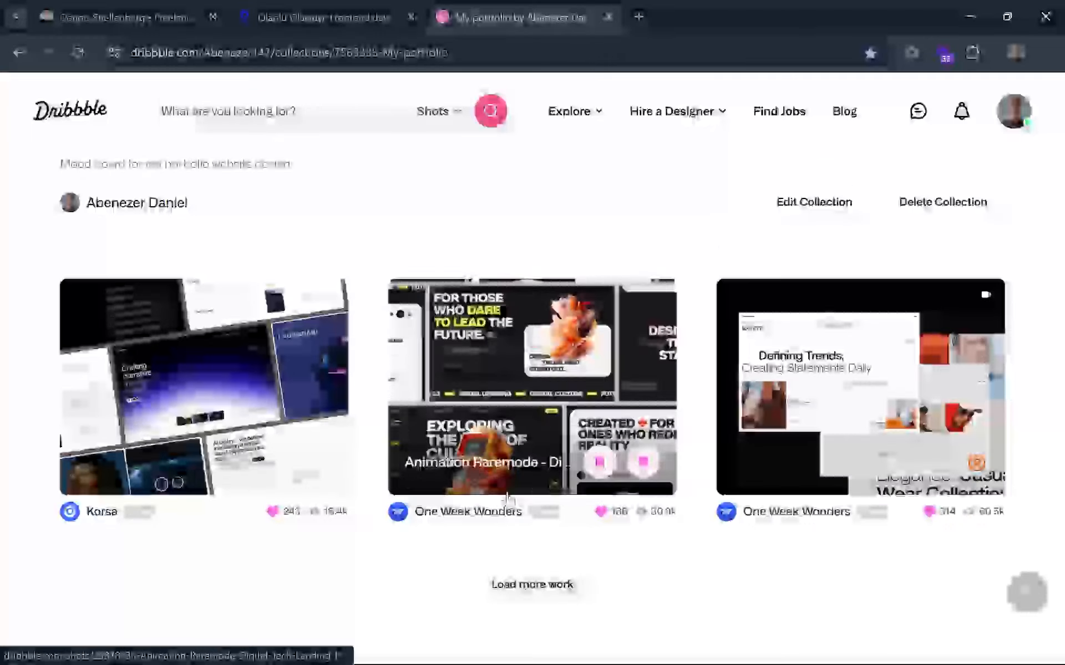
Examine the hero section and introduction text of the freelance designer and developer's portfolio site.
click(74, 6)
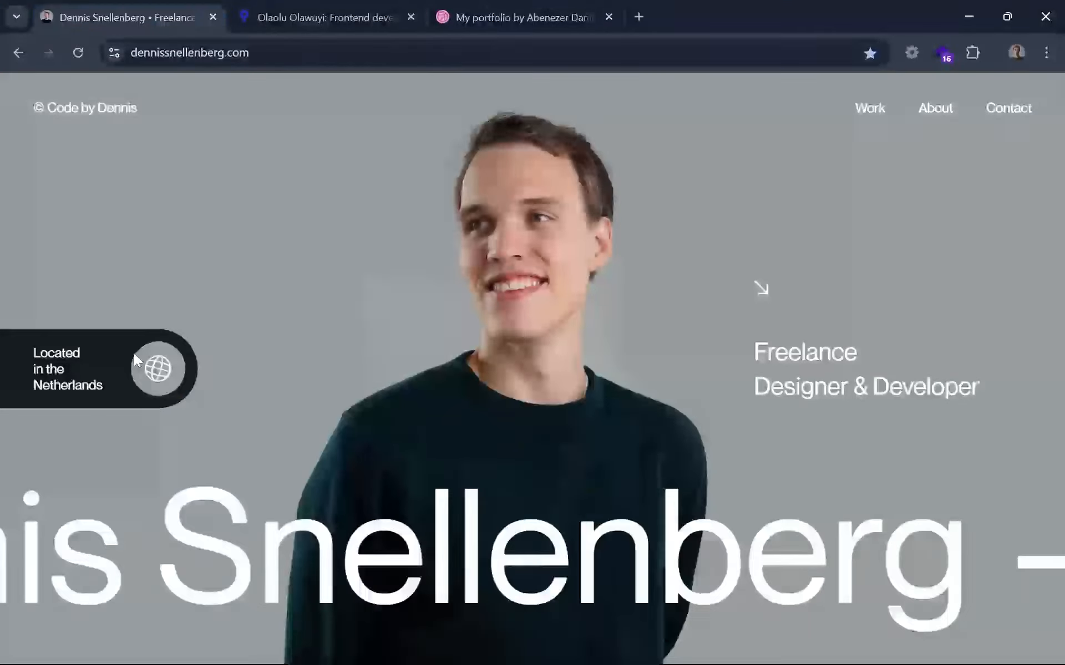
scroll(375, 380, down, 4)
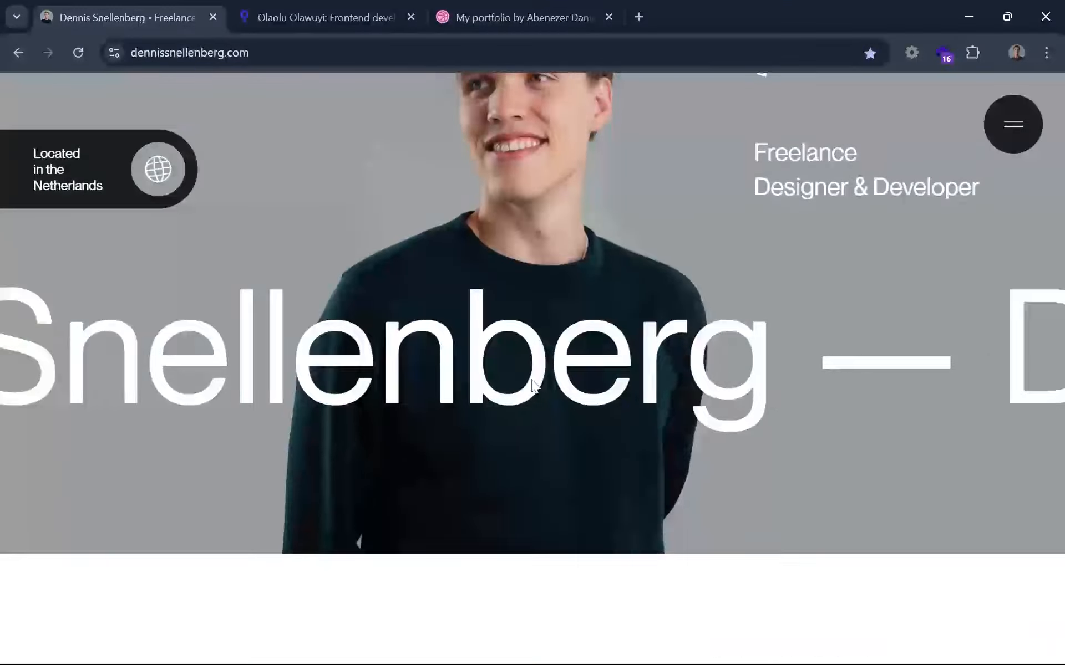
scroll(532, 384, down, 5)
scroll(532, 384, up, 5)
scroll(532, 384, down, 3)
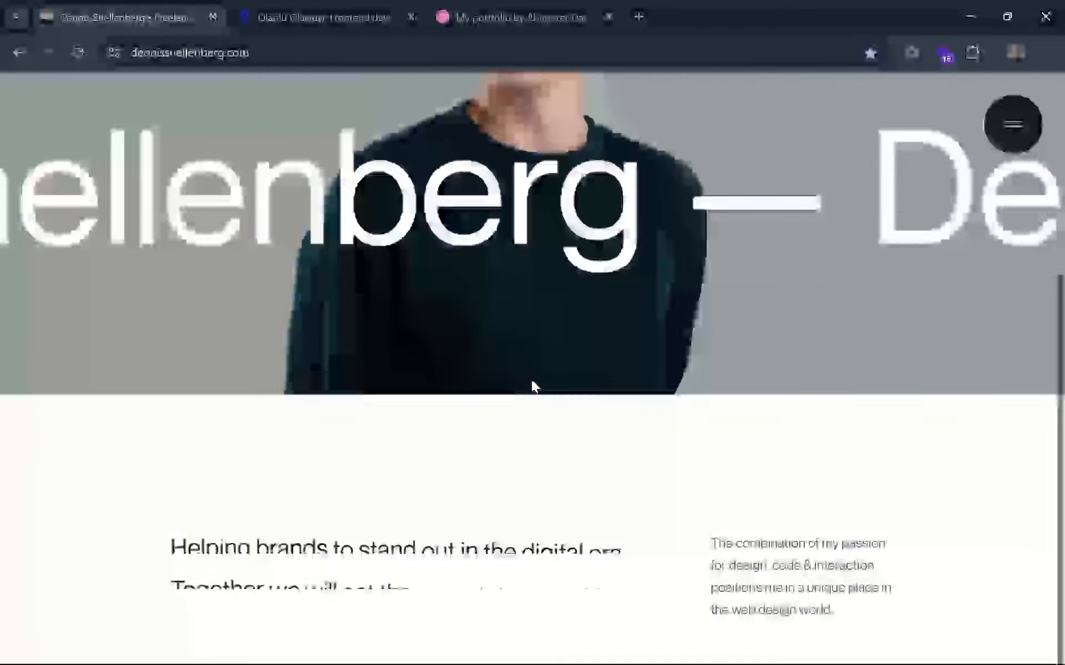
scroll(532, 380, up, 5)
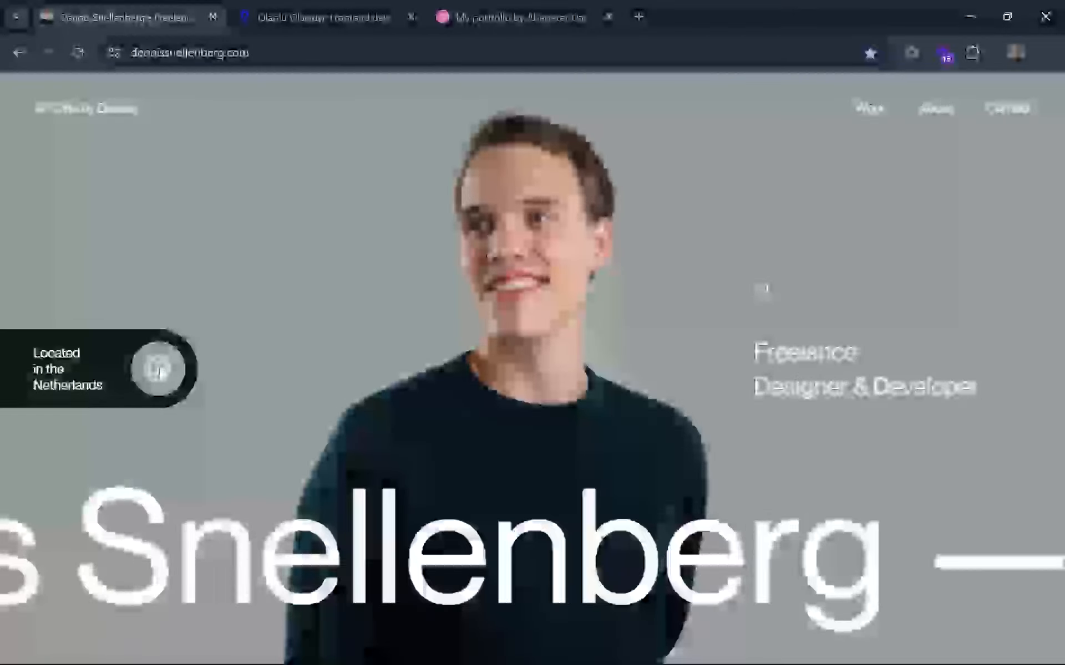
Examine the hero headline and supporting text on the frontend developer's portfolio site, and the portfolio mood board on Dribbble.
click(368, 13)
drag(92, 241, 367, 346)
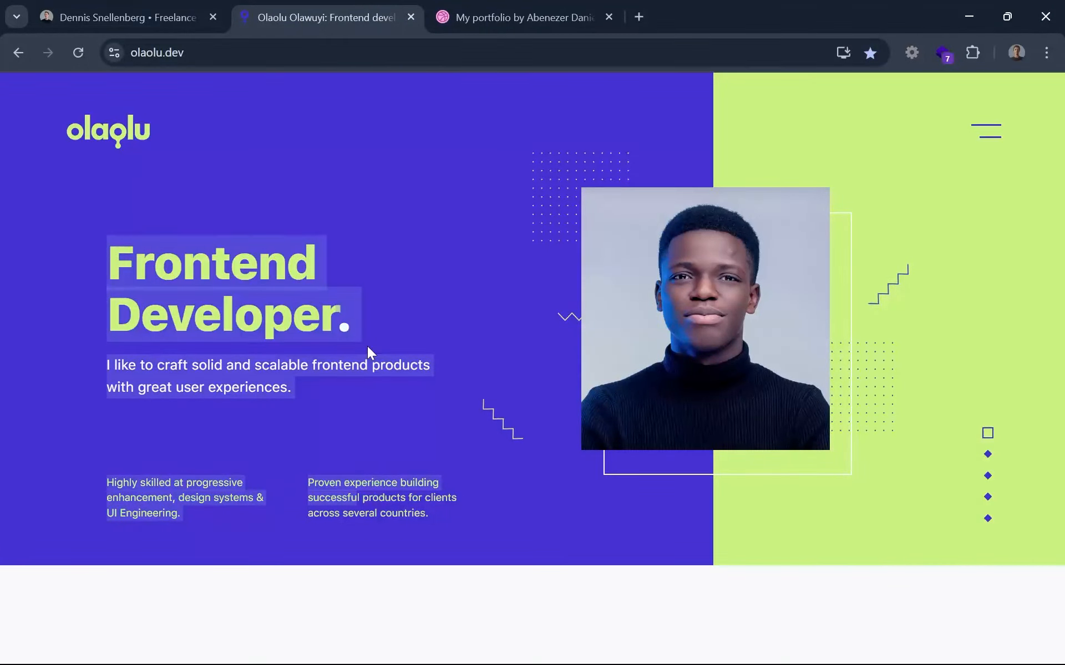
click(367, 346)
drag(308, 363, 181, 257)
click(182, 256)
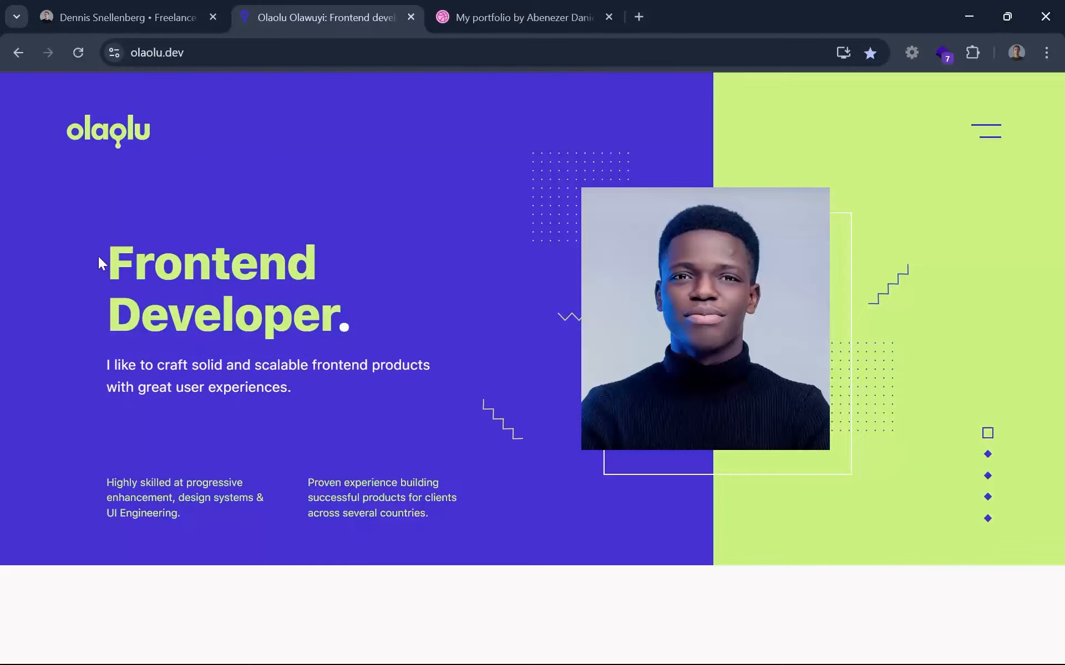
drag(99, 257, 249, 351)
click(250, 350)
click(490, 18)
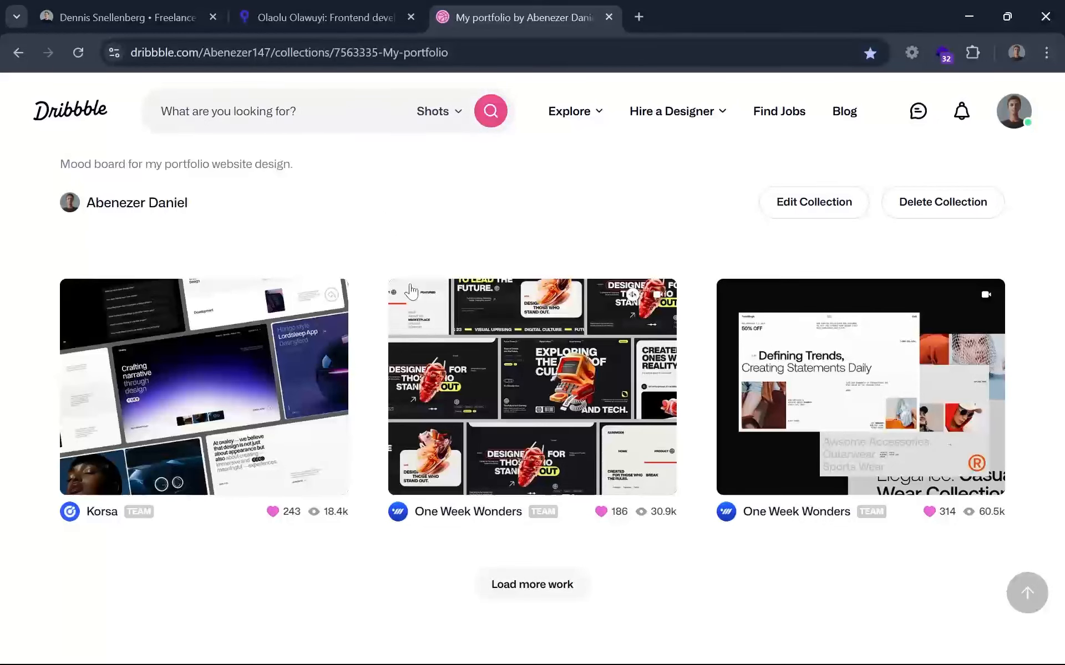
Switch to Figma and replace the hero headline text with "Building web experiences that convert".
mouse_move(552, 660)
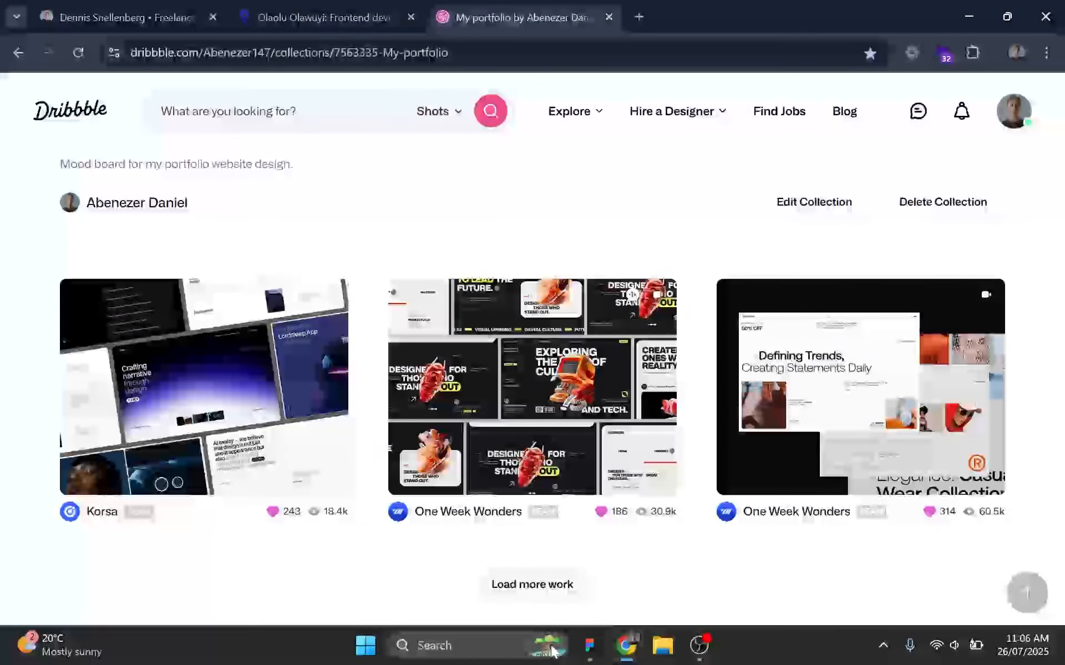
click(588, 646)
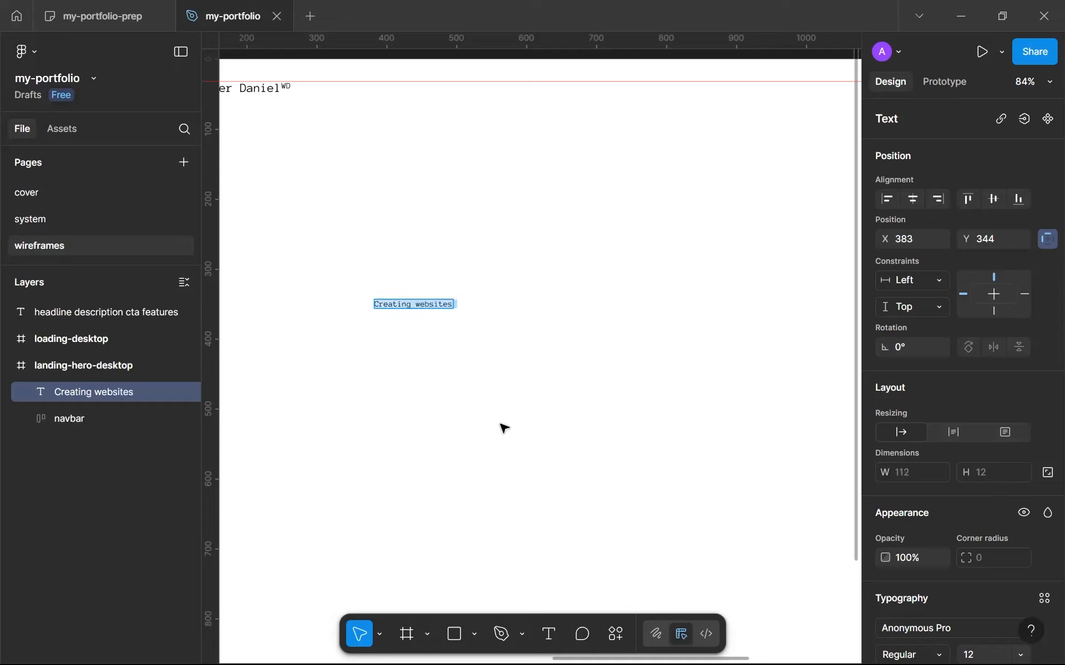
text(Build)
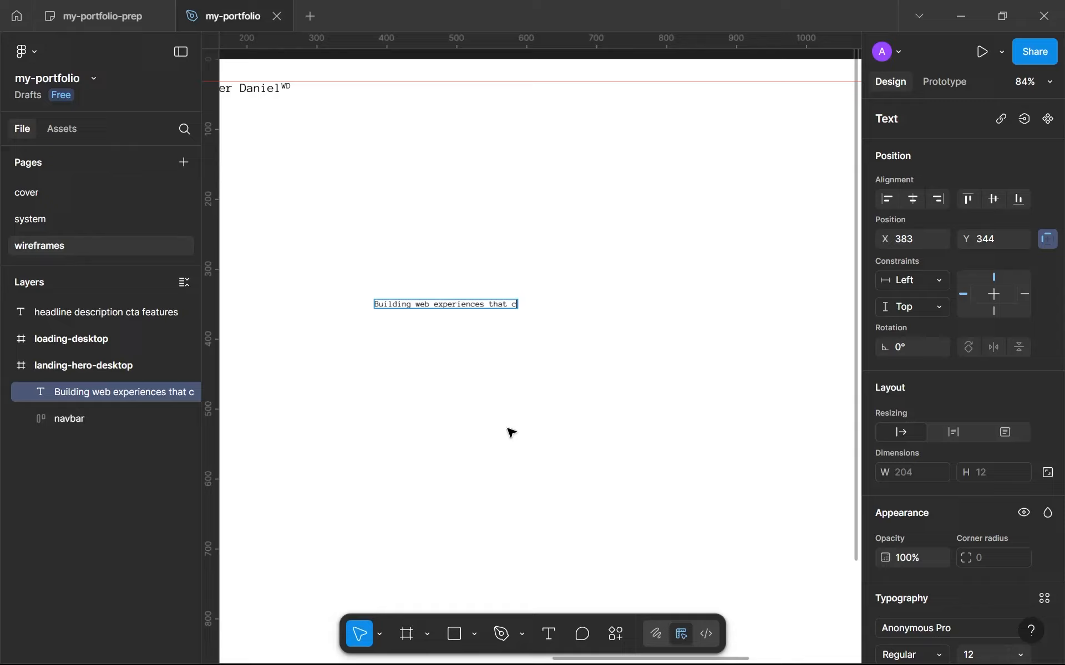
key(Escape)
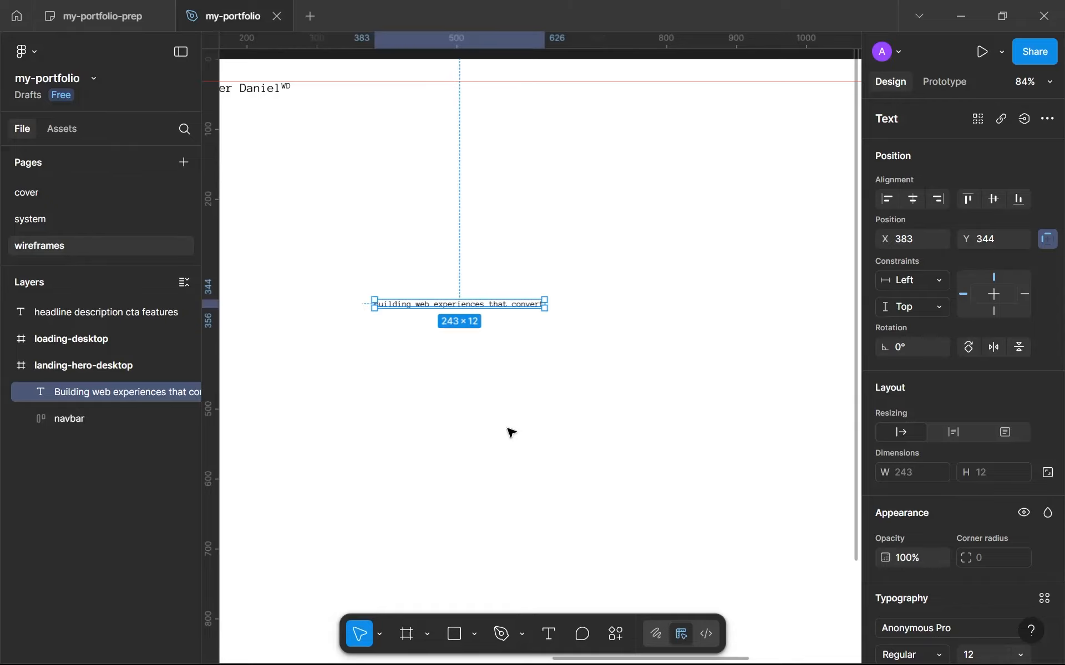
Check the text style of the loading screen's 100% label and try the same sys-2xl style on the hero headline.
scroll(933, 451, down, 5)
scroll(514, 414, down, 5)
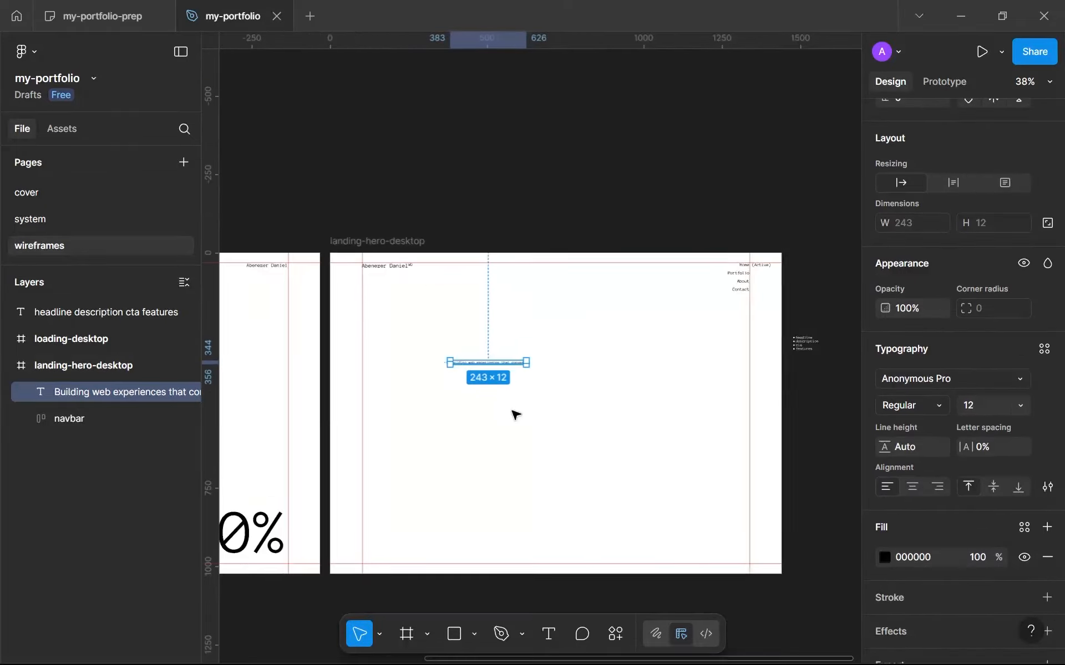
scroll(423, 456, up, 3)
click(335, 495)
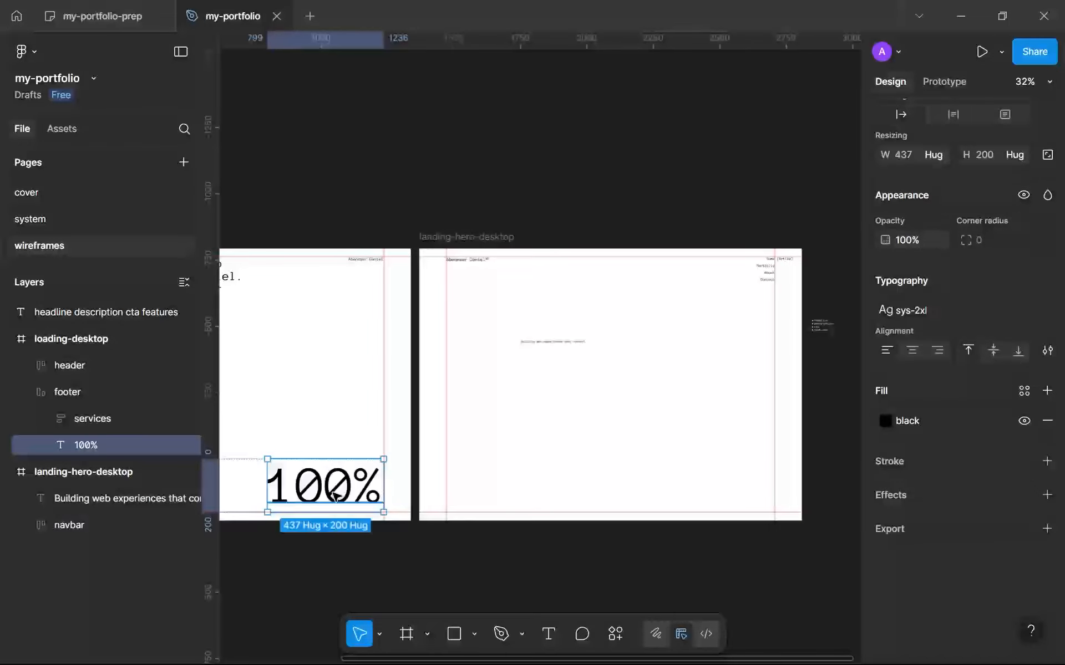
scroll(638, 382, up, 3)
click(483, 306)
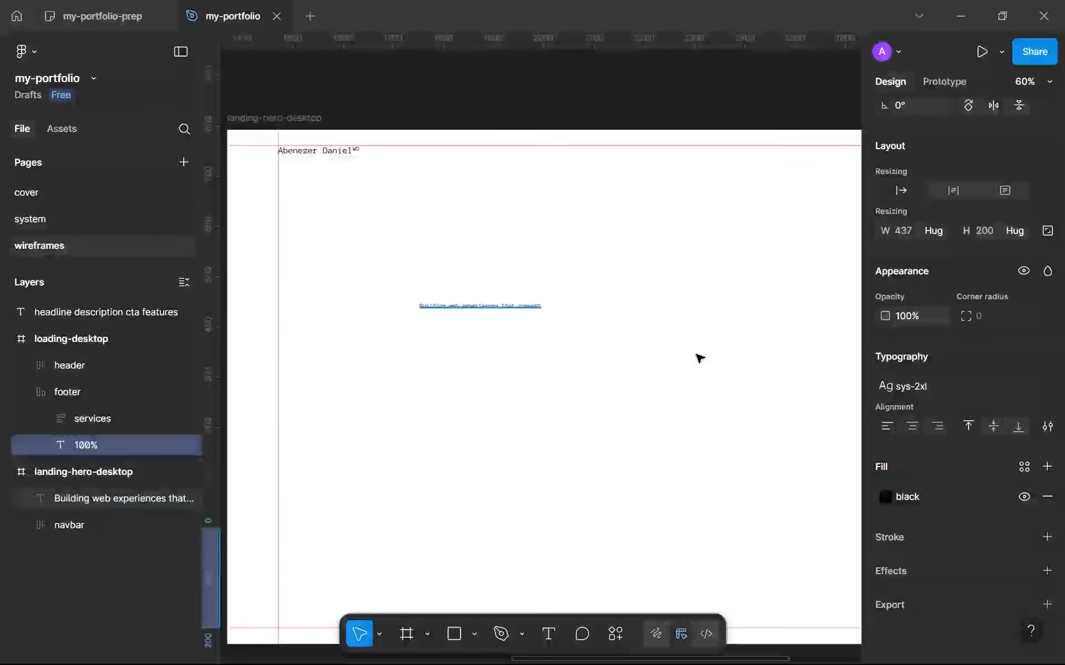
click(1044, 426)
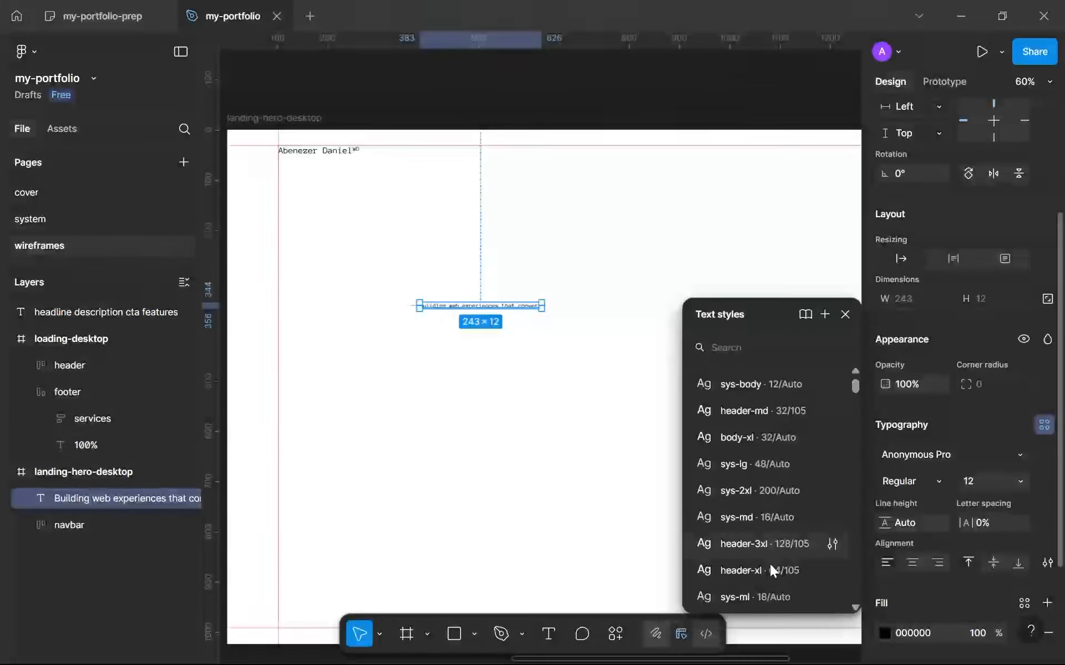
scroll(766, 577, down, 2)
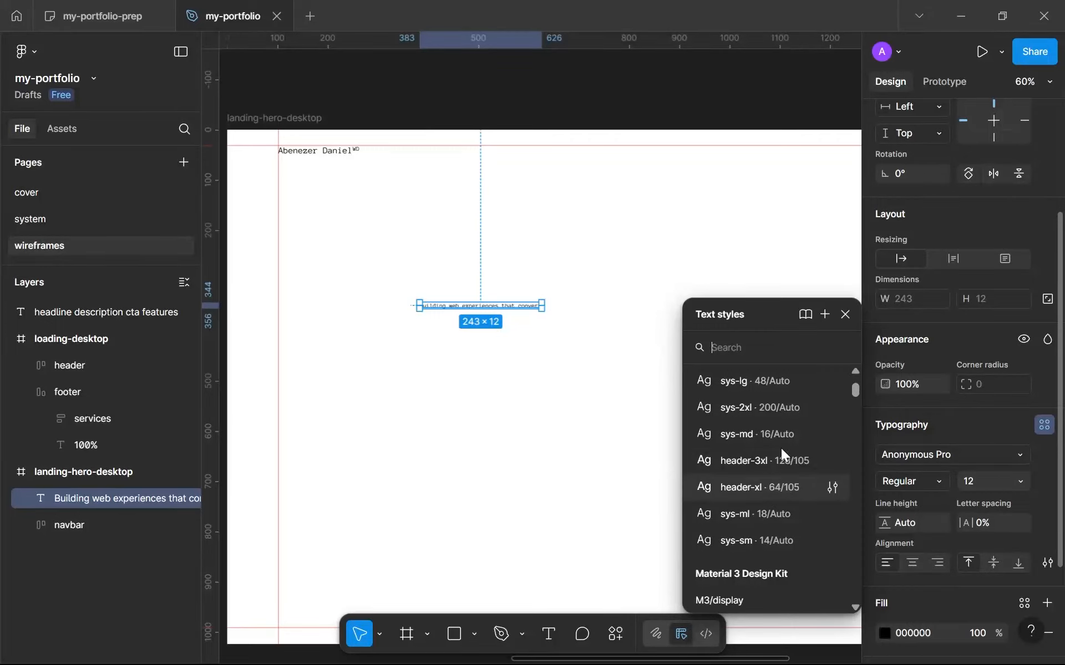
click(781, 410)
scroll(626, 427, down, 5)
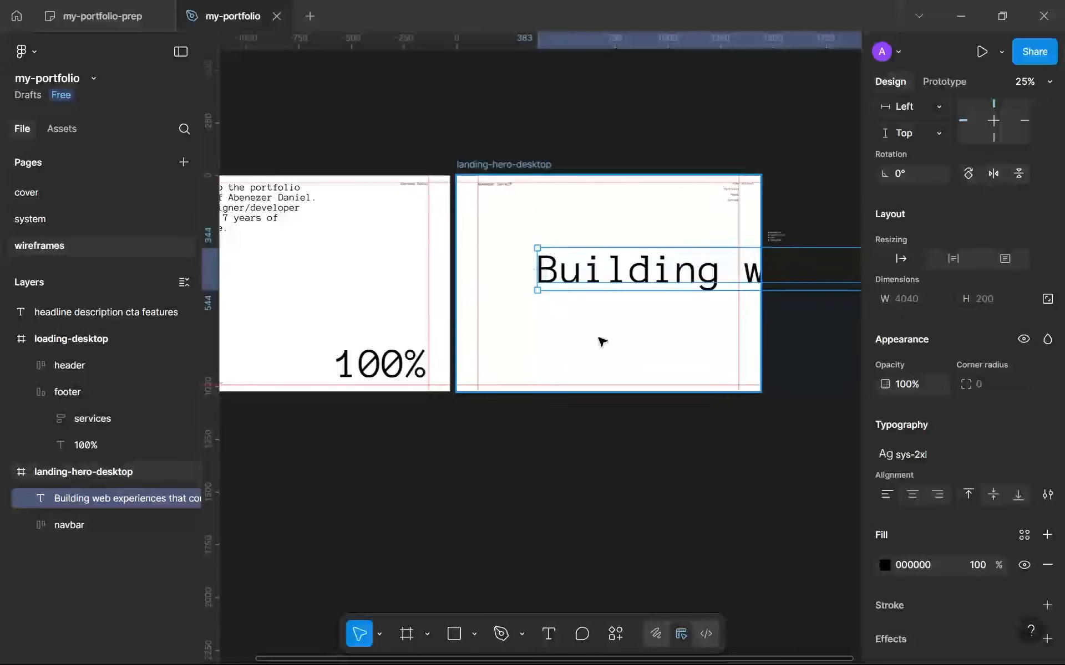
scroll(431, 426, up, 4)
scroll(491, 419, down, 1)
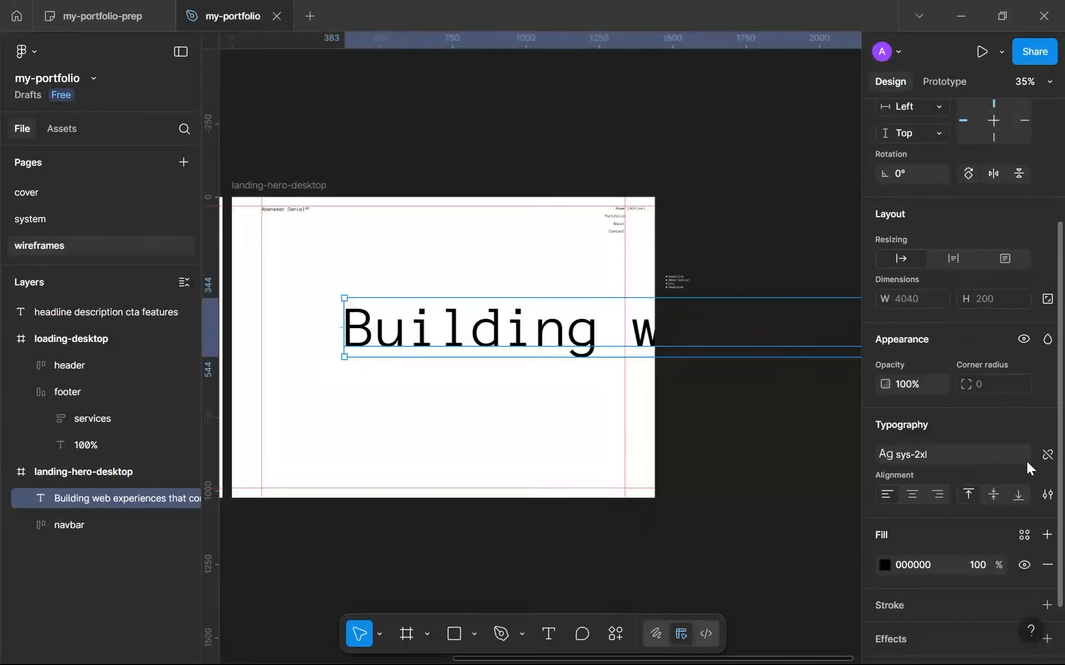
Detach the hero headline from its text style and set its font size to 128, and finally to 96.
click(1041, 456)
click(985, 480)
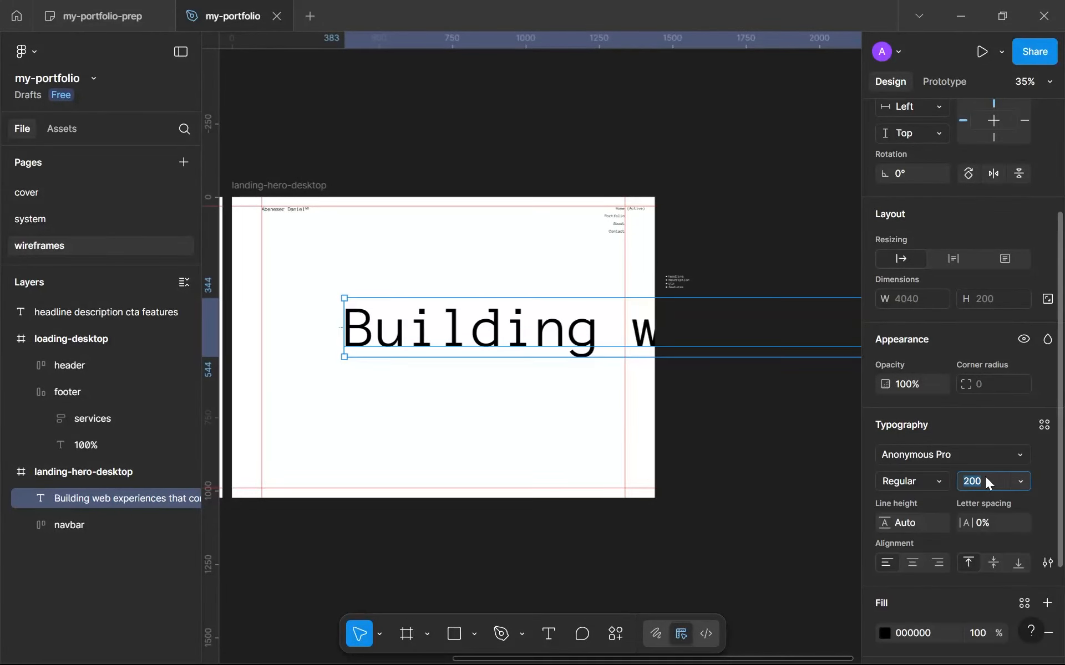
text(128)
key(Return)
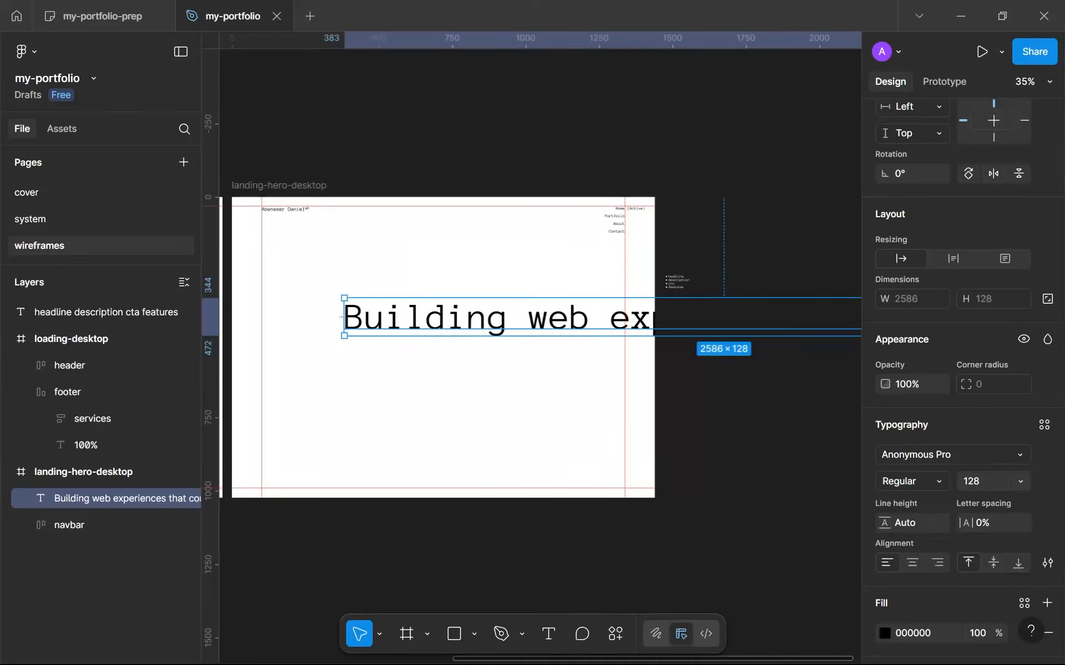
click(983, 481)
text(9)
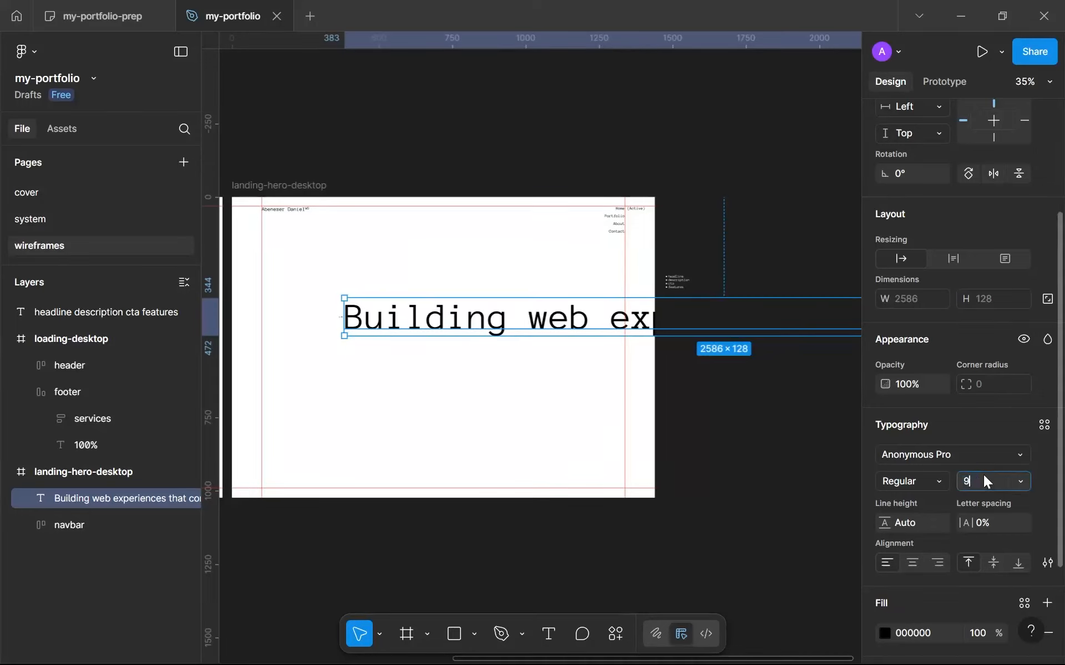
text(6)
key(Return)
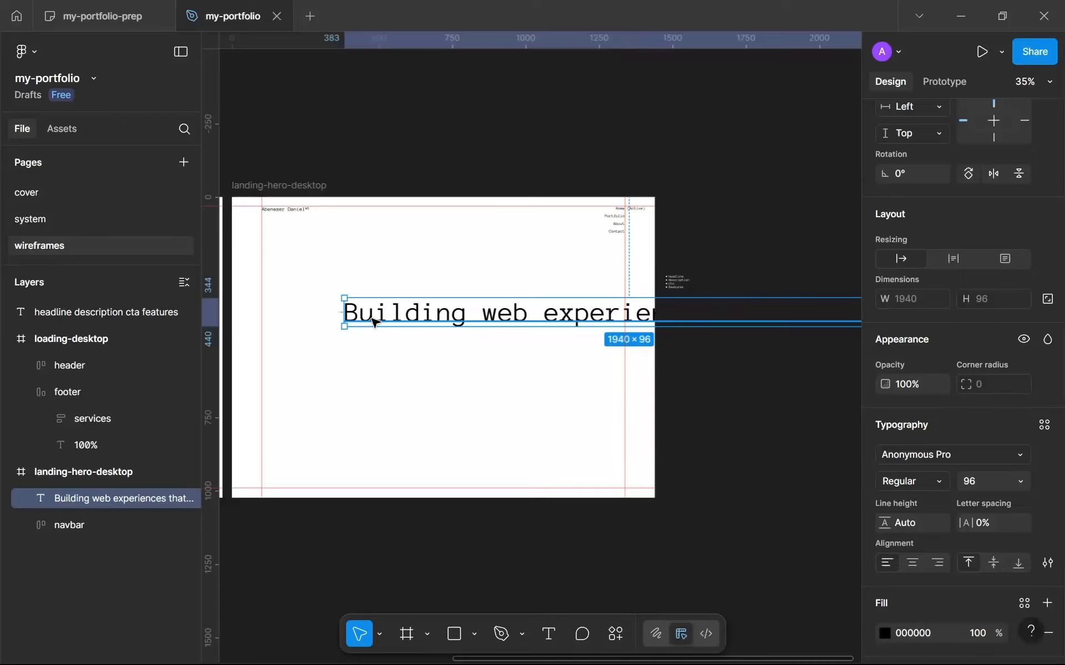
Narrow the headline's text box to about 631 wide so it wraps onto three lines within the landing-hero-desktop frame.
drag(343, 312, 519, 312)
drag(578, 335, 436, 335)
scroll(431, 333, down, 2)
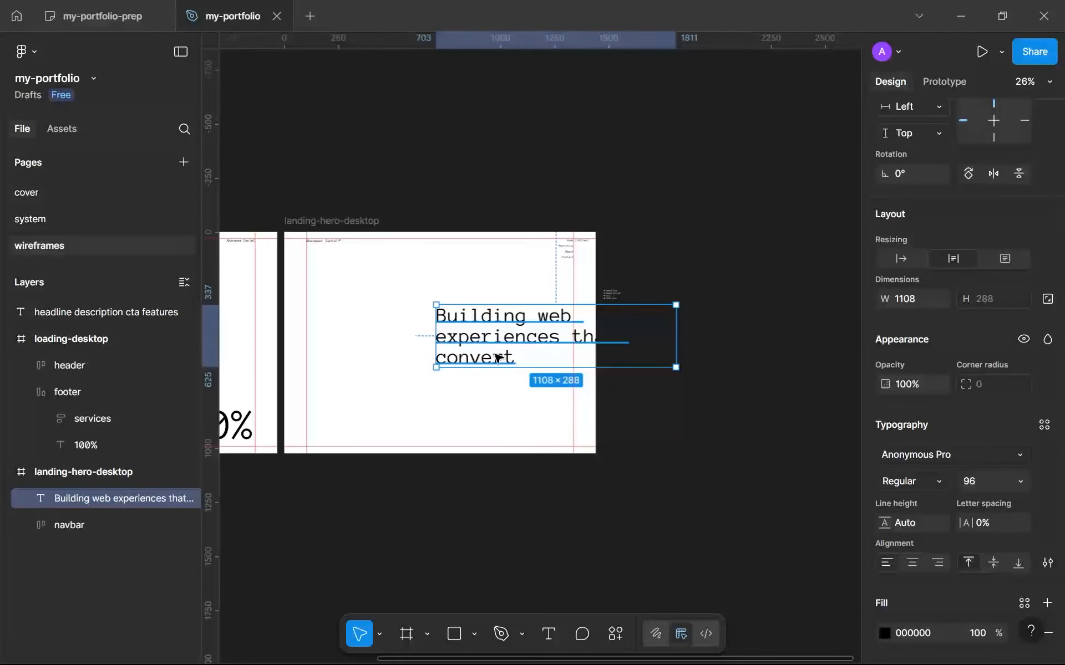
drag(497, 357, 416, 347)
scroll(419, 348, up, 5)
scroll(419, 350, down, 2)
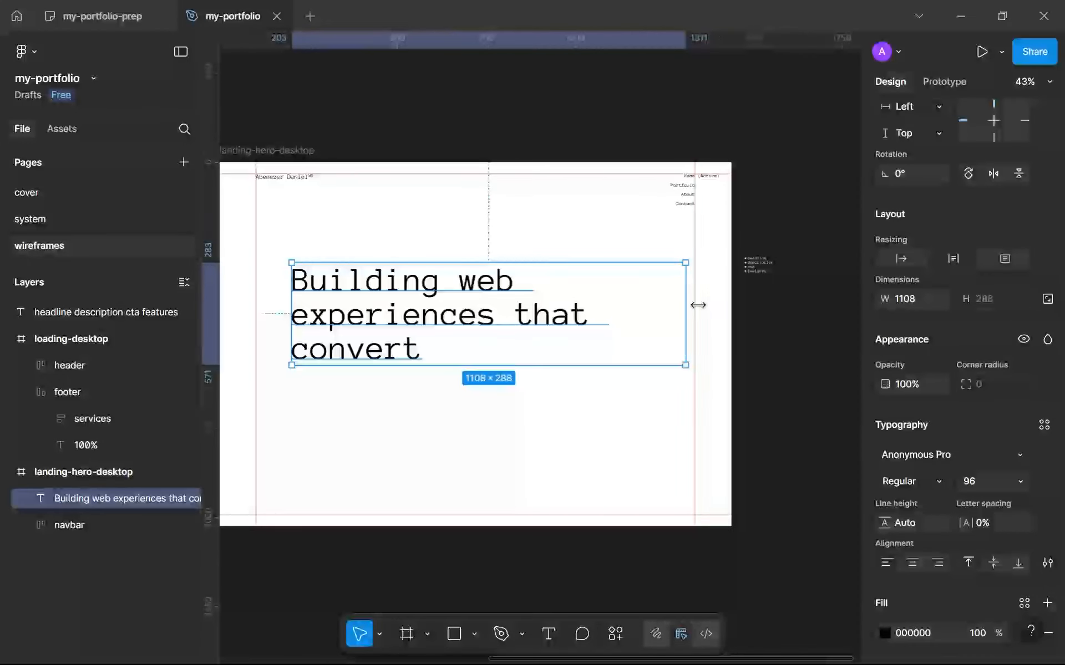
drag(686, 305, 516, 311)
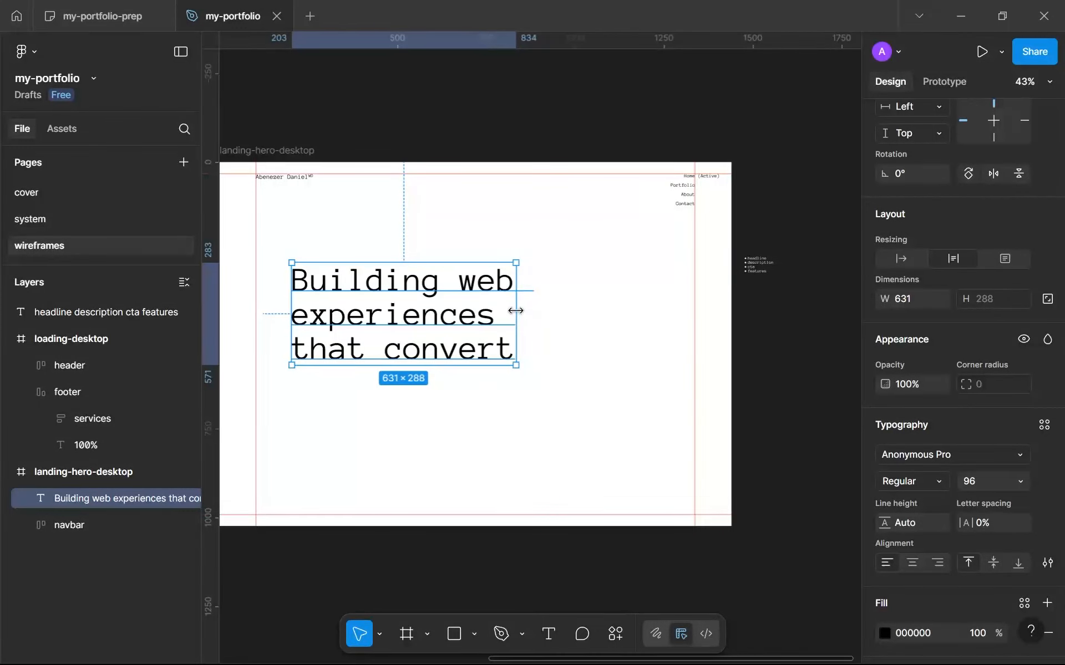
Create a text style named sys-xl from the hero headline's typography.
click(1043, 425)
click(824, 361)
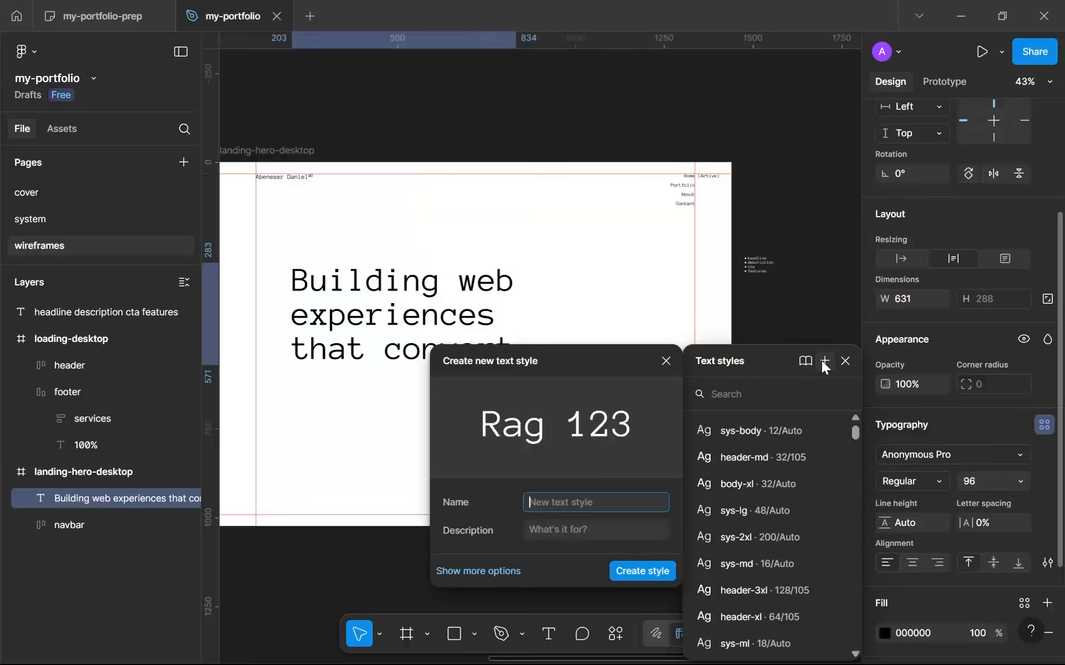
text(sys-)
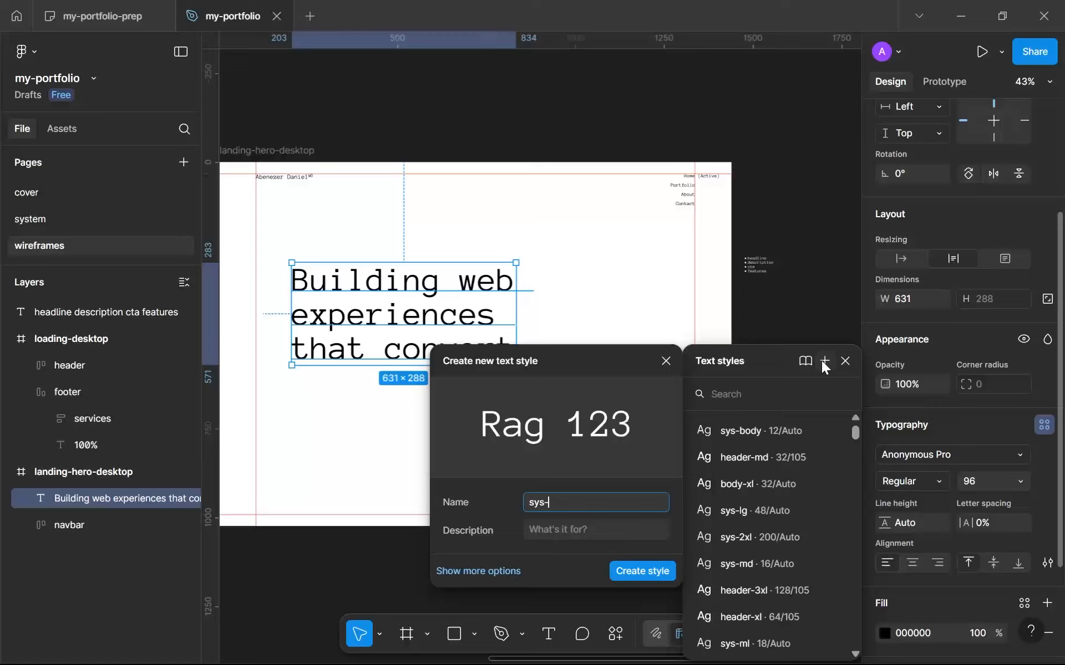
text(xl)
key(Return)
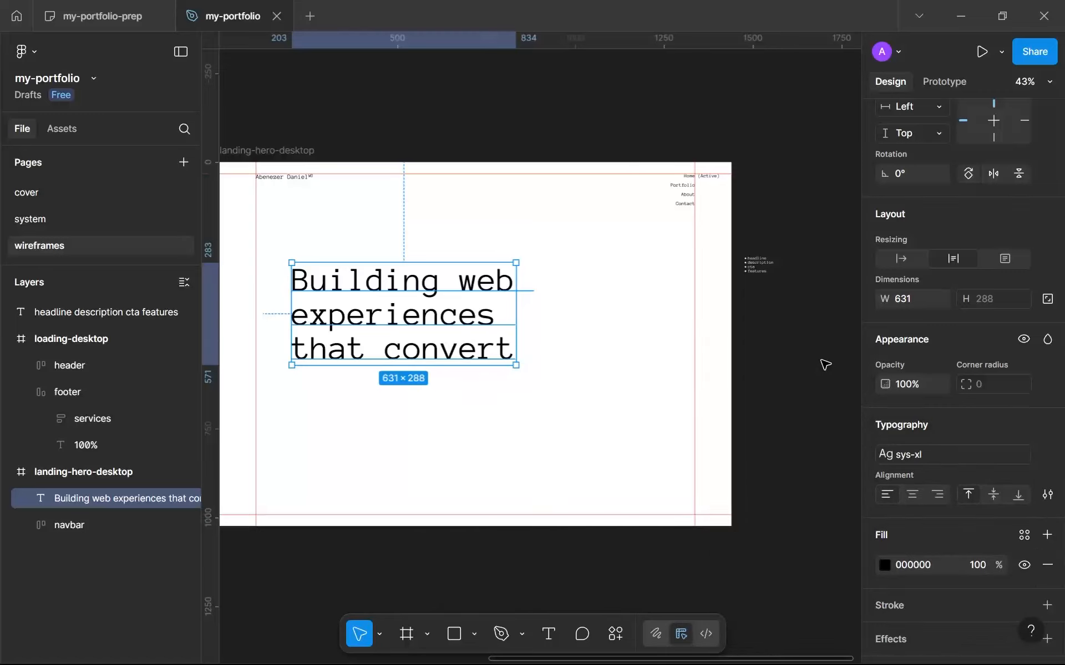
Try placing the headline in the frame's lower-left corner along the margin guides, at about X 102, Y 704.
drag(497, 358, 423, 475)
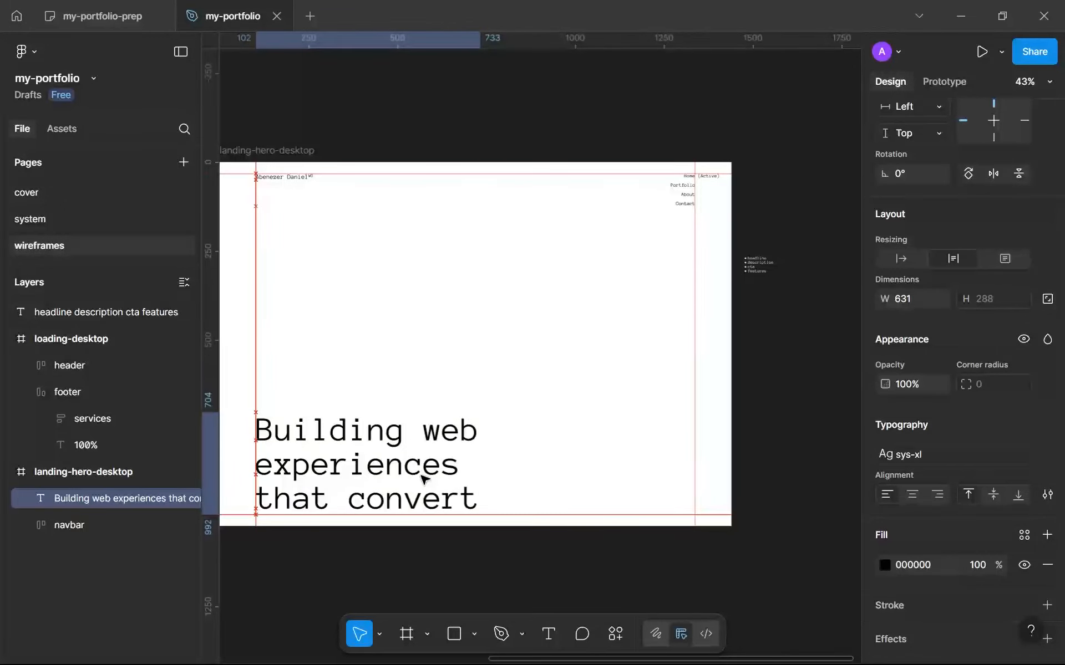
click(541, 578)
scroll(559, 574, down, 5)
scroll(562, 577, up, 5)
Move the headline to the upper-left area of the hero frame, at about X 196, Y 205.
click(474, 413)
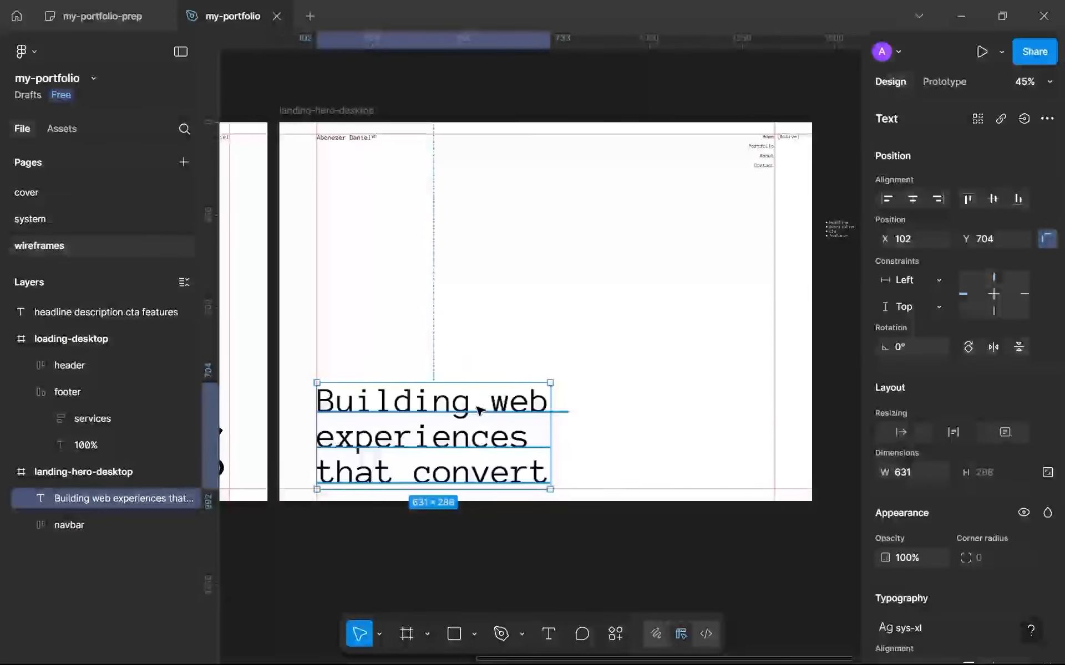
drag(480, 411, 526, 268)
scroll(722, 340, right, 4)
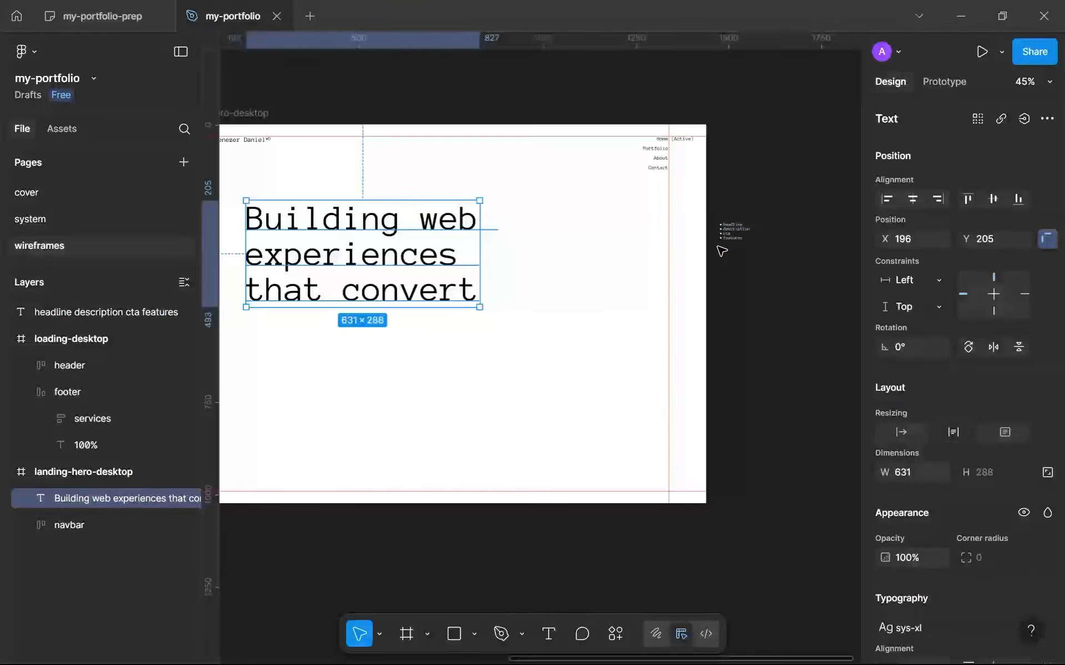
Strike through the "headline" item in the bulleted content checklist beside the hero frame.
scroll(745, 223, up, 5)
double_click(726, 232)
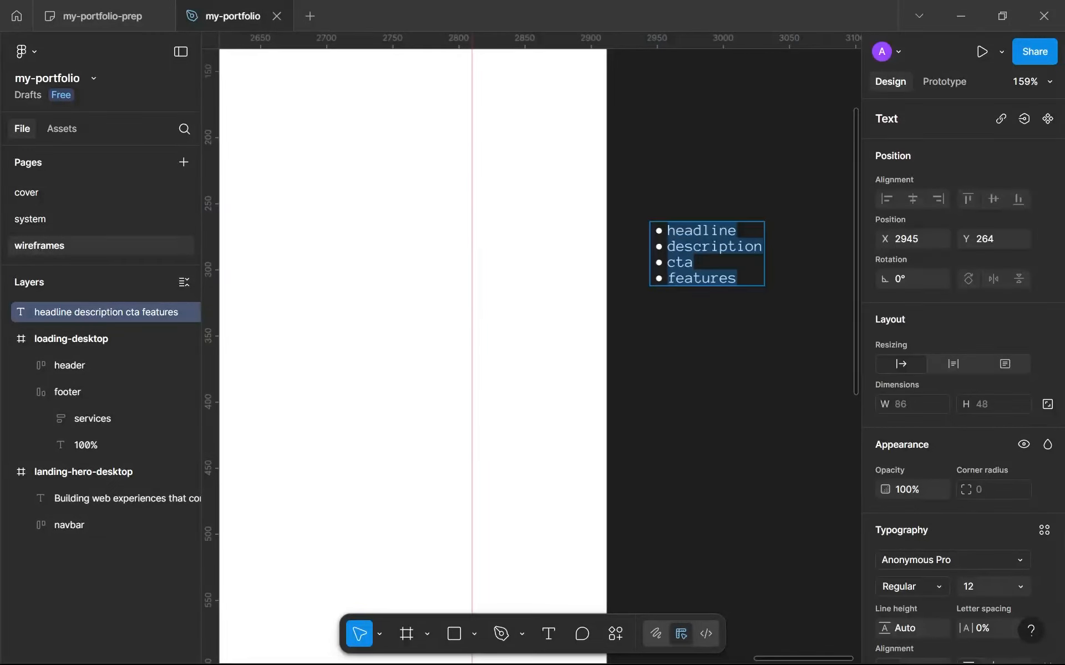
double_click(726, 231)
scroll(879, 479, down, 5)
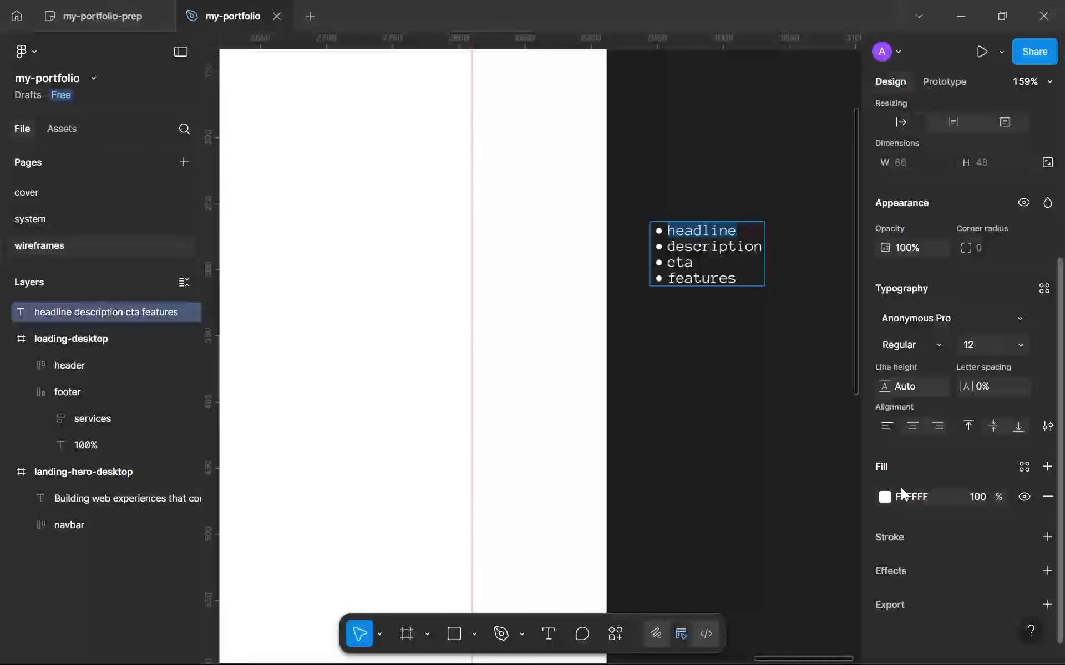
click(1046, 427)
click(819, 422)
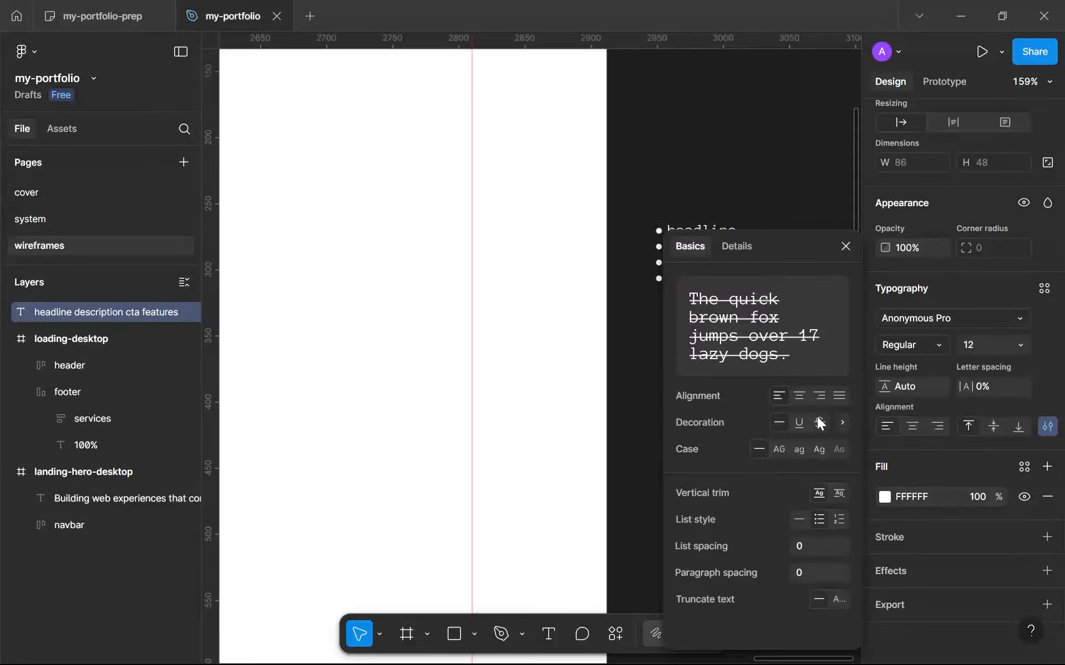
click(845, 247)
scroll(664, 237, up, 4)
drag(665, 236, 282, 276)
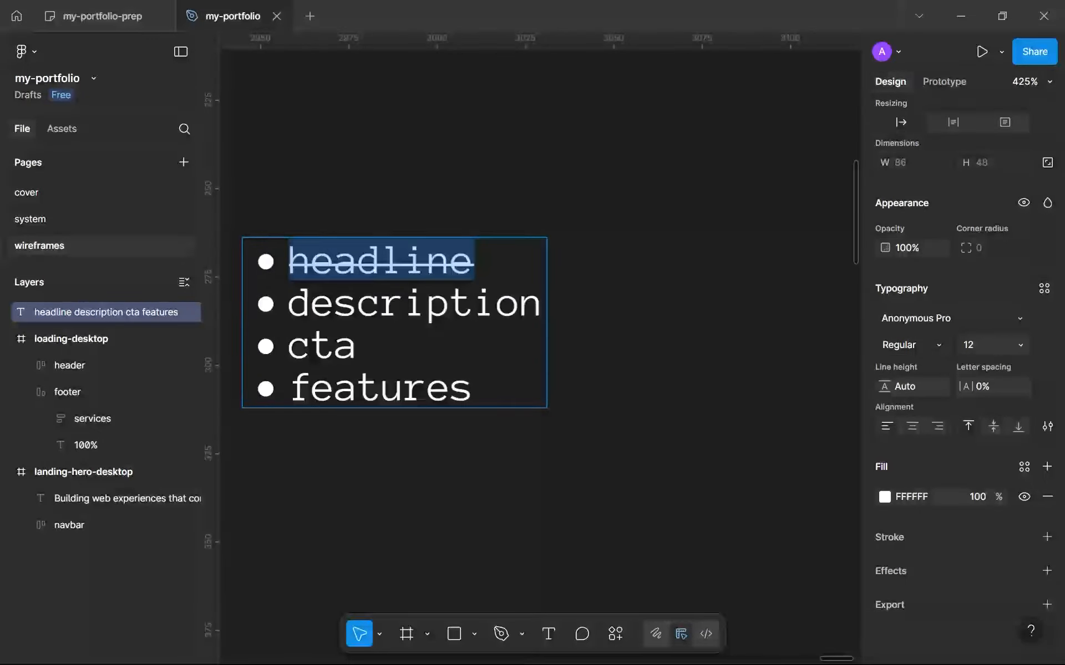
Add a text layer below the hero headline reading "I'm an experienced web designer with over 7 years of experience".
double_click(297, 305)
scroll(295, 355, down, 5)
click(295, 416)
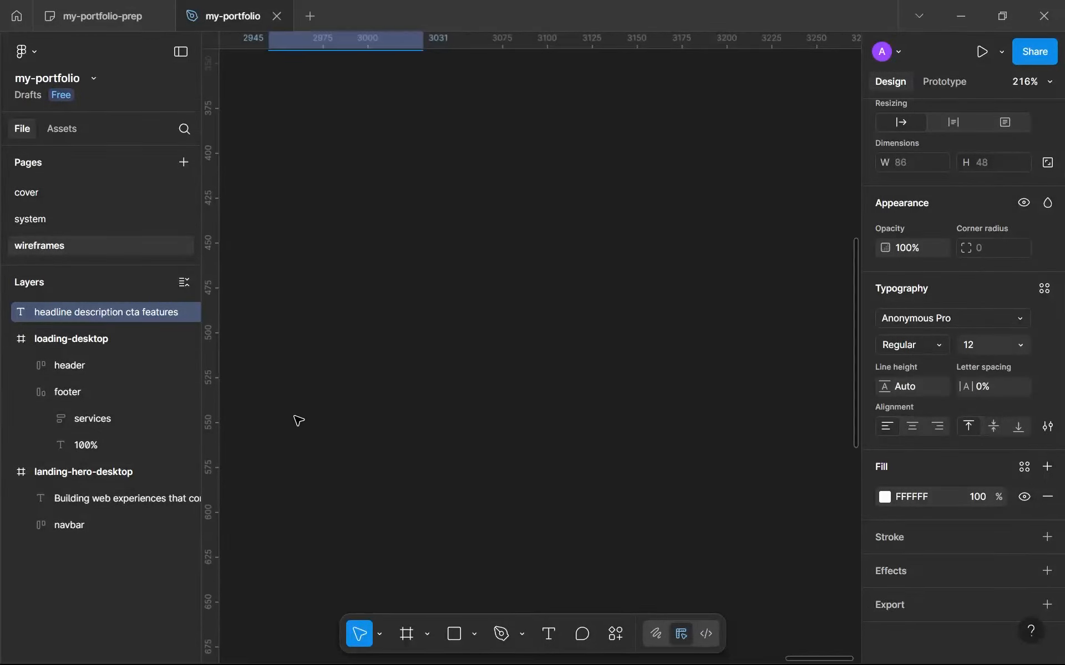
scroll(294, 417, down, 6)
drag(294, 426, 621, 427)
scroll(379, 426, up, 3)
drag(381, 428, 460, 419)
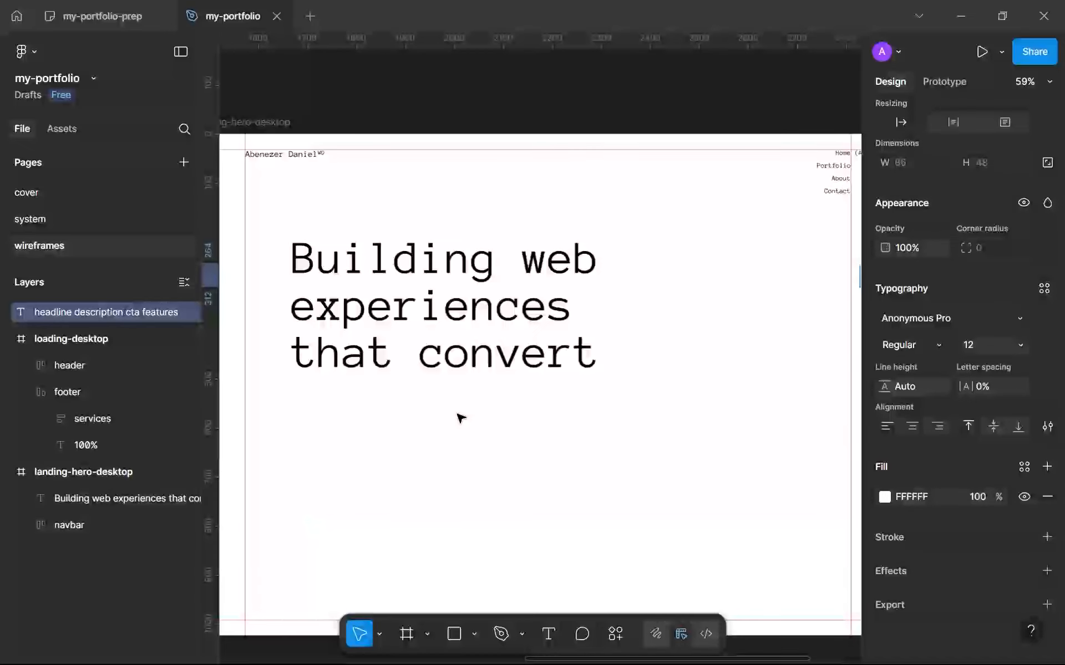
key(t)
click(393, 453)
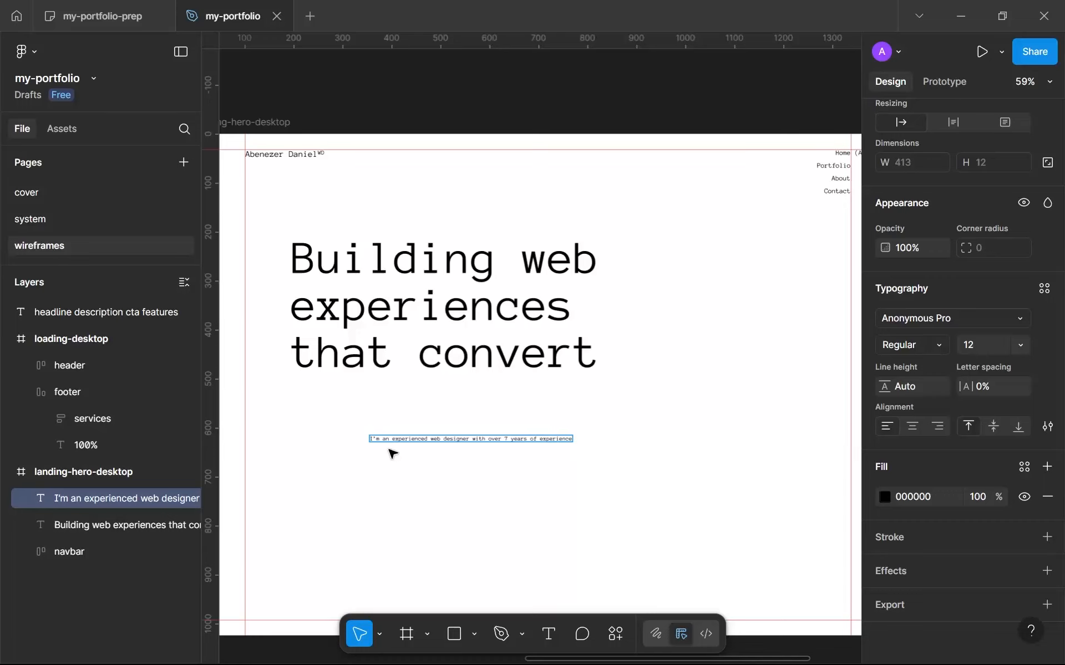
Reword the start of the description so it reads "I'm a web designer with over 7 years of experience".
scroll(429, 436, up, 5)
double_click(409, 440)
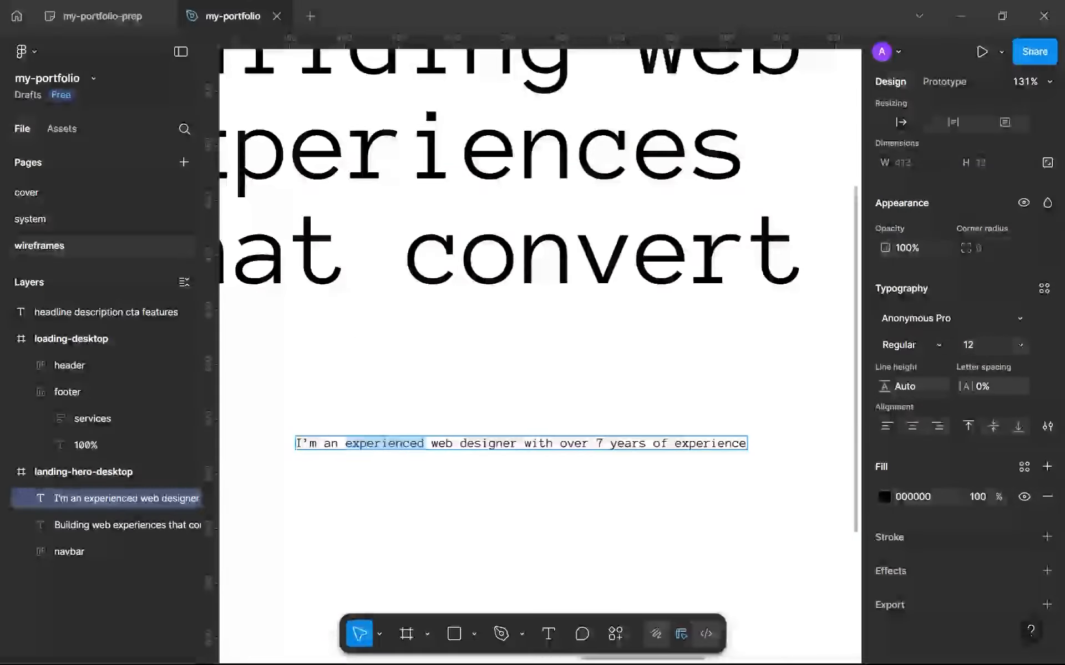
key(BackSpace)
key(BackSpace)
key(BackSpace)
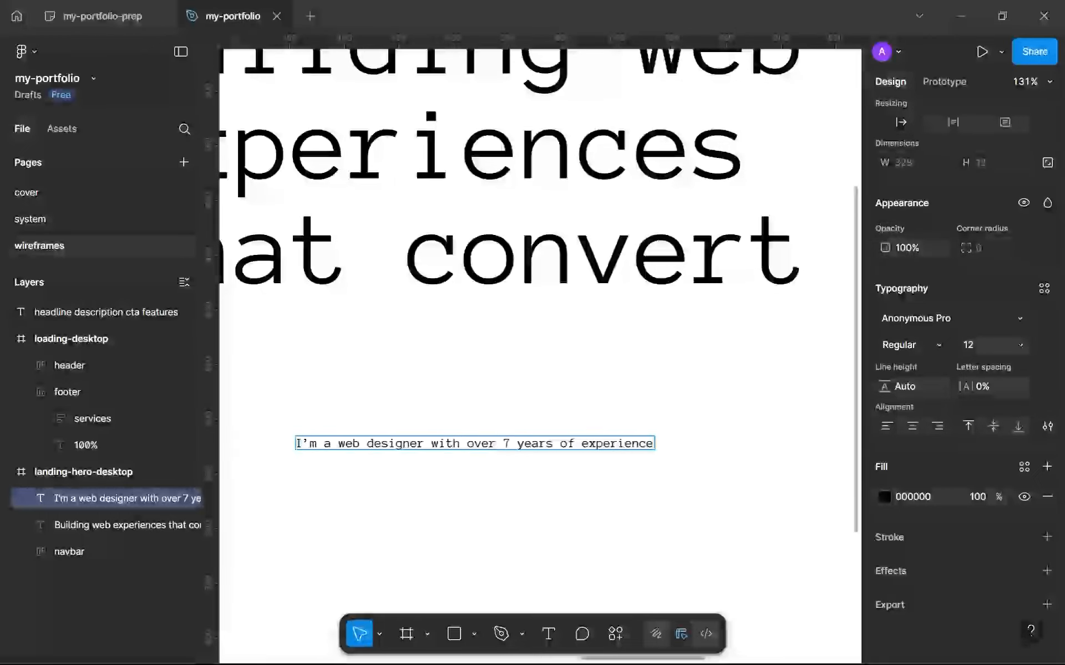
Extend the description sentence with "designing and building visually stunning and functional websites.".
text(creati)
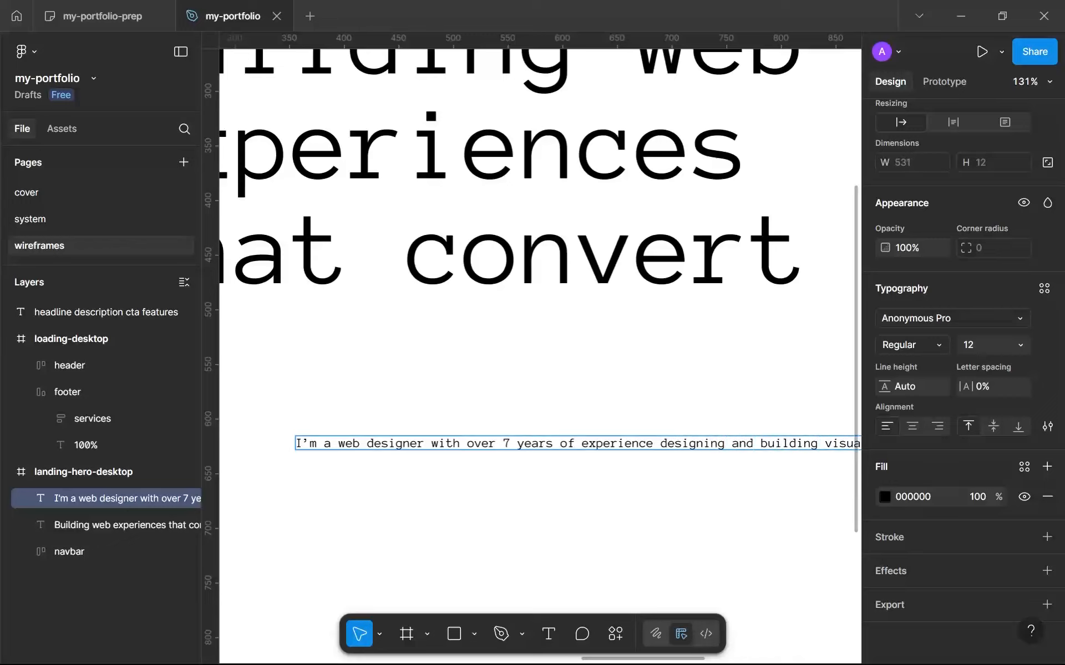
scroll(348, 408, down, 5)
drag(348, 407, 294, 380)
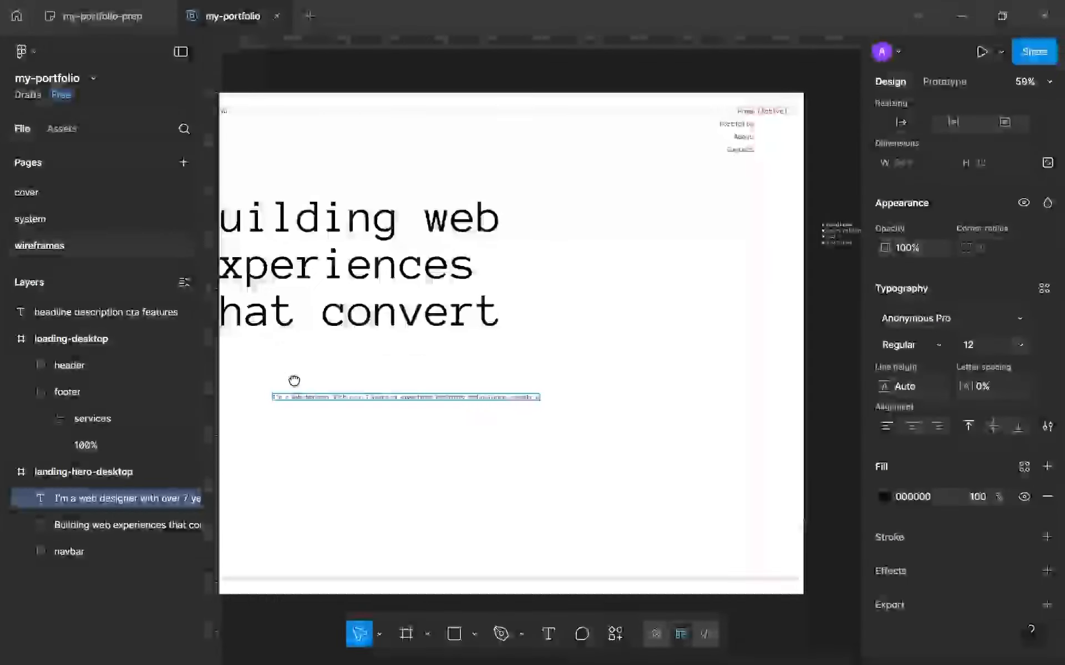
key(BackSpace)
key(BackSpace)
text(ly stunning and functional websites)
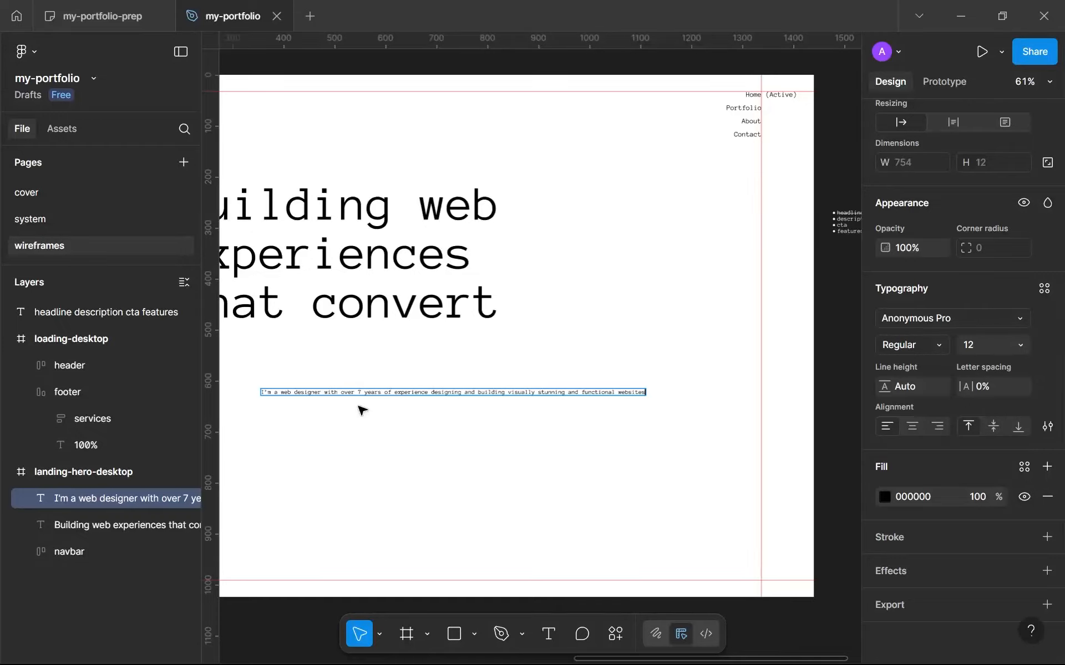
click(511, 480)
Apply the sys-sm text style (14/Auto) to the hero description.
scroll(514, 482, up, 3)
drag(527, 474, 632, 402)
scroll(737, 415, down, 1)
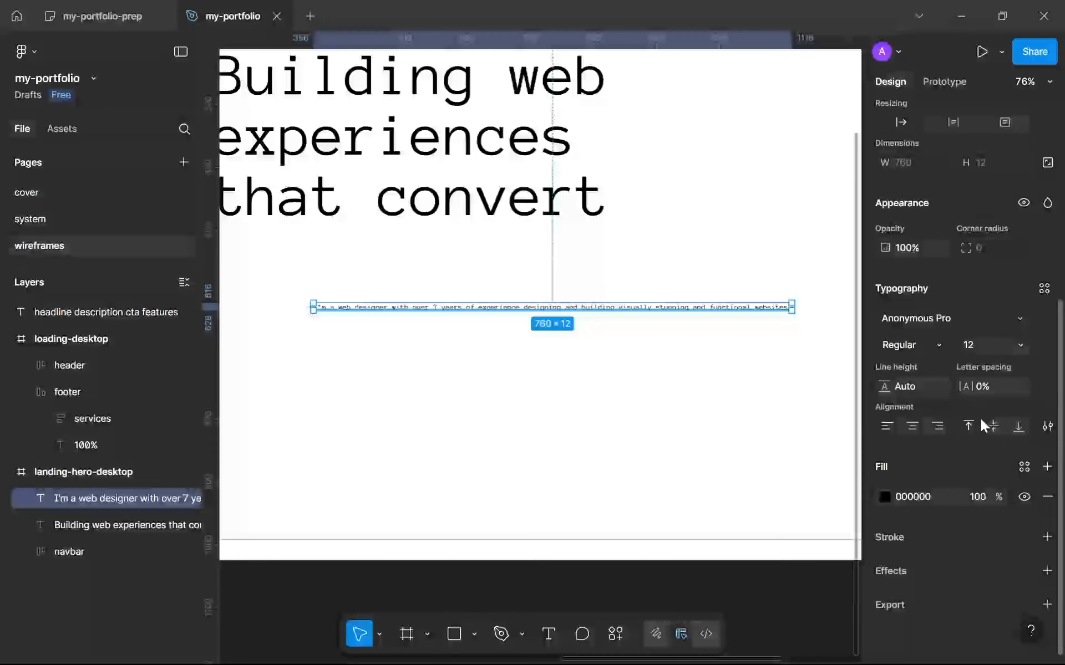
click(1041, 292)
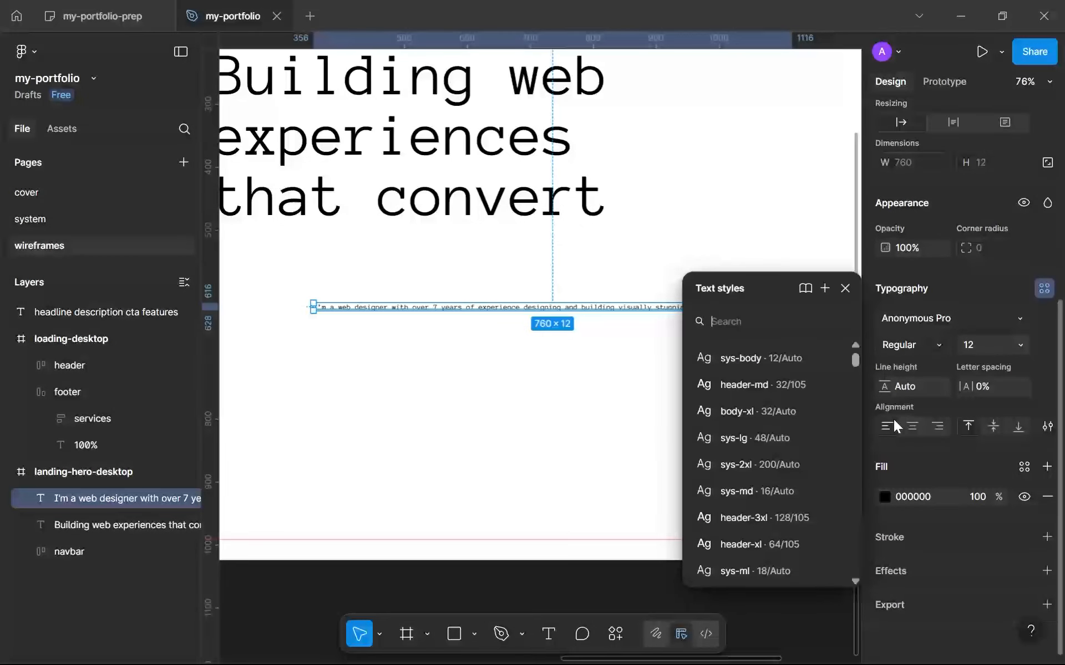
scroll(818, 387, down, 3)
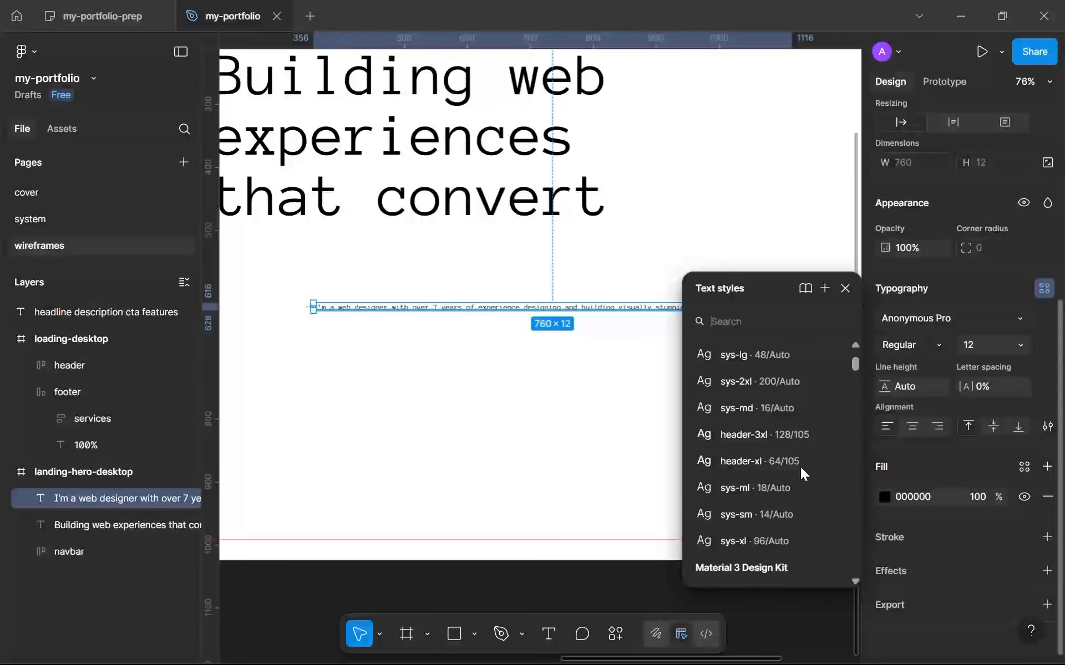
click(793, 515)
scroll(565, 326, down, 2)
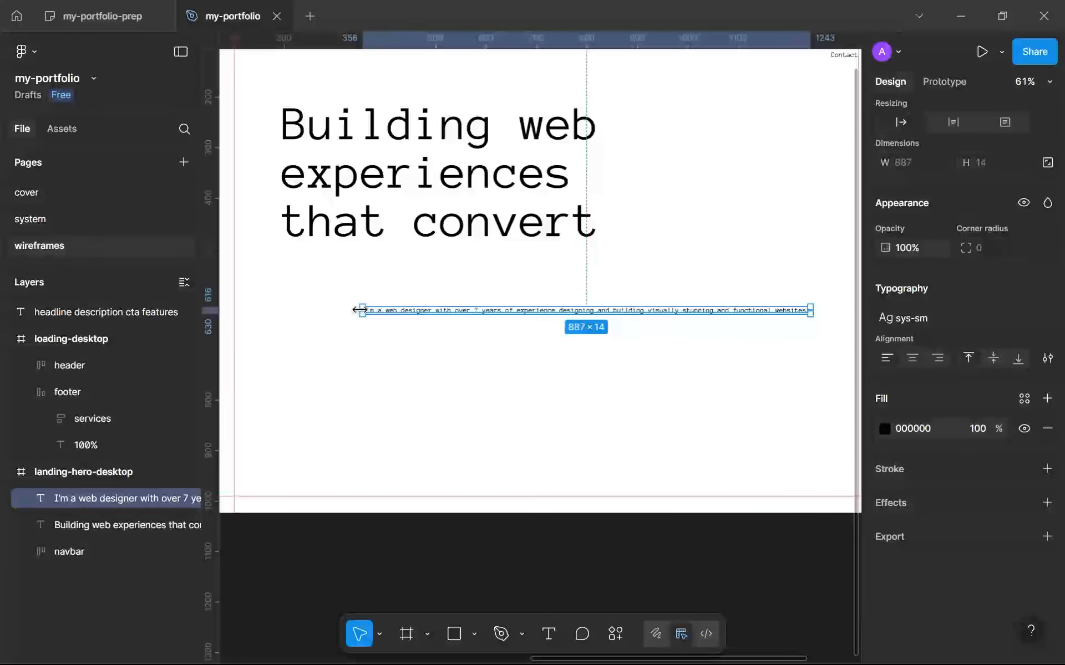
Narrow the description's text box so it wraps onto three lines, and place it just beneath the headline, slightly indented.
drag(363, 309, 329, 295)
click(328, 351)
scroll(328, 351, down, 5)
drag(297, 392, 469, 378)
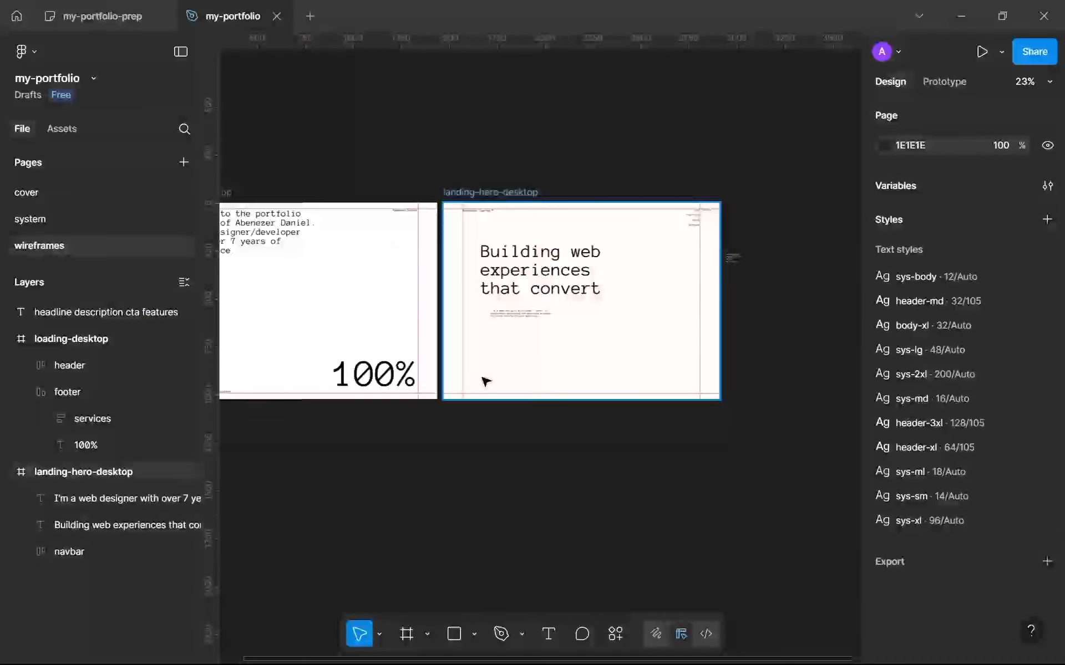
scroll(482, 378, up, 2)
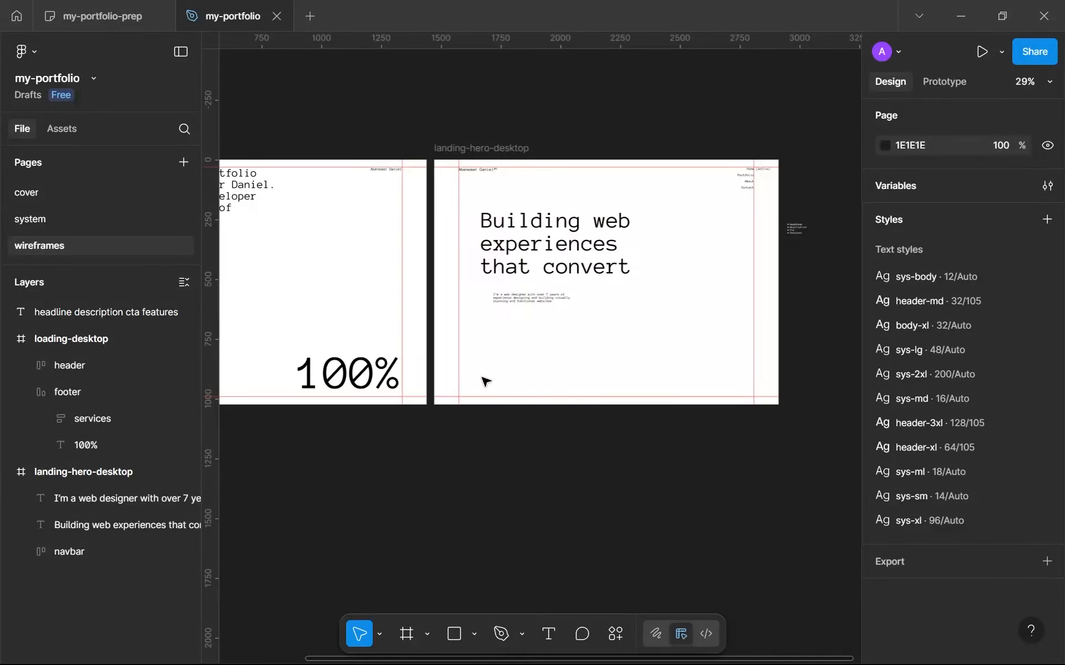
mouse_move(549, 647)
click(618, 644)
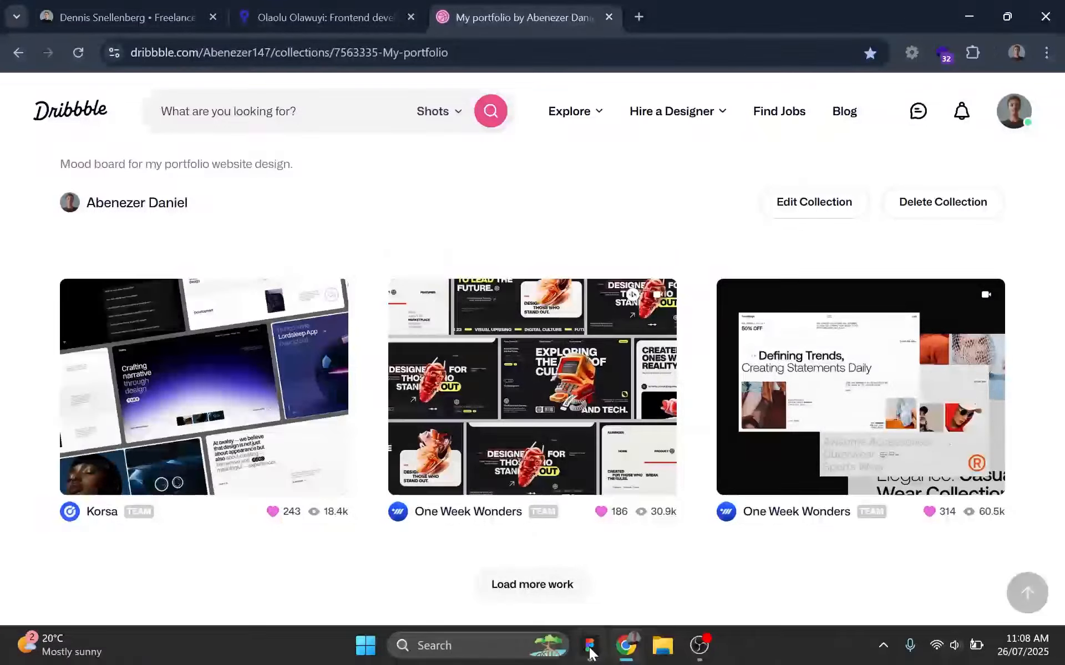
click(591, 647)
Strike through the "description" item in the bulleted content checklist beside the hero frame.
drag(835, 188, 648, 189)
scroll(621, 266, up, 8)
scroll(601, 344, up, 10)
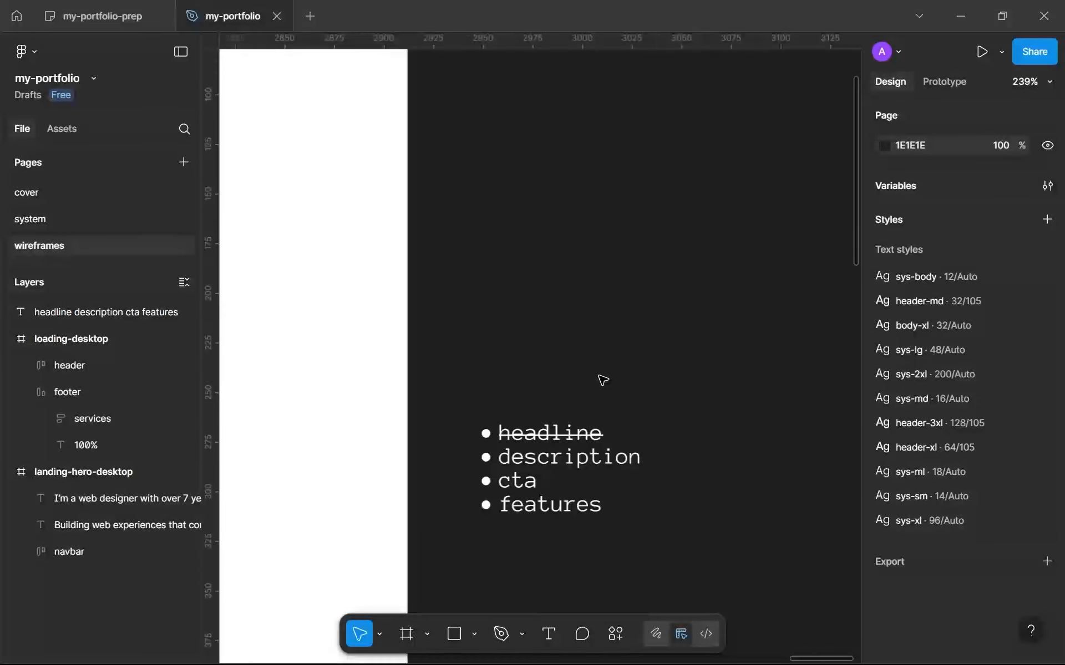
drag(598, 378, 630, 186)
double_click(509, 330)
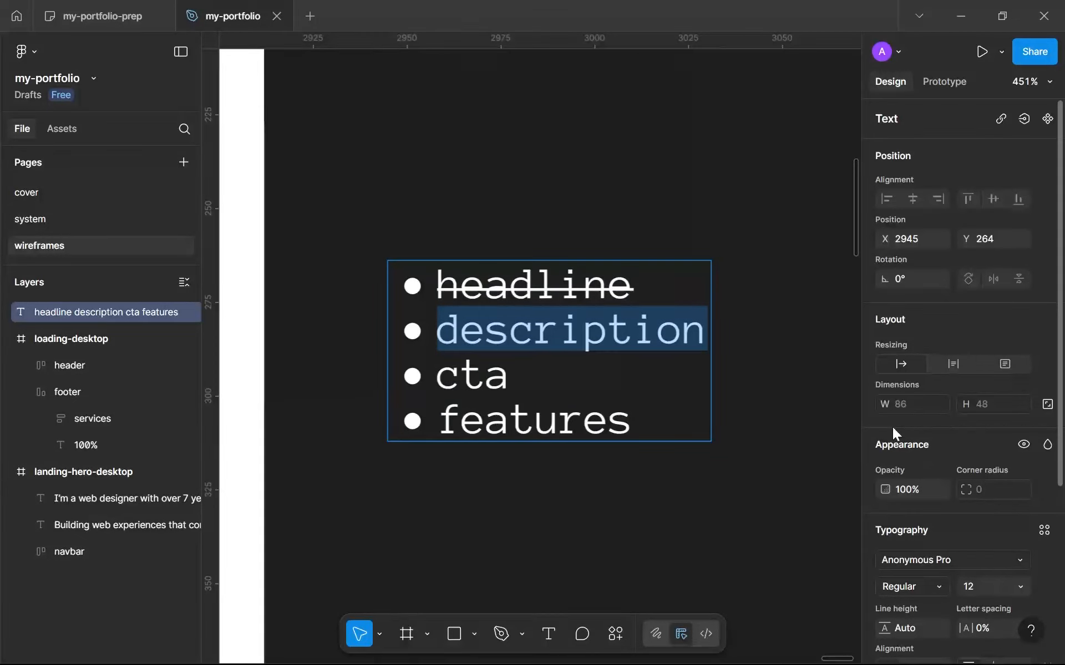
scroll(972, 409, down, 5)
click(1047, 426)
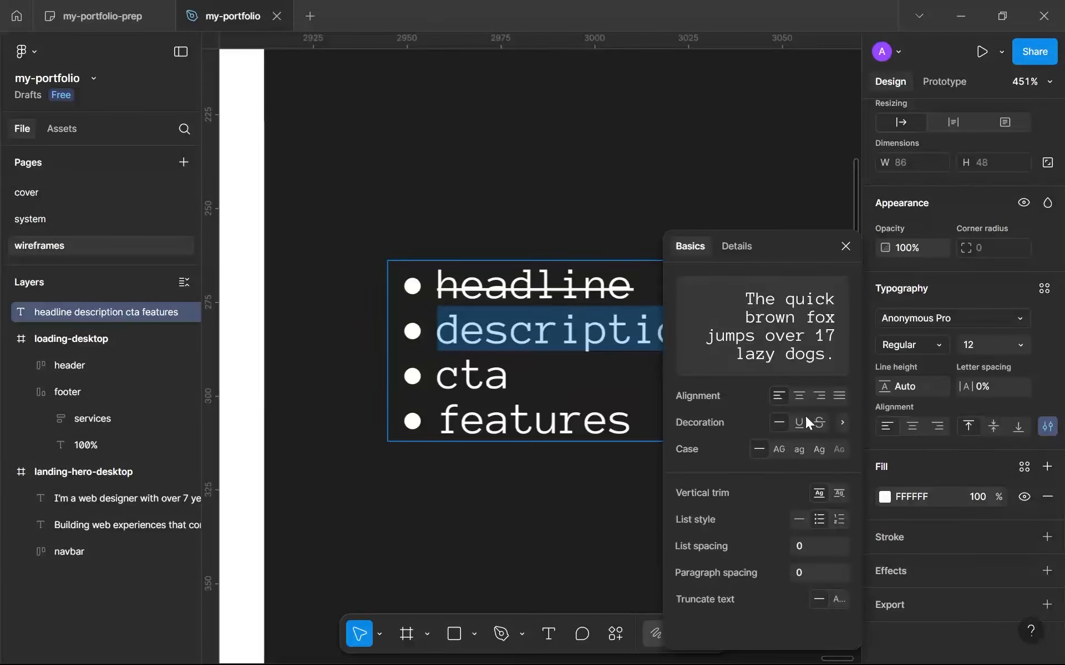
click(817, 428)
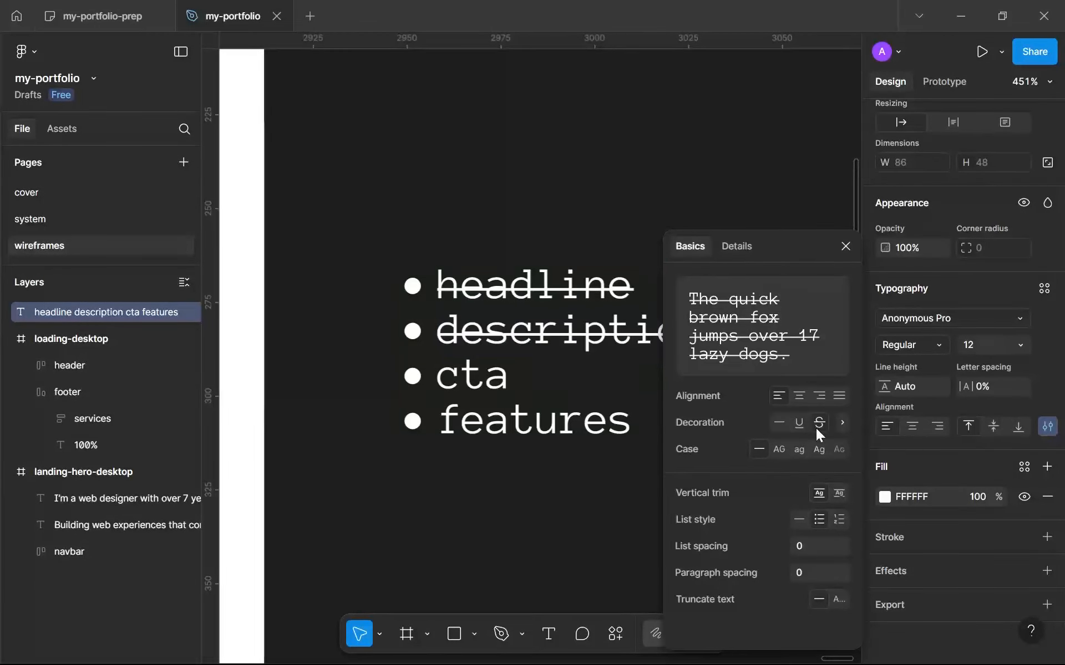
key(Escape)
scroll(552, 411, down, 2)
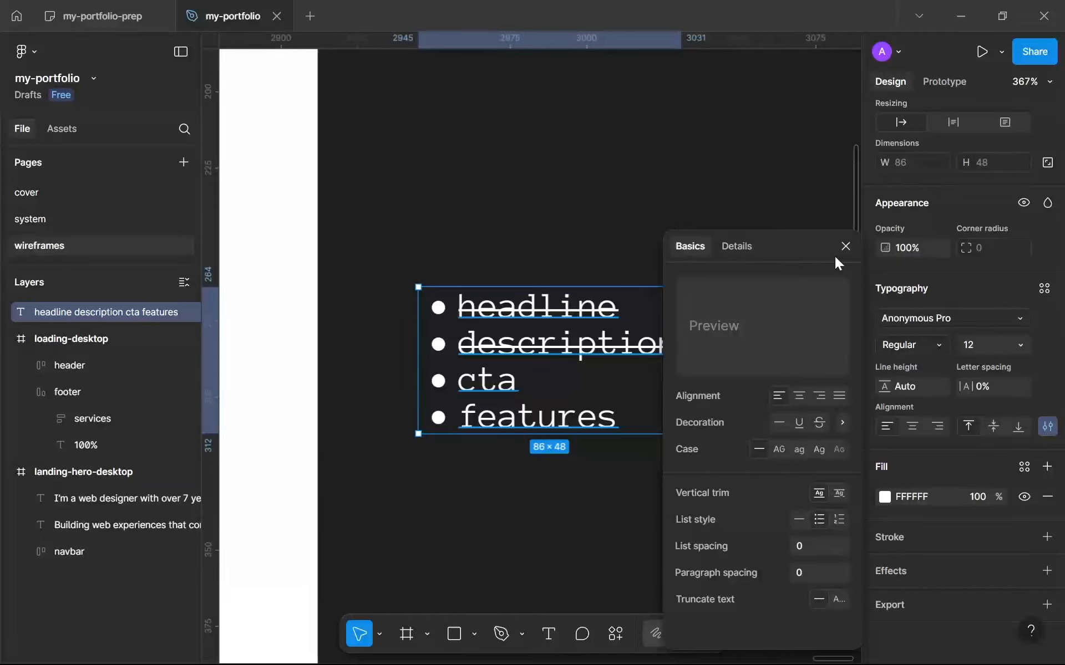
click(846, 248)
scroll(521, 289, down, 8)
drag(373, 349, 854, 289)
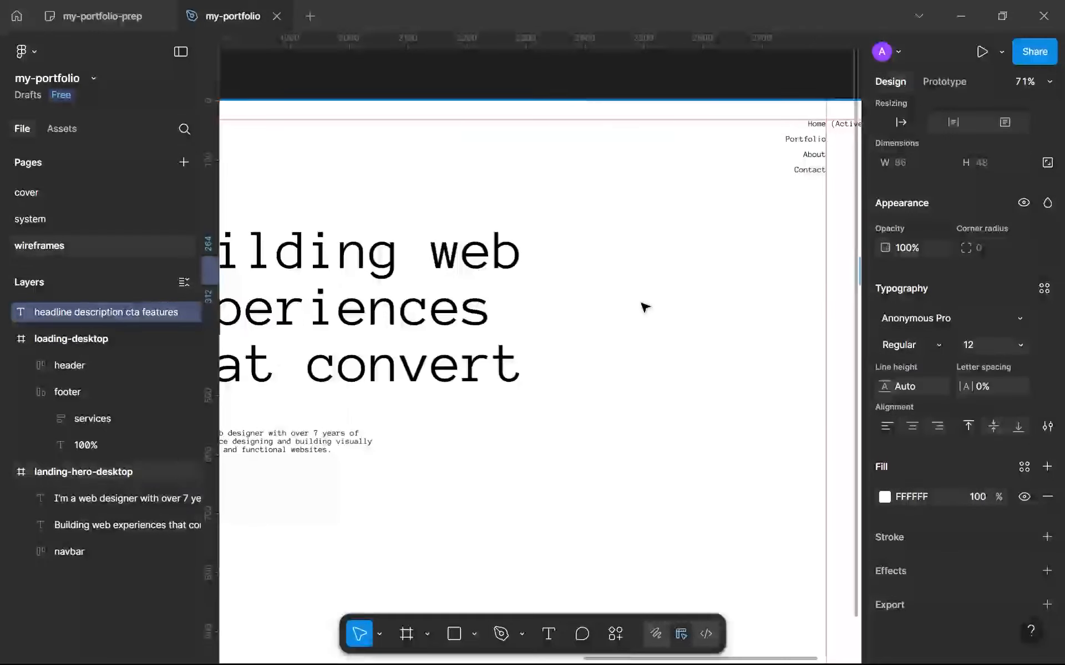
key(Escape)
Switch to the Dribbble mood board in Chrome, open the "Oxaley - Digital Creative Landing Page" shot and examine its hero layout.
scroll(573, 304, down, 3)
scroll(573, 305, up, 2)
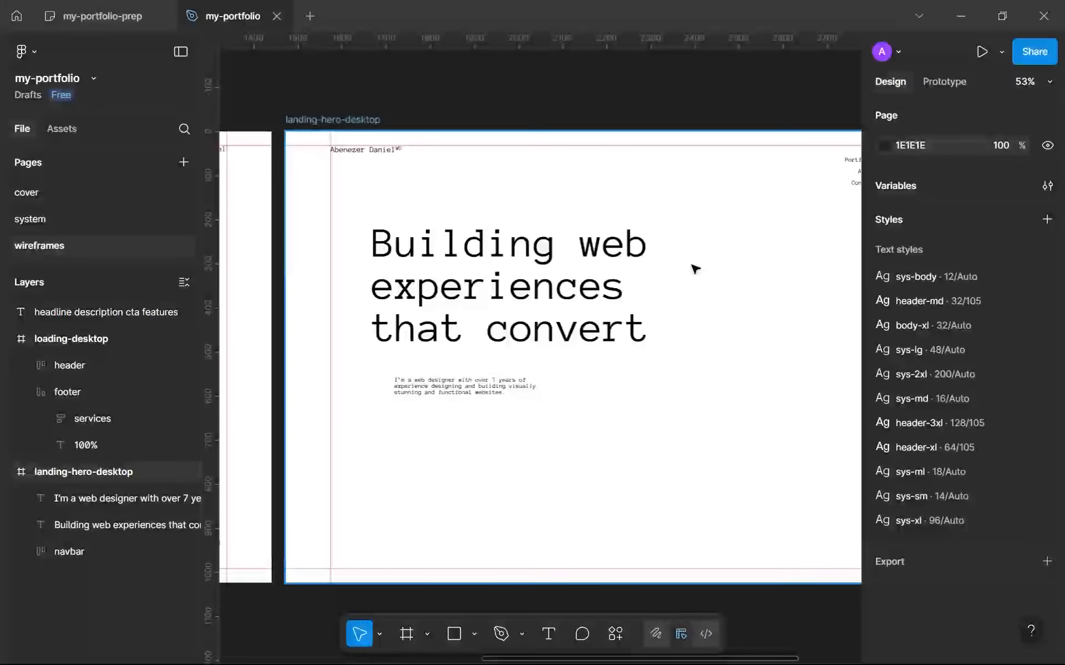
click(626, 646)
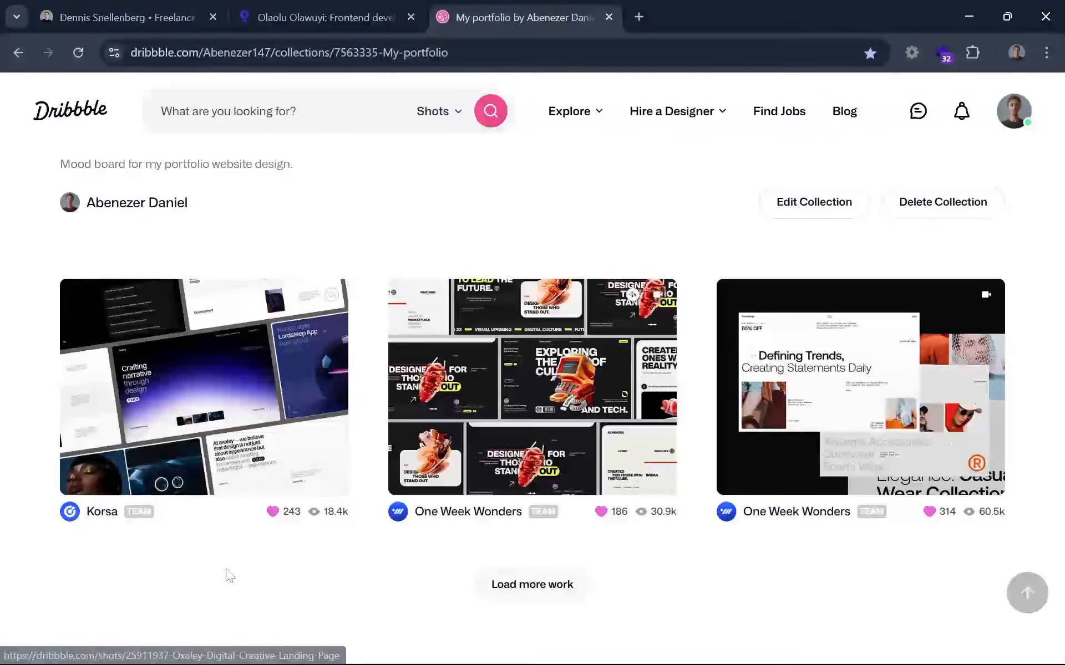
click(209, 354)
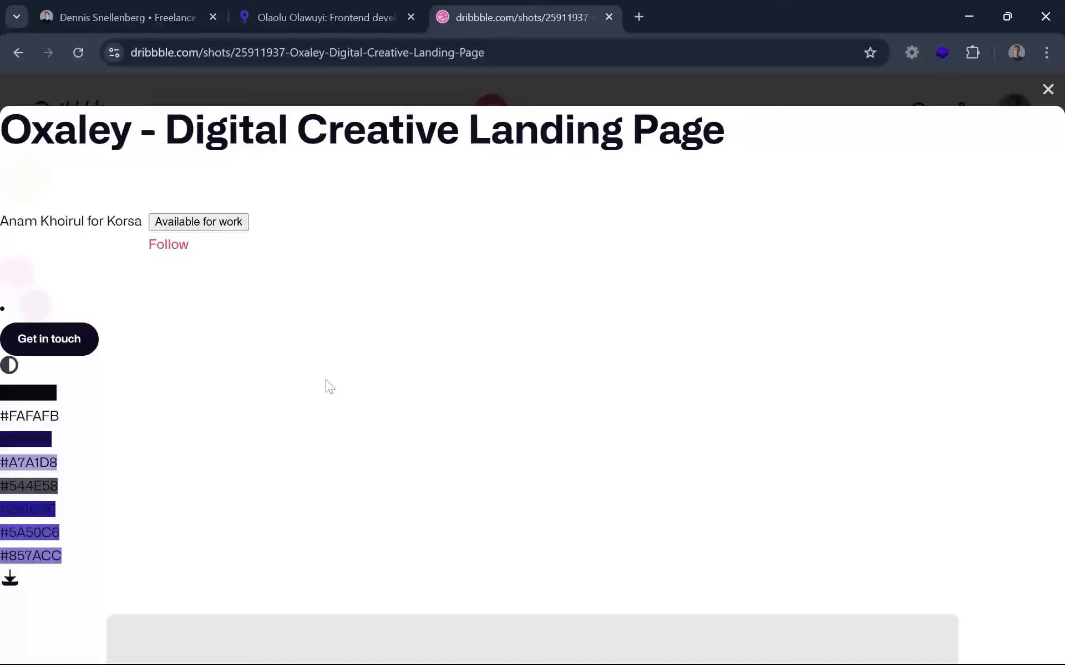
scroll(329, 387, down, 9)
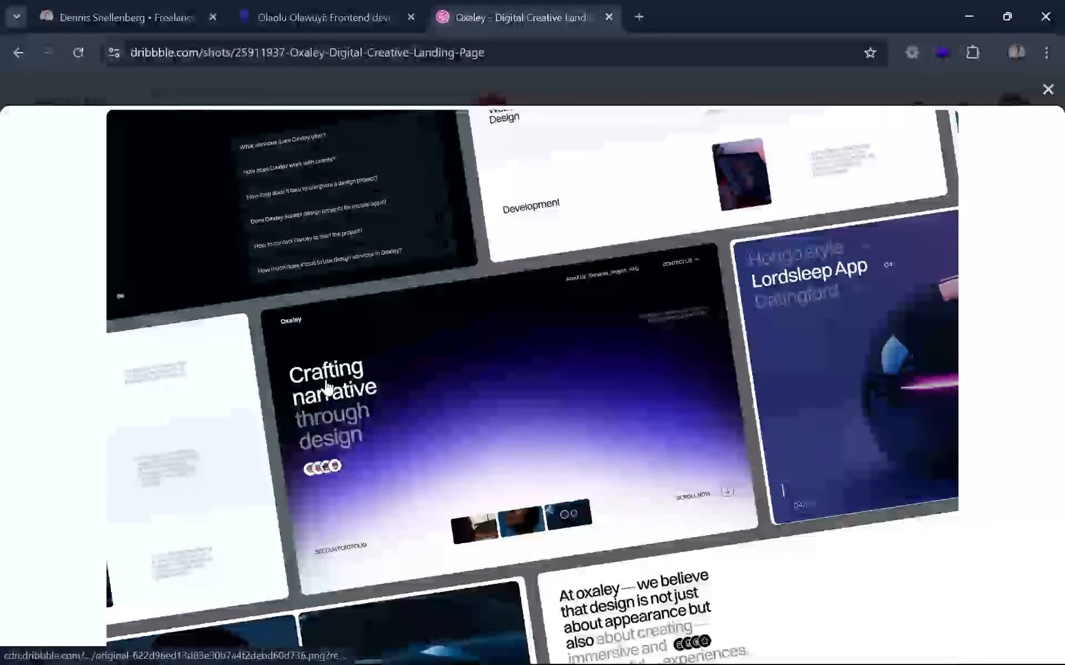
scroll(327, 386, down, 2)
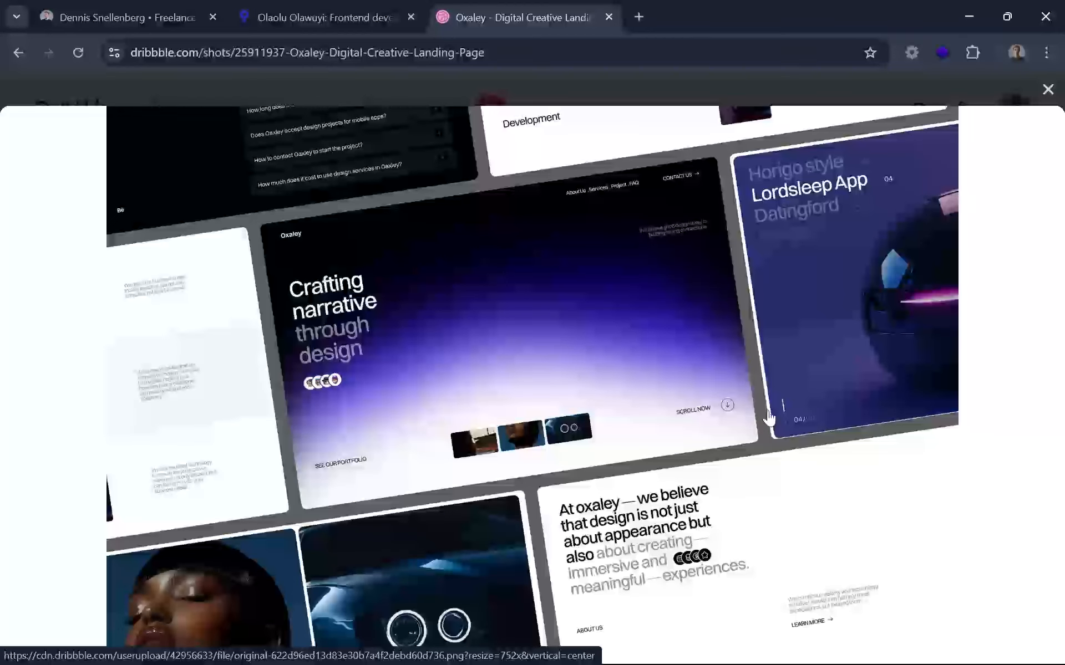
scroll(726, 414, down, 15)
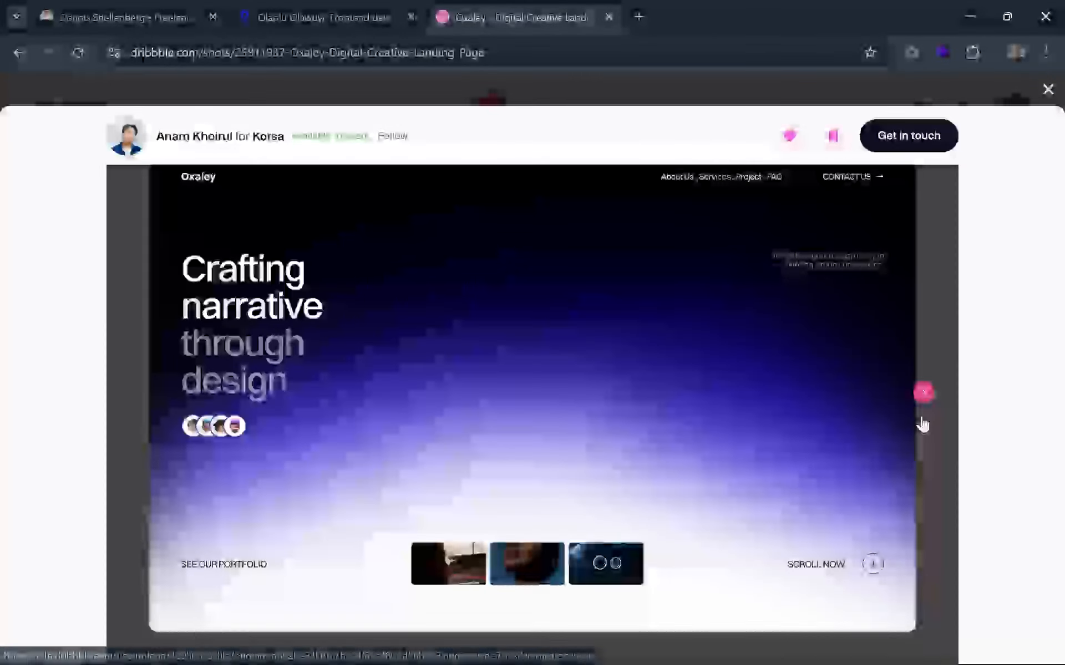
Examine the remaining gallery images of the Oxaley shot, from the about section to the last image, for layout references.
click(922, 395)
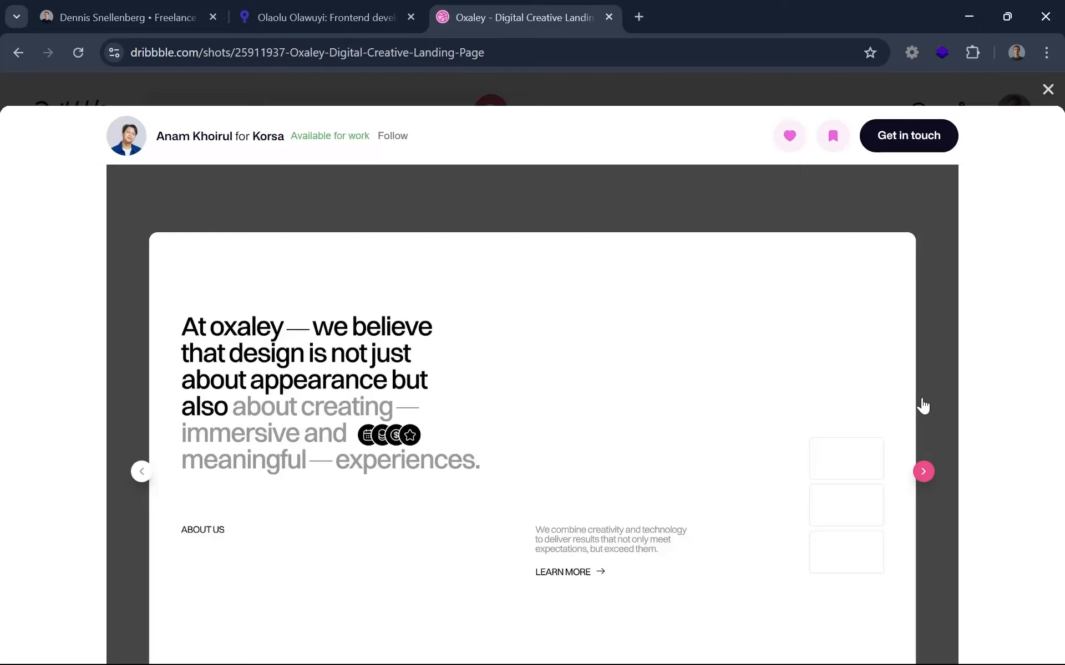
scroll(922, 407, down, 2)
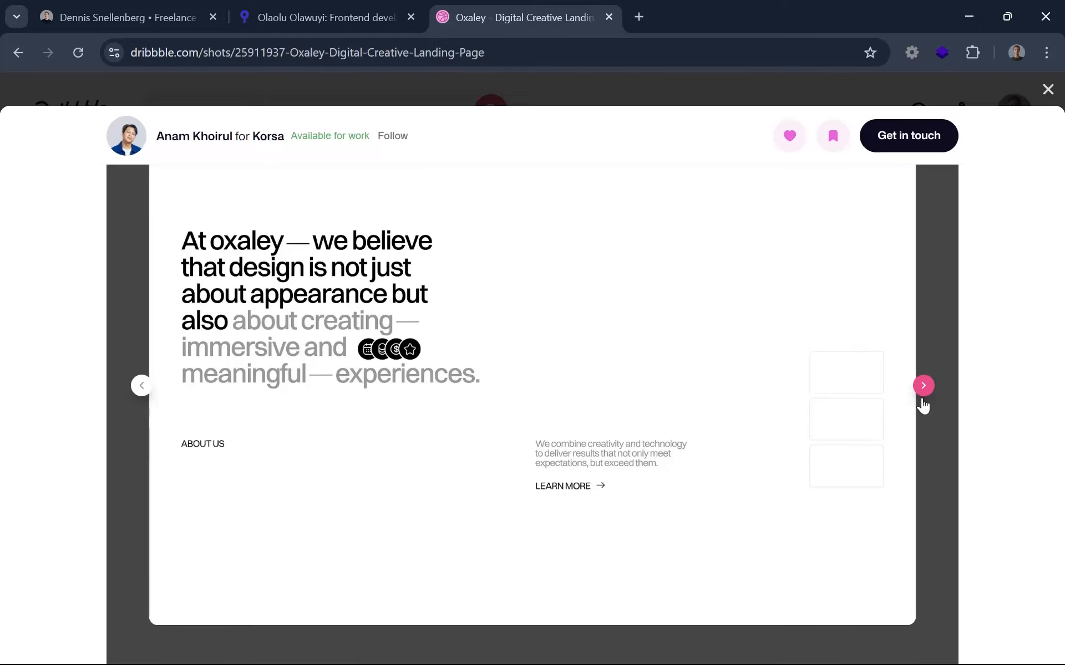
scroll(923, 406, up, 2)
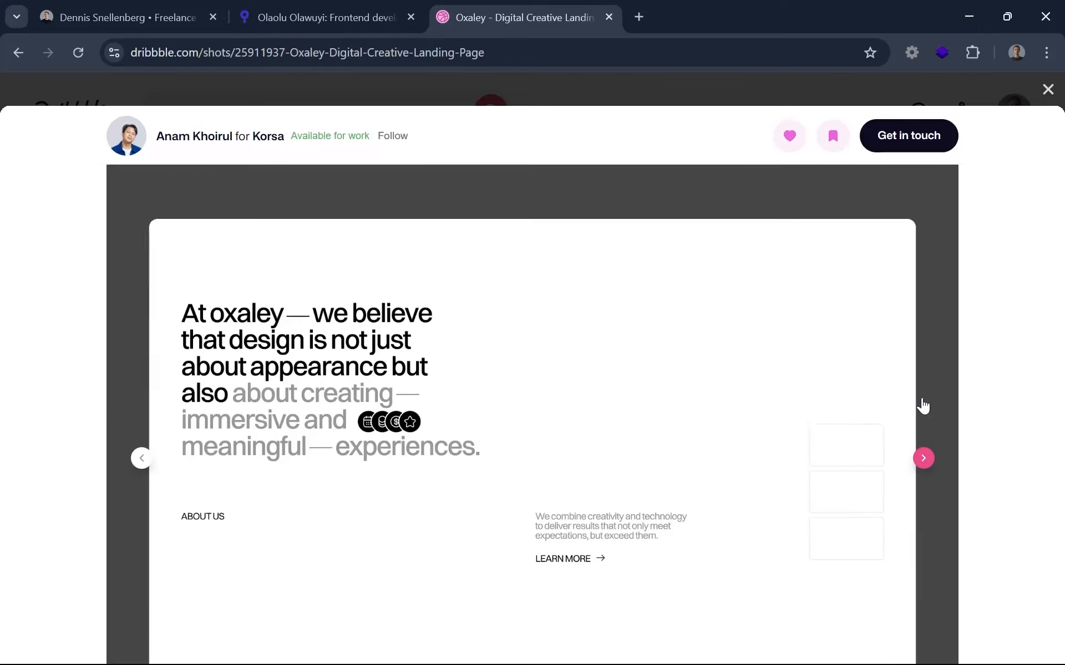
scroll(923, 407, down, 2)
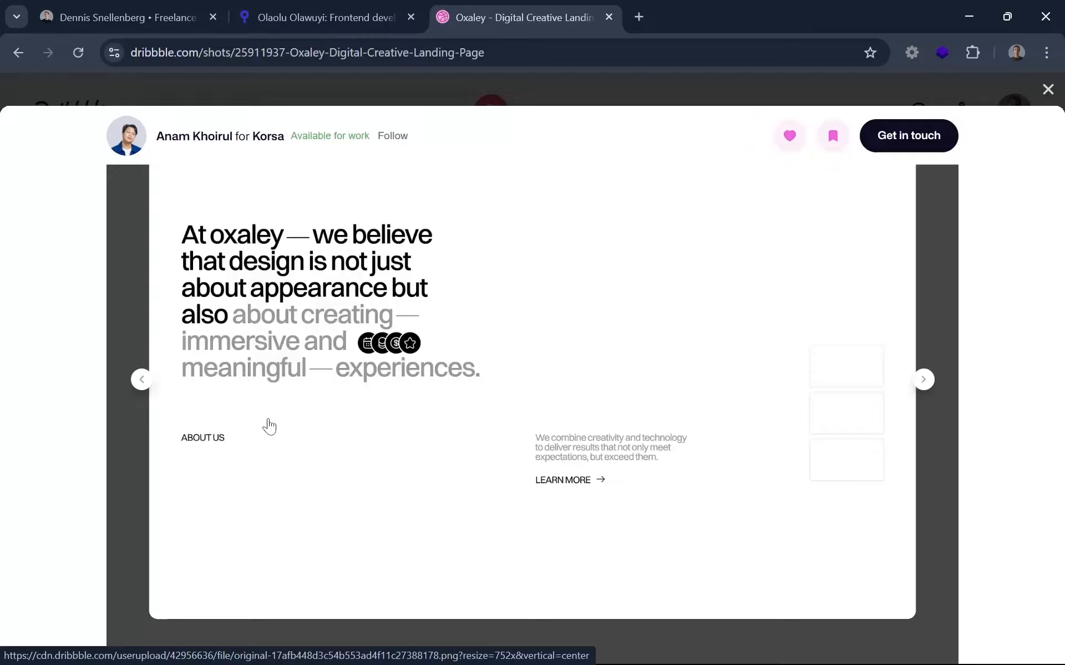
click(925, 378)
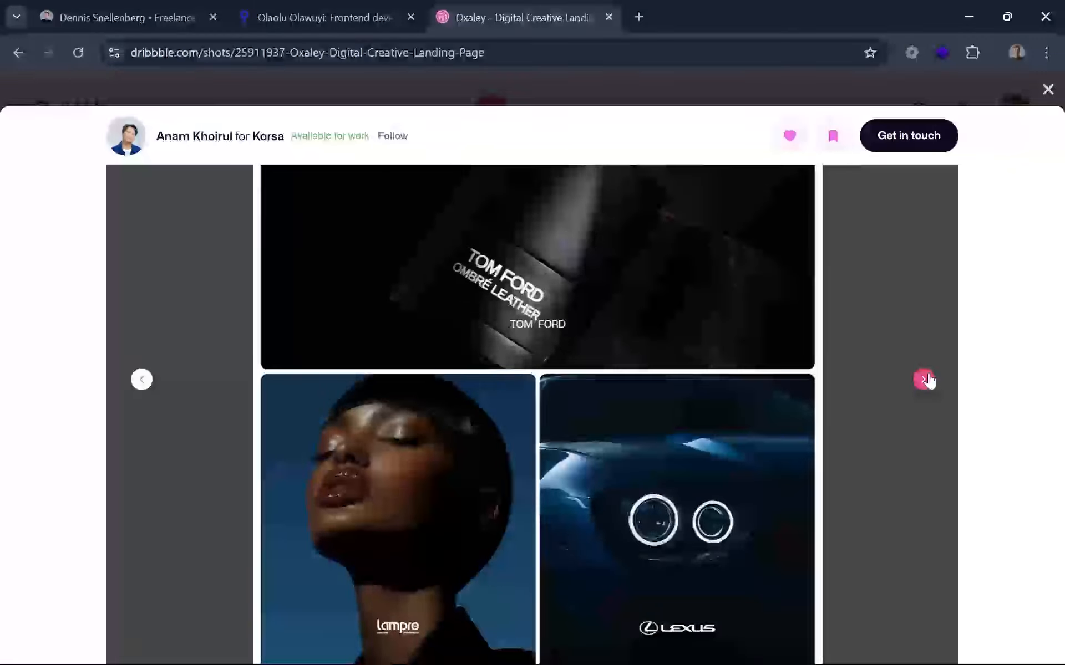
click(927, 380)
scroll(928, 380, up, 2)
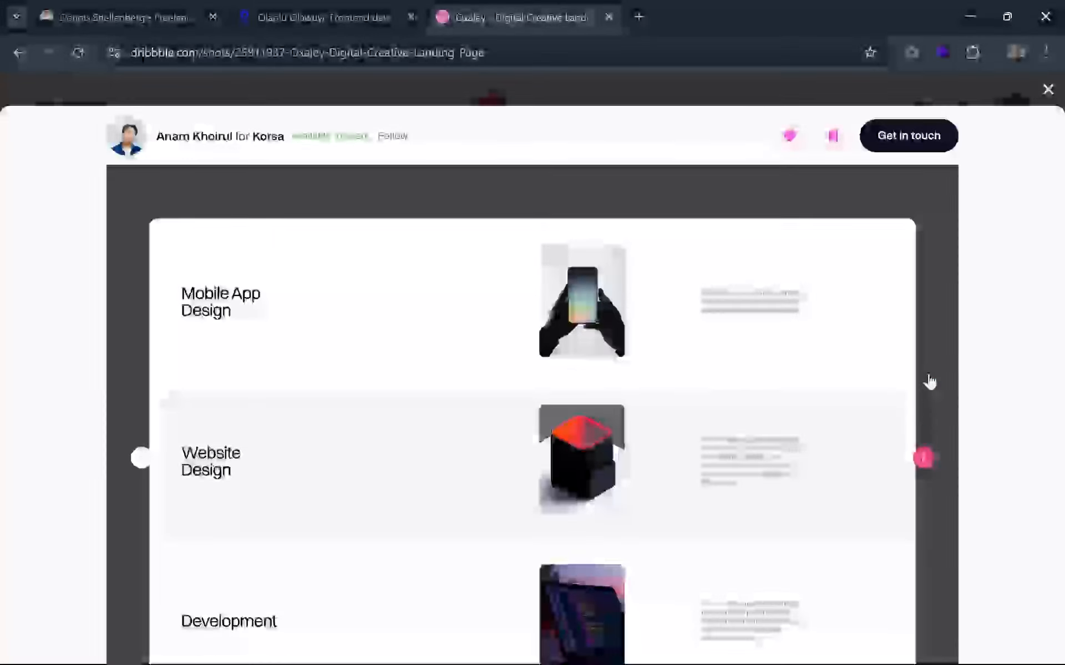
click(925, 459)
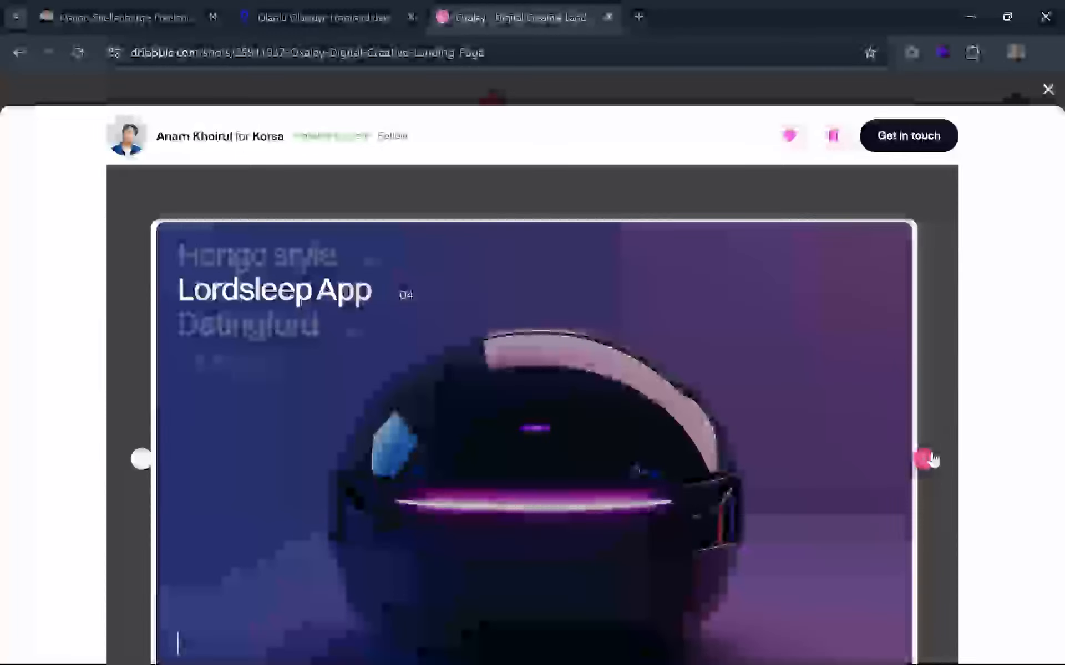
click(927, 459)
scroll(933, 459, down, 8)
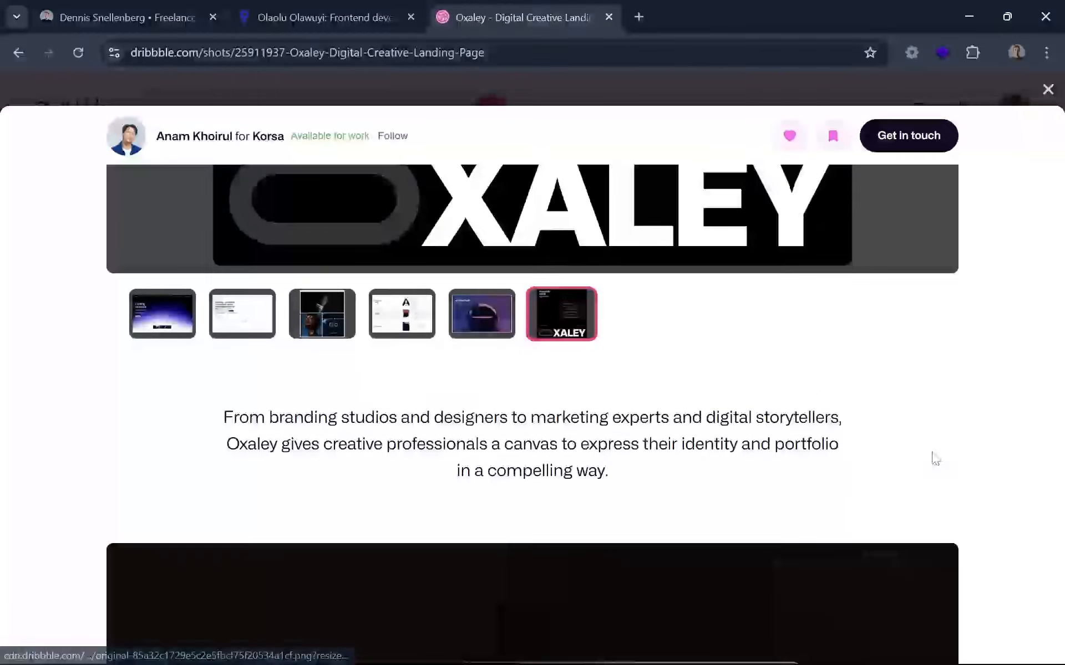
Close the Oxaley shot and examine the freelance designer's portfolio site from its hero down to the recent work list.
click(335, 88)
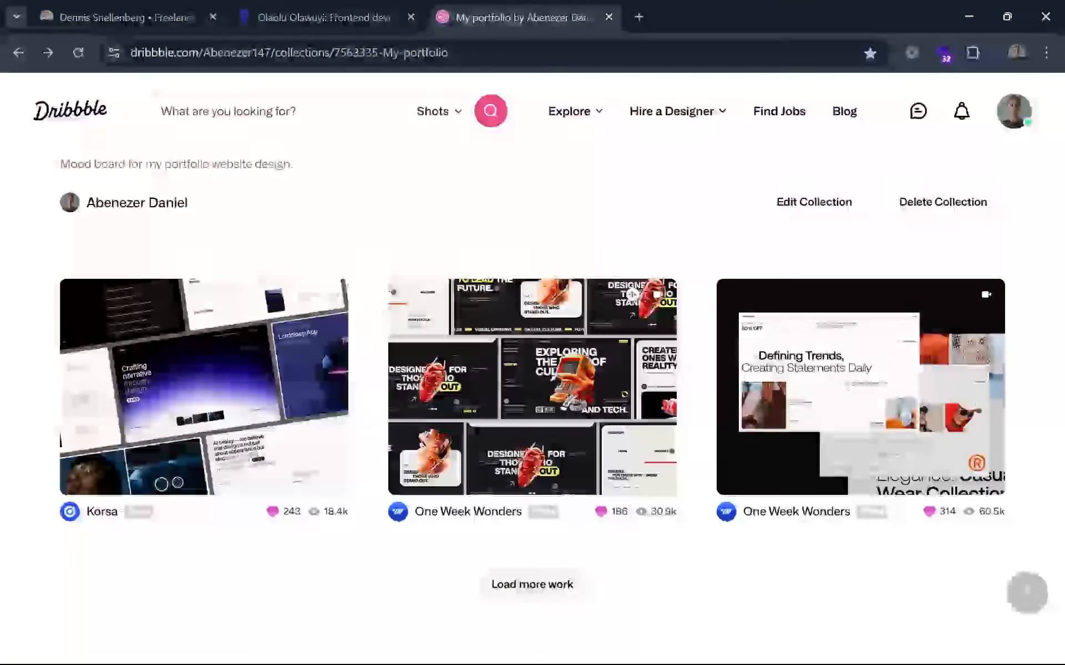
click(266, 17)
drag(206, 3, 2, 1)
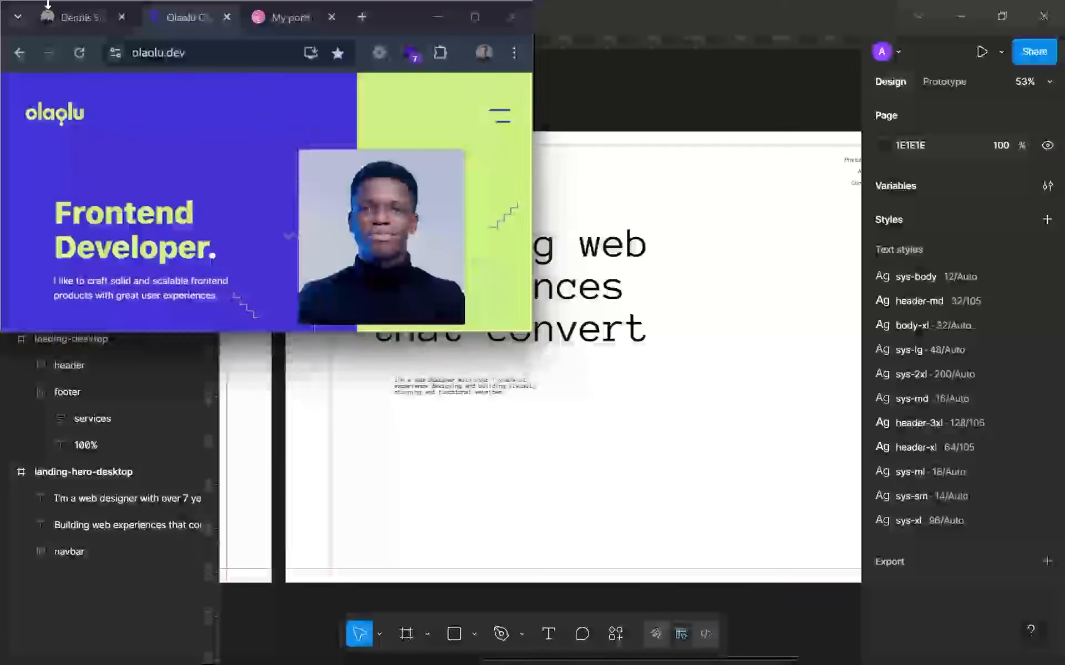
click(45, 6)
click(471, 17)
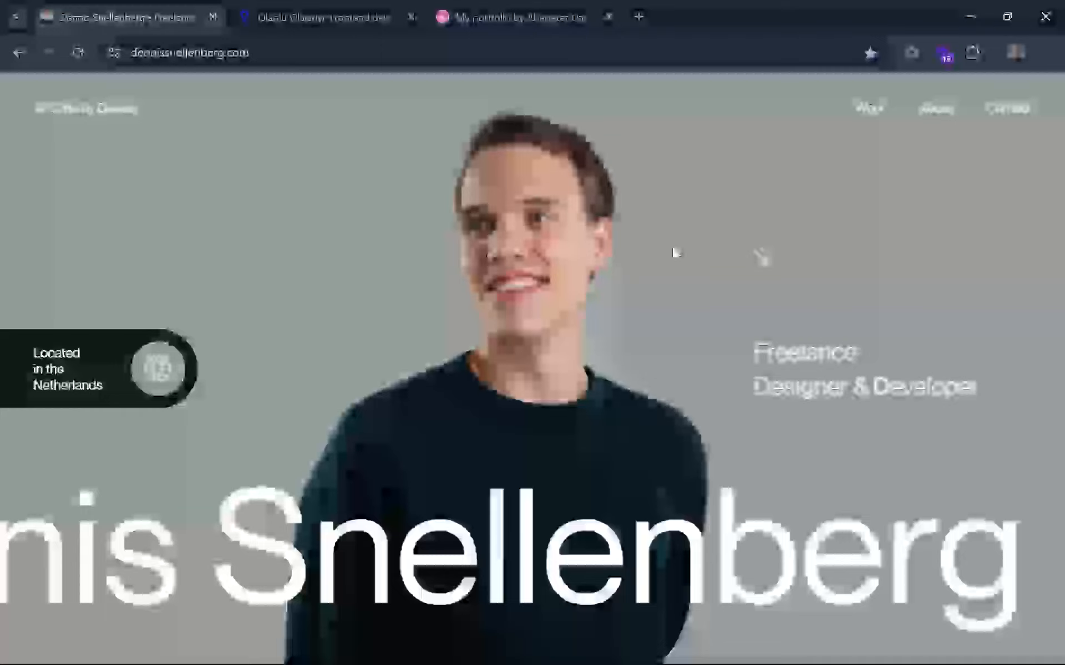
scroll(634, 306, down, 10)
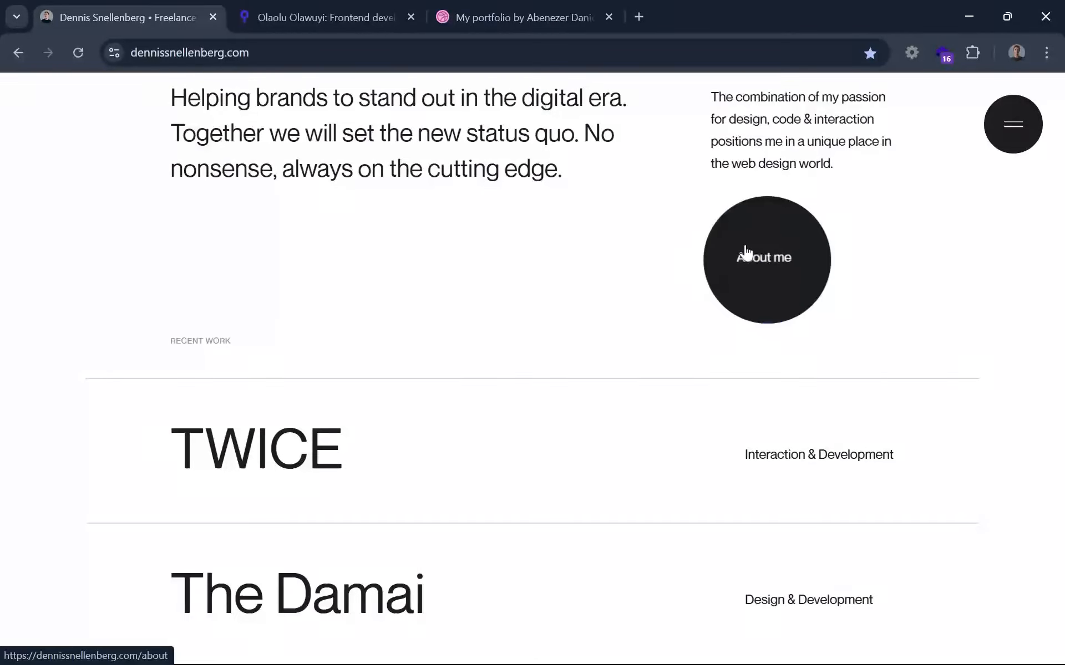
scroll(777, 271, up, 10)
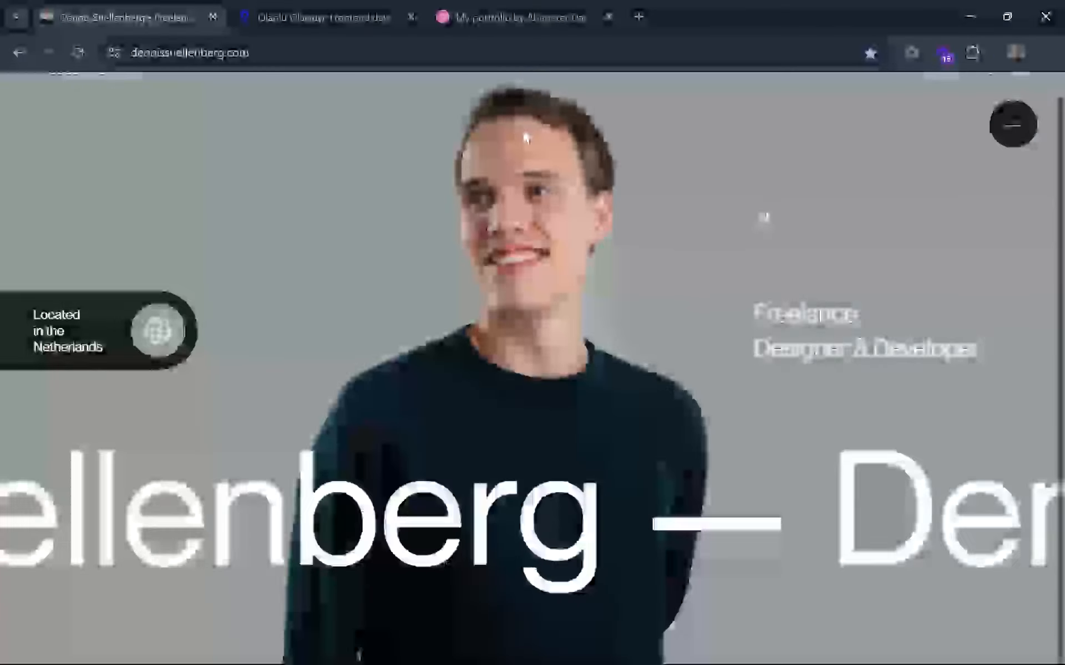
Examine the frontend developer's portfolio site from hero to contact form, including its CTA buttons, and return to the Figma wireframe.
click(392, 6)
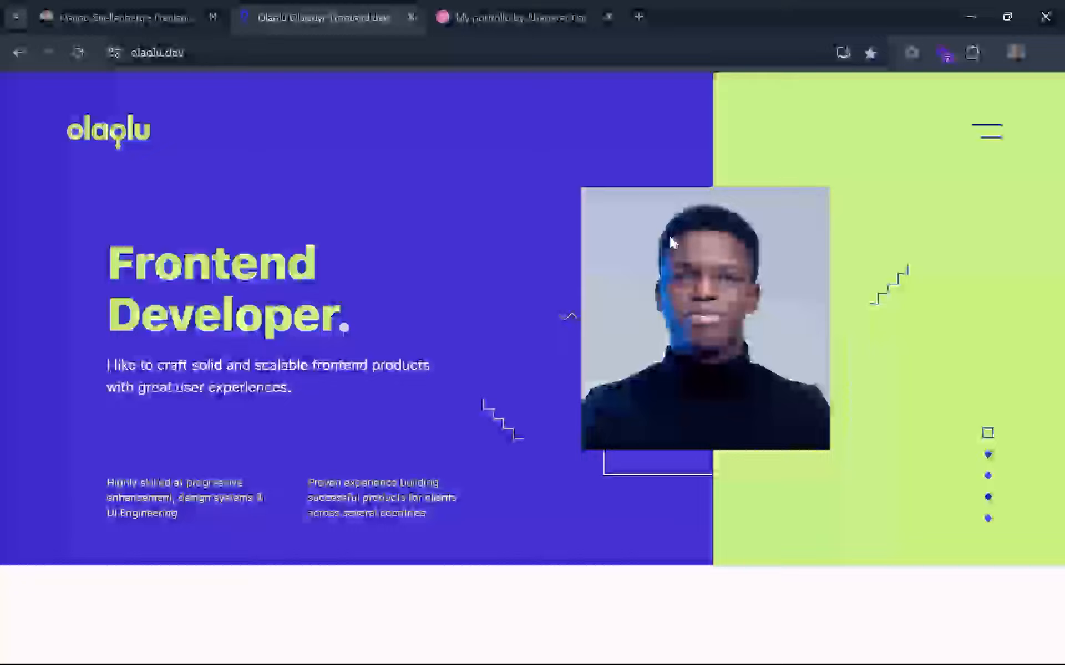
scroll(730, 300, down, 10)
scroll(432, 388, down, 10)
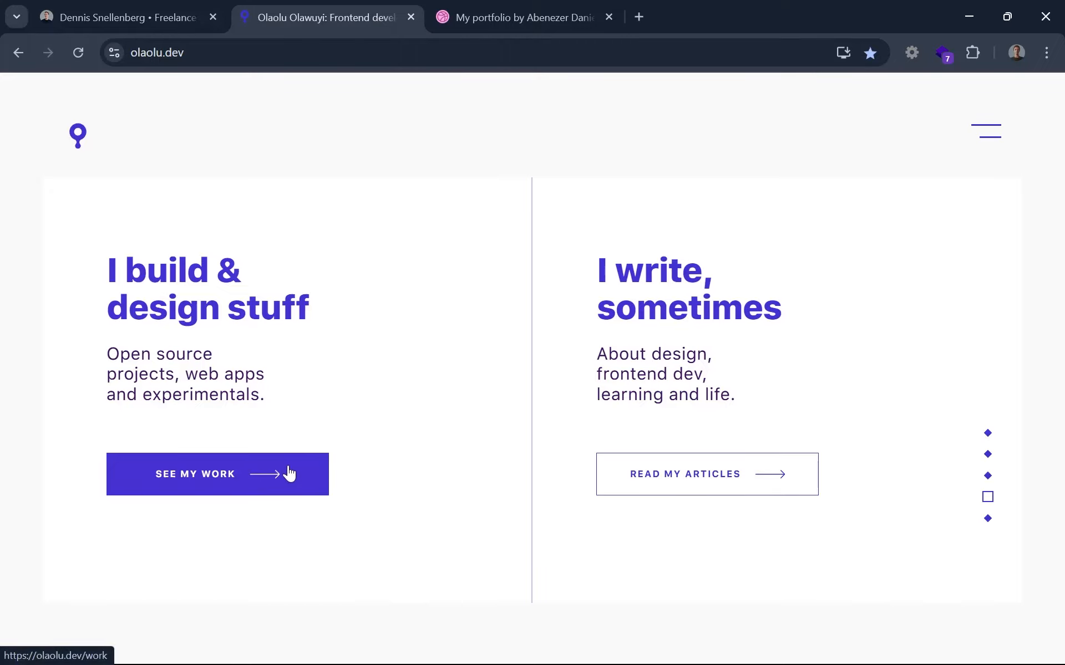
scroll(491, 530, down, 5)
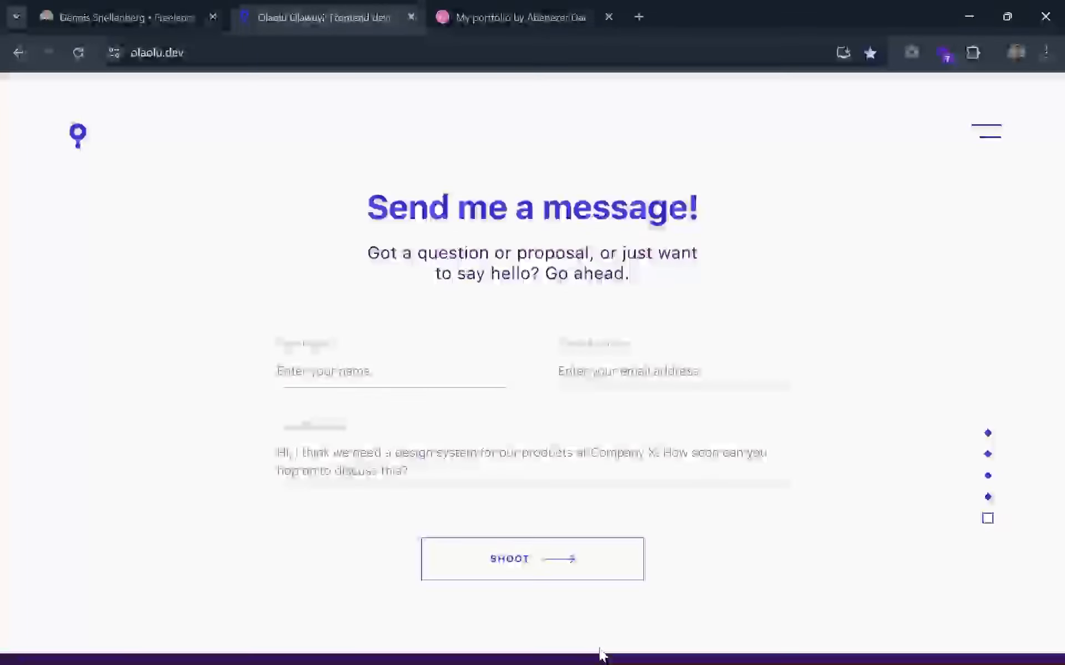
click(582, 648)
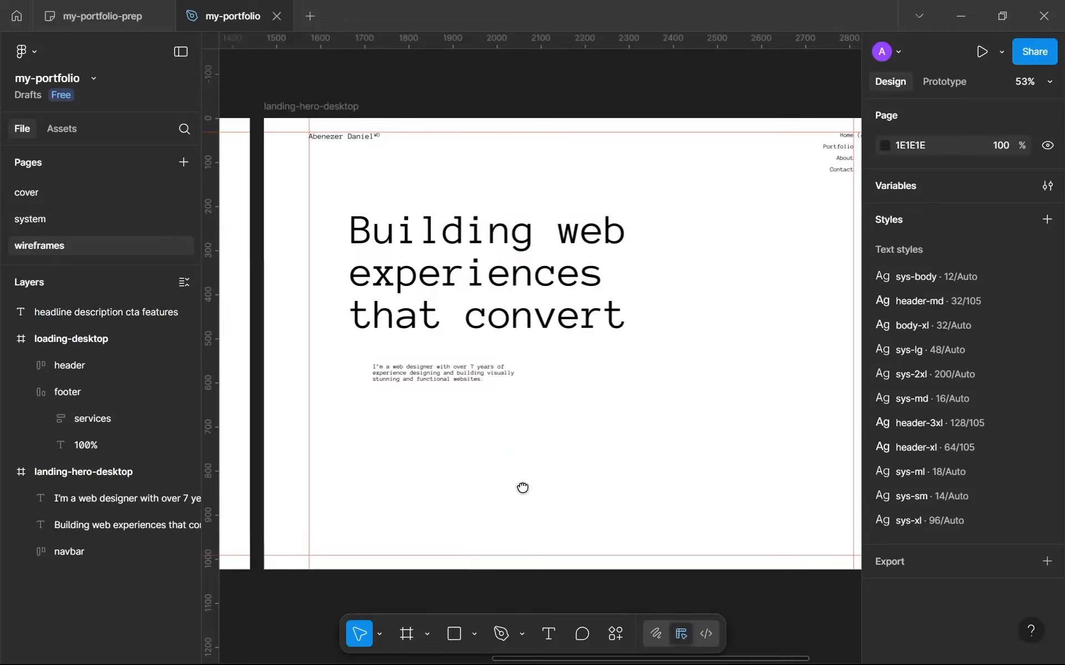
drag(522, 488, 511, 494)
scroll(514, 495, up, 1)
key(shift+r)
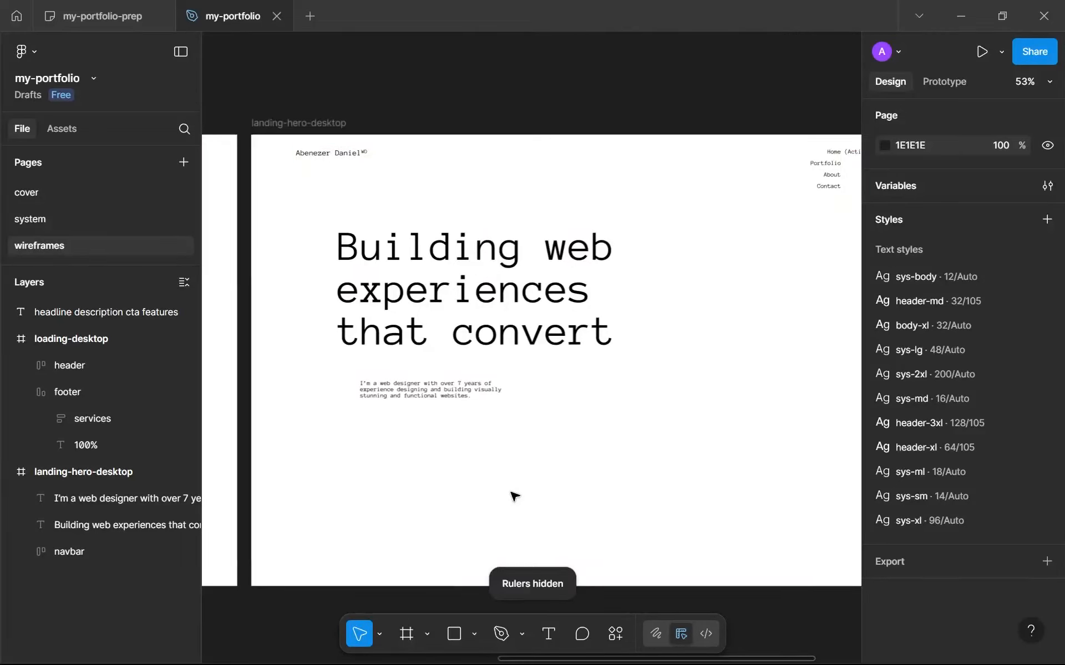
scroll(515, 495, down, 2)
key(shift+r)
Add the CTA text "Let's work together" in the empty area below and beyond the hero description.
scroll(554, 476, up, 2)
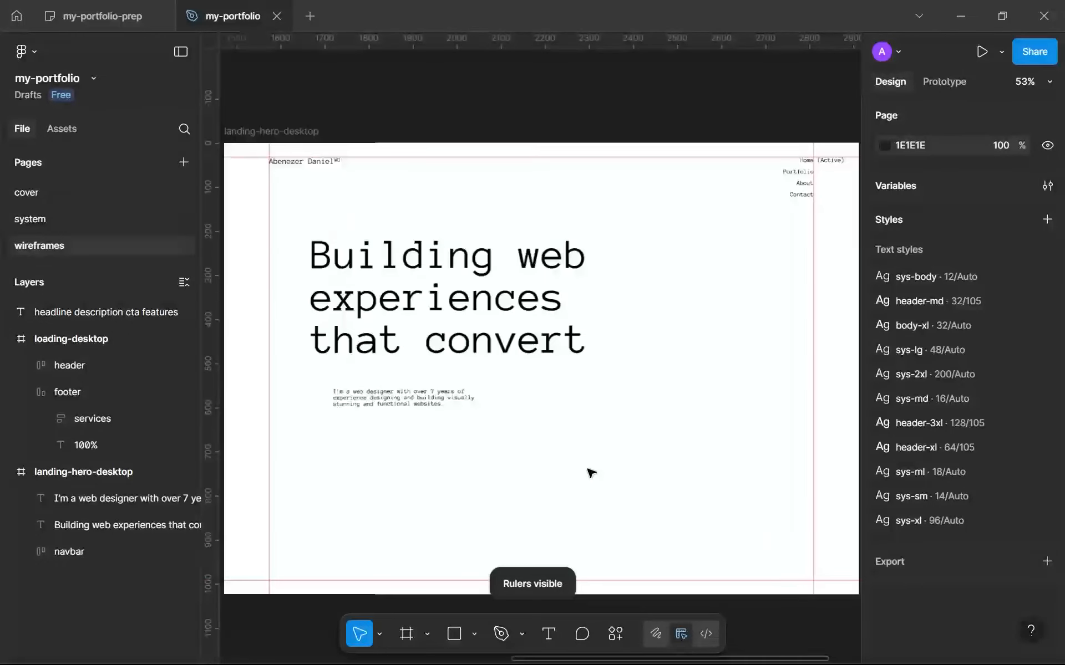
scroll(474, 440, up, 1)
click(474, 441)
scroll(518, 478, up, 2)
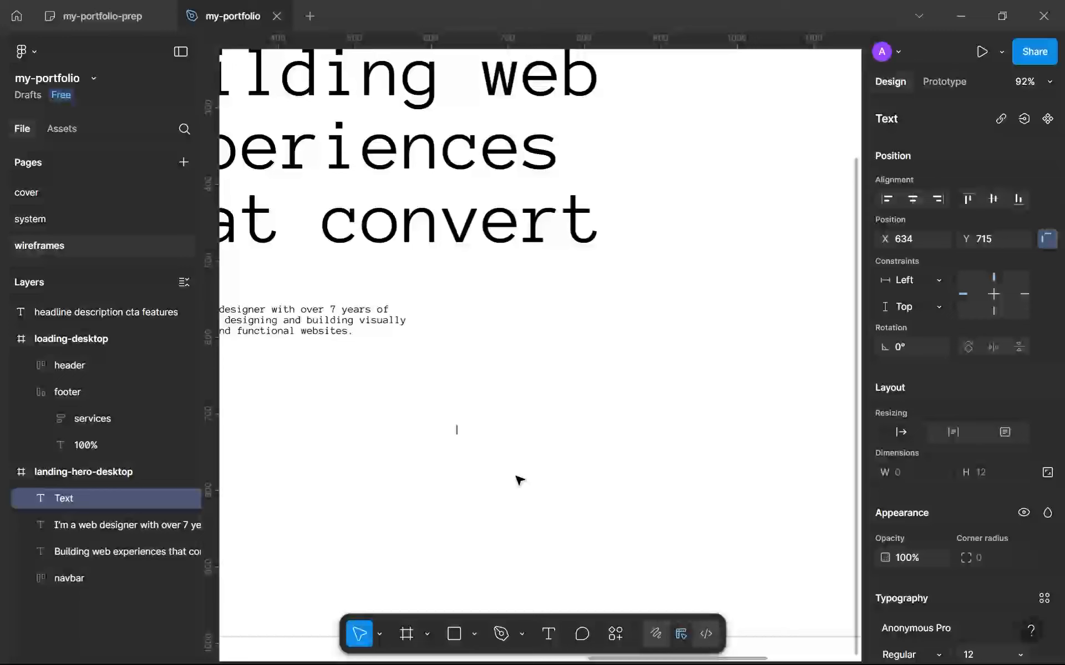
text(Let’s work together!)
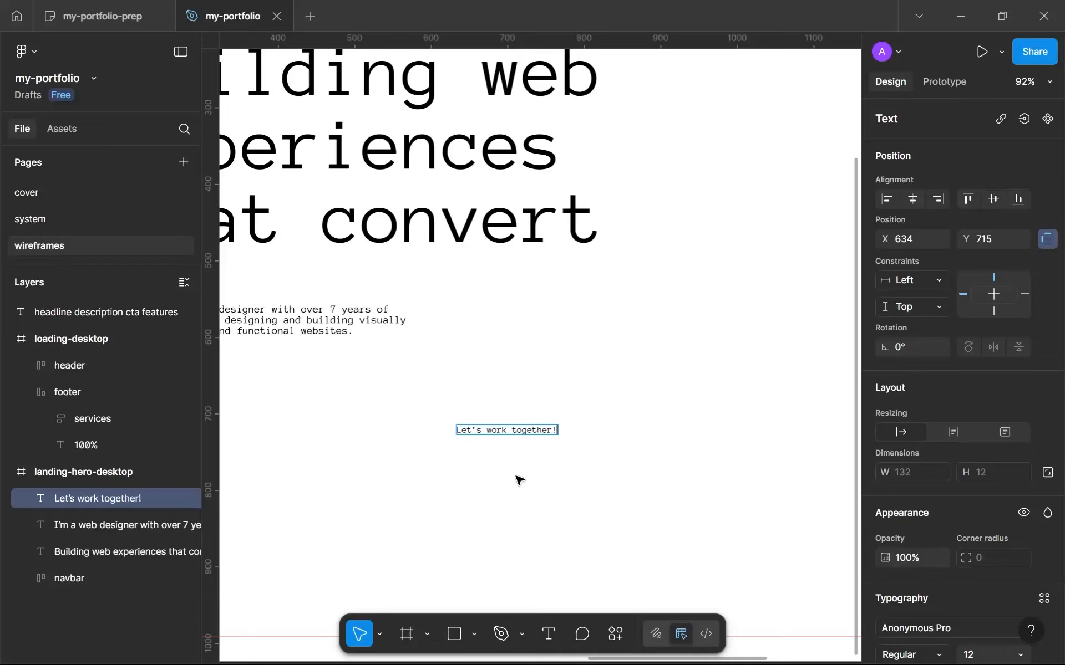
click(520, 481)
scroll(519, 480, up, 4)
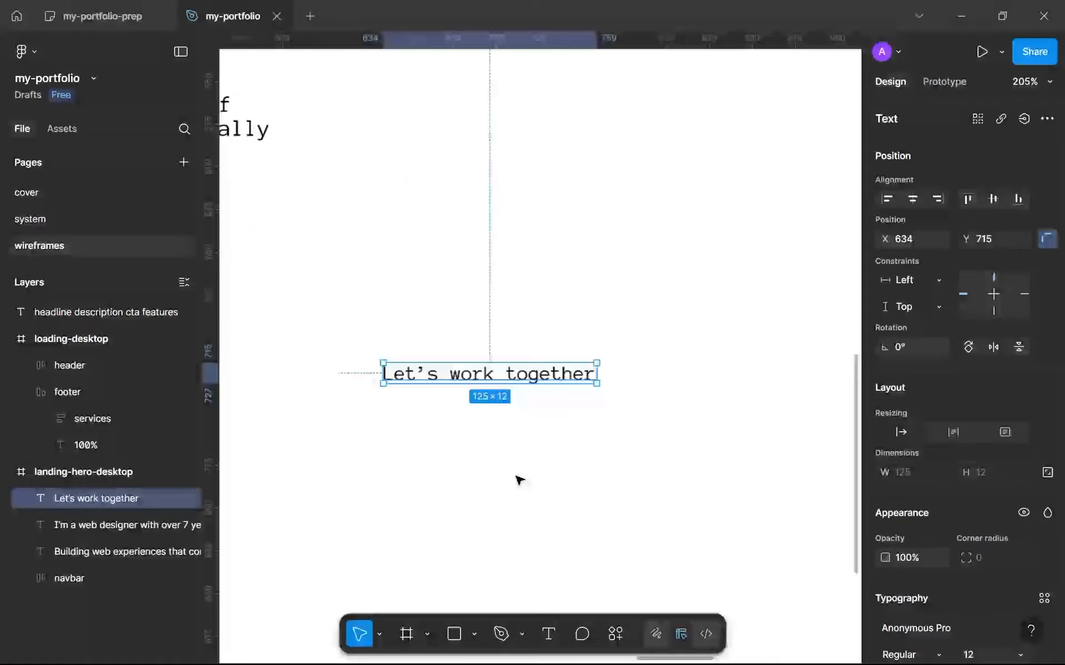
Apply the sys-md text style (16/Auto) to the "Let's work together" CTA text.
drag(519, 481, 581, 450)
scroll(921, 494, down, 1)
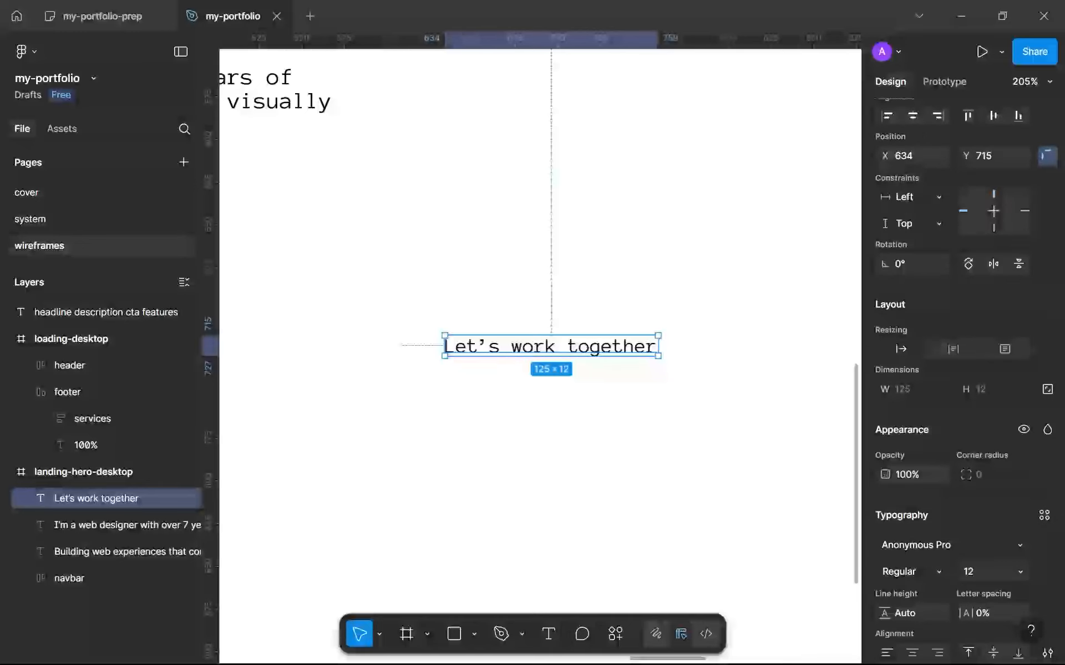
click(1042, 515)
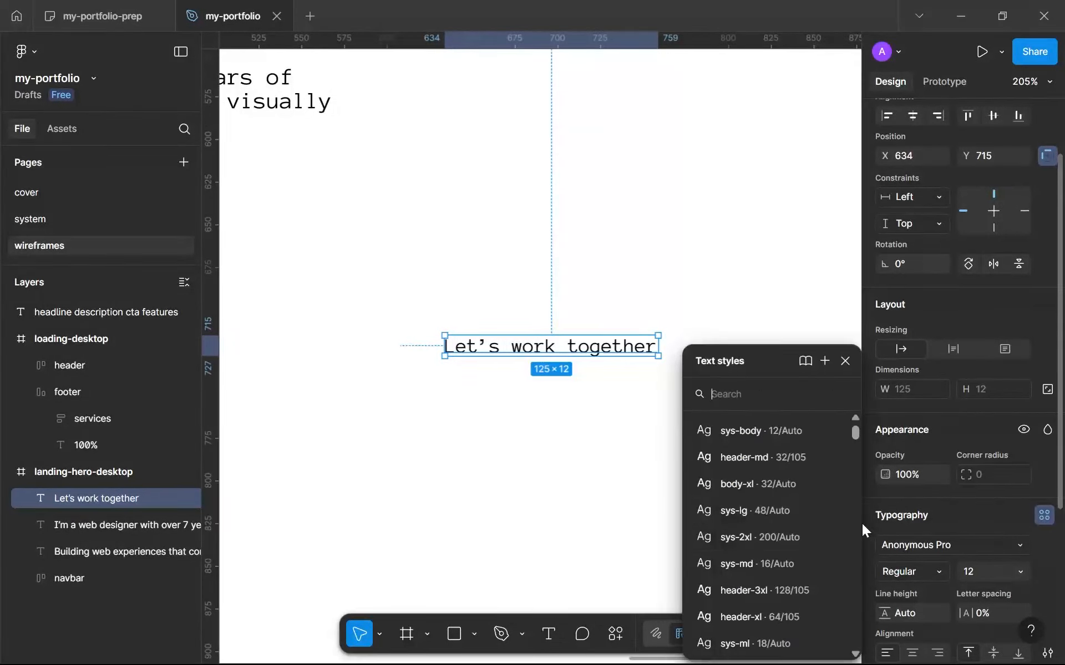
scroll(761, 617, down, 3)
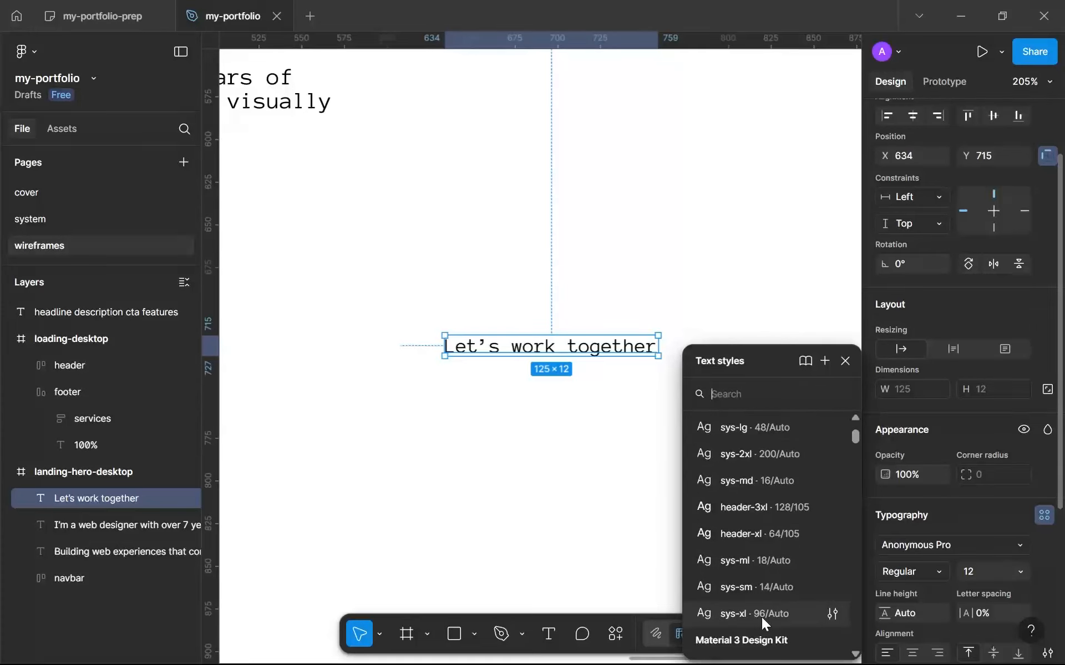
scroll(777, 554, up, 3)
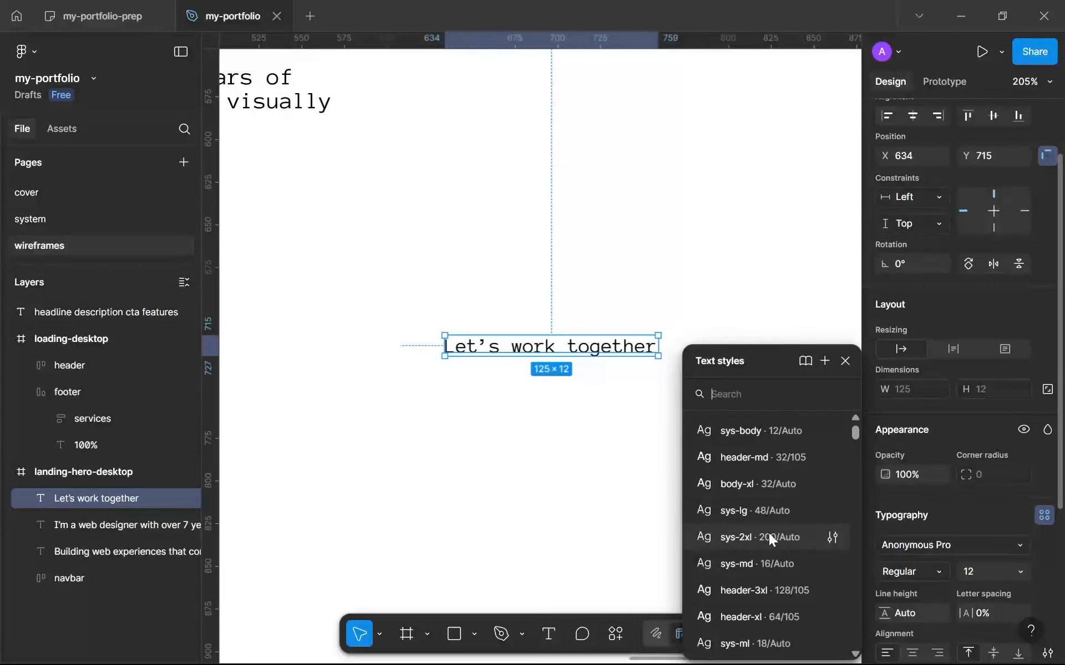
click(760, 565)
scroll(568, 392, down, 5)
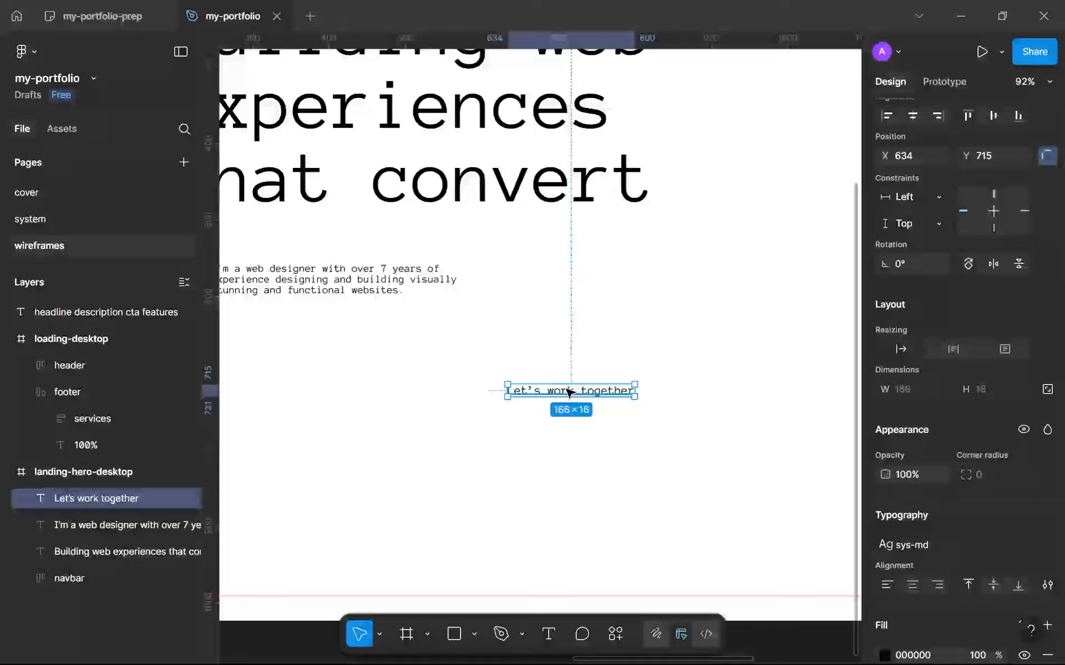
Move the CTA text to about X 522, Y 719, and shift the description slightly closer beneath the headline.
drag(580, 397, 494, 399)
scroll(494, 399, up, 3)
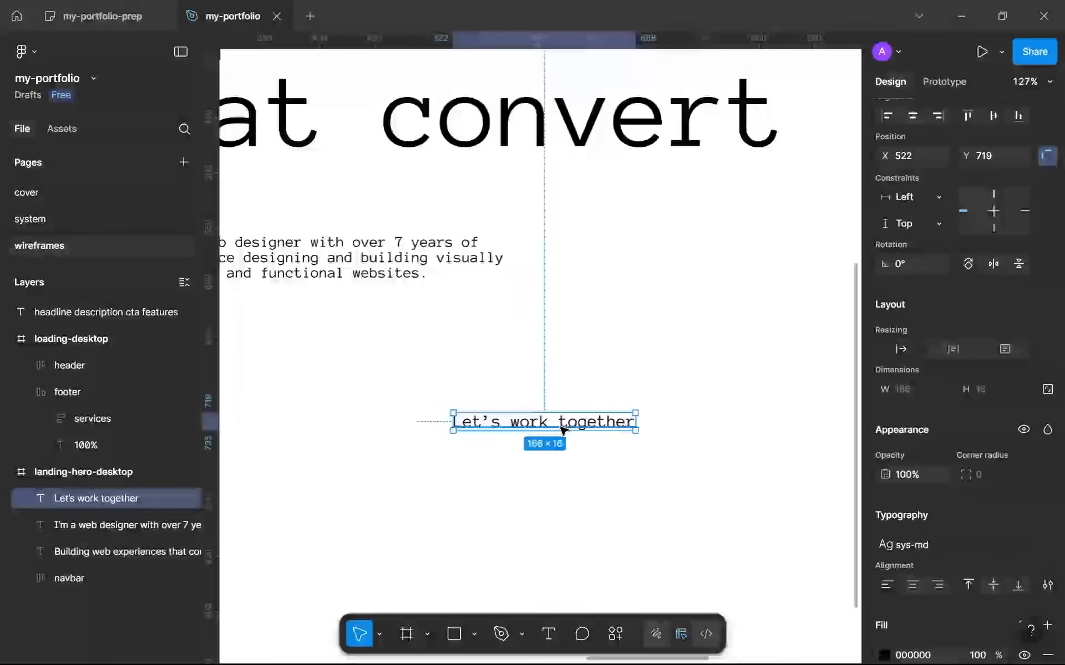
scroll(568, 428, up, 3)
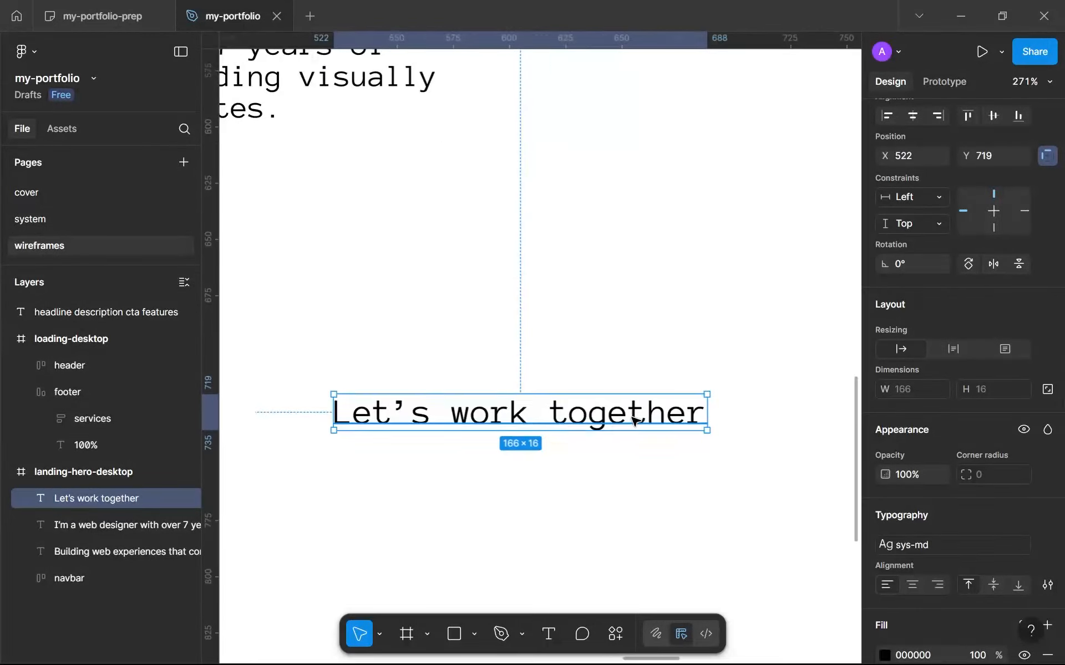
scroll(542, 445, down, 8)
click(542, 445)
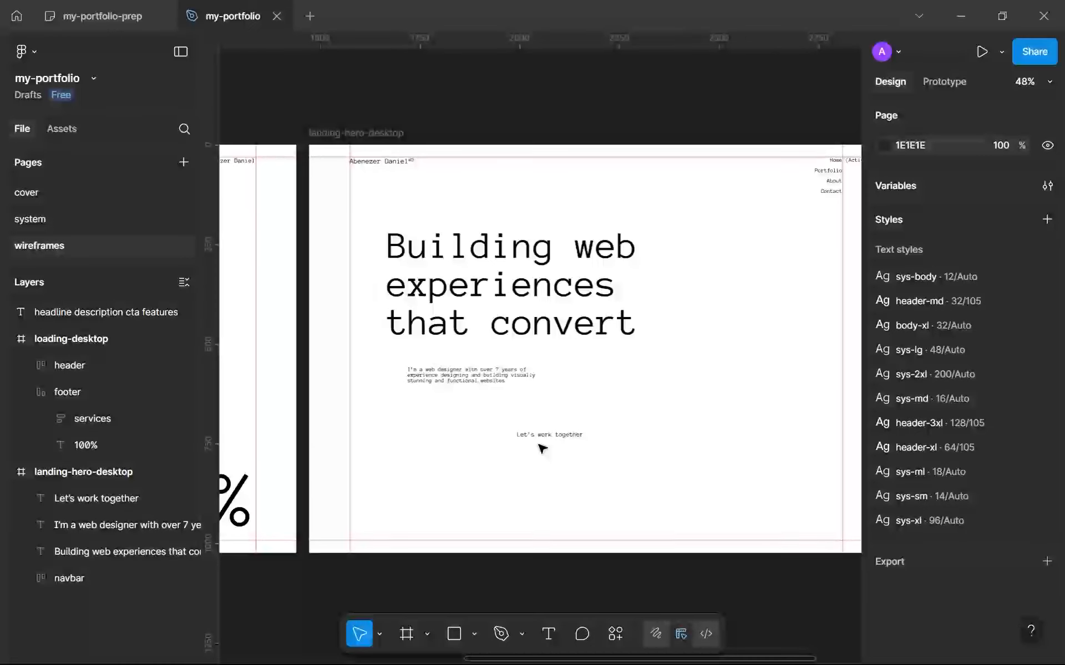
scroll(560, 445, left, 2)
mouse_move(514, 388)
mouse_down()
mouse_move(554, 431)
mouse_move(506, 374)
mouse_up()
Narrow the CTA text box to 89 wide so it wraps onto two lines, and place it at about X 568, Y 724.
drag(568, 416, 641, 472)
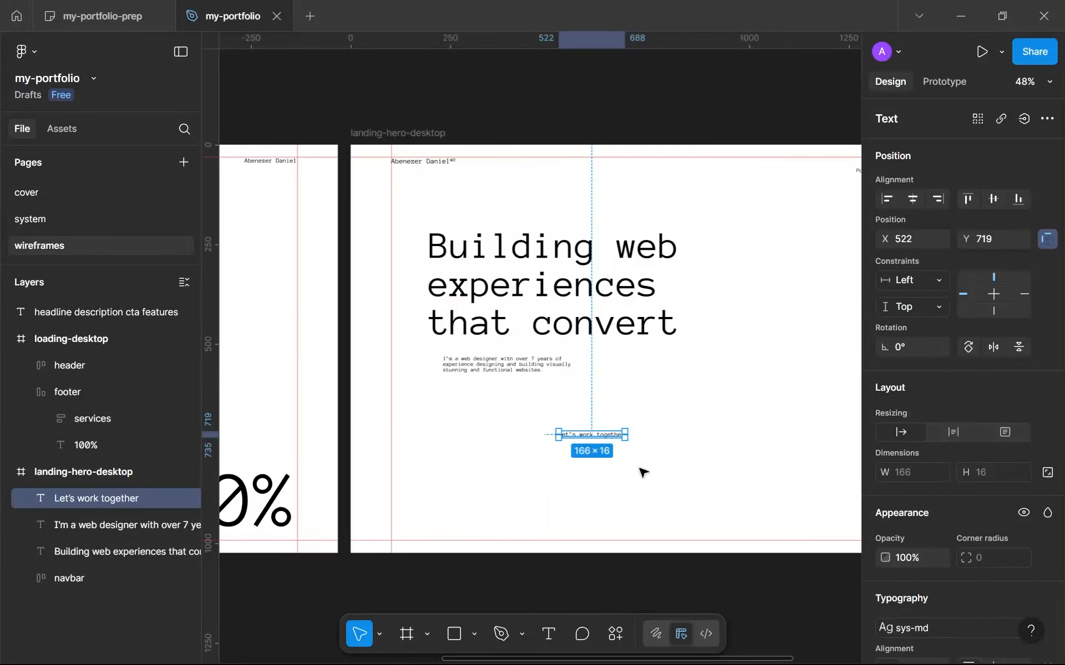
scroll(644, 472, up, 5)
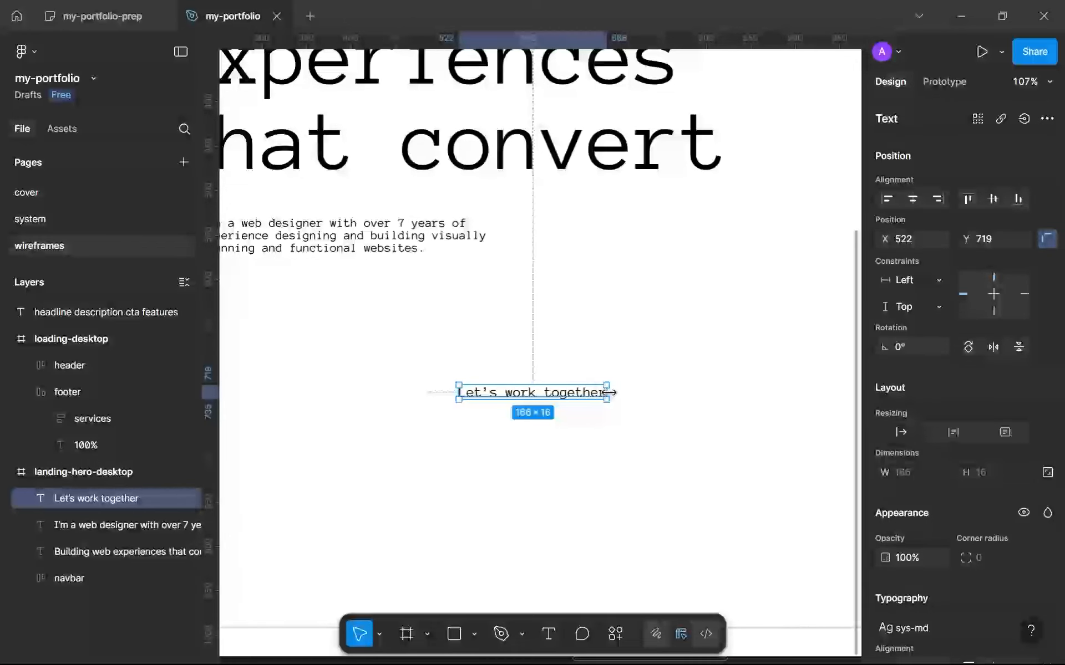
drag(609, 393, 540, 407)
scroll(541, 406, down, 5)
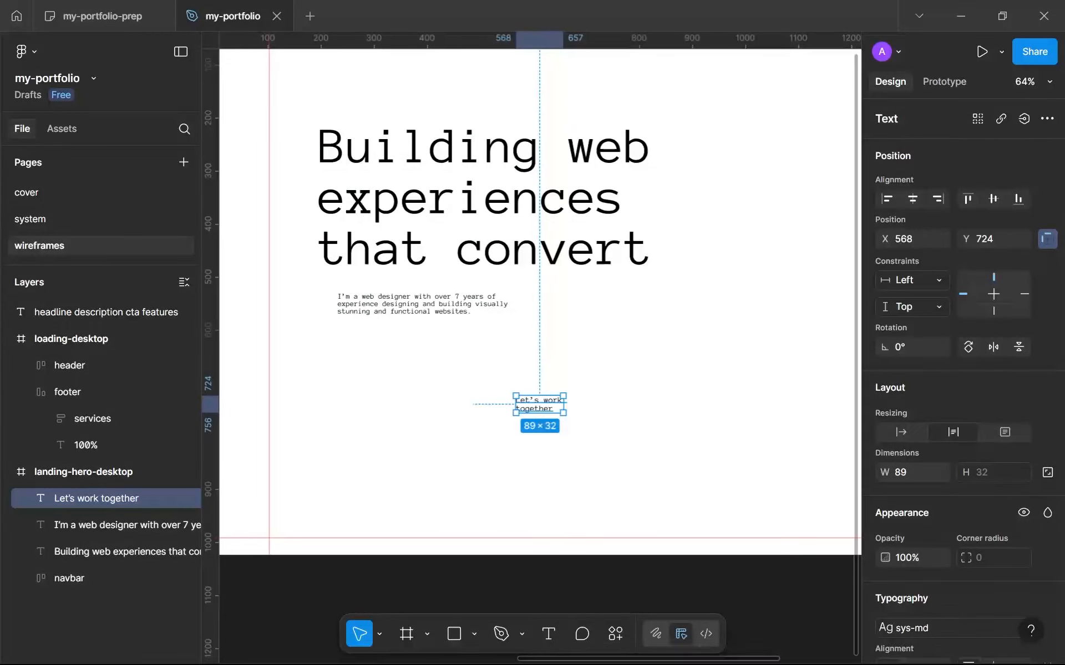
Switch to Chrome, glance over the freelance designer's site, and open the "TrendMingle - Urban Streetwear Landing" shot to examine its hero.
click(626, 645)
click(173, 7)
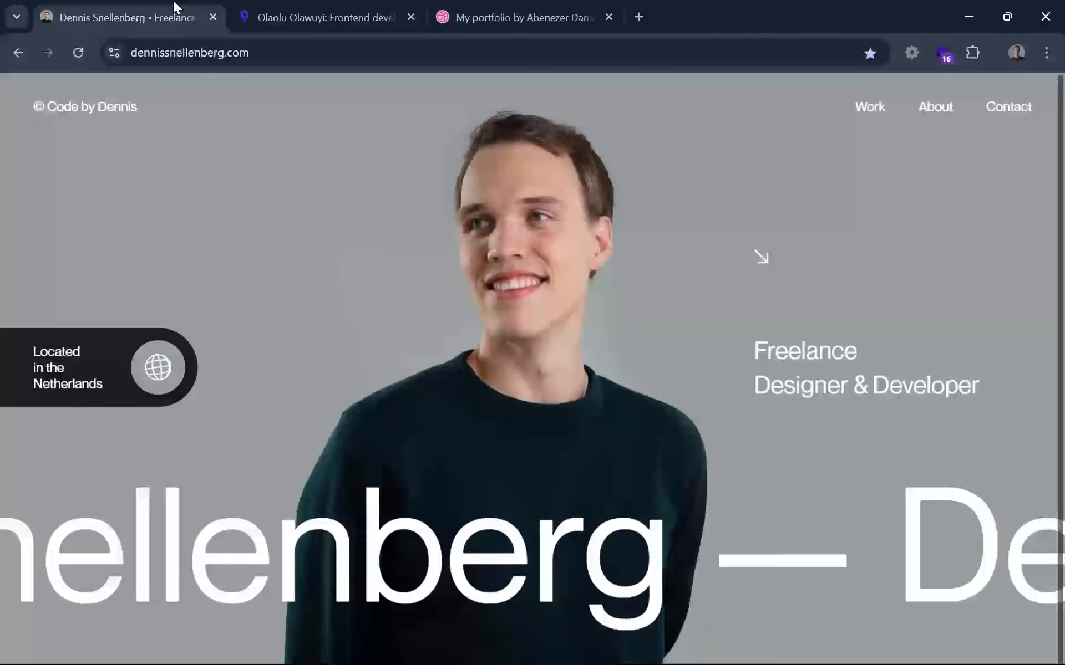
scroll(580, 558, down, 5)
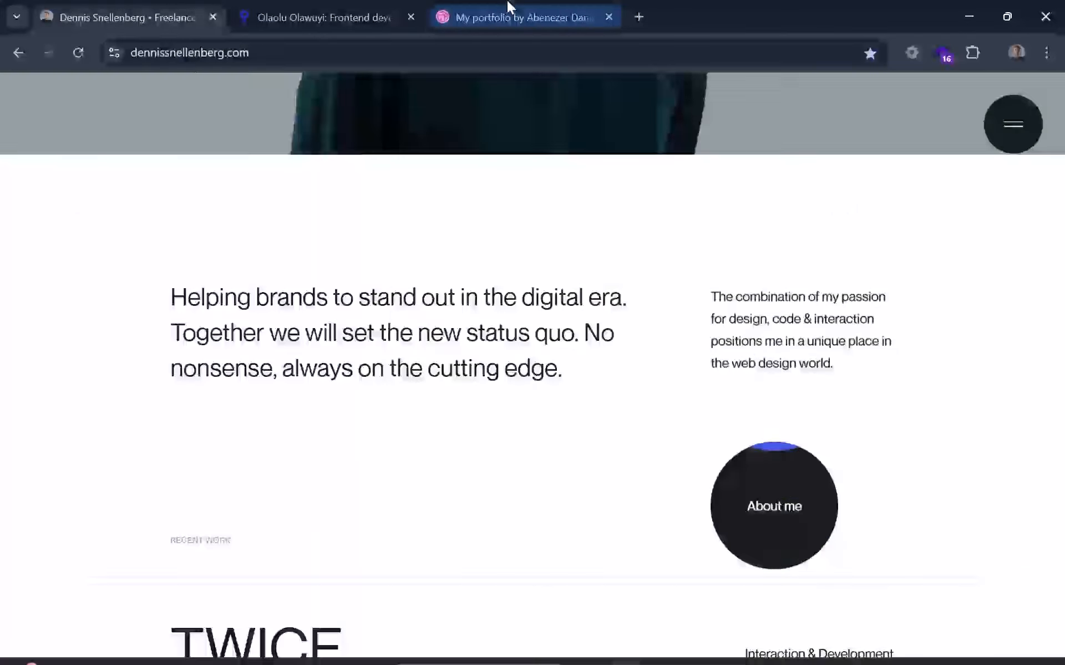
click(509, 7)
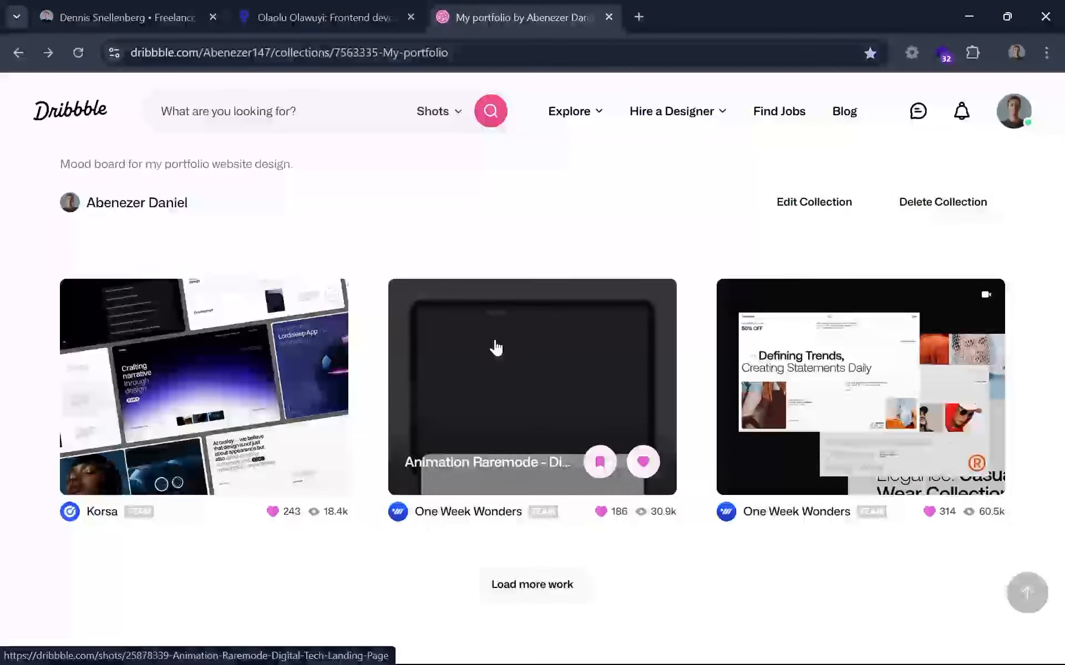
click(726, 357)
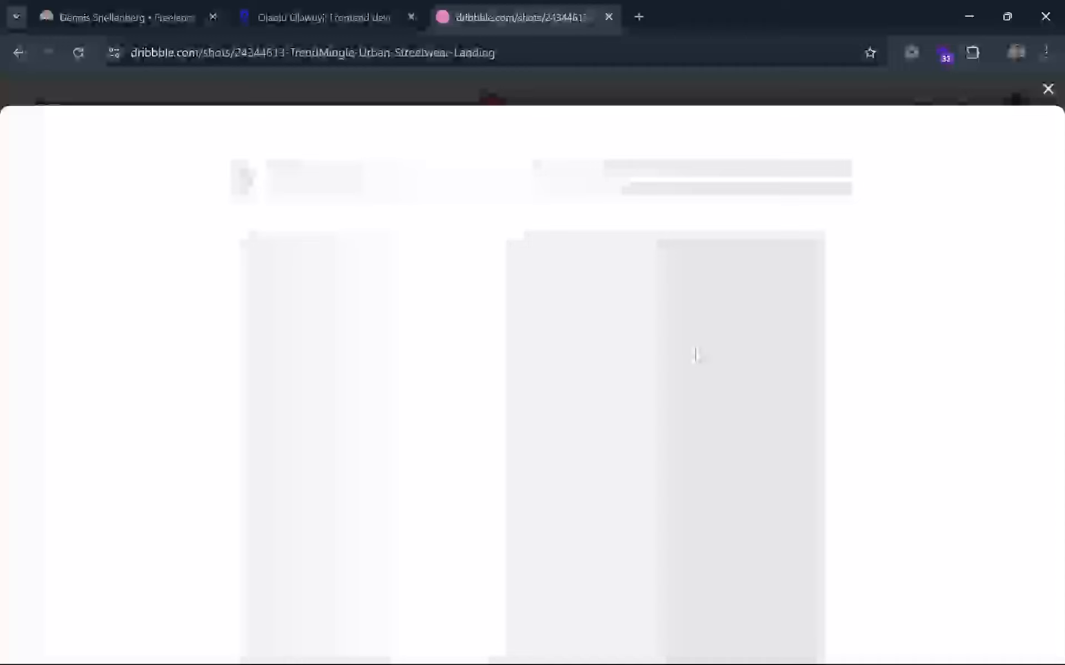
scroll(663, 364, down, 2)
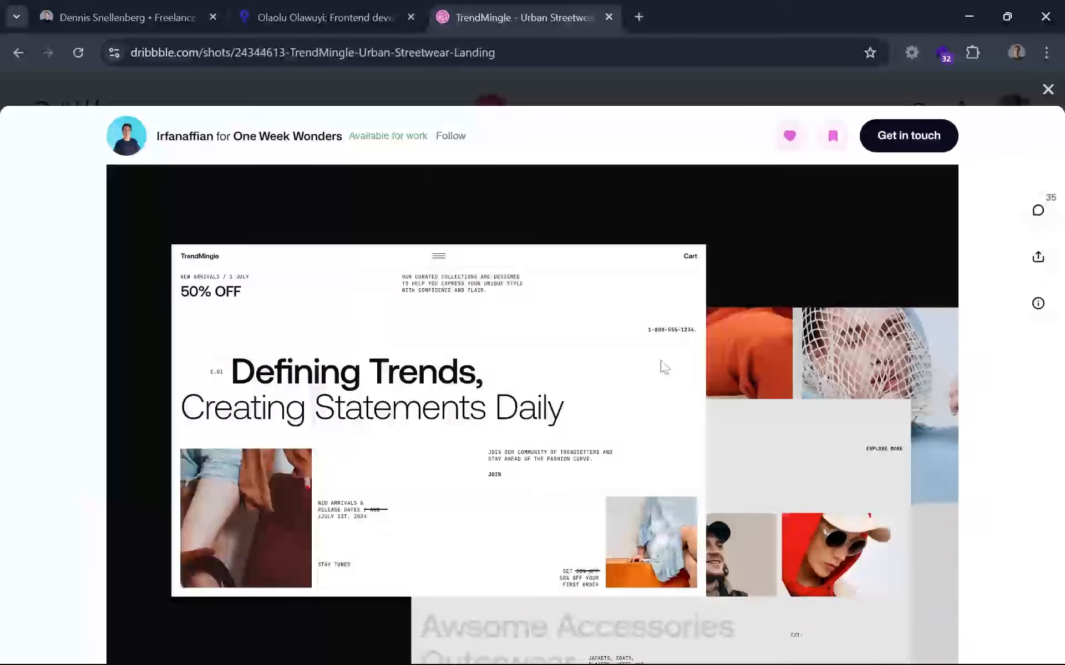
scroll(663, 365, down, 10)
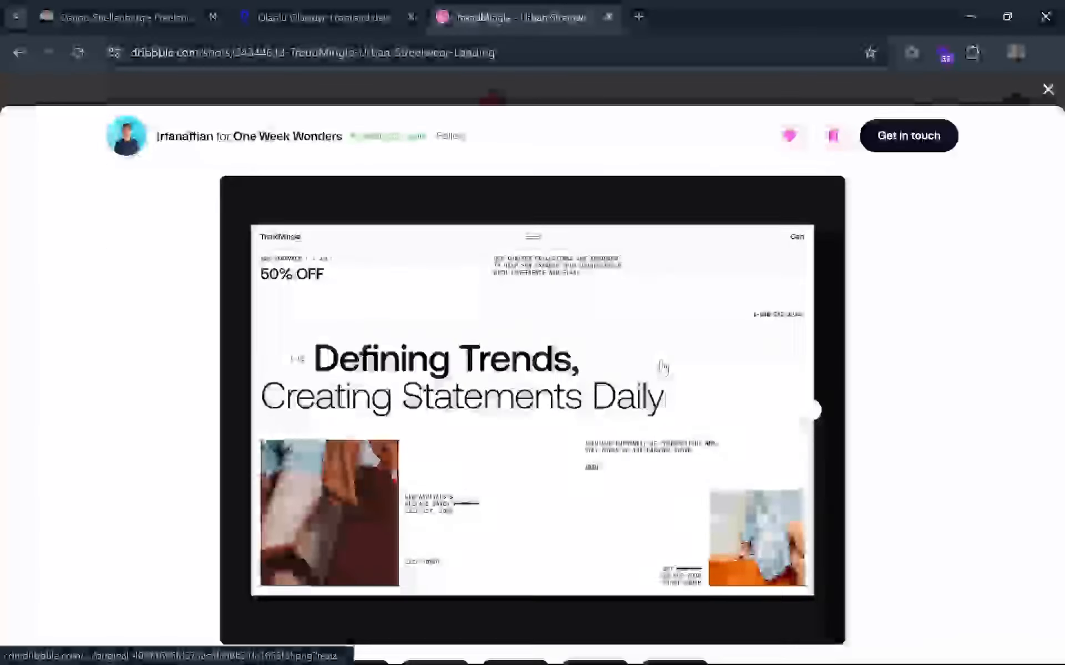
Browse the TrendMingle shot's gallery from the second to the fifth image for layout references.
click(808, 409)
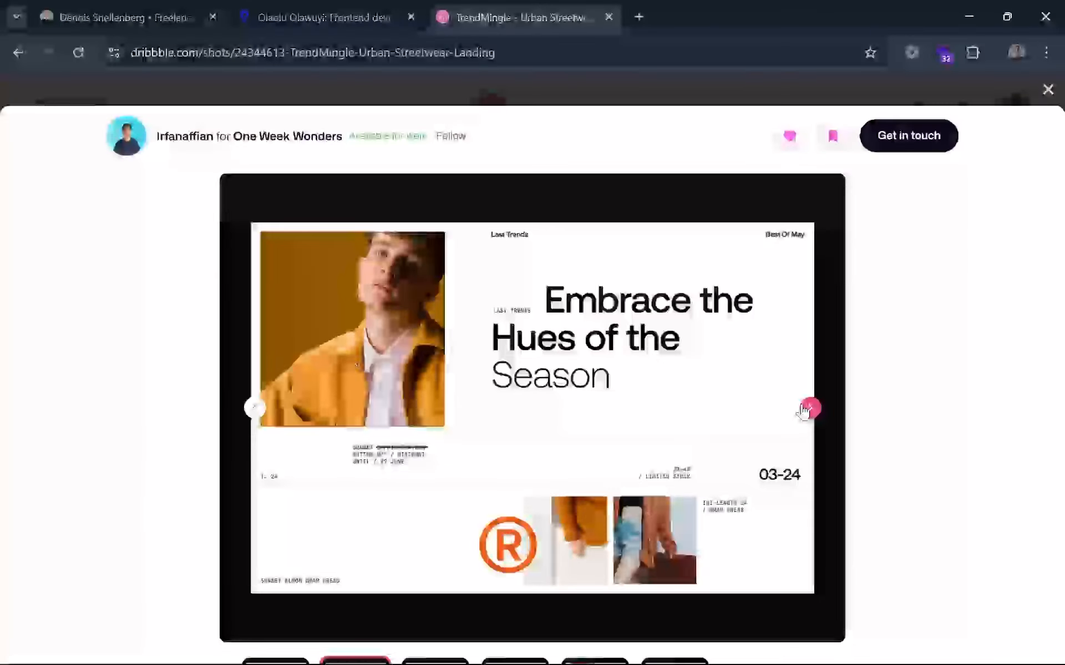
click(809, 408)
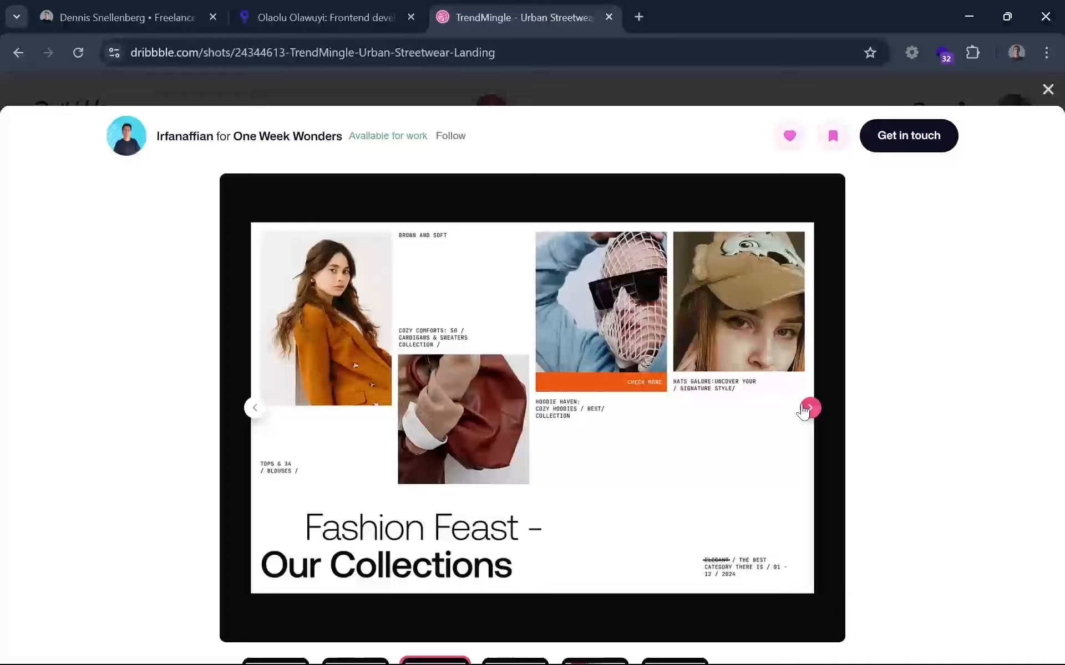
click(809, 409)
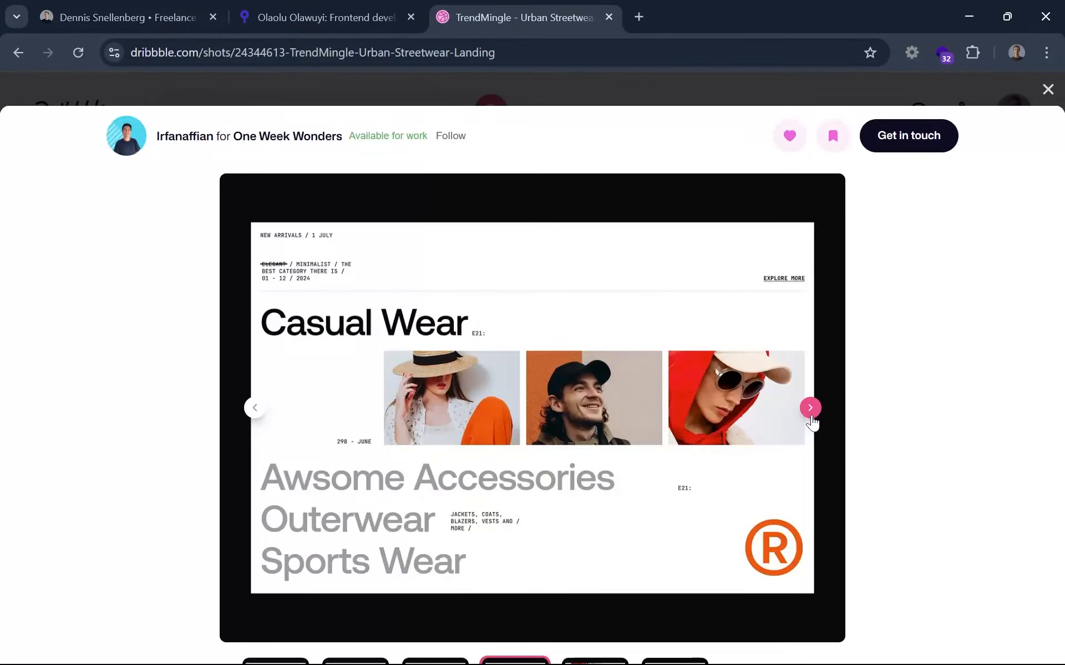
click(809, 409)
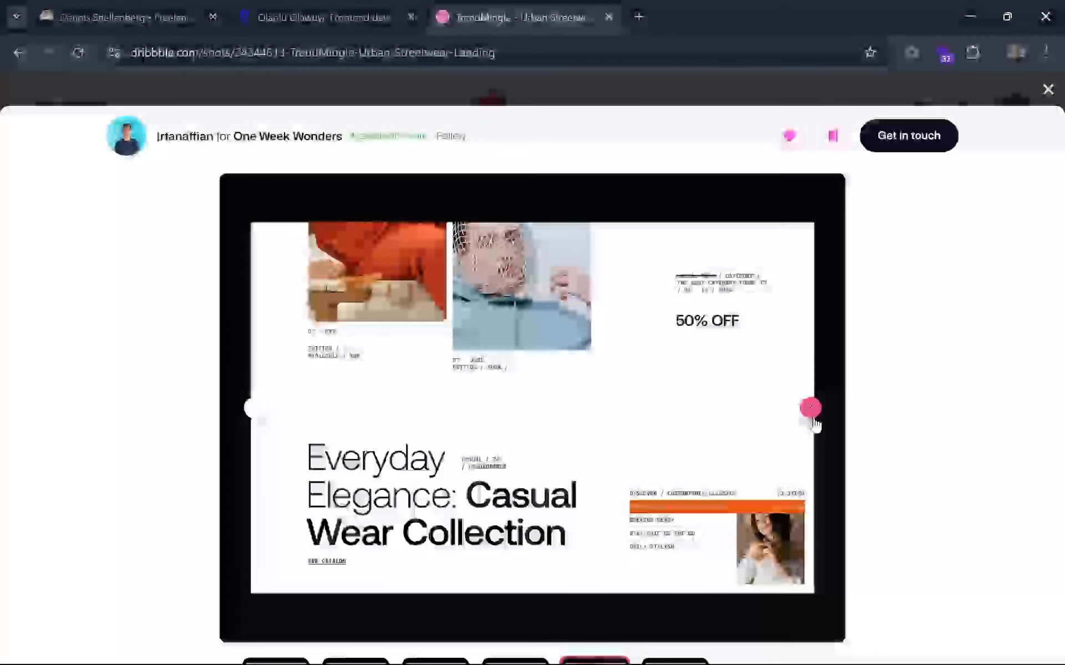
View the last image of the TrendMingle shot, then open the "Animation Raremode - Digital & Tech Landing Page" shot and examine its hero layout.
click(810, 409)
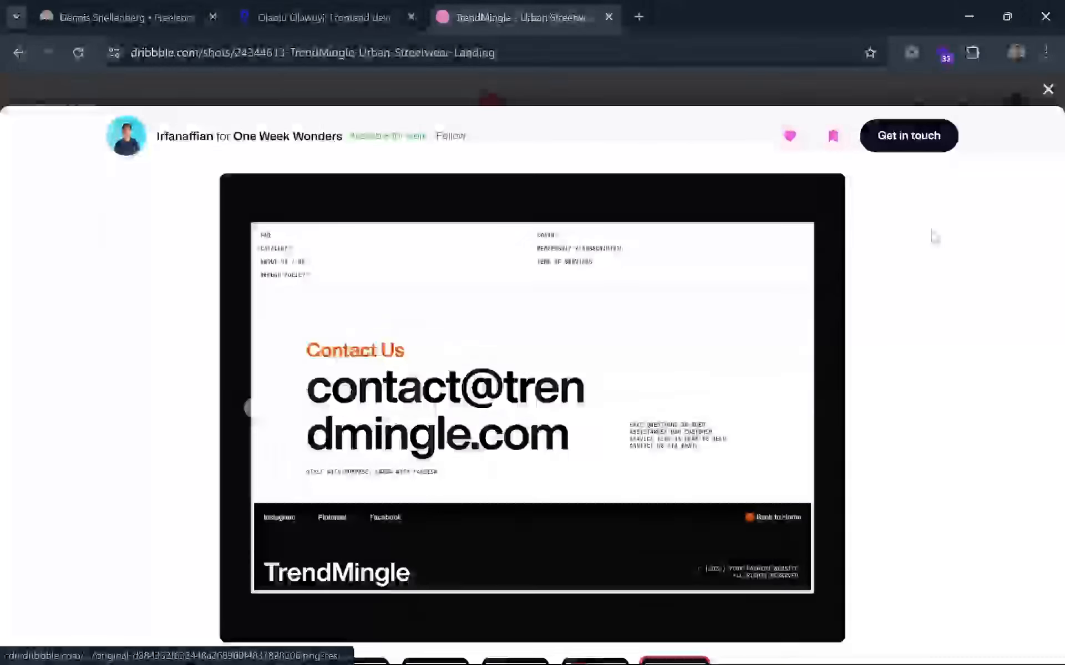
click(1048, 90)
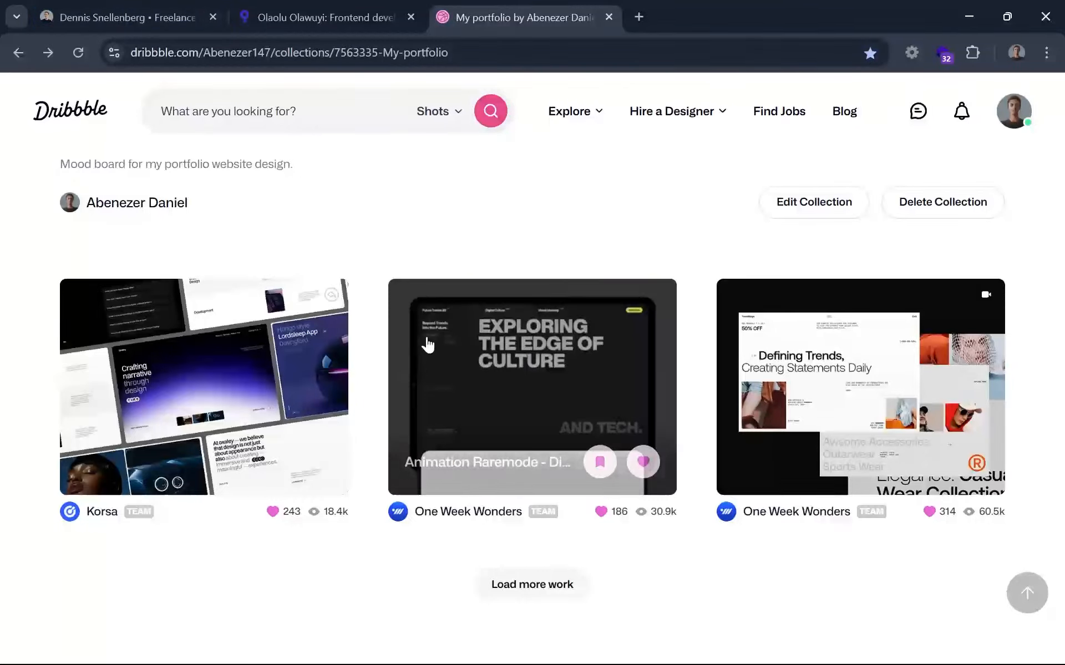
click(440, 380)
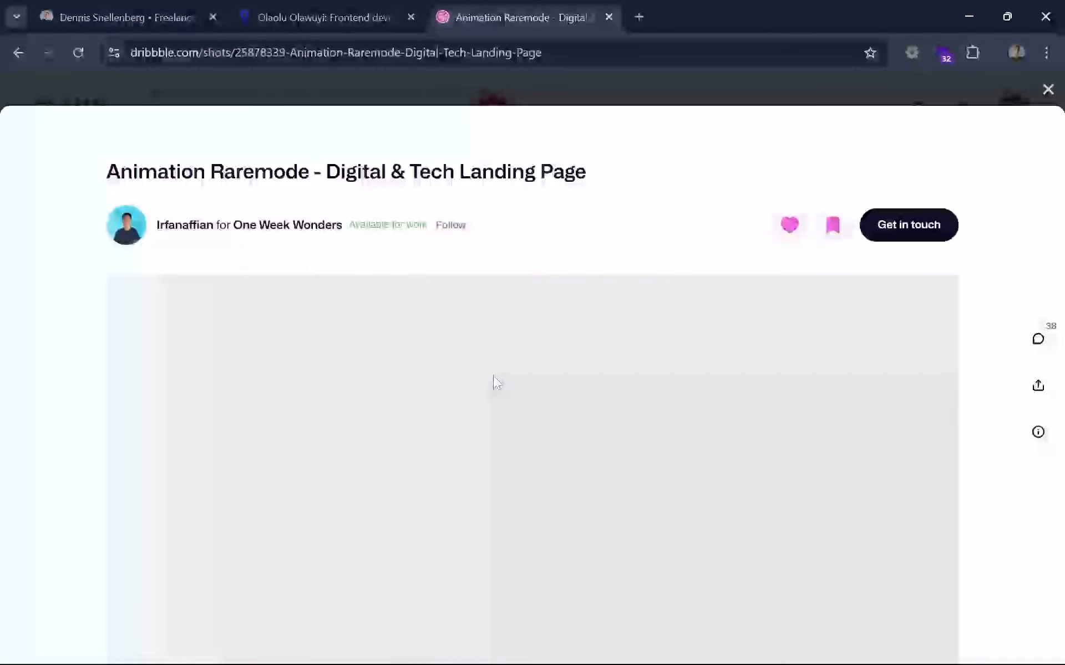
scroll(742, 397, down, 10)
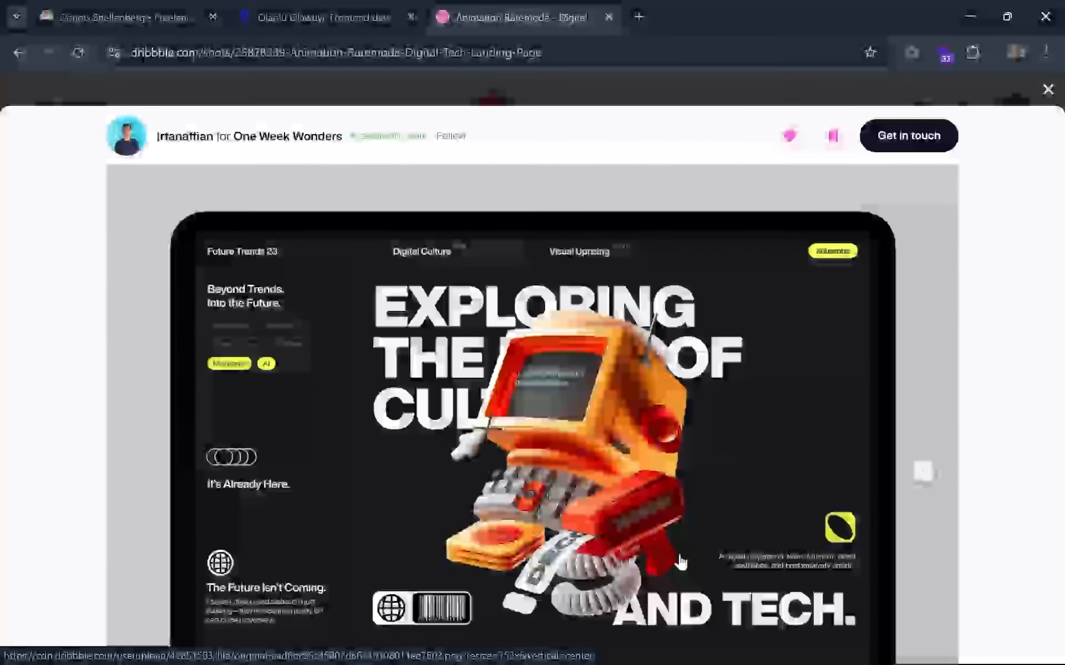
scroll(667, 584, down, 2)
mouse_move(673, 657)
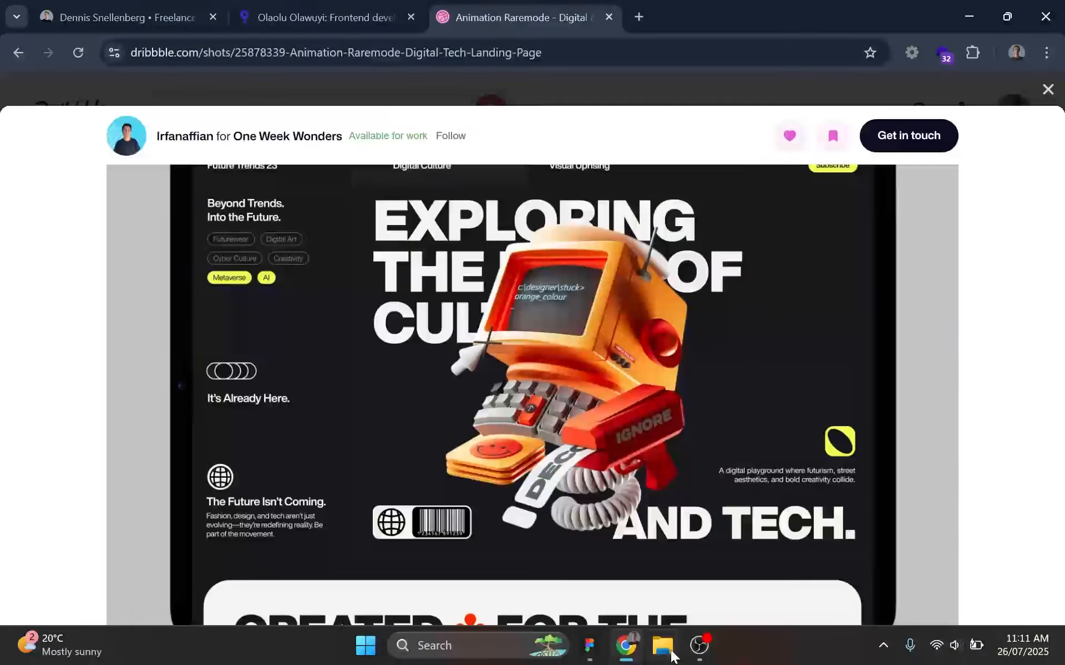
Switch to Figma, wrap the "Let's work together" text in an auto layout frame, and move it to about X 520, Y 683.
click(589, 645)
scroll(530, 443, up, 5)
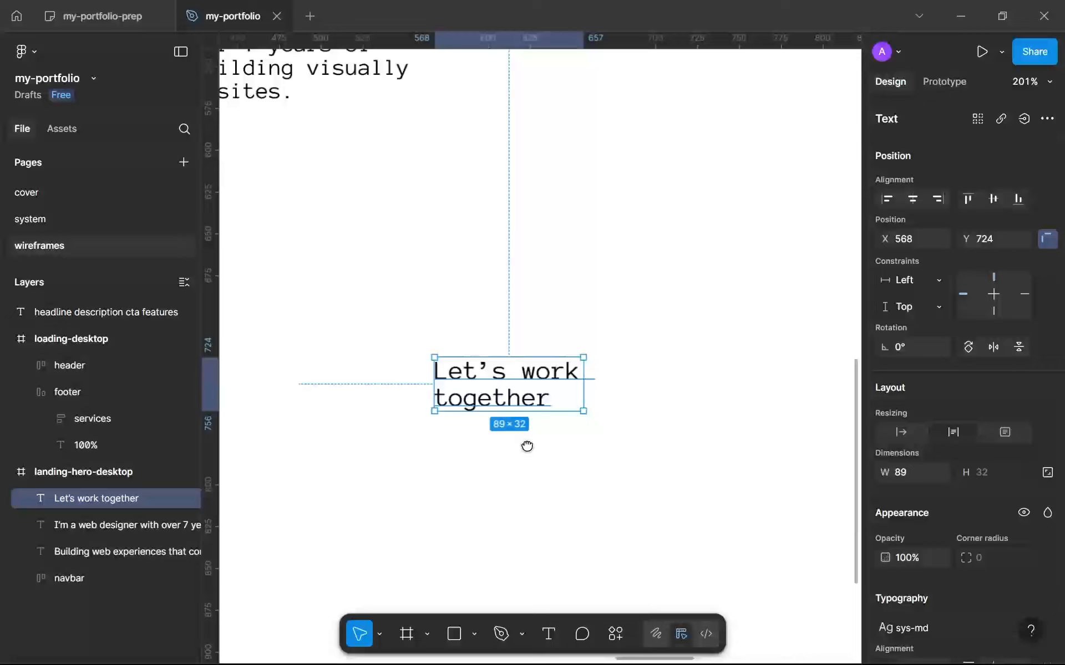
drag(527, 446, 528, 446)
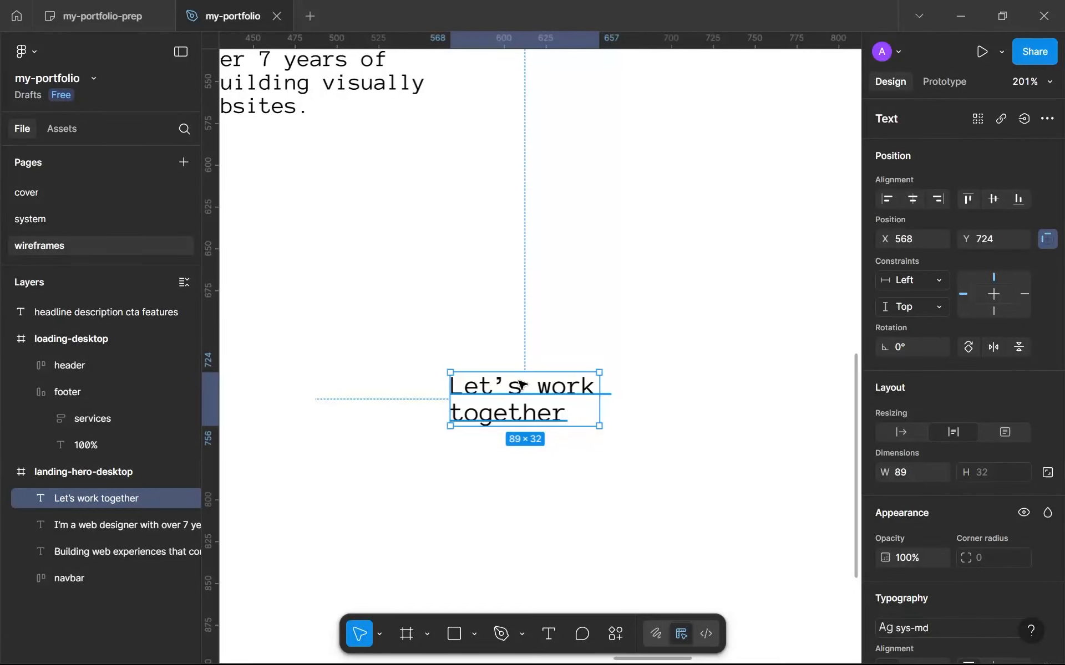
key(shift+a)
drag(521, 385, 453, 330)
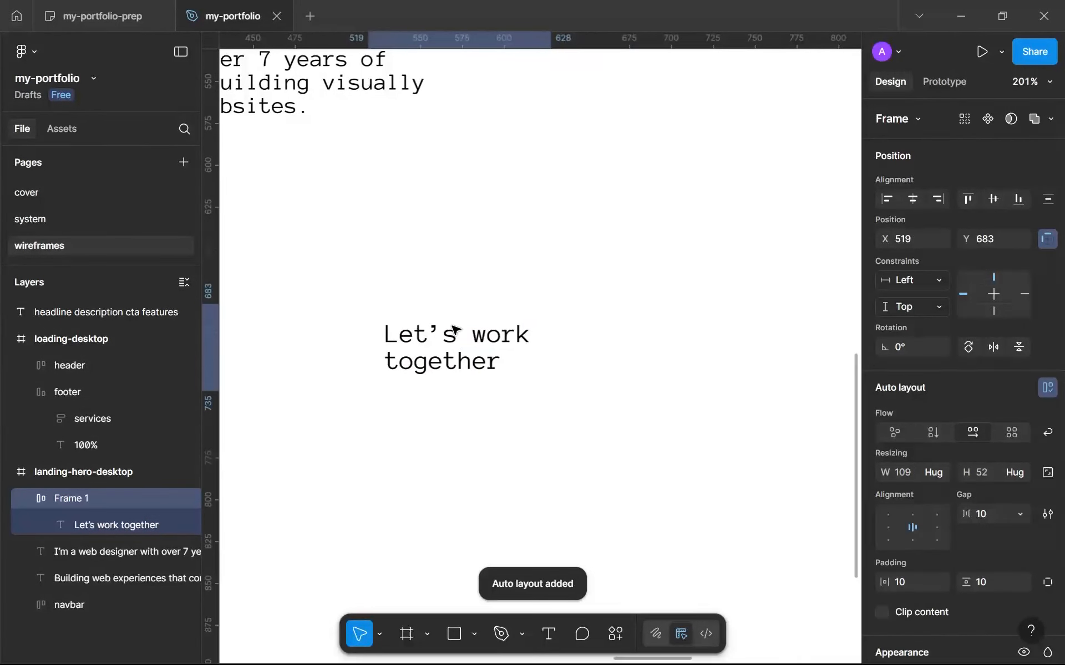
scroll(901, 464, down, 3)
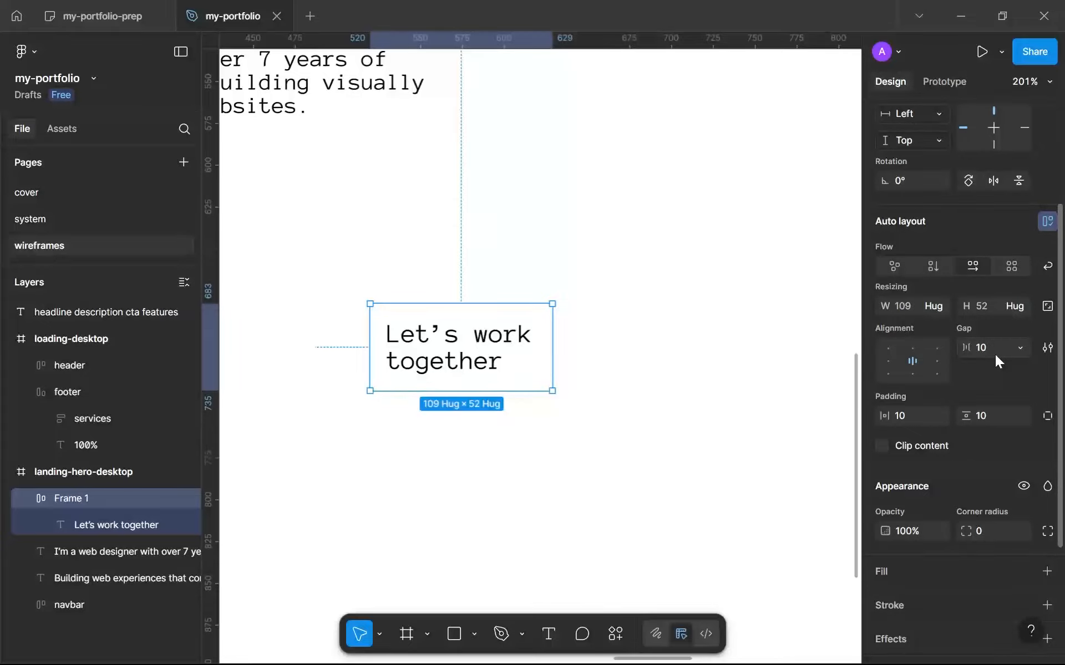
scroll(416, 358, down, 5)
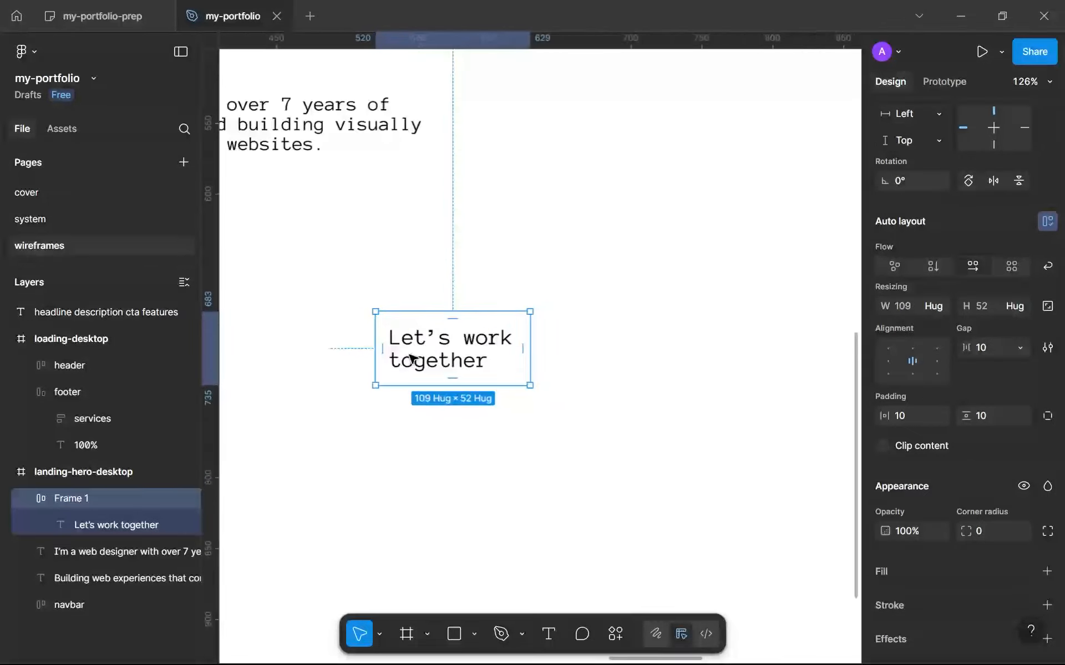
scroll(413, 358, up, 4)
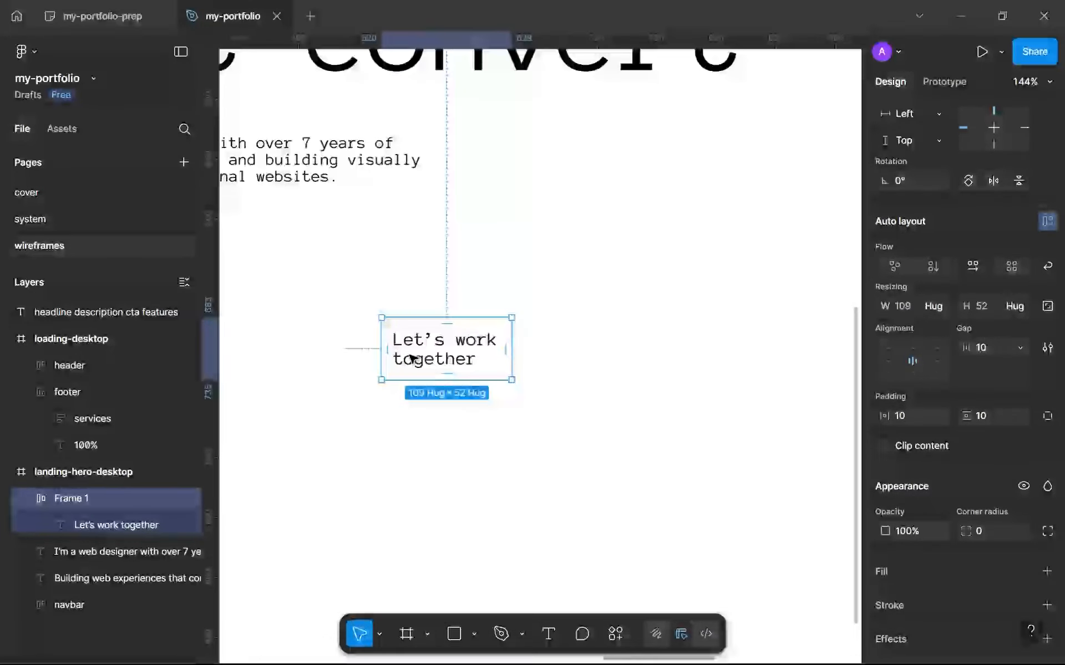
scroll(411, 357, up, 3)
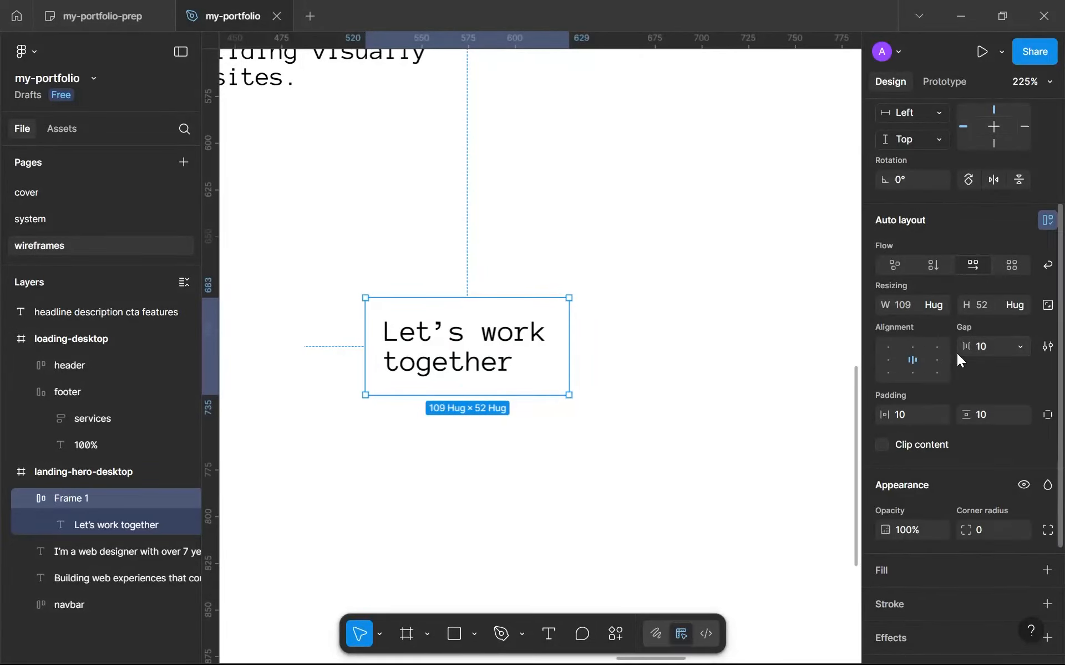
Set the CTA frame's auto layout gap to 0 and its horizontal and vertical padding to 16.
scroll(956, 353, down, 3)
scroll(1003, 317, up, 2)
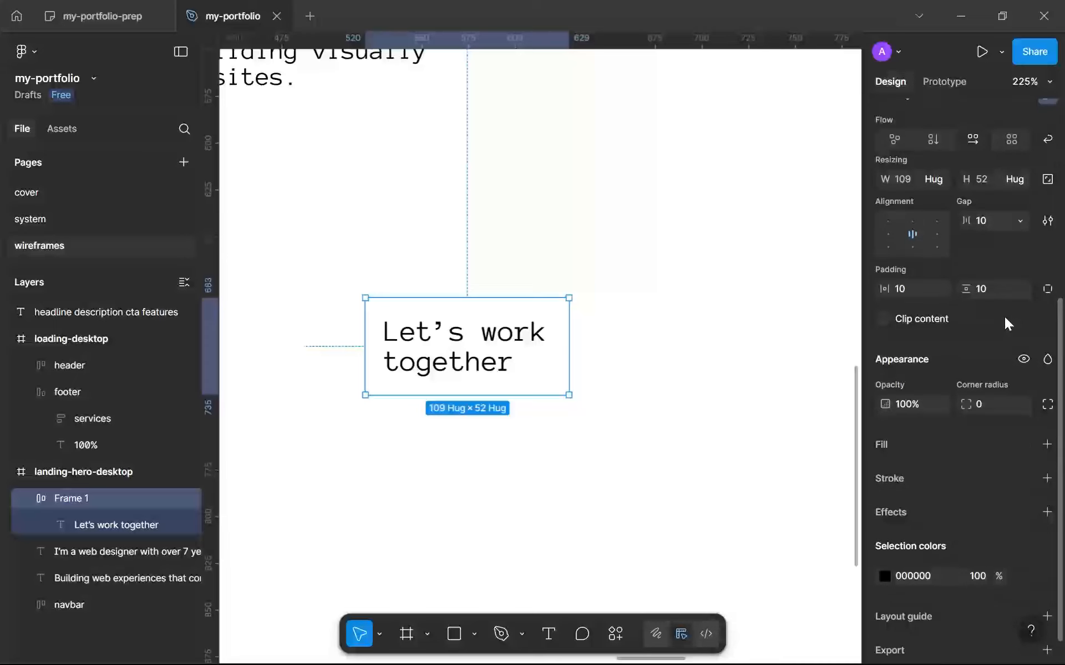
click(922, 219)
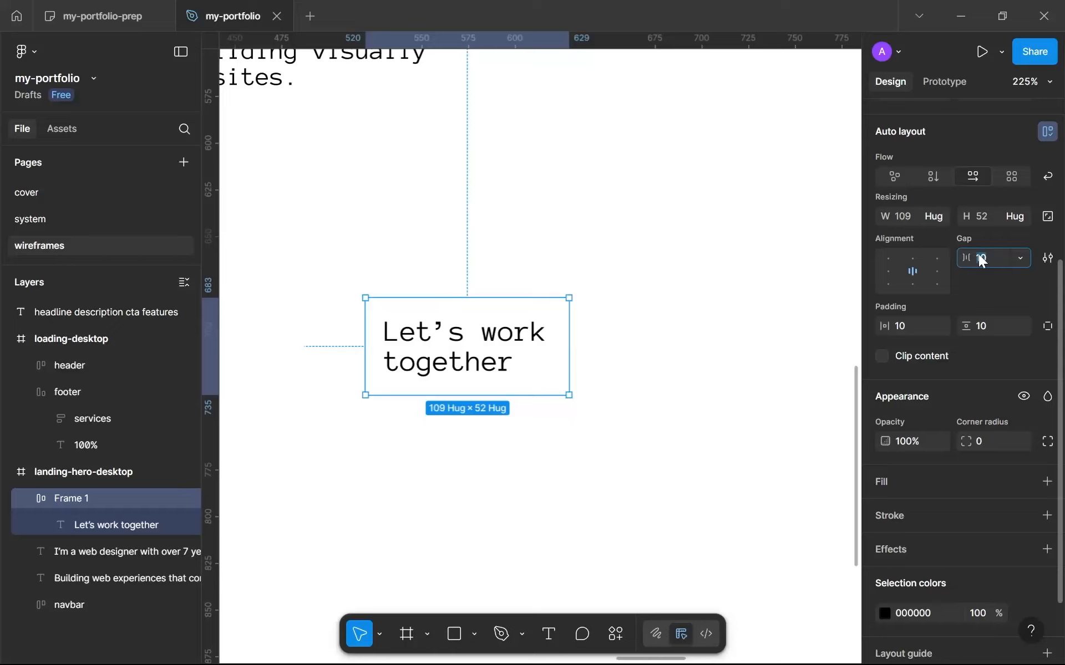
text(0)
click(910, 324)
text(16)
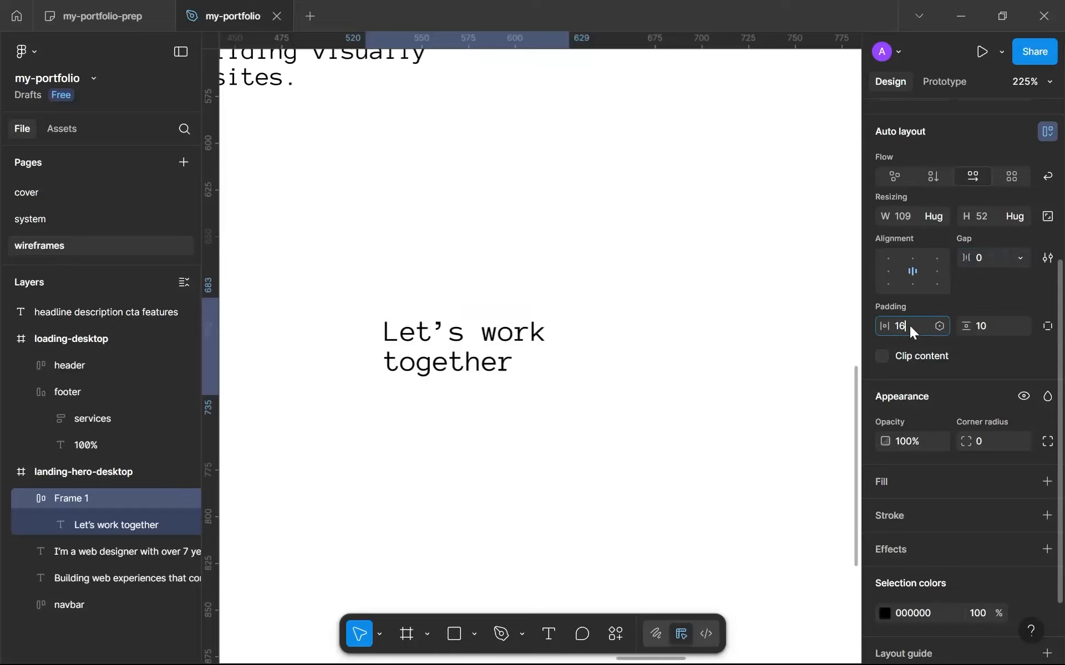
click(991, 331)
text(16)
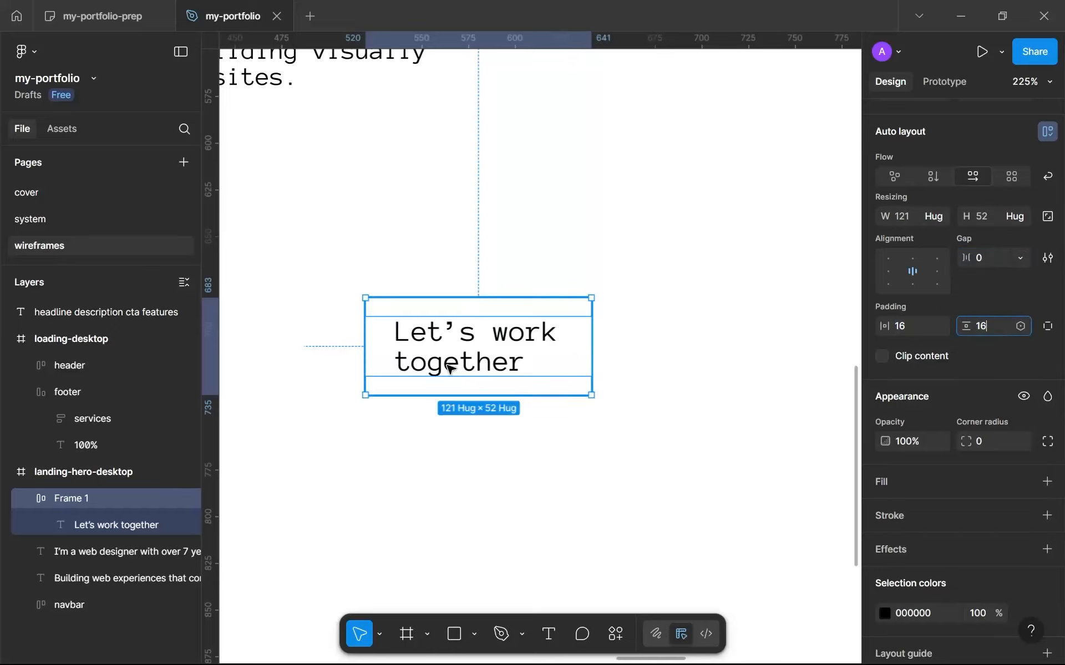
key(Return)
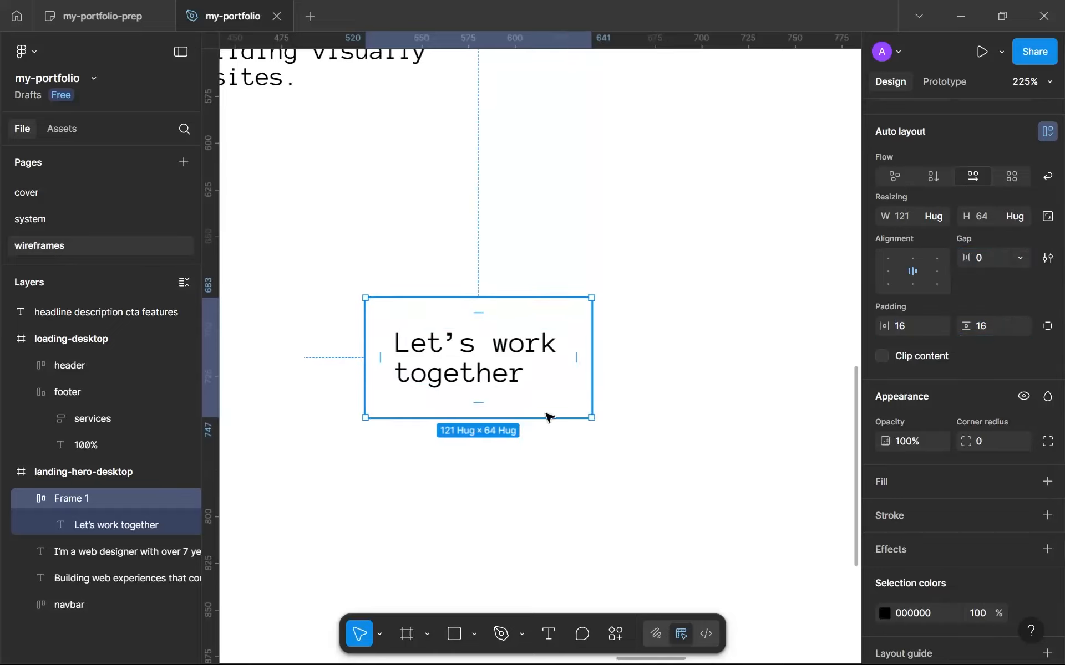
Give the CTA frame a black 000000 fill and recolour its text white.
click(1045, 481)
drag(825, 468, 482, 573)
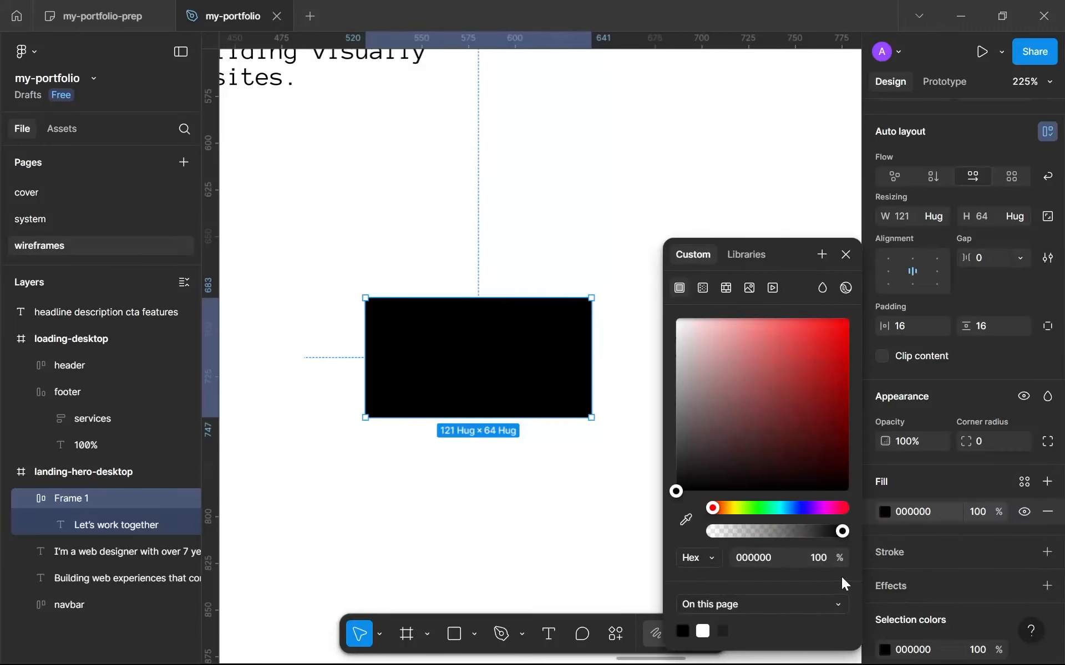
double_click(542, 361)
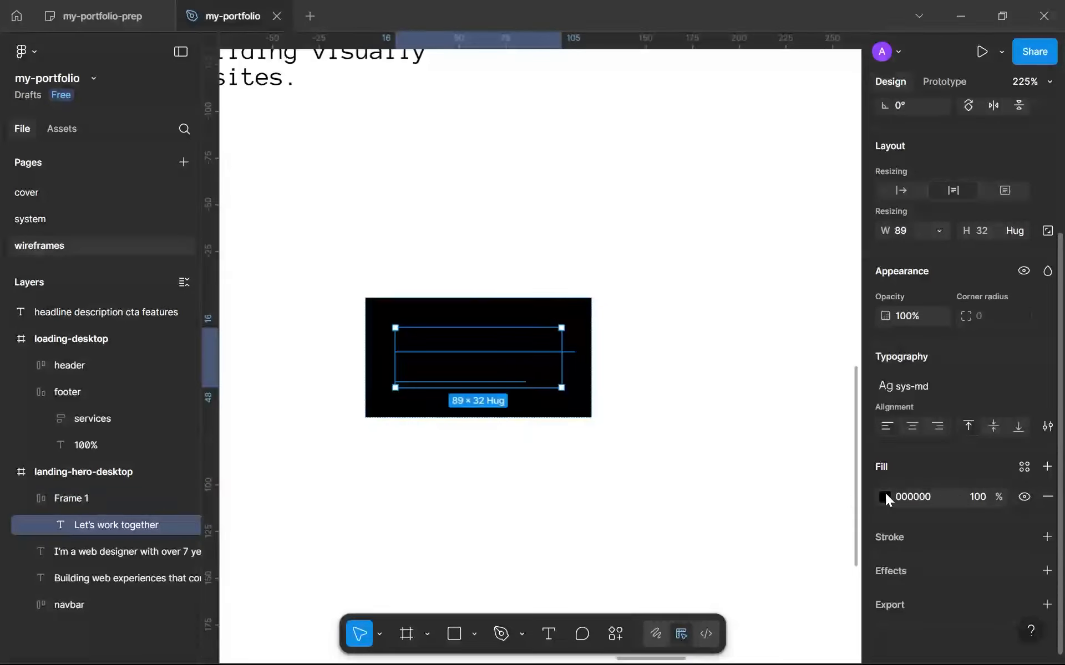
click(885, 497)
click(675, 316)
click(410, 466)
scroll(413, 467, down, 5)
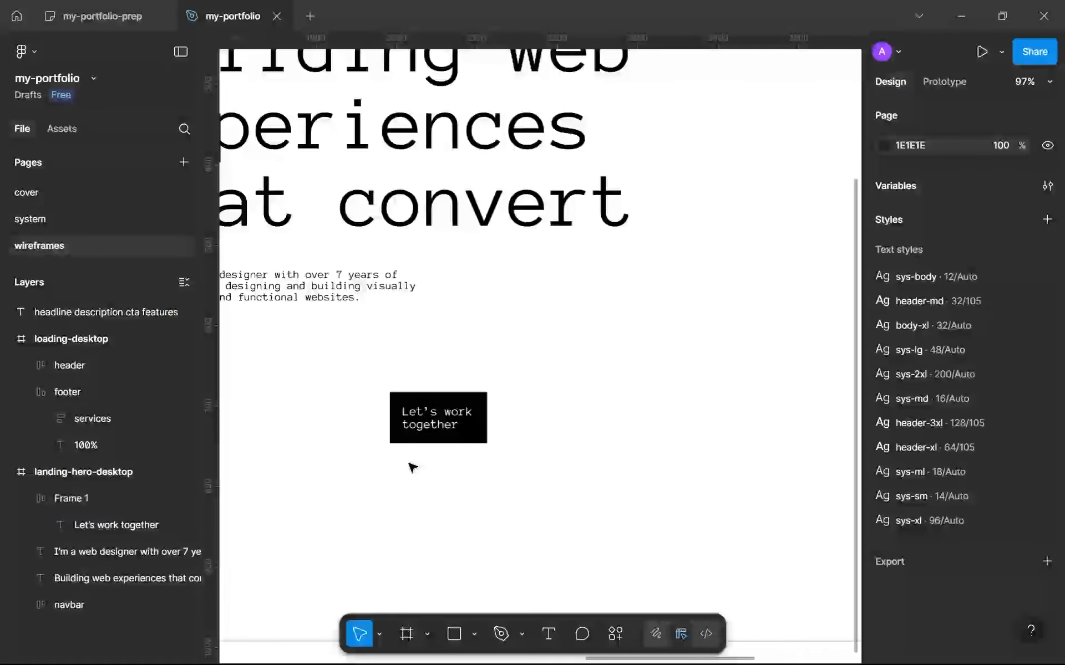
Set the CTA text's width to hug its contents so the label fits on one line.
scroll(410, 466, down, 4)
scroll(494, 468, up, 4)
click(556, 435)
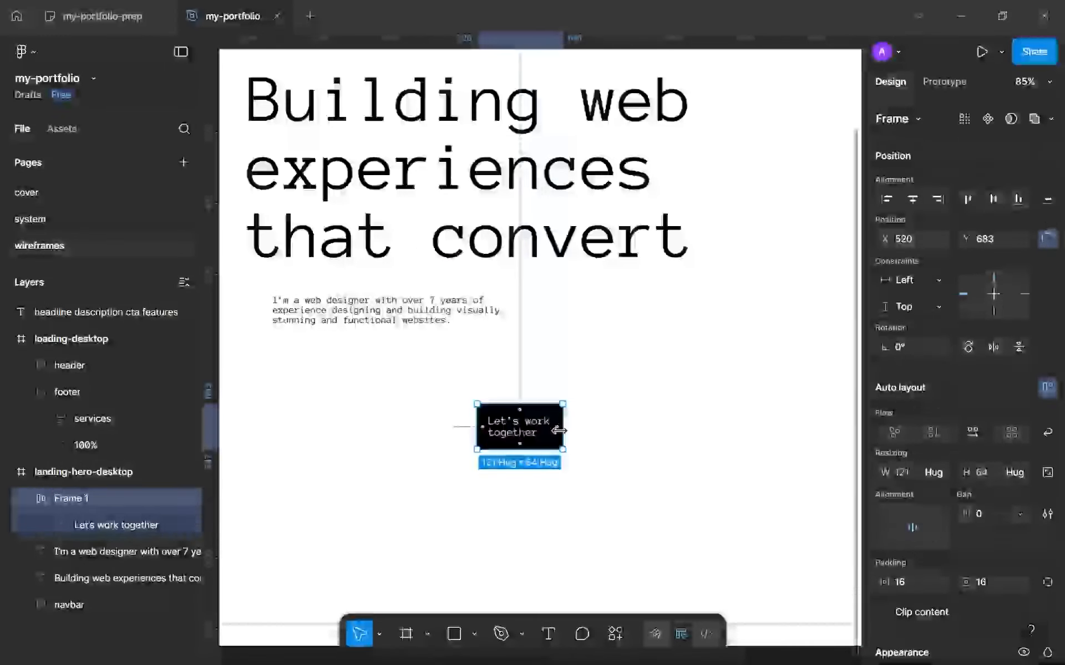
double_click(555, 430)
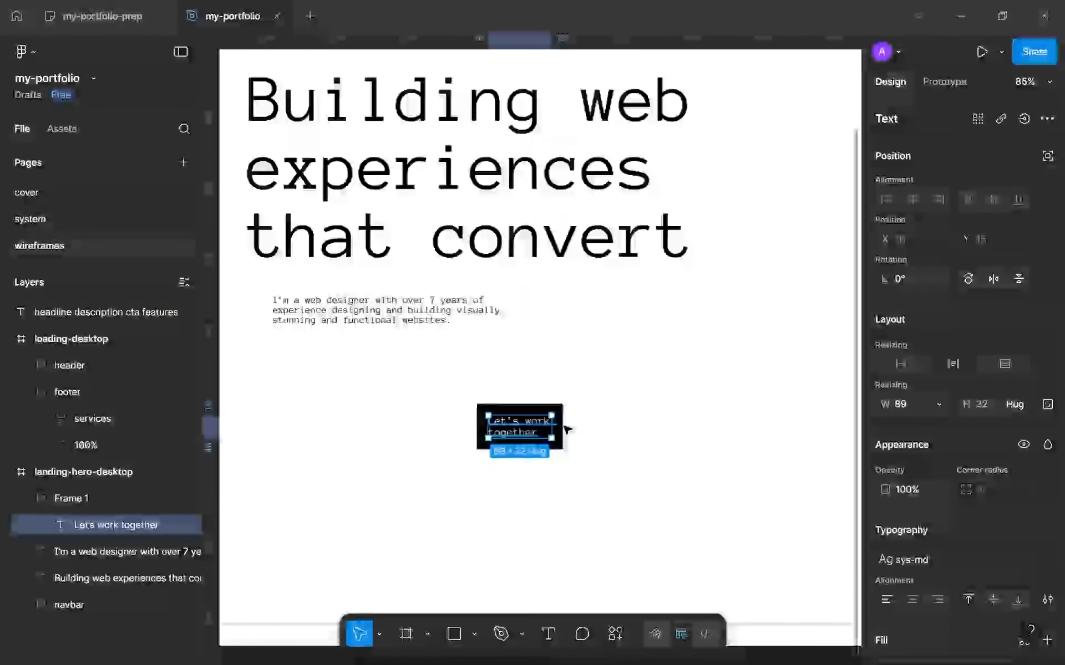
click(939, 404)
click(912, 424)
key(Escape)
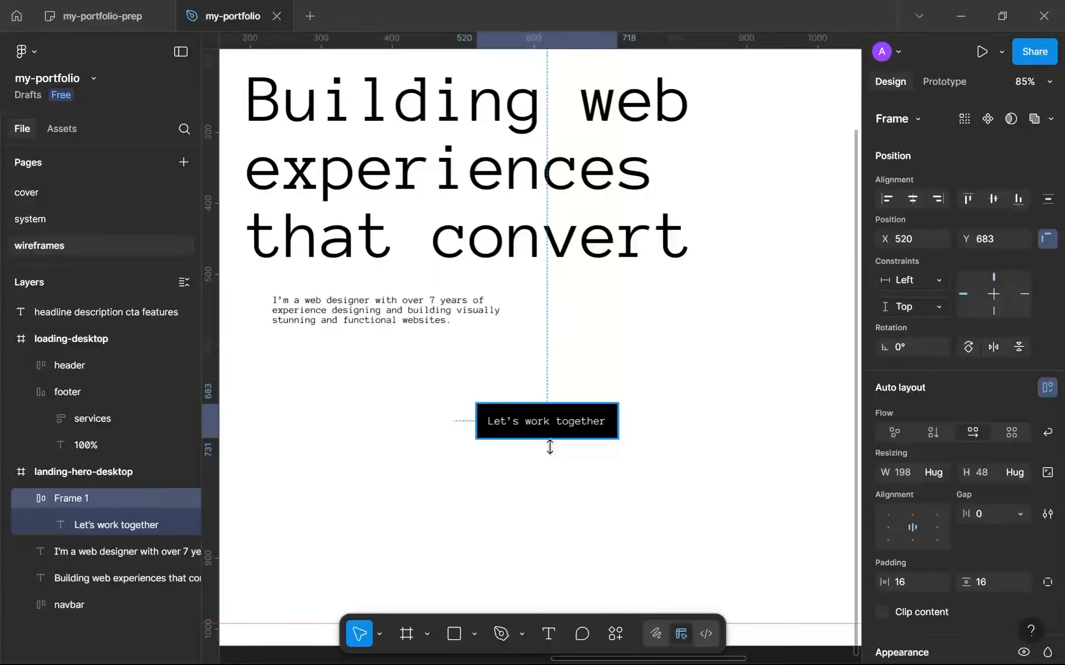
Move the CTA button beneath the description at about X 232, aligned with the description's left edge.
click(521, 499)
scroll(521, 499, down, 4)
scroll(521, 499, up, 2)
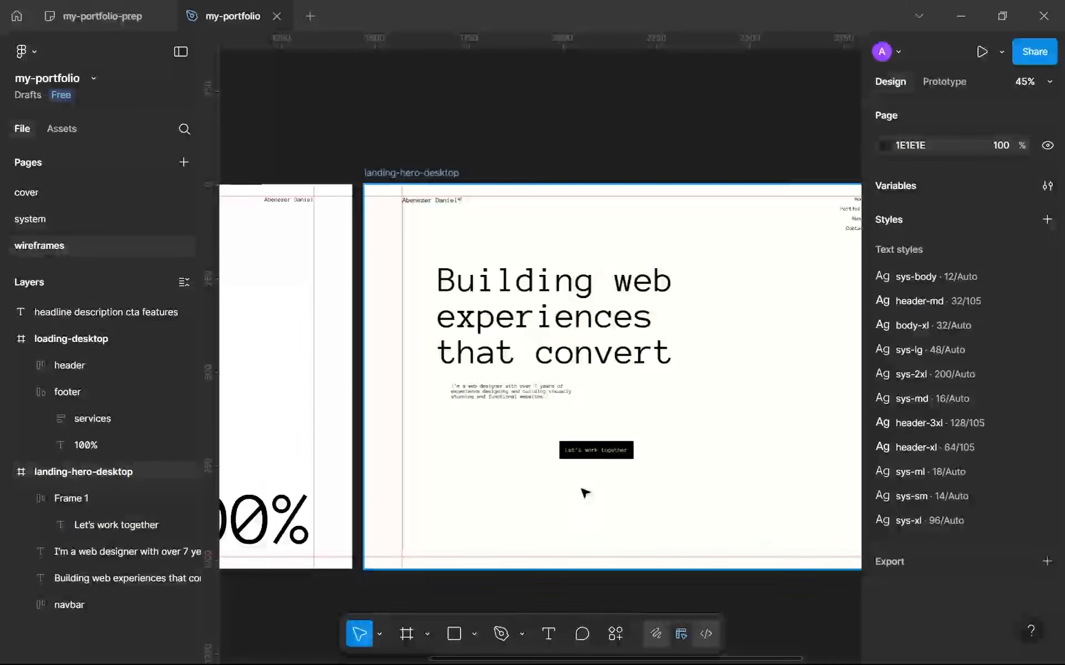
drag(573, 455, 465, 434)
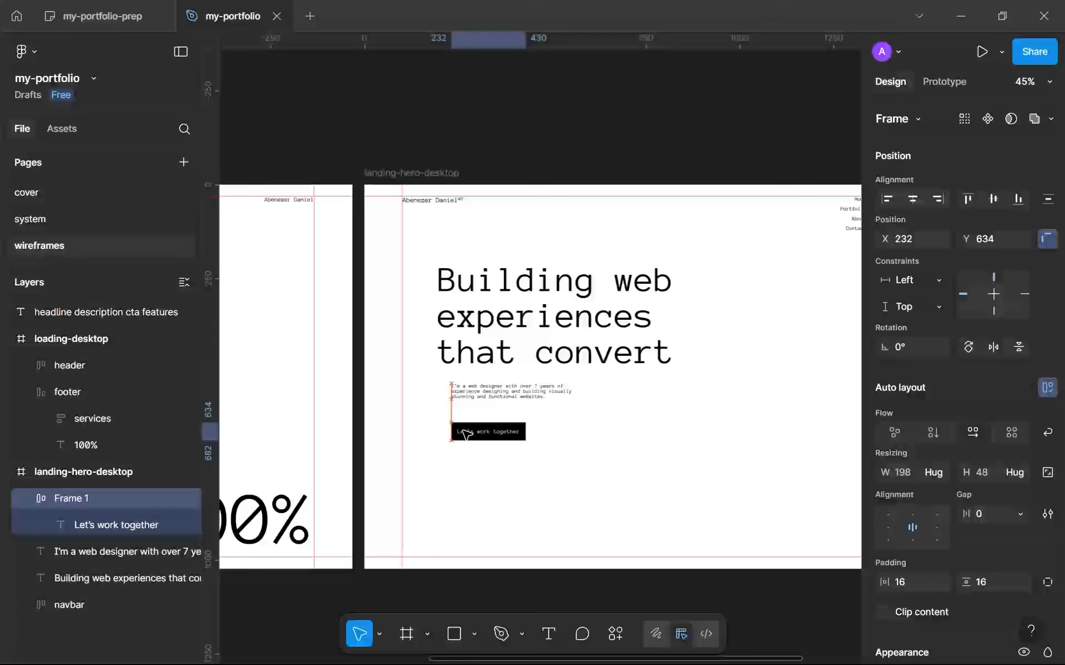
click(475, 478)
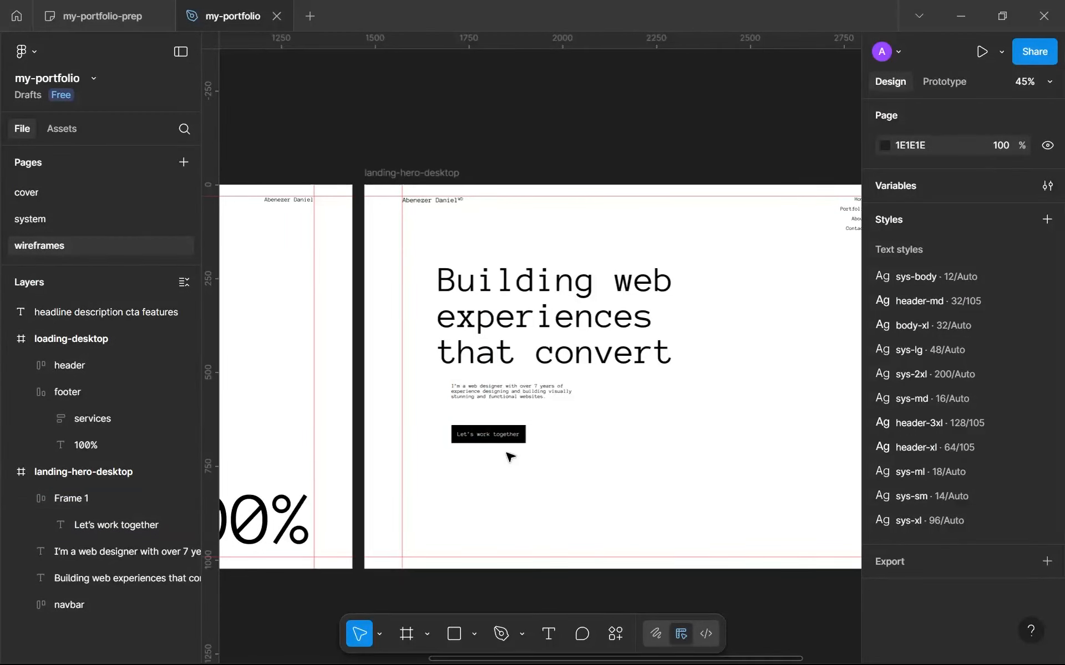
Examine the hero's headline, description and CTA button together, both up close and within the whole frame.
scroll(503, 426, up, 2)
scroll(431, 383, down, 3)
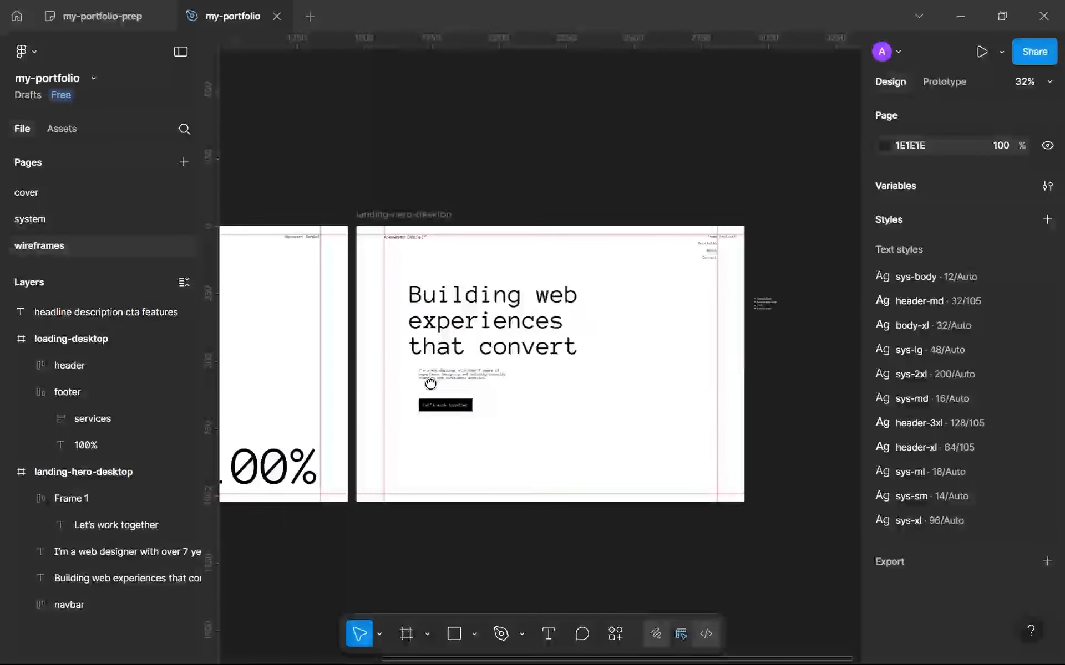
scroll(430, 382, up, 4)
scroll(440, 414, up, 2)
drag(442, 416, 416, 401)
scroll(416, 402, down, 4)
scroll(417, 403, up, 3)
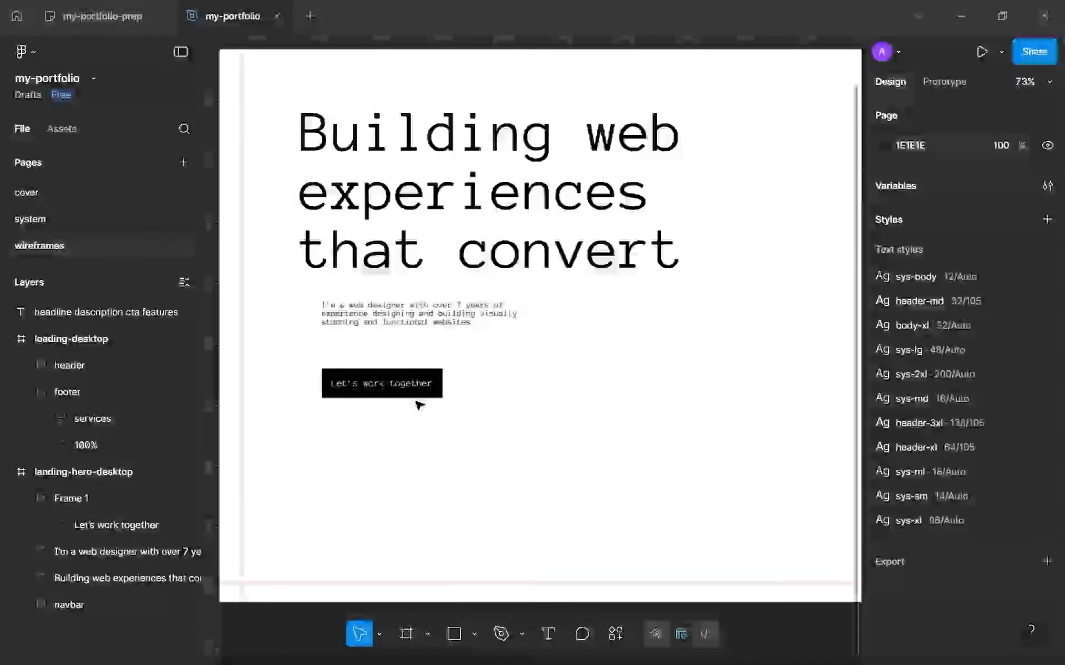
Strike through "cta" in the bulleted checklist beside the landing-hero-desktop frame.
scroll(418, 402, down, 1)
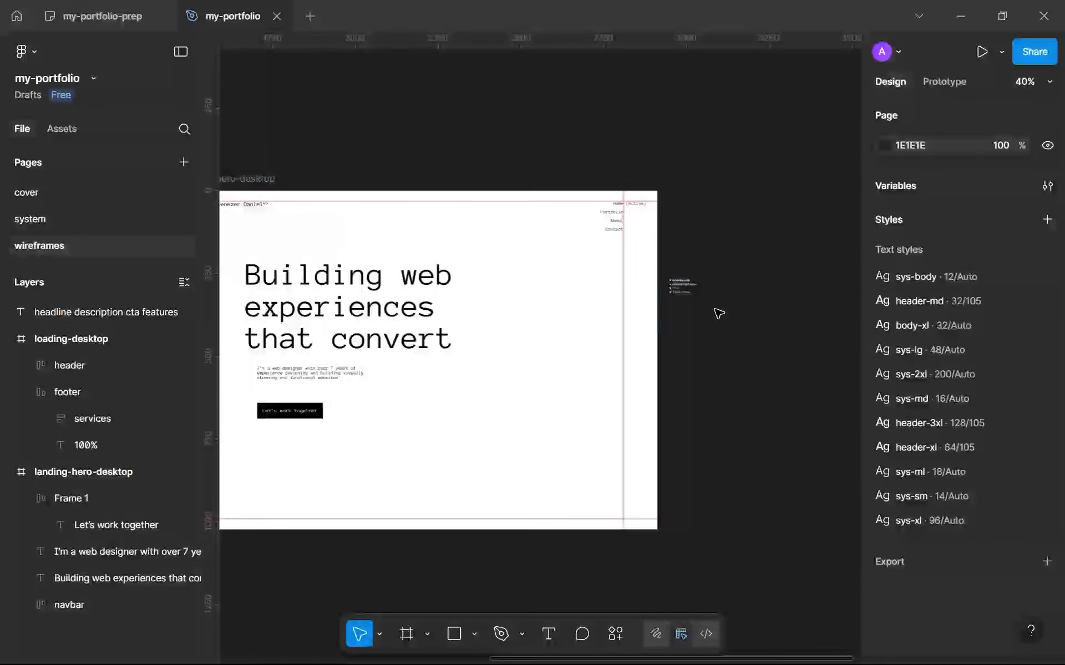
scroll(717, 300, up, 5)
click(506, 246)
key(Return)
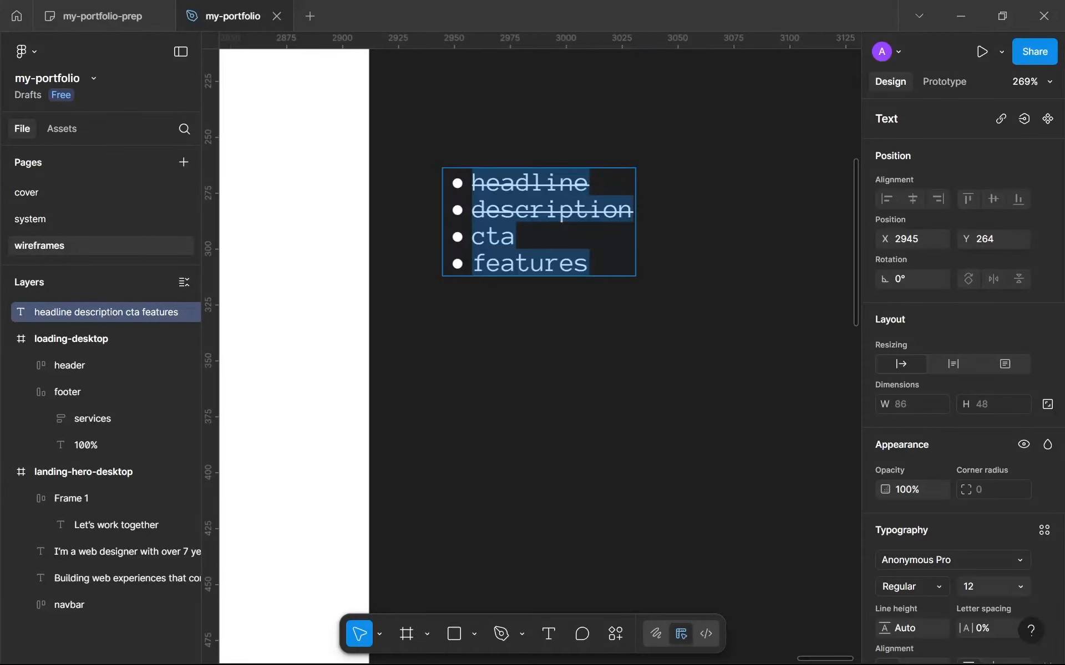
double_click(492, 237)
scroll(975, 507, down, 5)
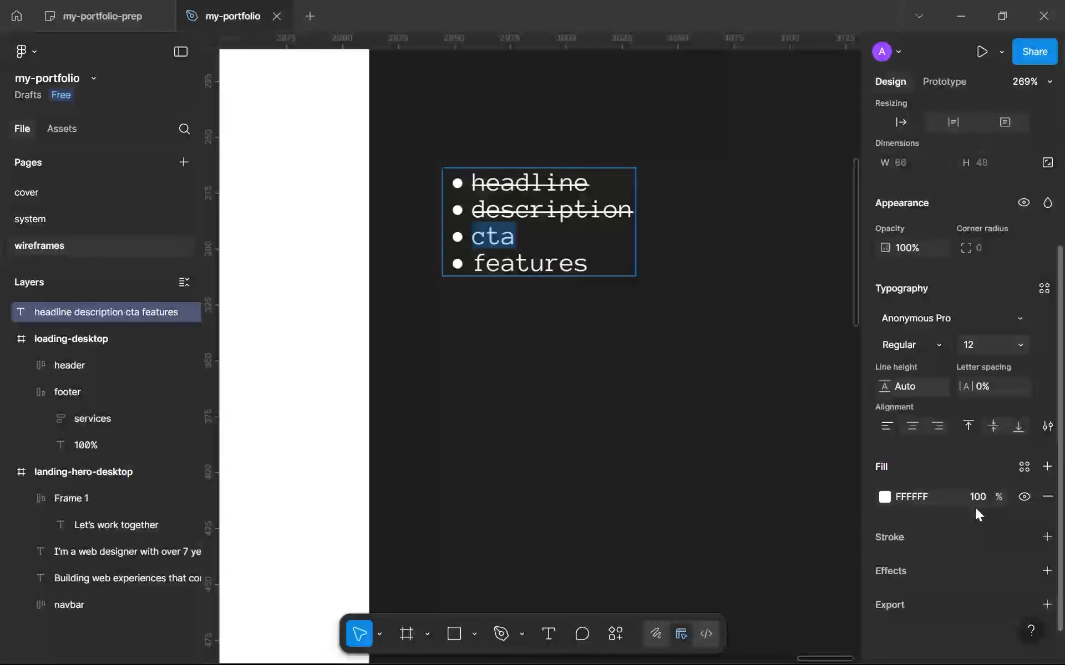
click(1046, 425)
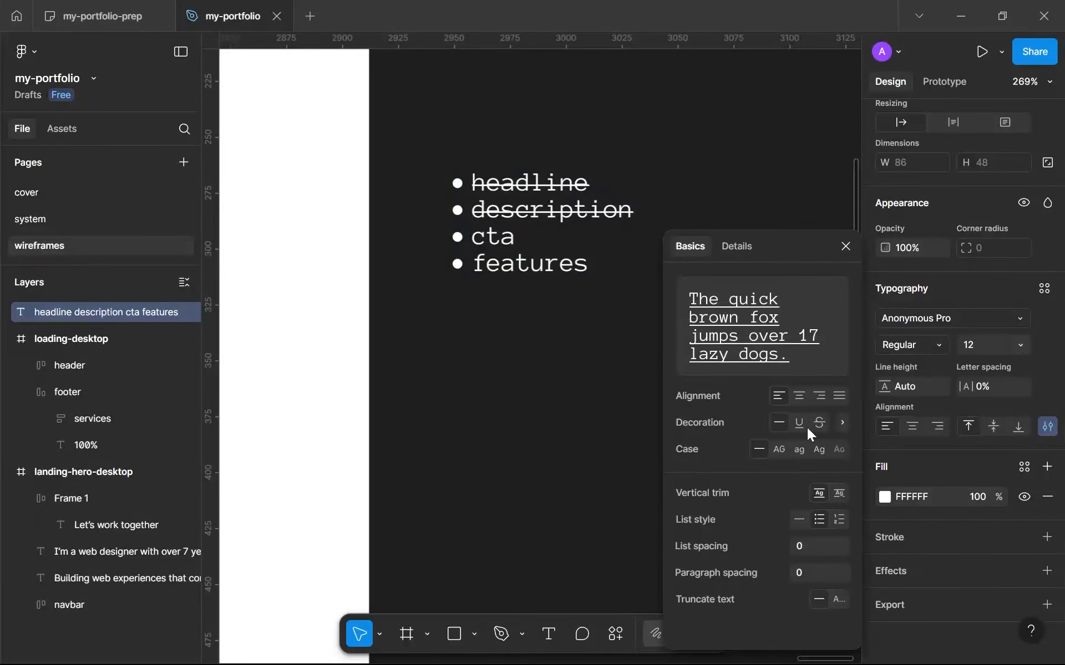
click(842, 423)
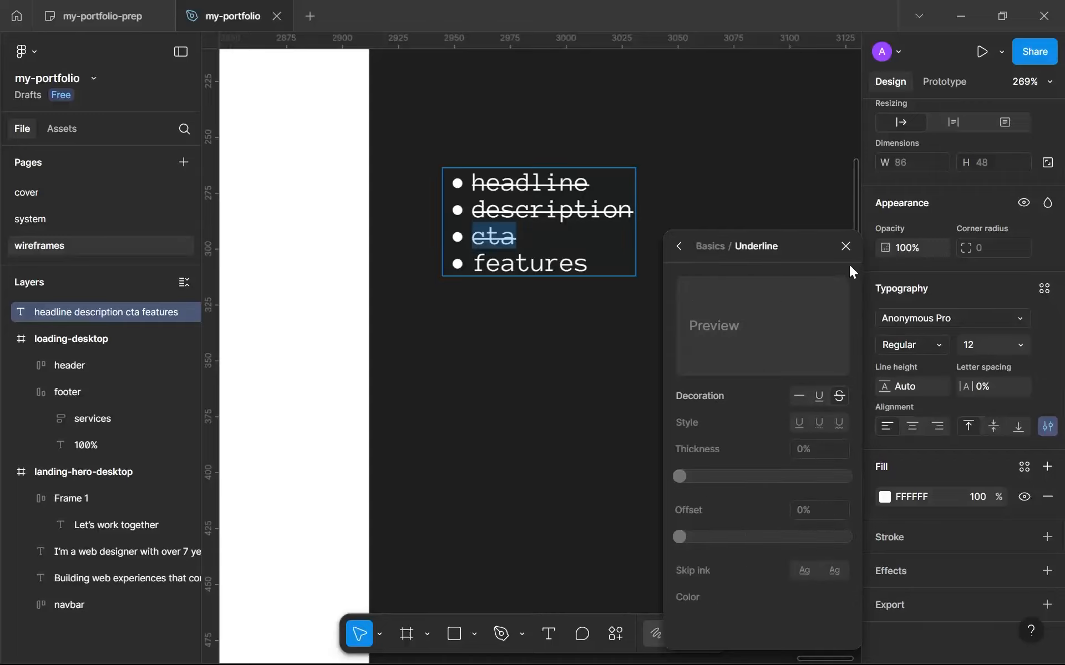
click(844, 246)
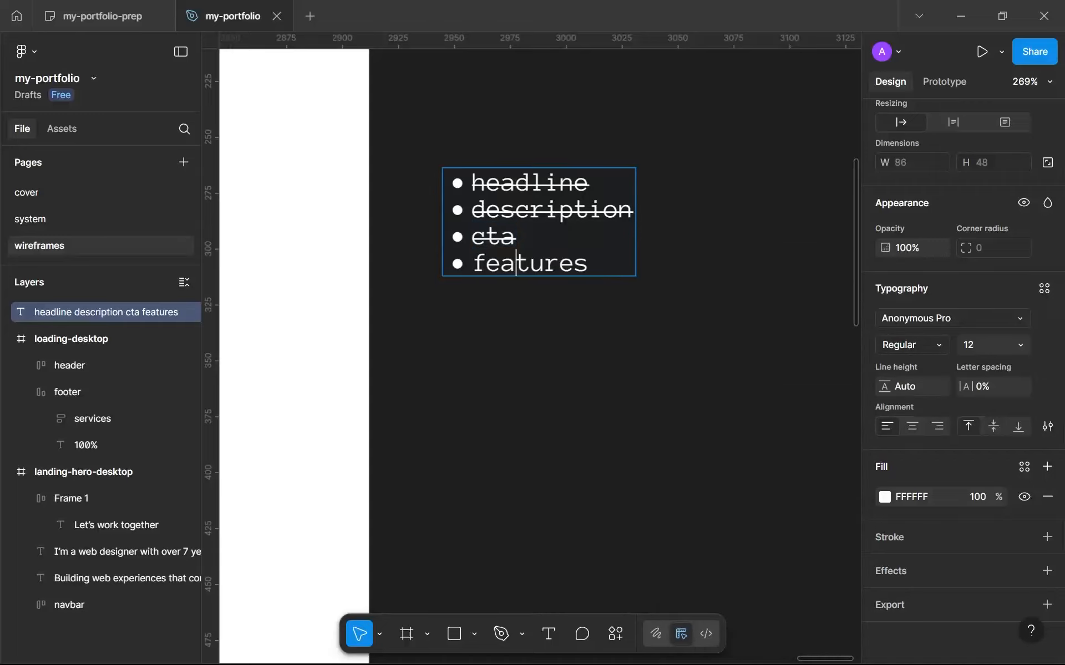
key(Escape)
scroll(496, 300, down, 10)
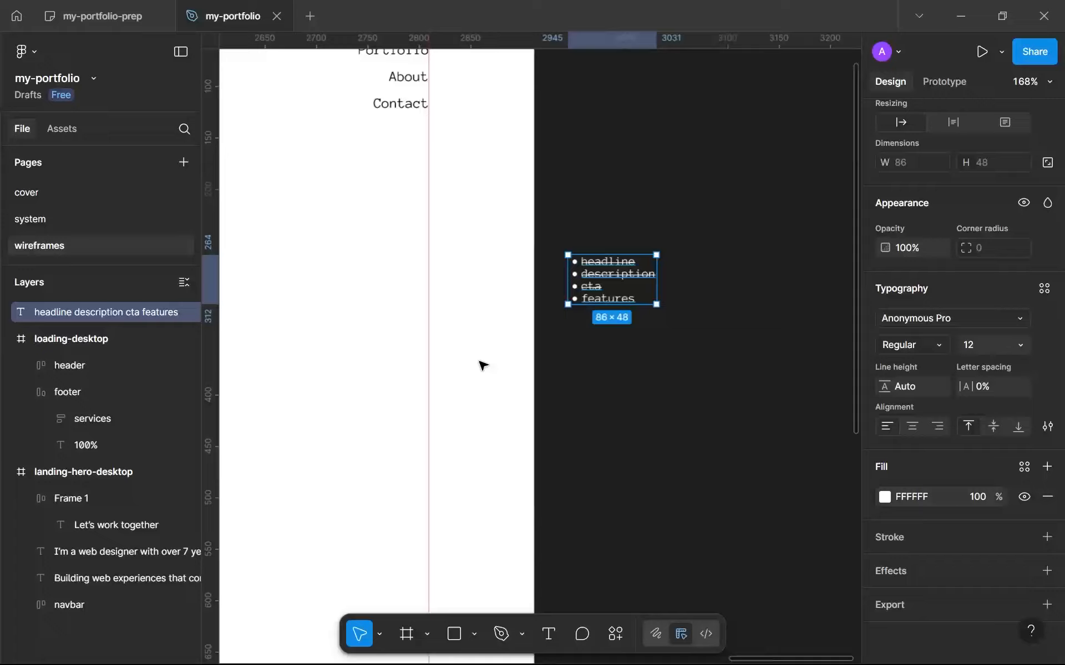
Switch to the browser and examine the Dribbble Raremode landing page shot, going through its five gallery images.
scroll(582, 388, up, 3)
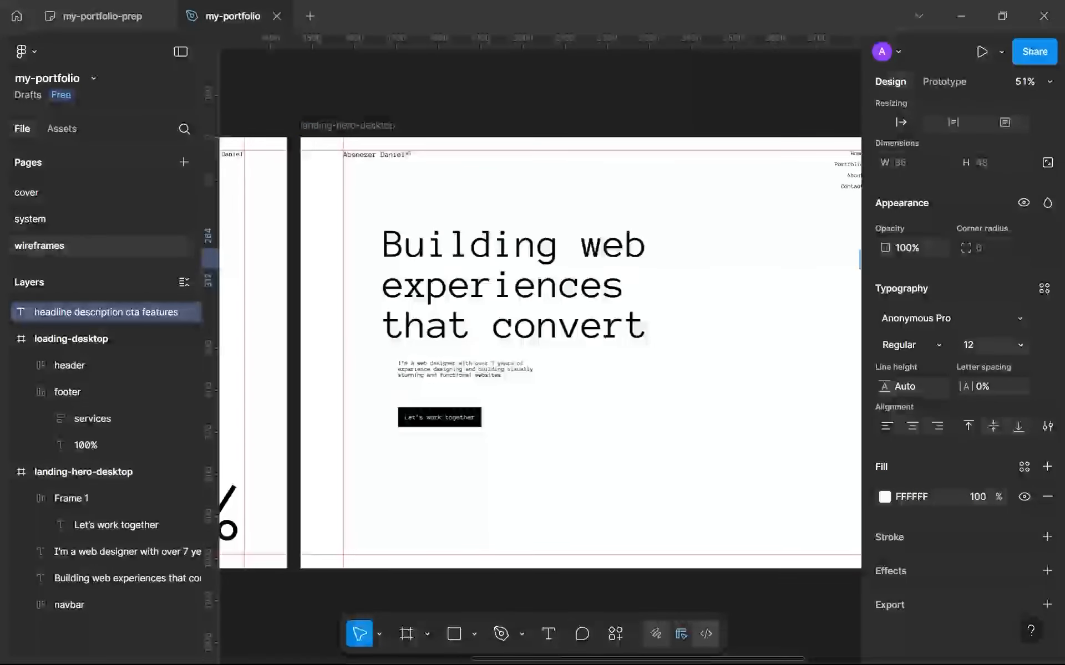
click(625, 646)
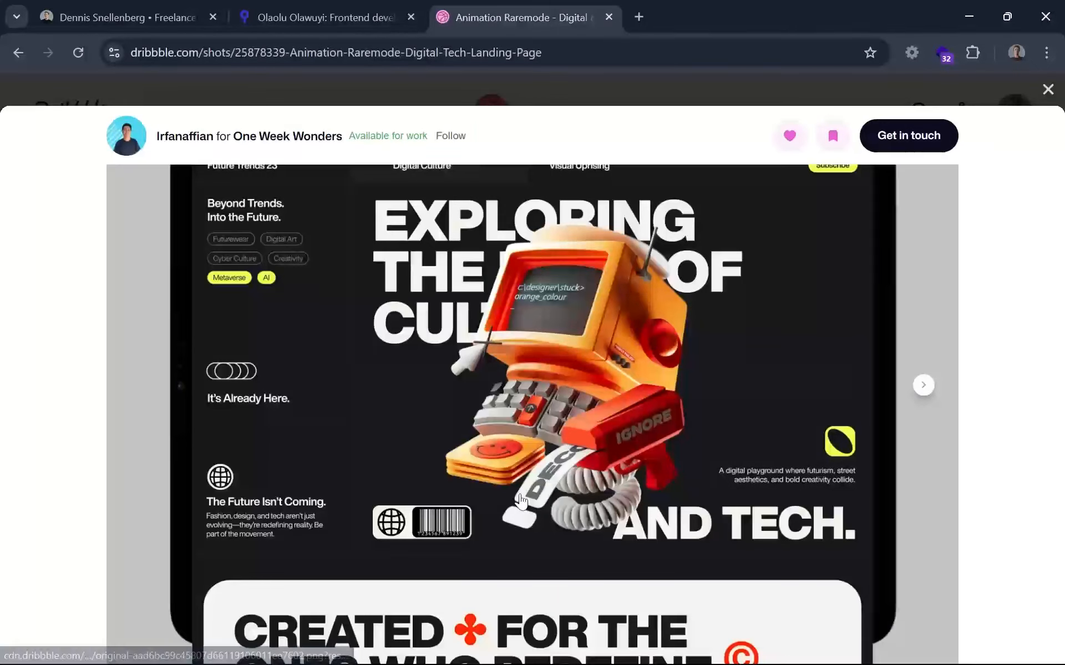
scroll(521, 502, up, 2)
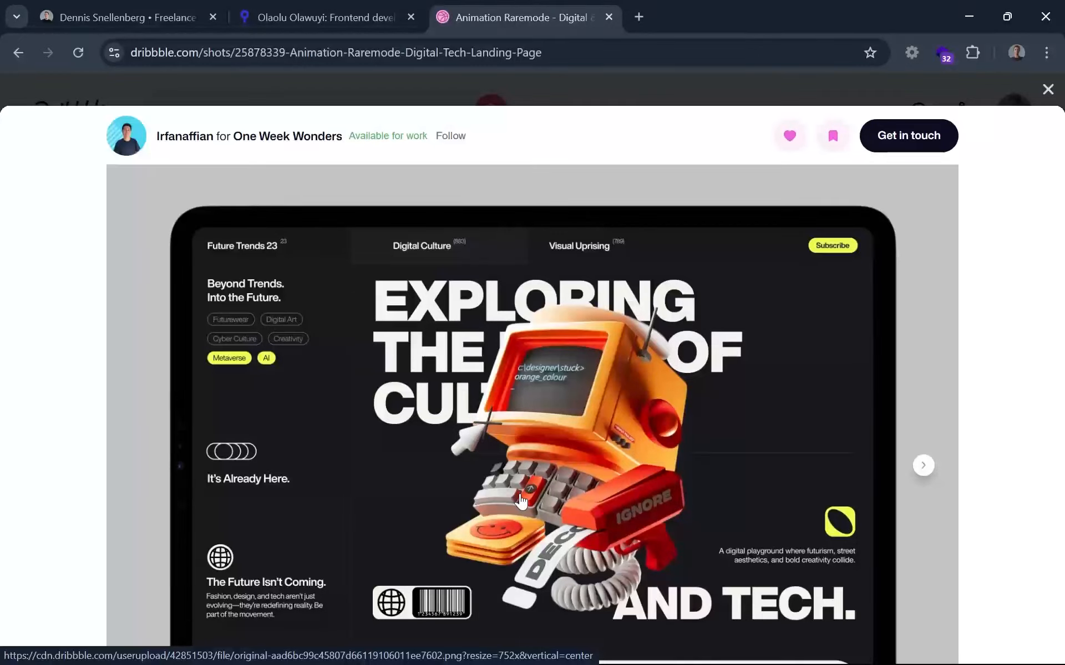
scroll(521, 502, down, 12)
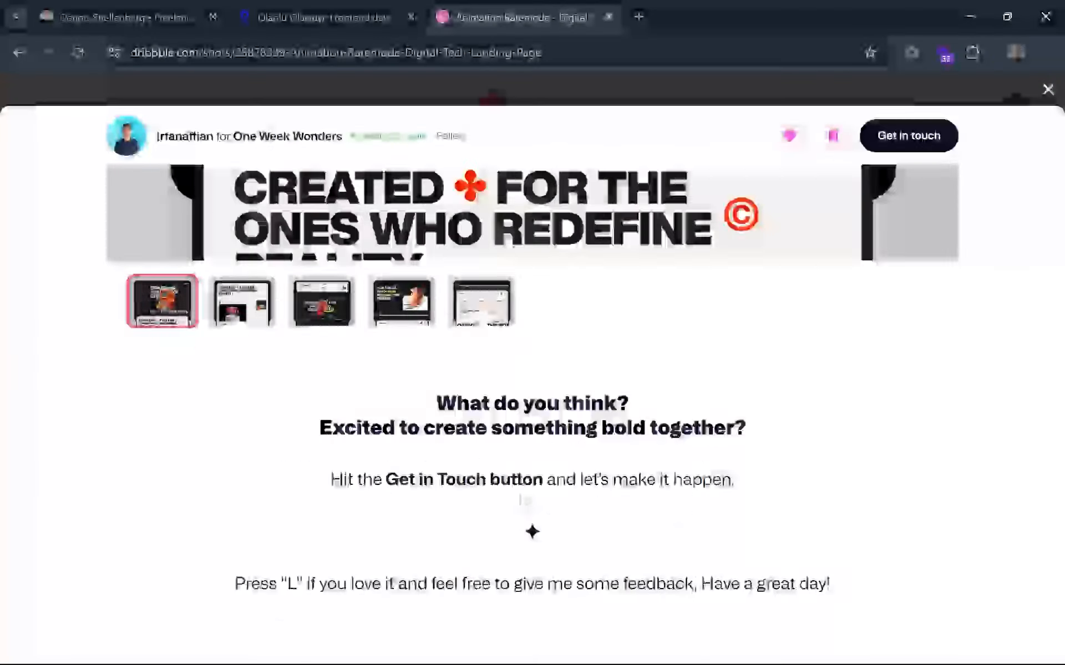
scroll(511, 499, up, 9)
scroll(511, 499, up, 5)
scroll(856, 509, down, 1)
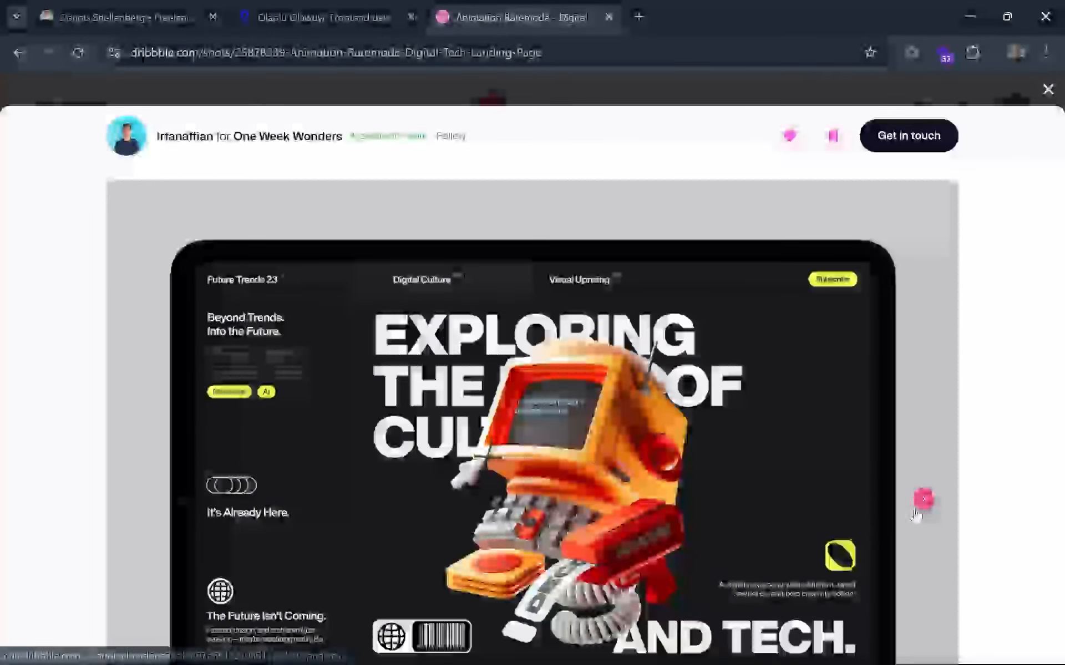
click(923, 500)
scroll(922, 506, down, 2)
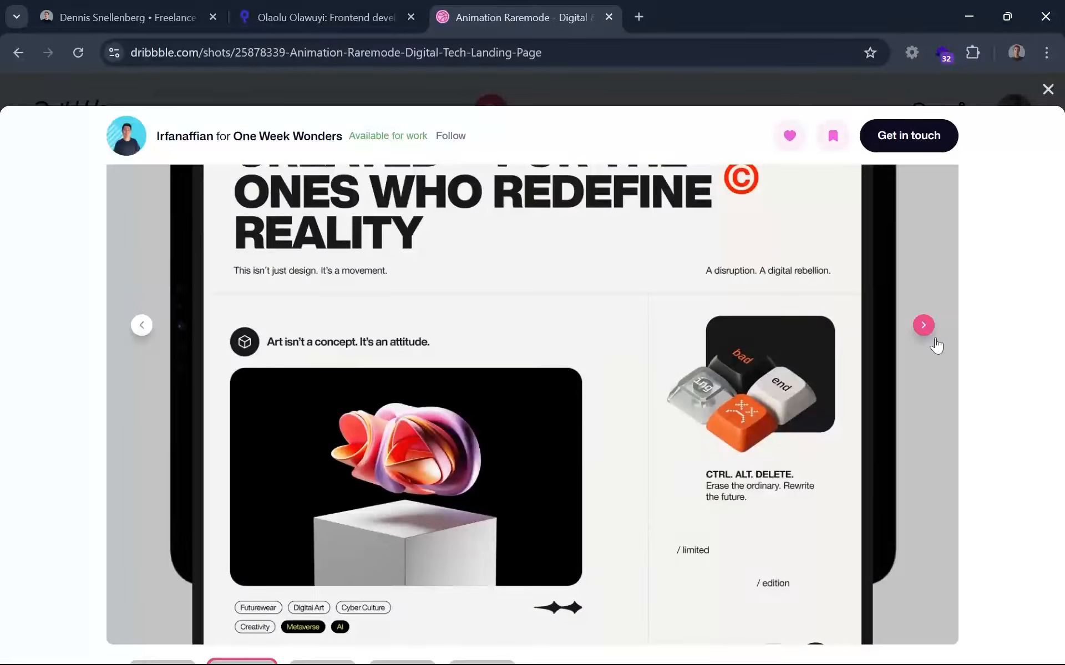
click(934, 339)
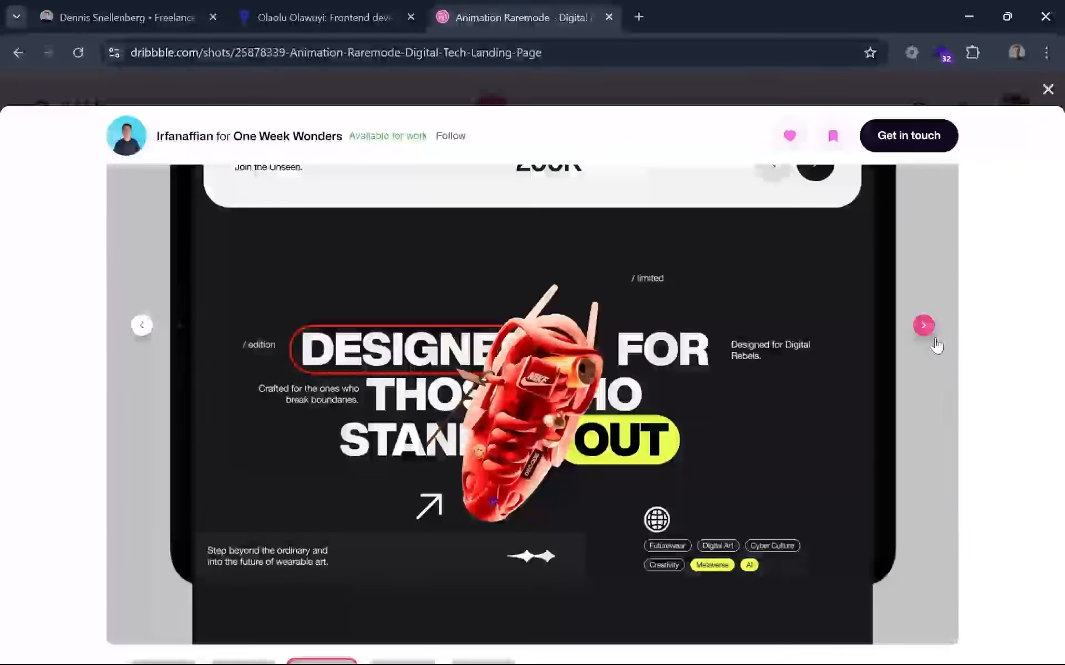
click(933, 340)
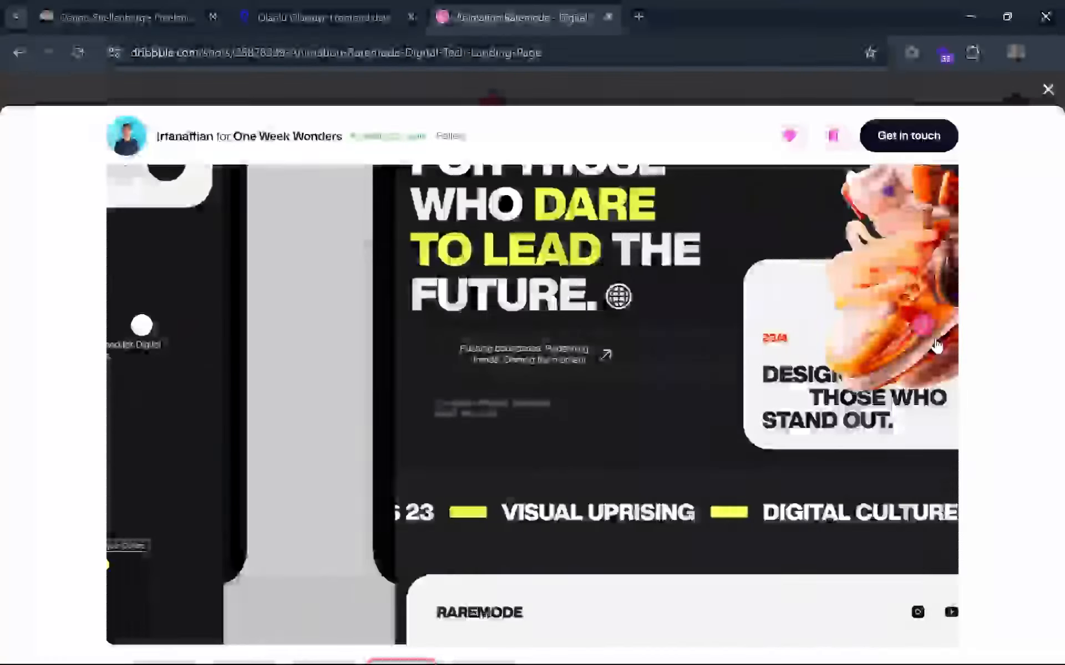
click(933, 340)
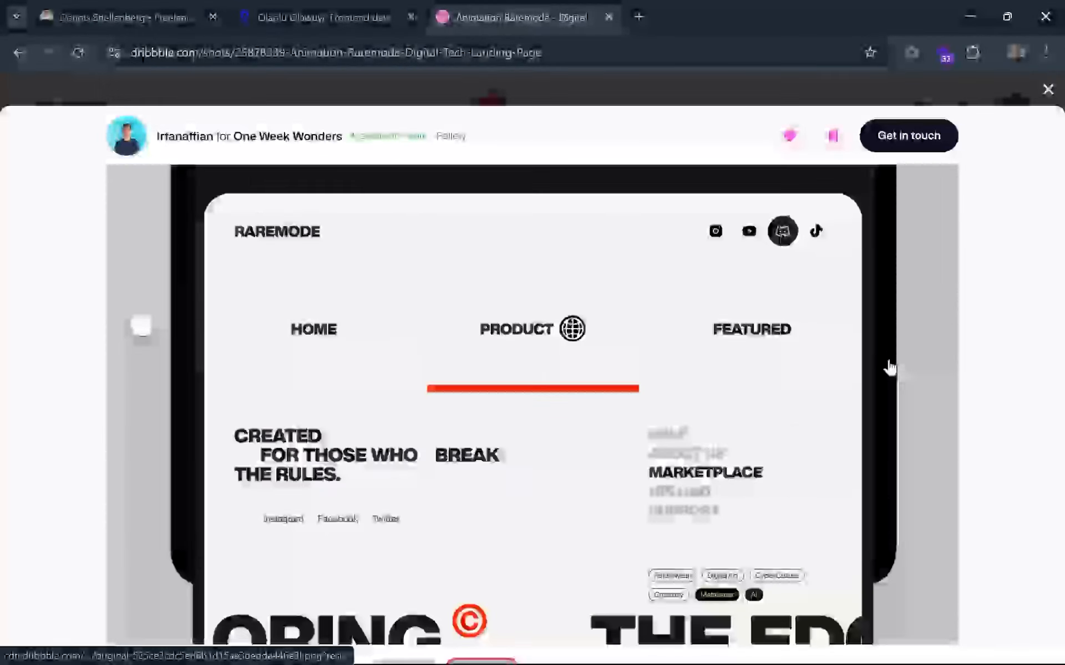
Examine the Netherlands-based freelance designer's portfolio site, from its hero through the work list to the closing contact section.
click(249, 16)
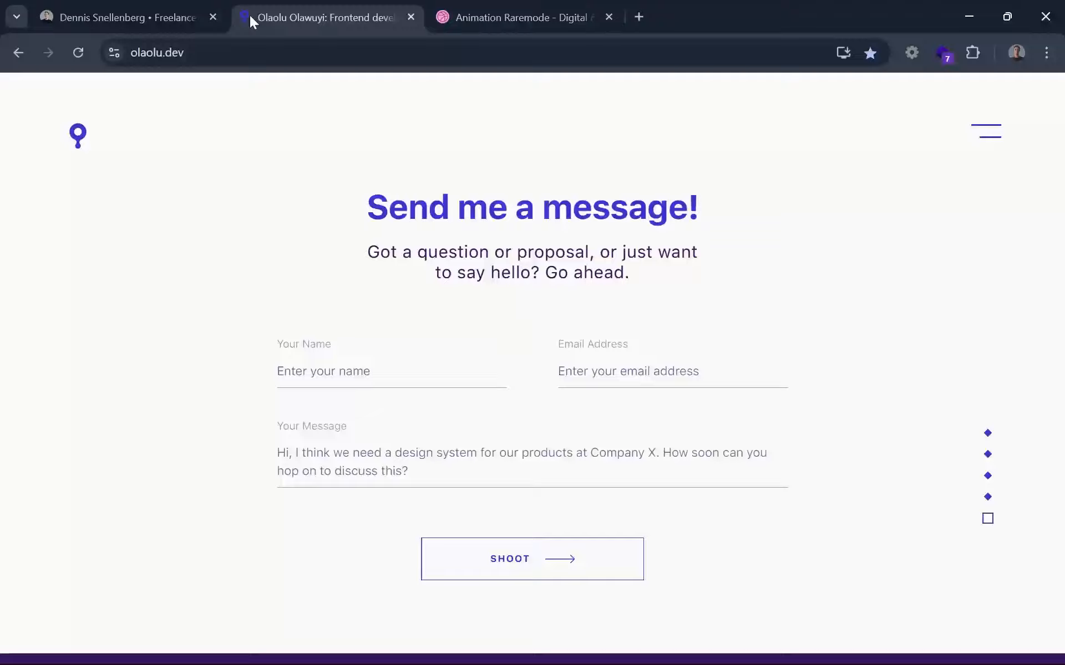
click(63, 8)
scroll(492, 486, up, 5)
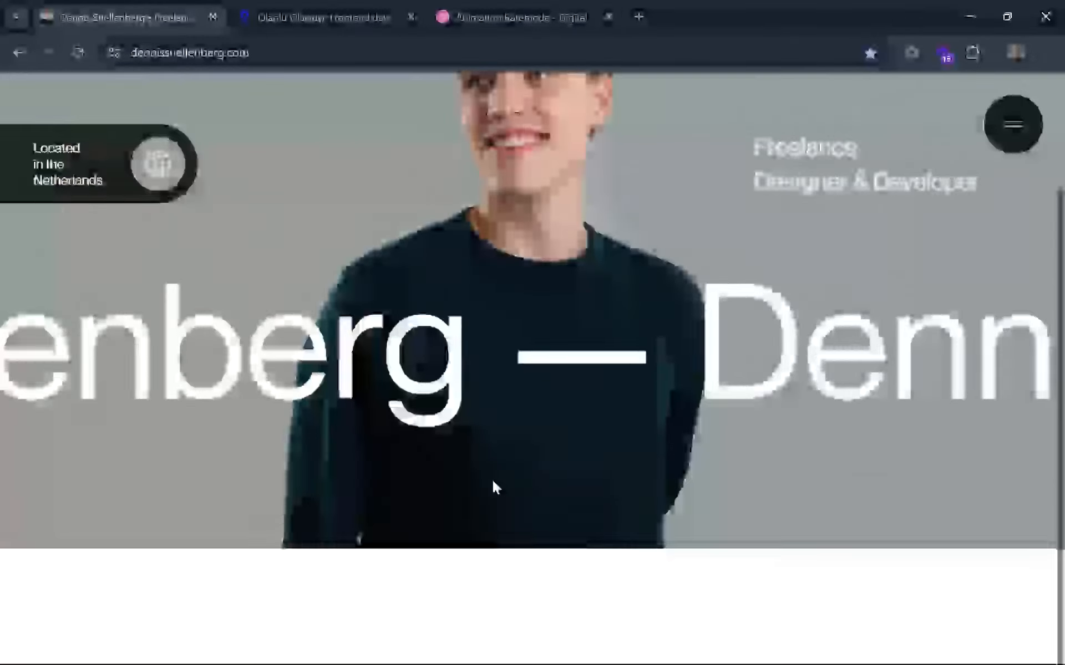
scroll(494, 487, down, 3)
scroll(495, 487, up, 3)
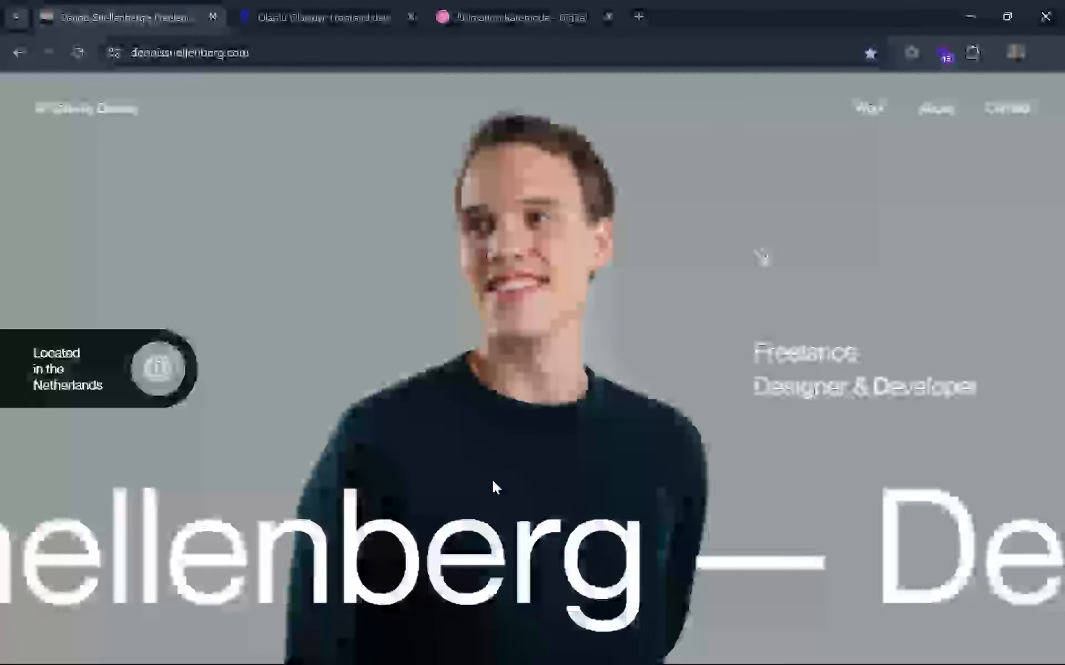
scroll(493, 486, down, 3)
scroll(495, 488, down, 10)
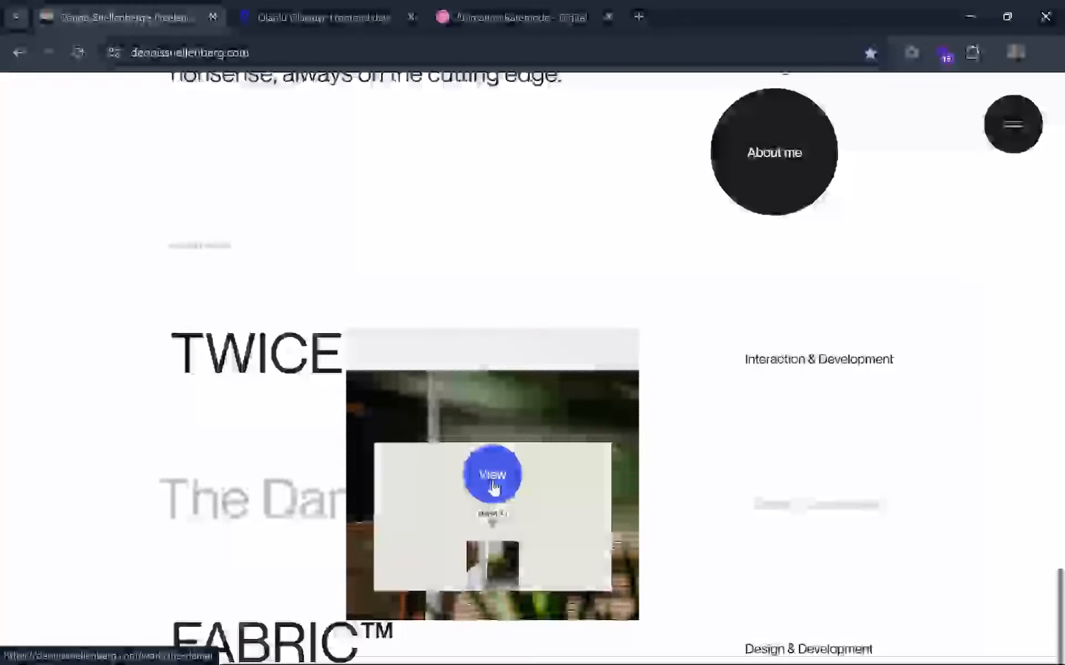
scroll(494, 487, down, 10)
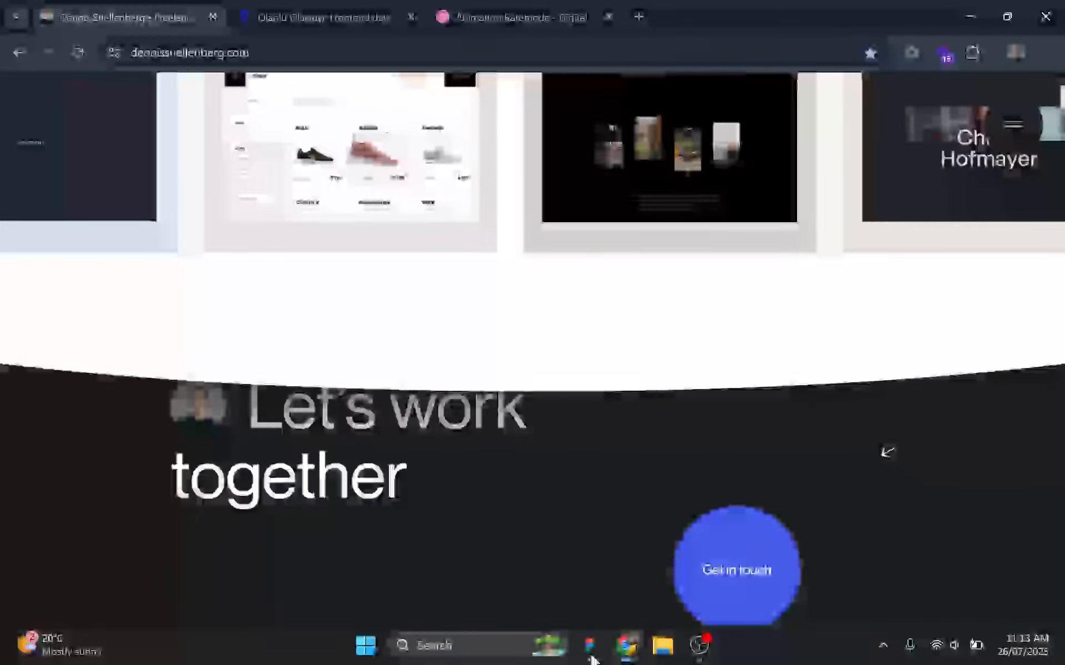
Switch back to Figma and add the text "Web developer" below the CTA button at about X 371, Y 763.
click(591, 656)
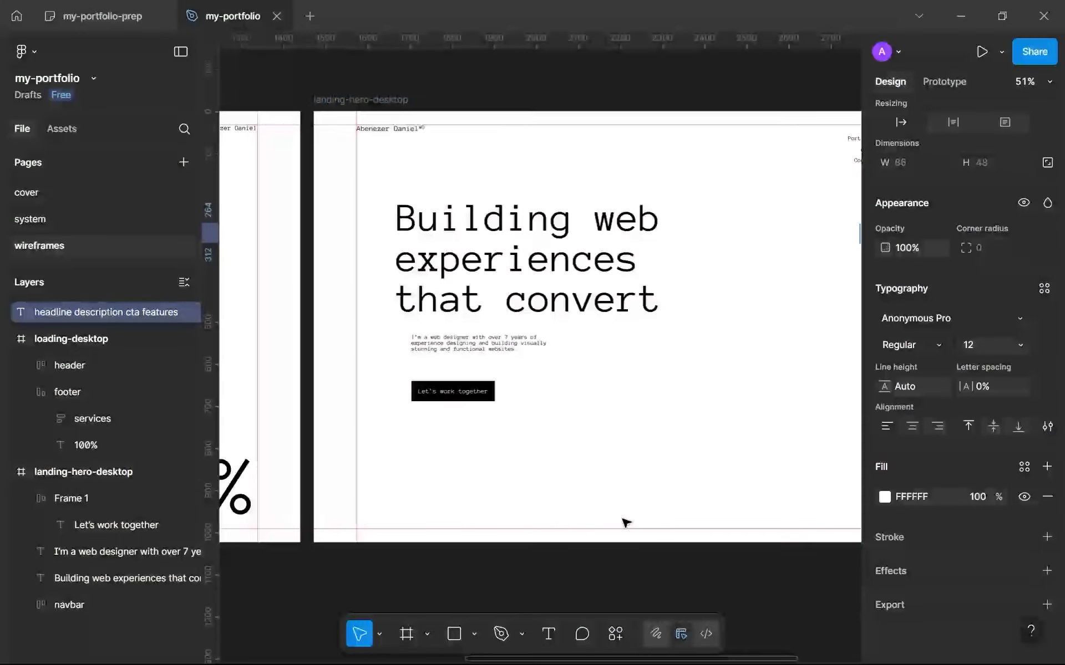
scroll(625, 505, down, 3)
scroll(610, 488, up, 1)
scroll(557, 475, up, 2)
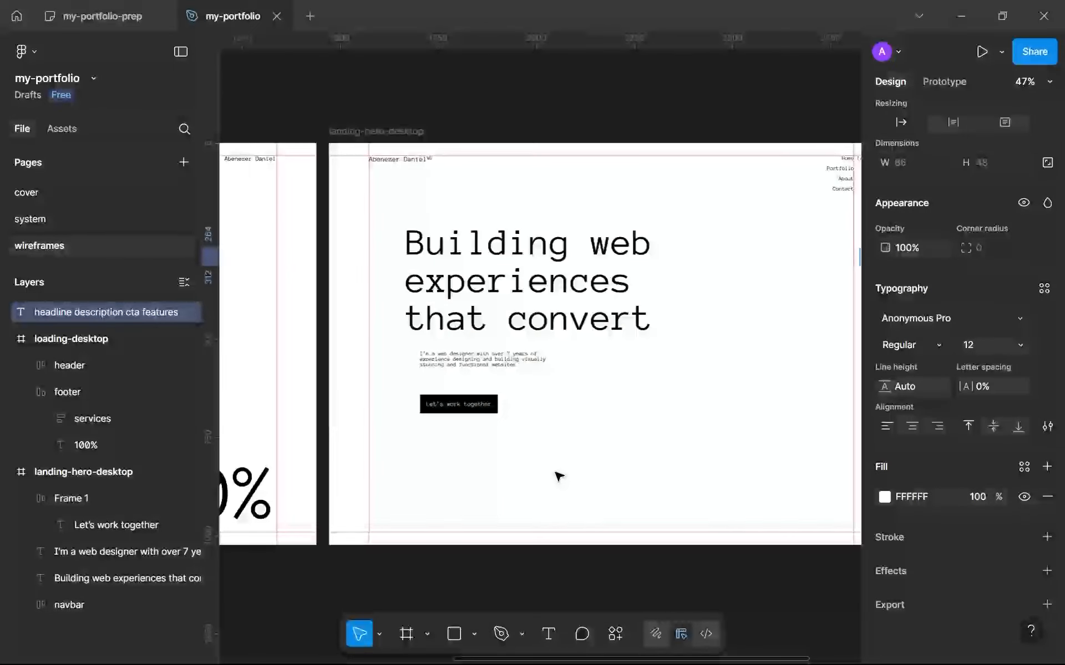
key(Escape)
key(t)
scroll(480, 444, up, 3)
click(469, 440)
scroll(473, 468, up, 3)
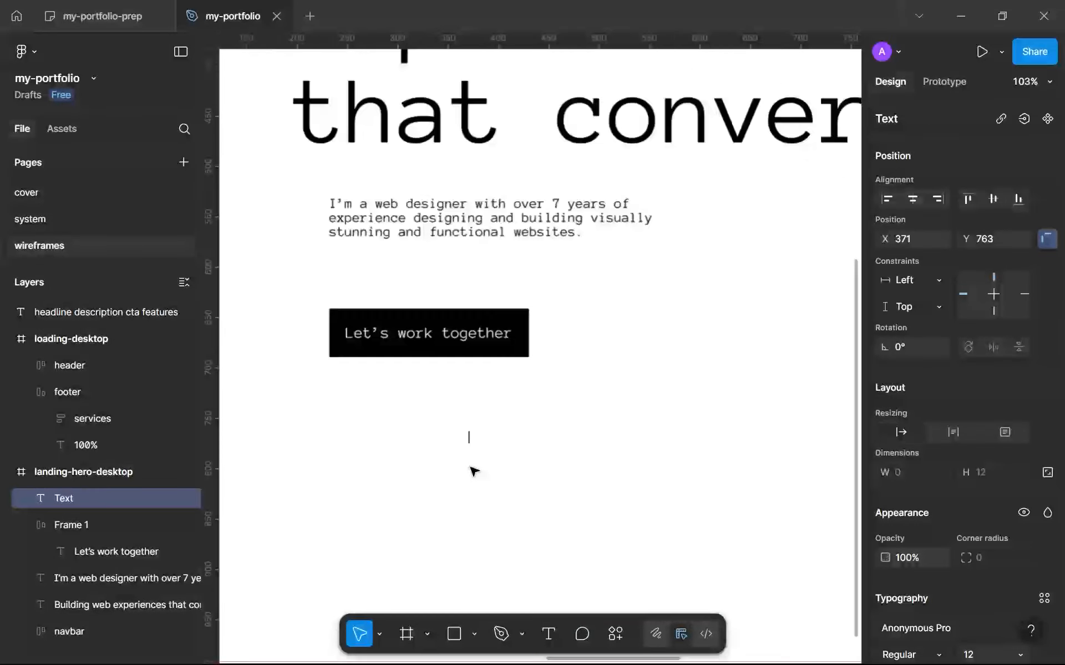
text(Web developer)
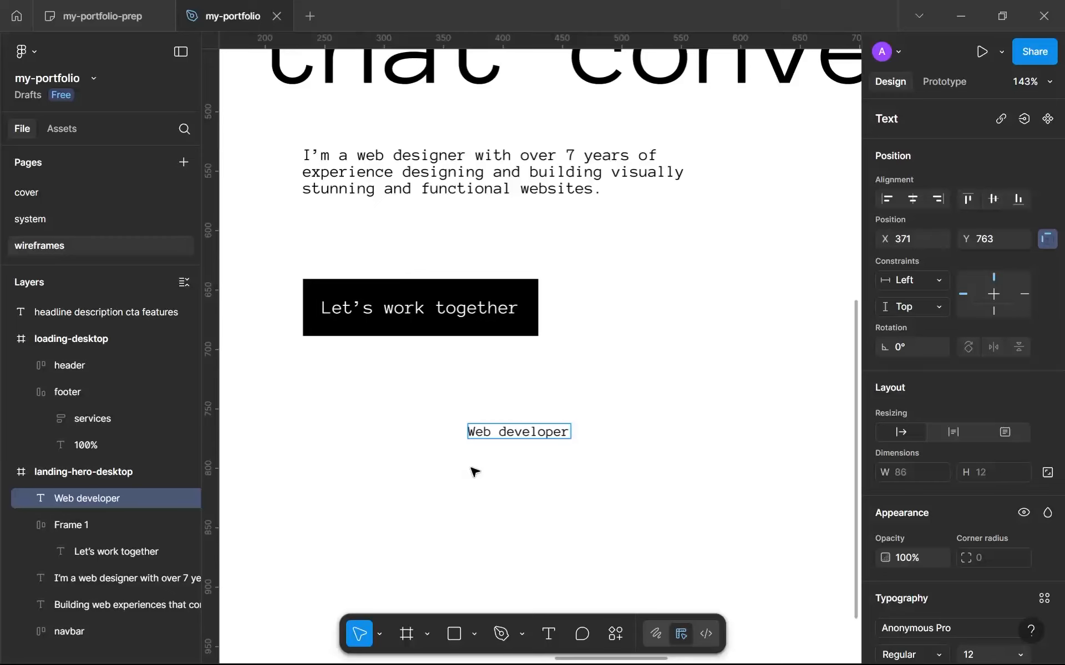
key(Escape)
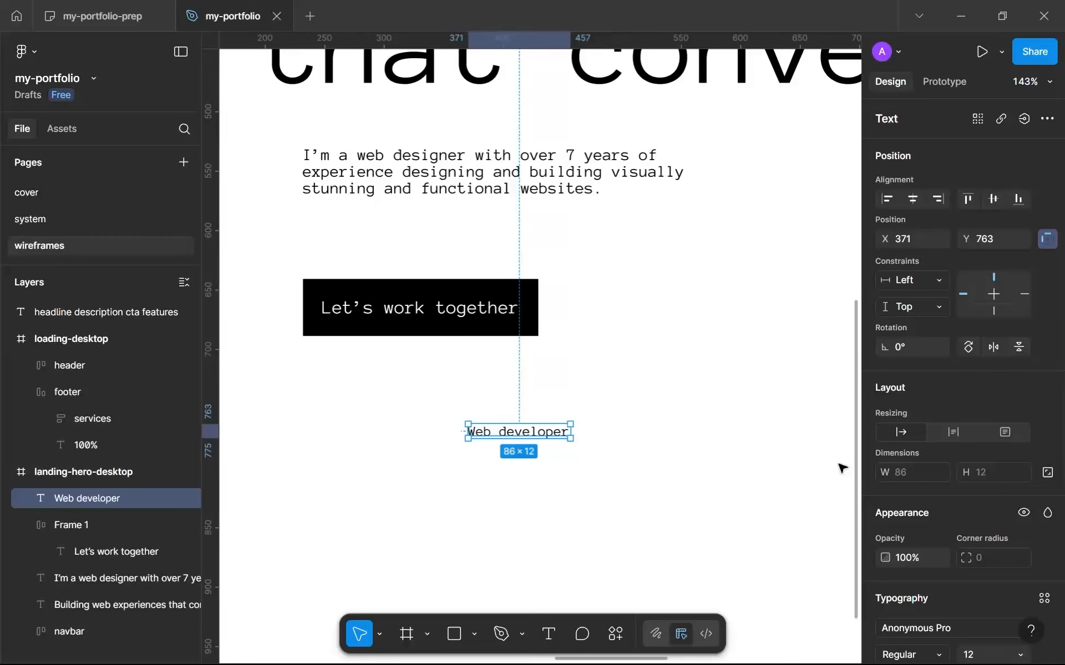
Apply the sys-sm text style to "Web developer" and move it to about X 344, Y 758.
scroll(933, 458, down, 4)
click(1044, 350)
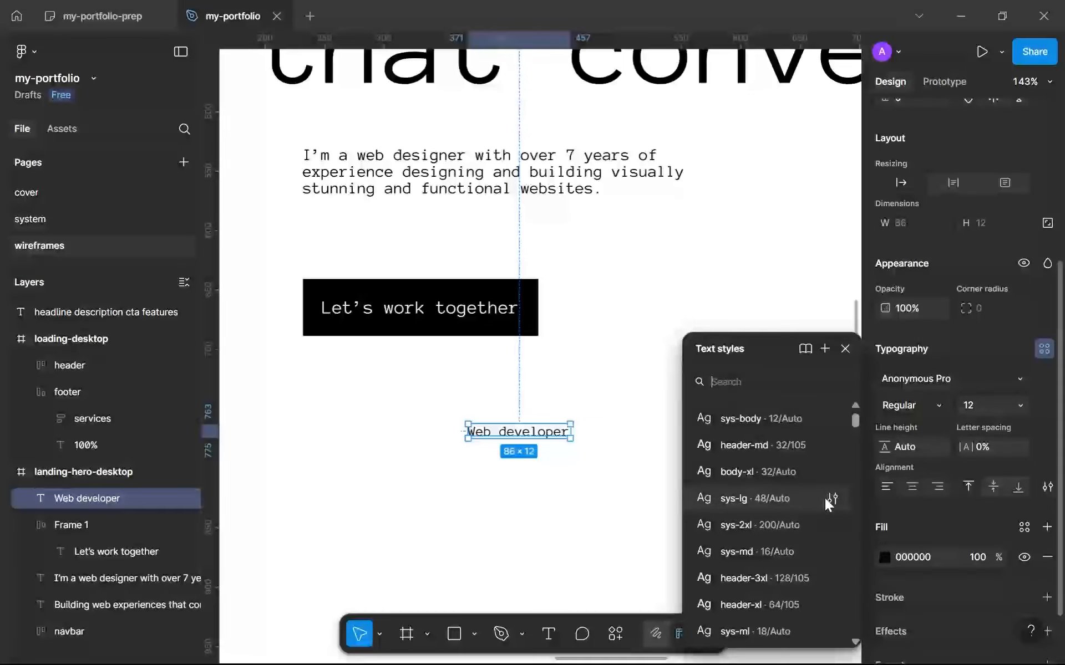
scroll(774, 526, down, 2)
click(768, 572)
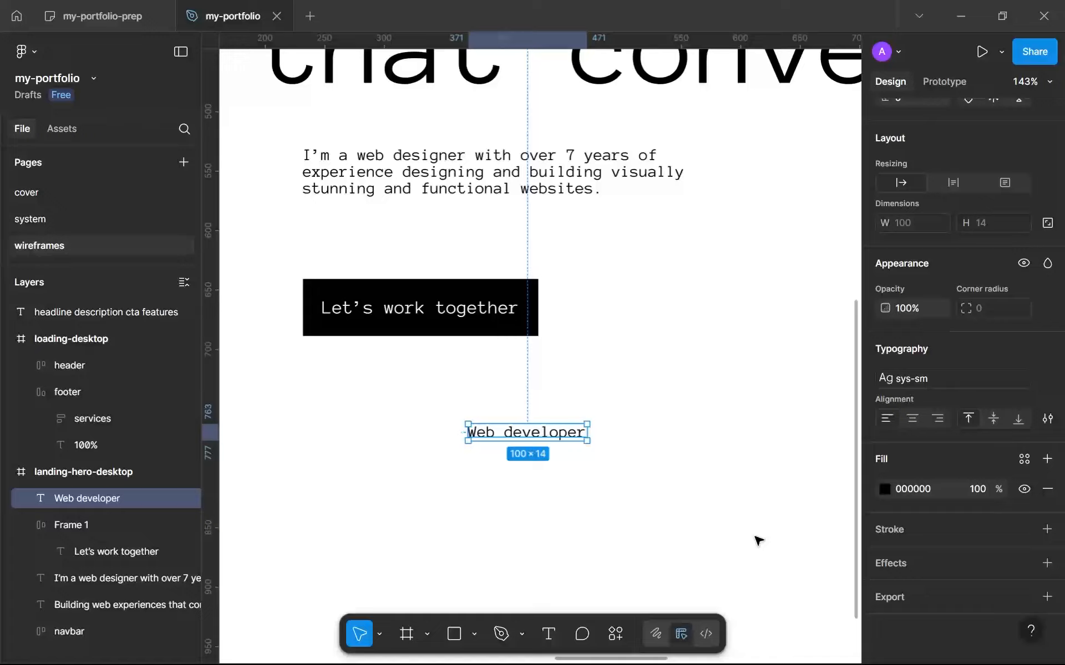
drag(488, 438, 465, 438)
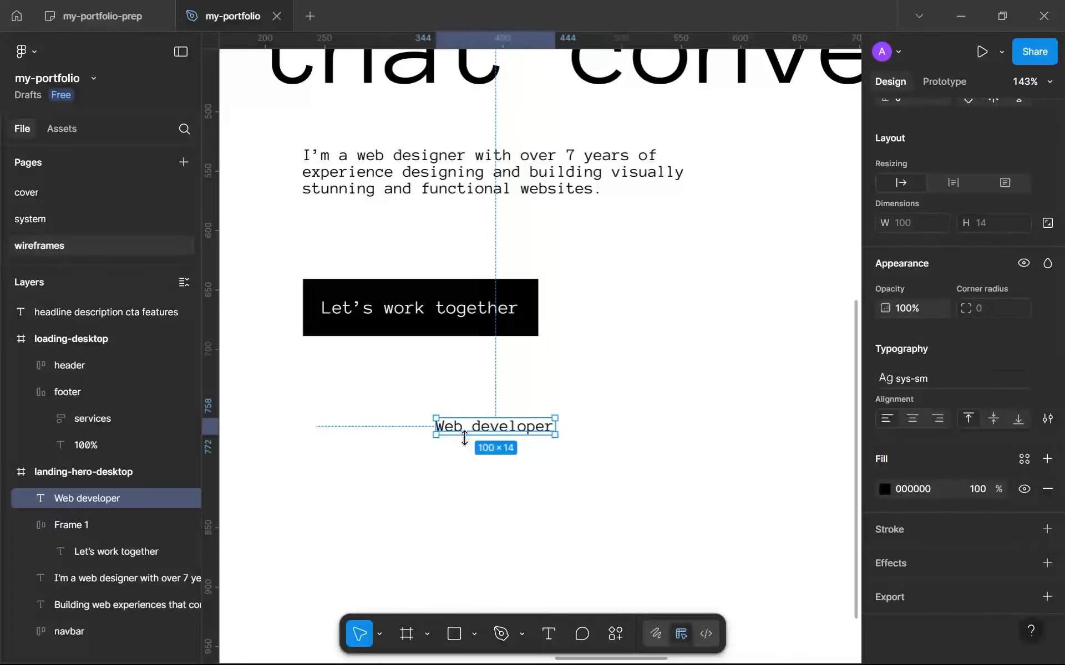
scroll(465, 438, down, 2)
scroll(464, 438, up, 2)
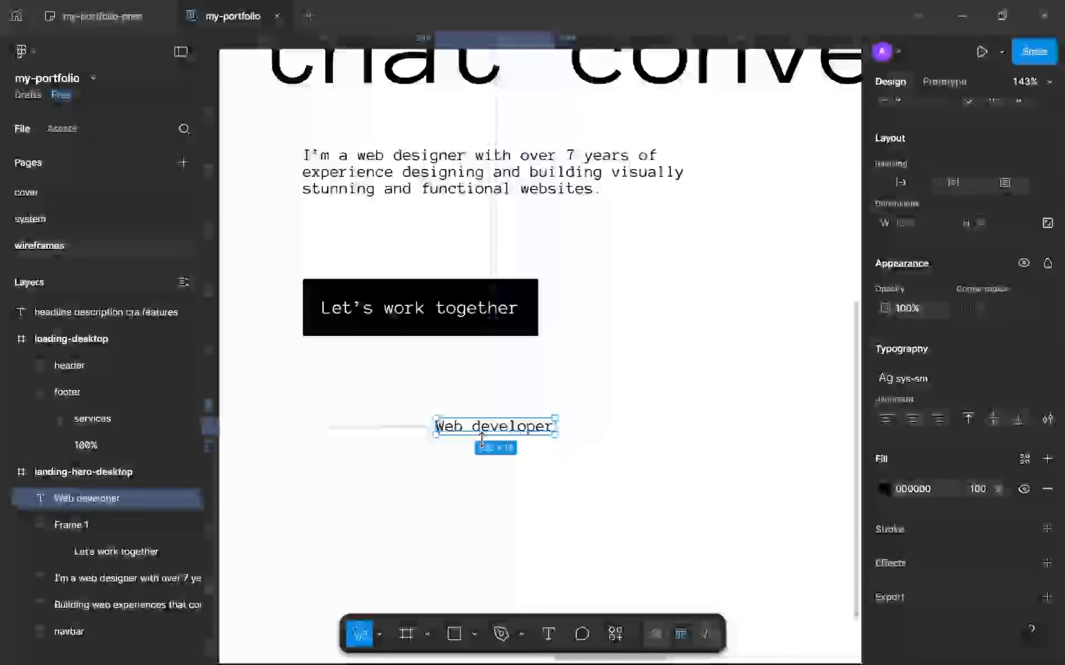
Duplicate the "Web developer" text just below itself and change the copy to "Web designer".
key(ctrl+d)
drag(487, 430, 487, 464)
double_click(487, 462)
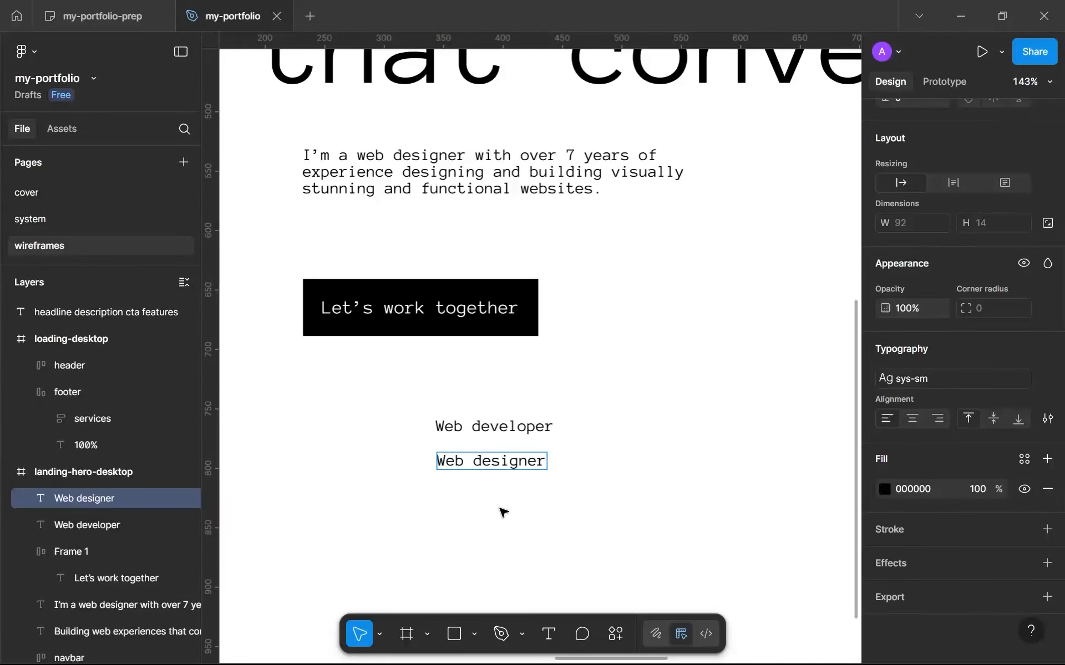
key(Escape)
Duplicate the "Web designer" text below itself at about X 344, Y 823 and change the copy to "7+ years experience".
key(ctrl+d)
drag(501, 463, 498, 507)
scroll(498, 508, down, 3)
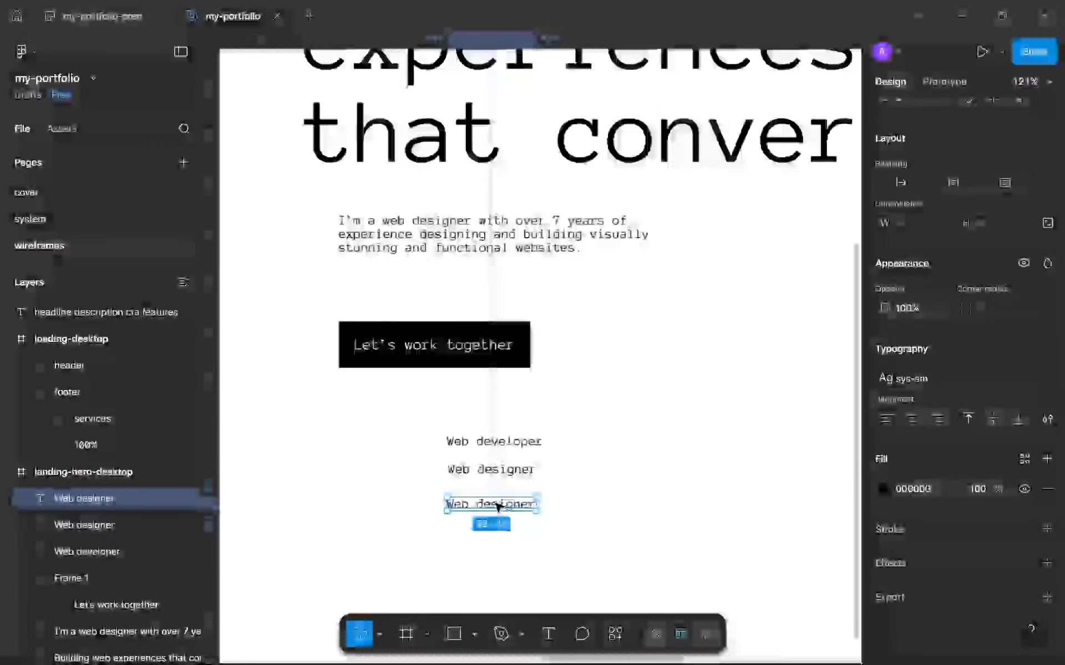
scroll(497, 507, up, 1)
double_click(497, 508)
scroll(498, 508, up, 3)
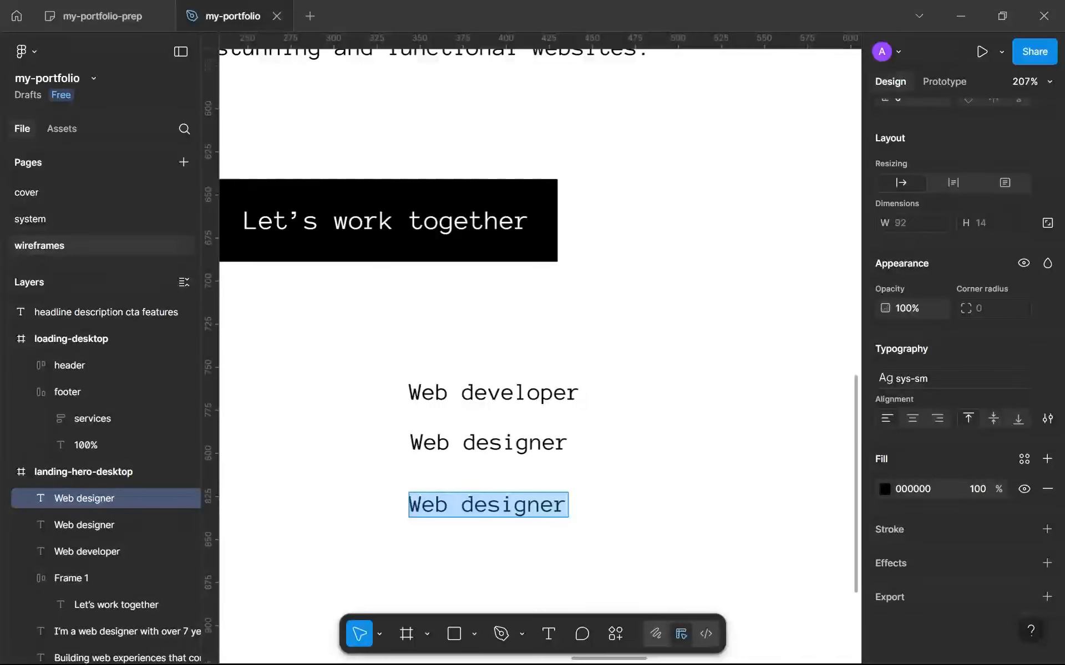
double_click(497, 507)
text(E)
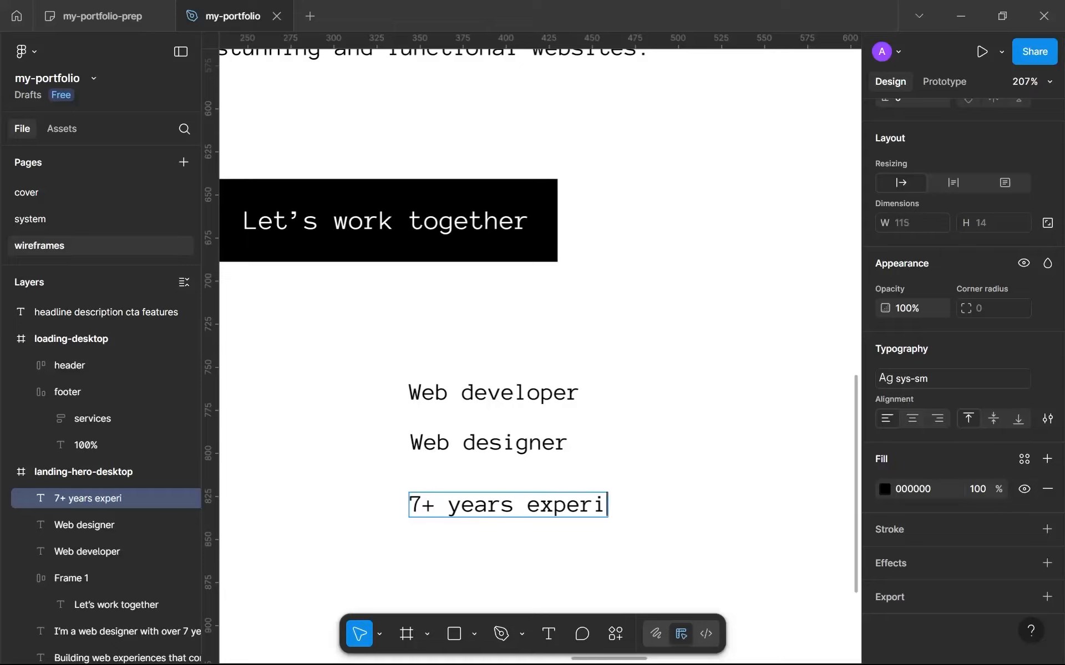
scroll(499, 506, down, 3)
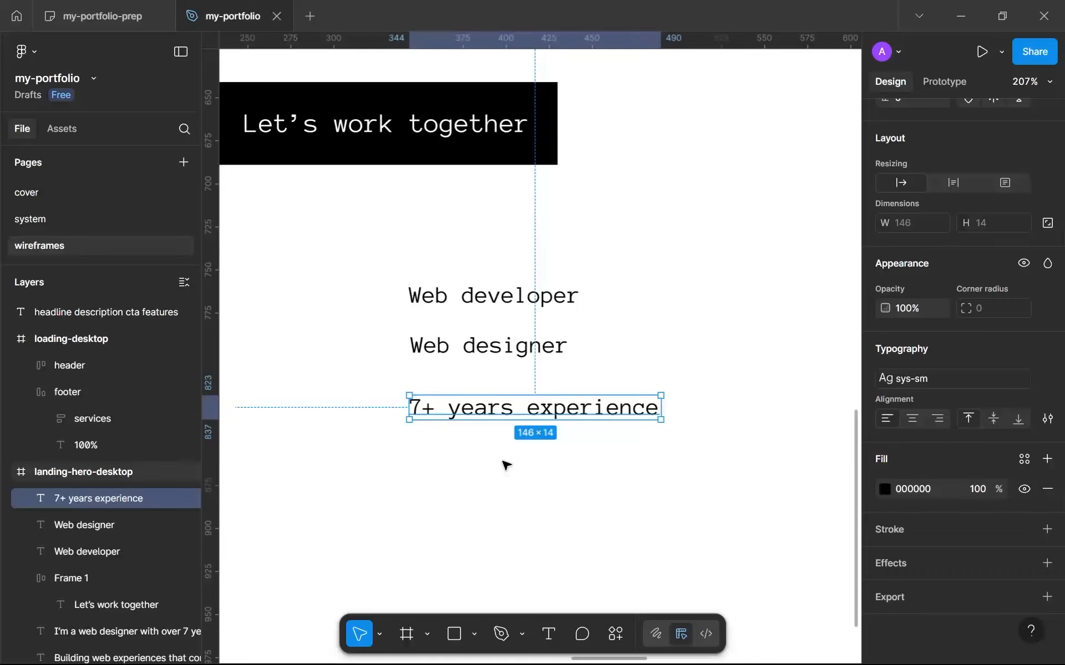
Duplicate the "7+ years experience" text below itself at about X 345, Y 859 and change the copy to "Software engineer".
key(ctrl+d)
drag(506, 409, 511, 477)
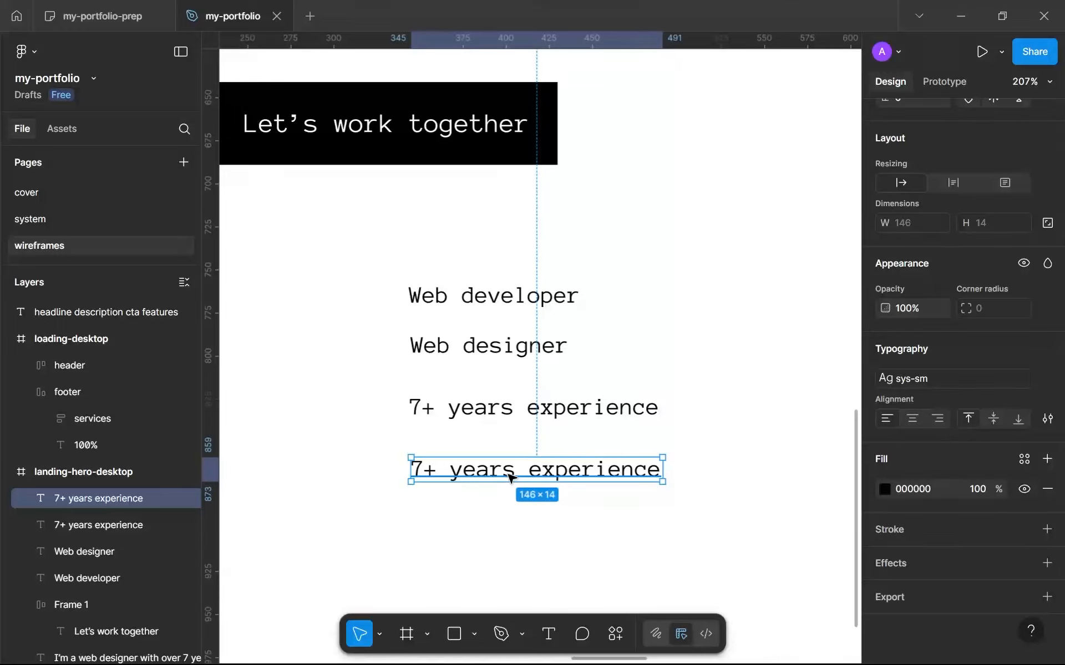
double_click(510, 477)
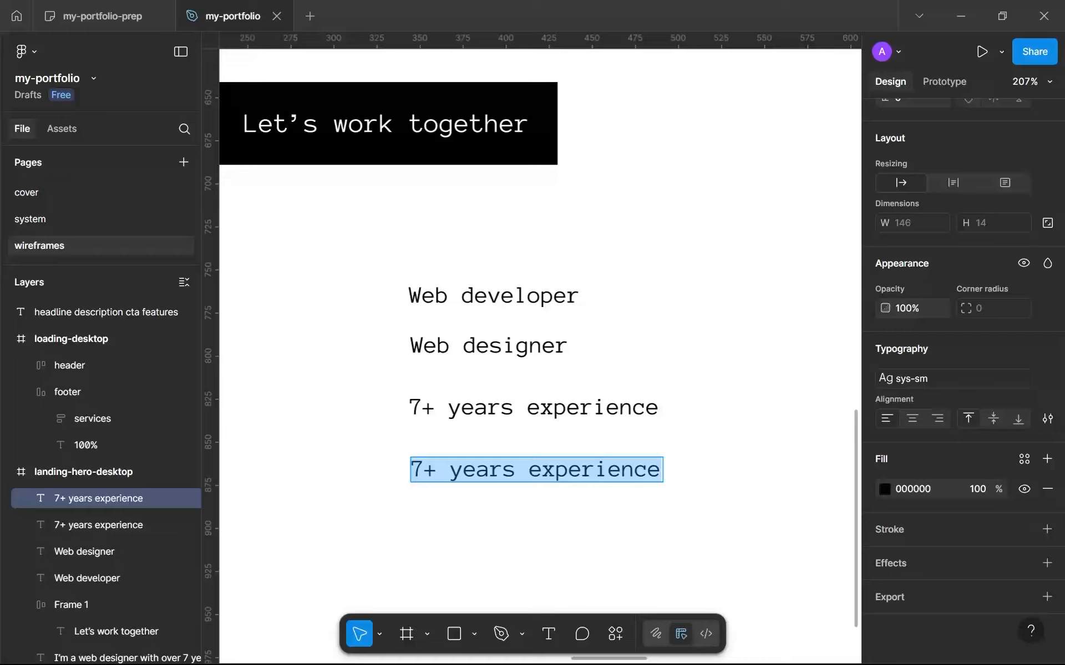
text(Software engineer)
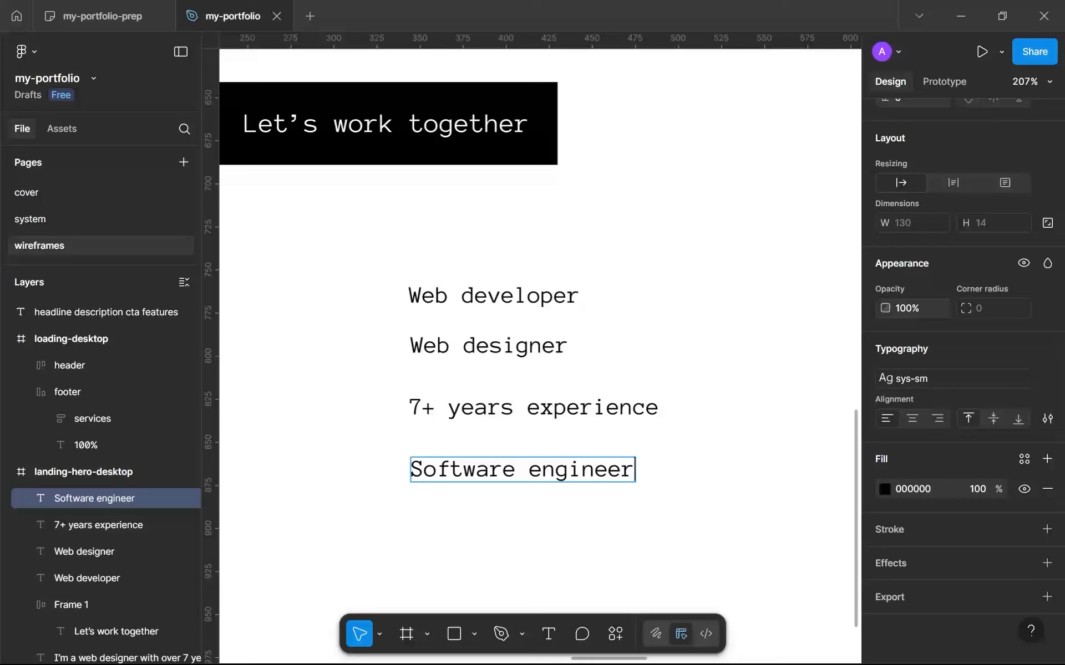
key(Escape)
Duplicate the "Software engineer" text below itself at about X 345, Y 882 and change the copy to "UI/UX designer".
key(ctrl+d)
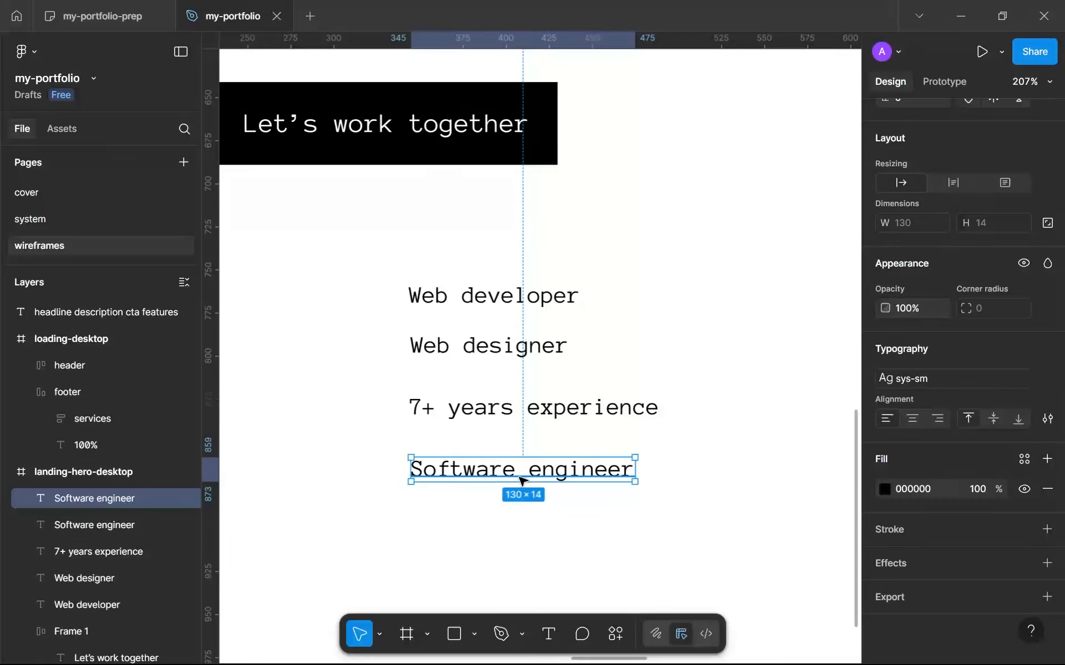
drag(521, 484, 521, 521)
key(Return)
text(UI/UX designer)
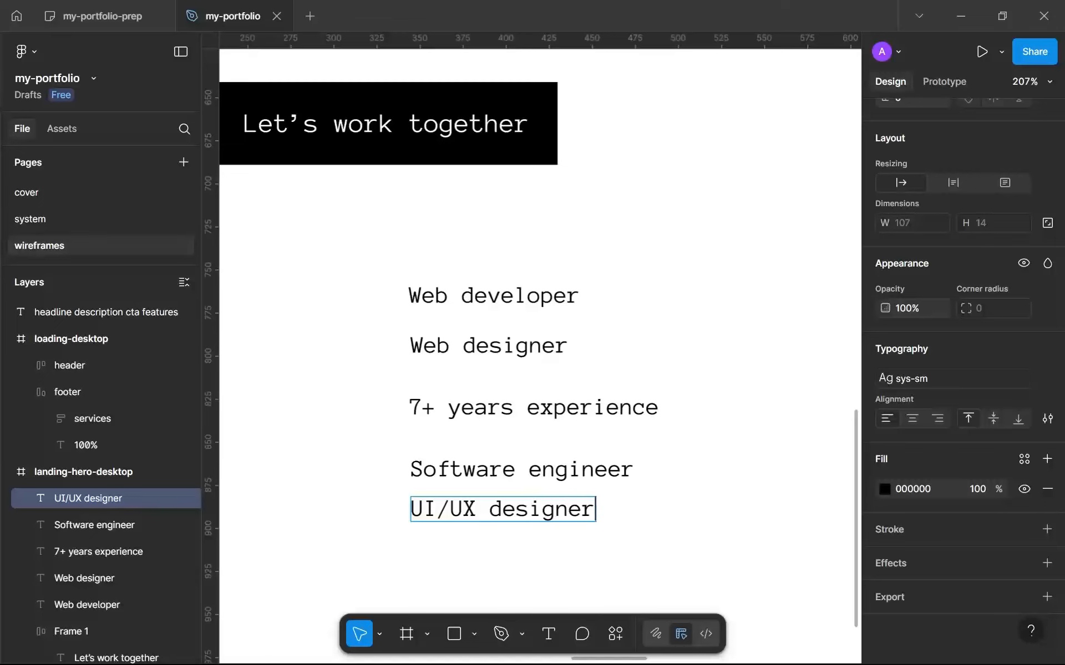
key(Escape)
Duplicate the "UI/UX designer" text below itself at about X 340, Y 921 and change the copy to "Console developer".
scroll(557, 539, down, 2)
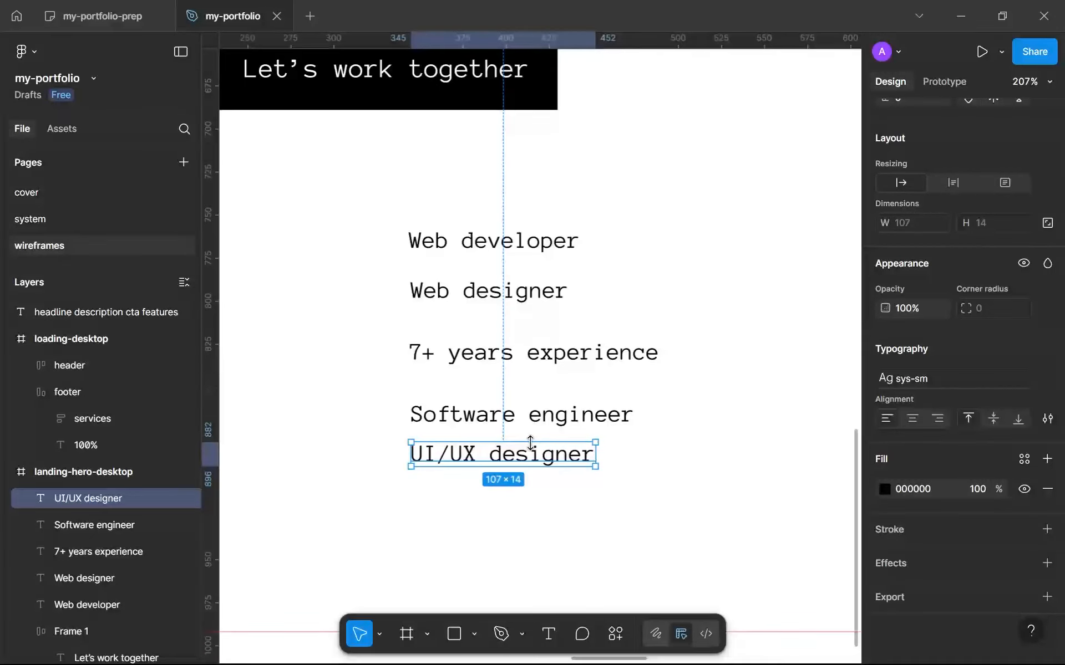
key(ctrl+d)
drag(531, 442, 522, 510)
key(Return)
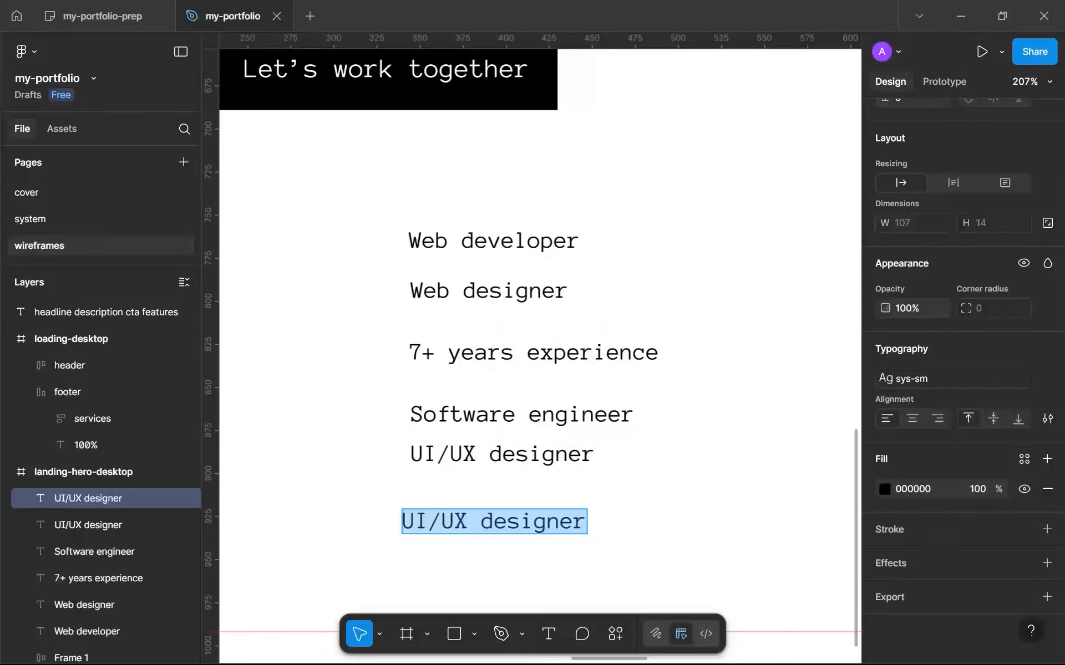
text(Console developer)
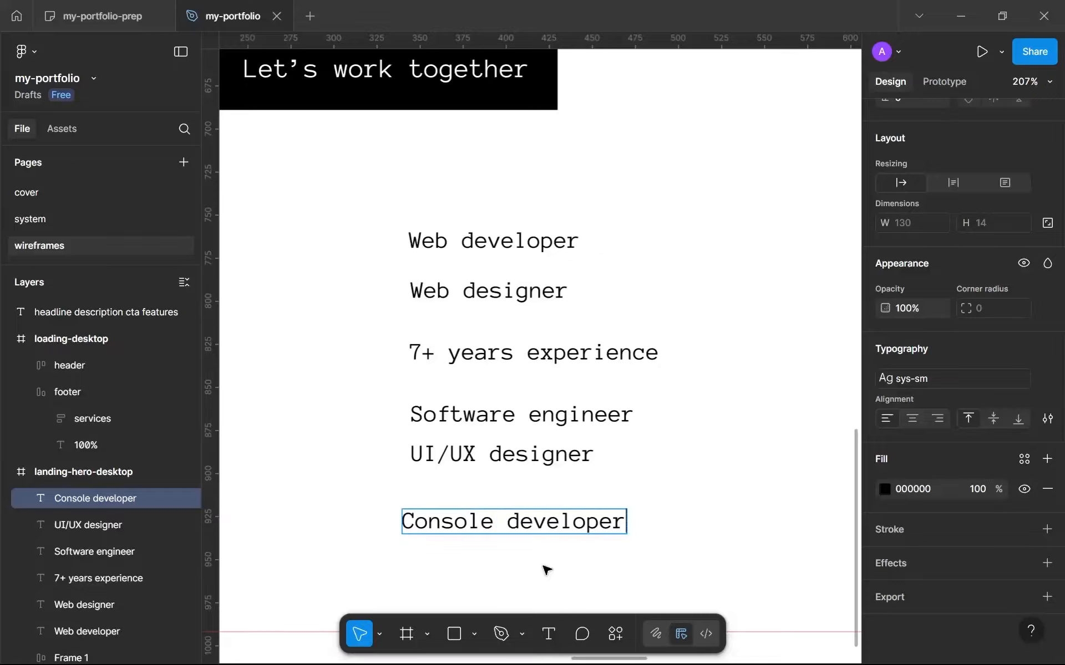
key(Escape)
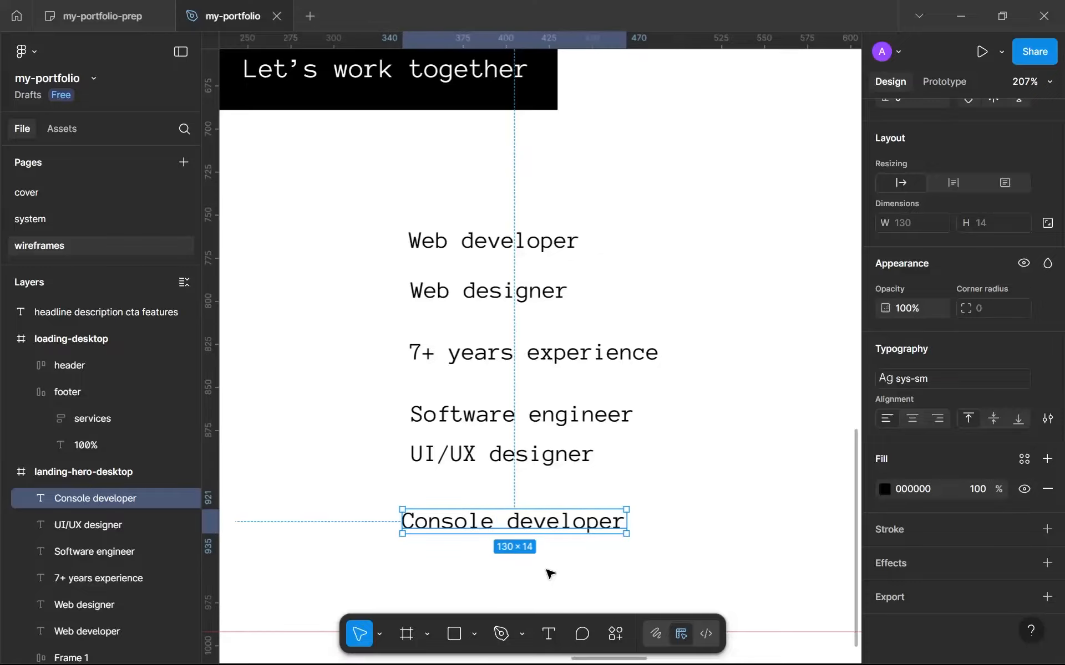
key(Escape)
Review the hero layout, its feature labels below the CTA button and the checklist note beside the frame.
scroll(543, 566, down, 5)
drag(543, 566, 472, 514)
scroll(472, 515, down, 1)
scroll(474, 517, up, 3)
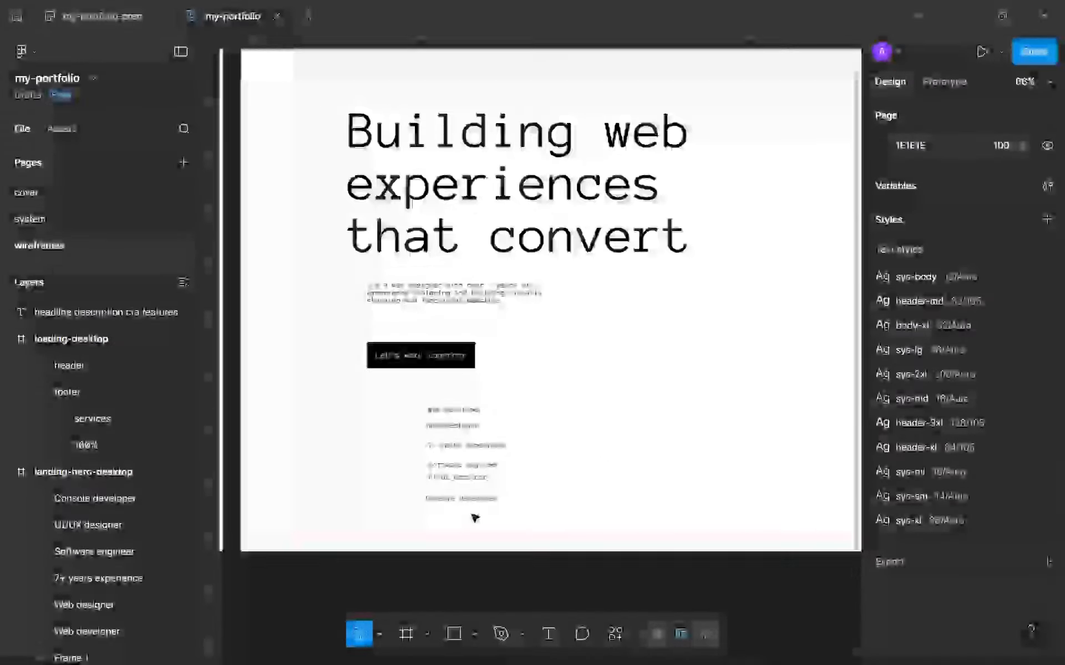
scroll(397, 542, down, 3)
scroll(397, 543, up, 2)
scroll(400, 544, down, 1)
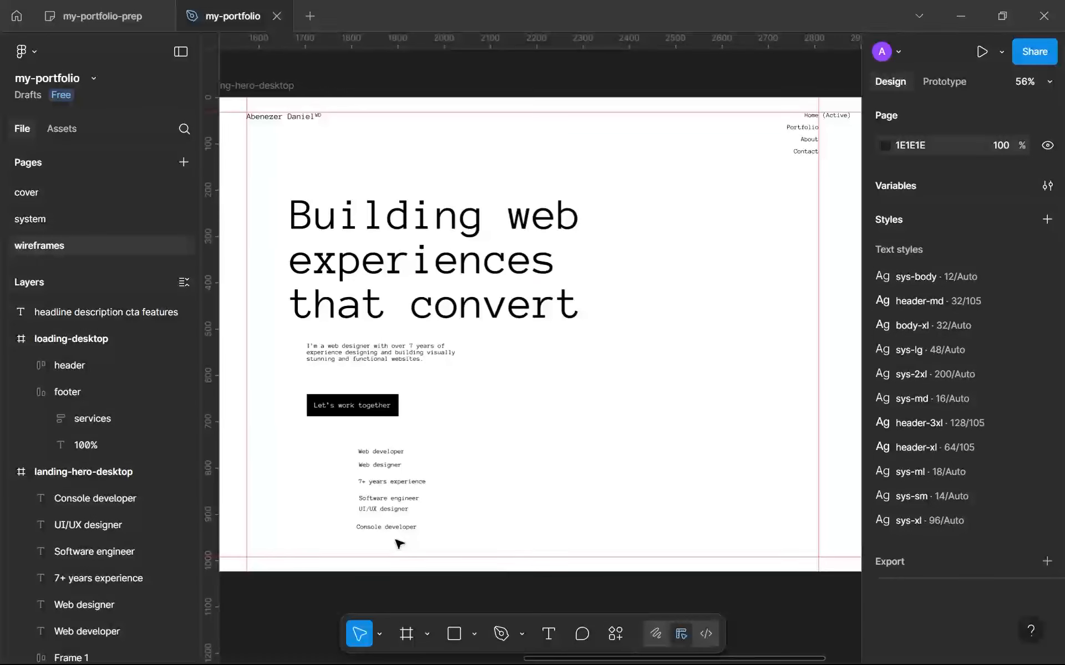
drag(308, 456, 353, 523)
scroll(425, 452, right, 5)
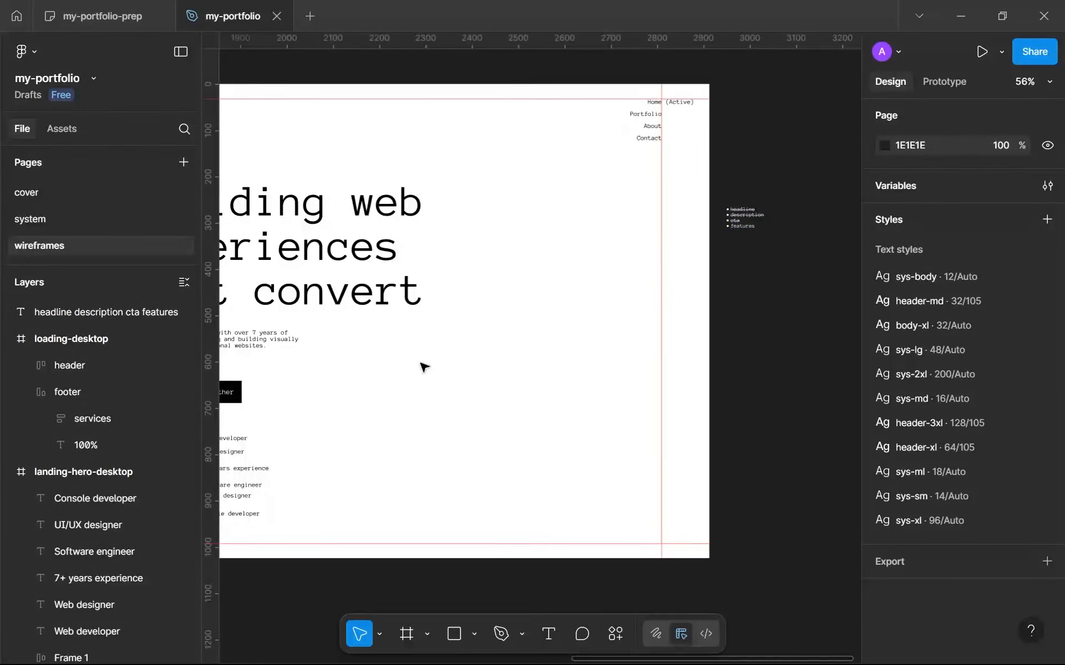
scroll(425, 367, left, 3)
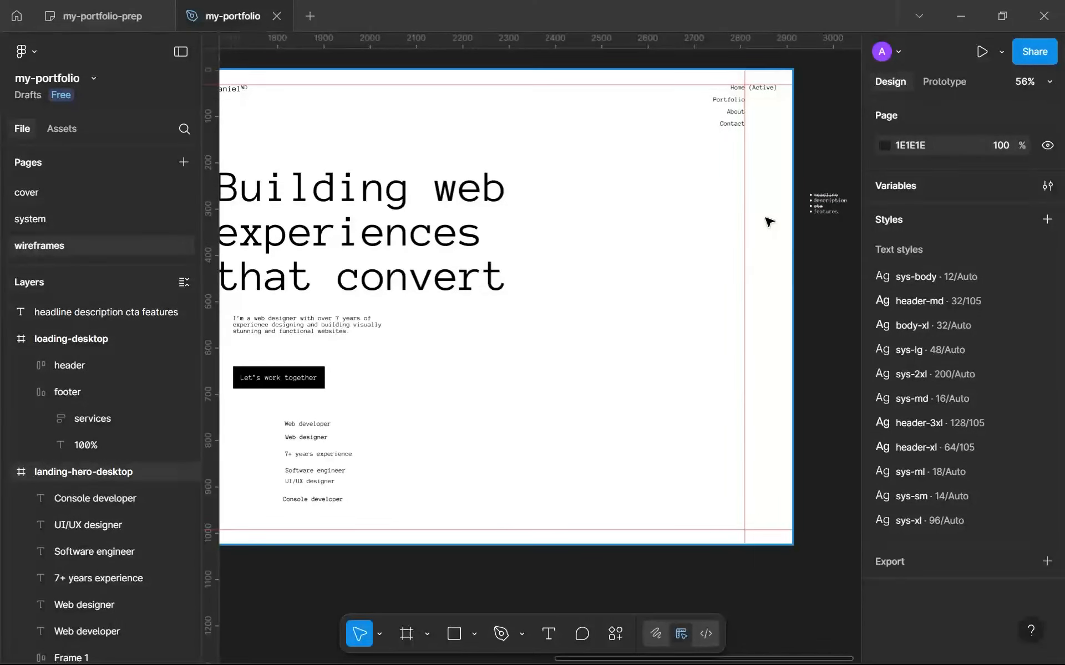
scroll(278, 390, up, 1)
drag(277, 391, 373, 290)
scroll(374, 290, up, 1)
scroll(375, 375, up, 4)
drag(375, 374, 412, 397)
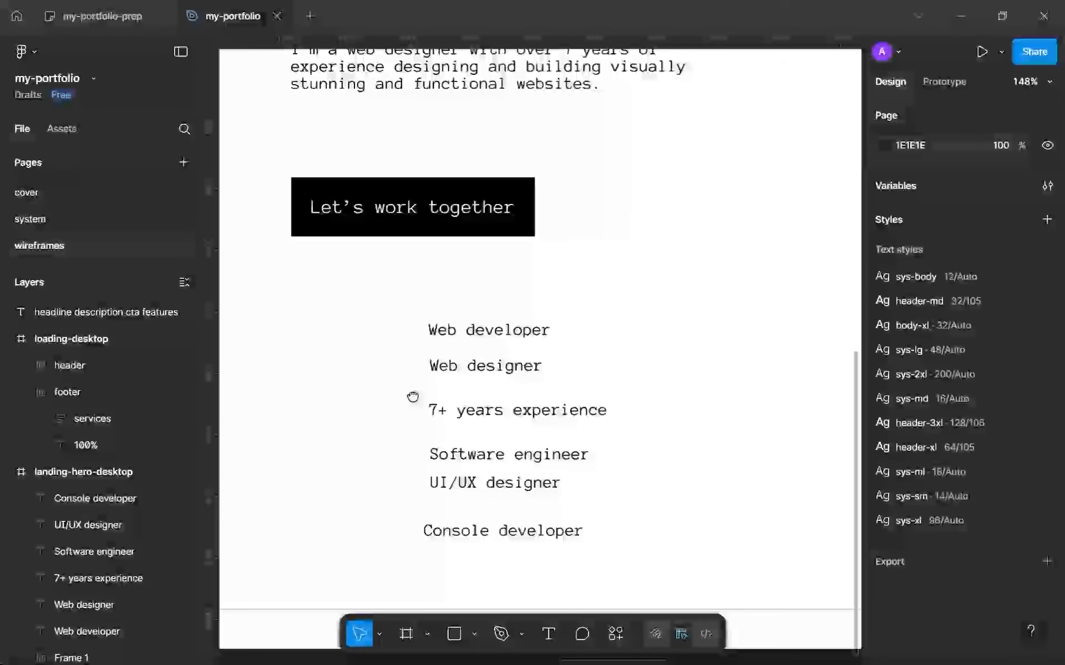
scroll(430, 373, down, 4)
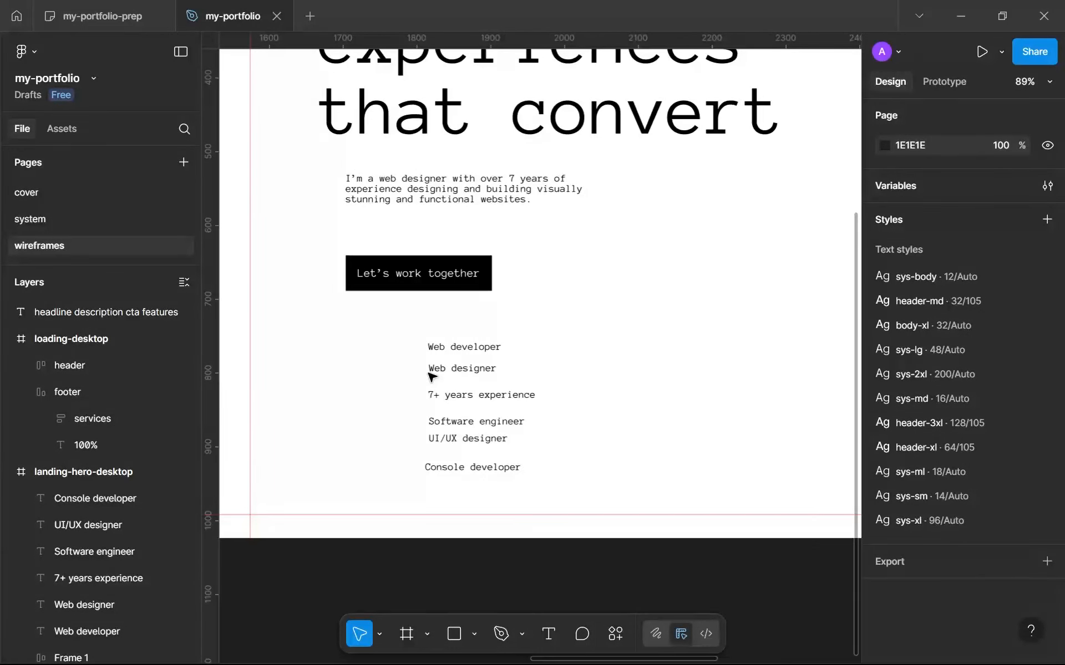
Switch to Chrome, return to the "My portfolio" collection on Dribbble and search the shots for "swiss design".
mouse_move(653, 664)
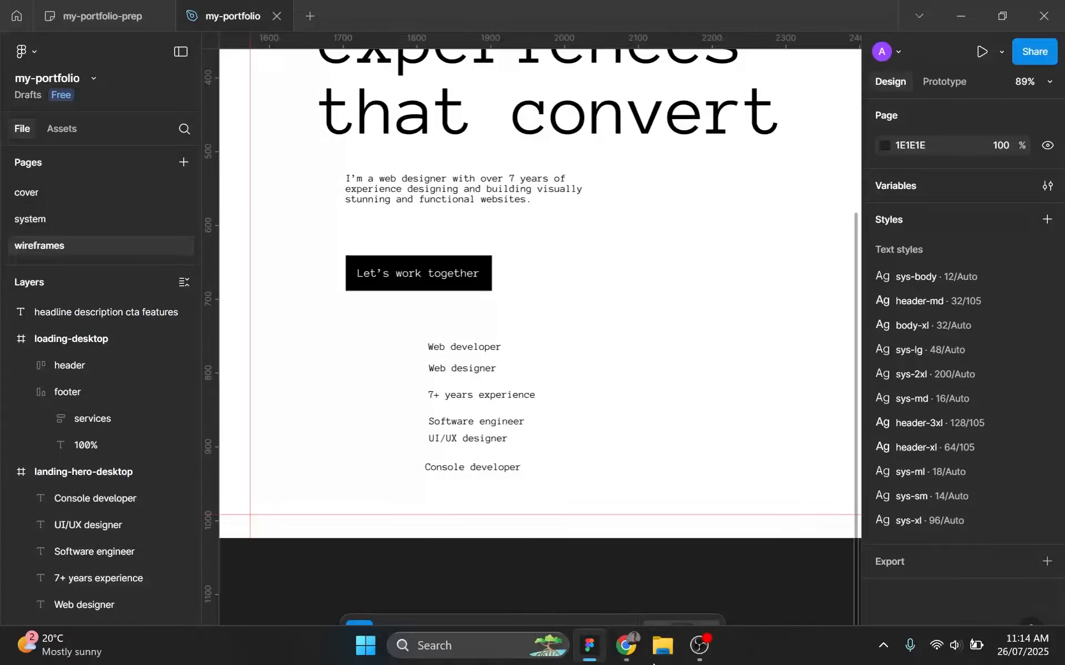
click(625, 646)
scroll(518, 191, up, 2)
click(502, 17)
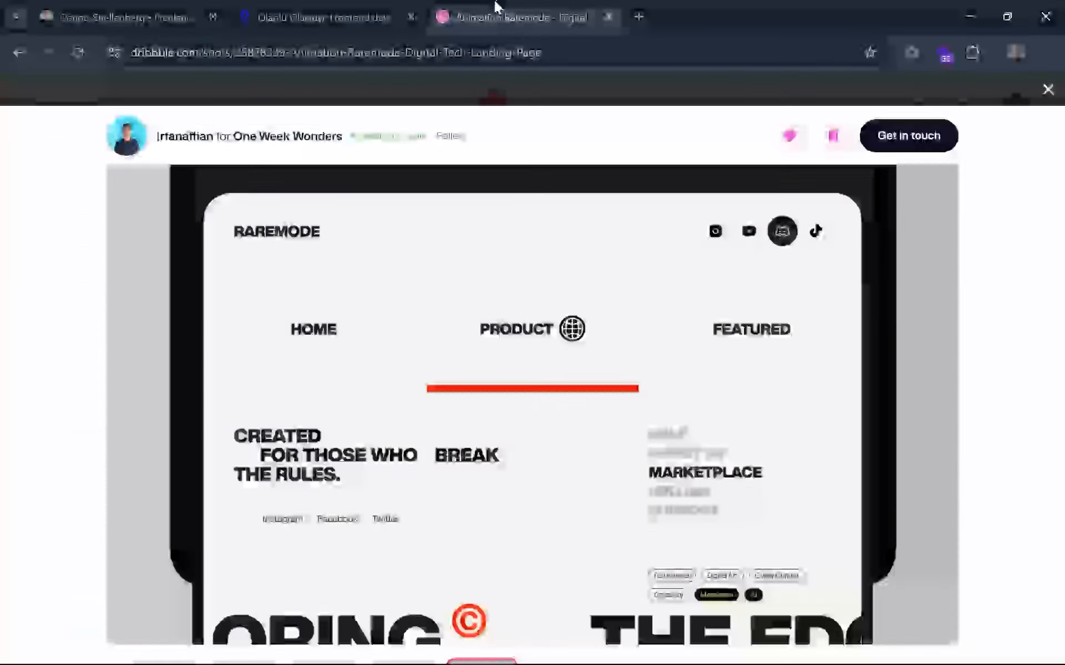
scroll(429, 131, up, 4)
click(469, 93)
click(366, 111)
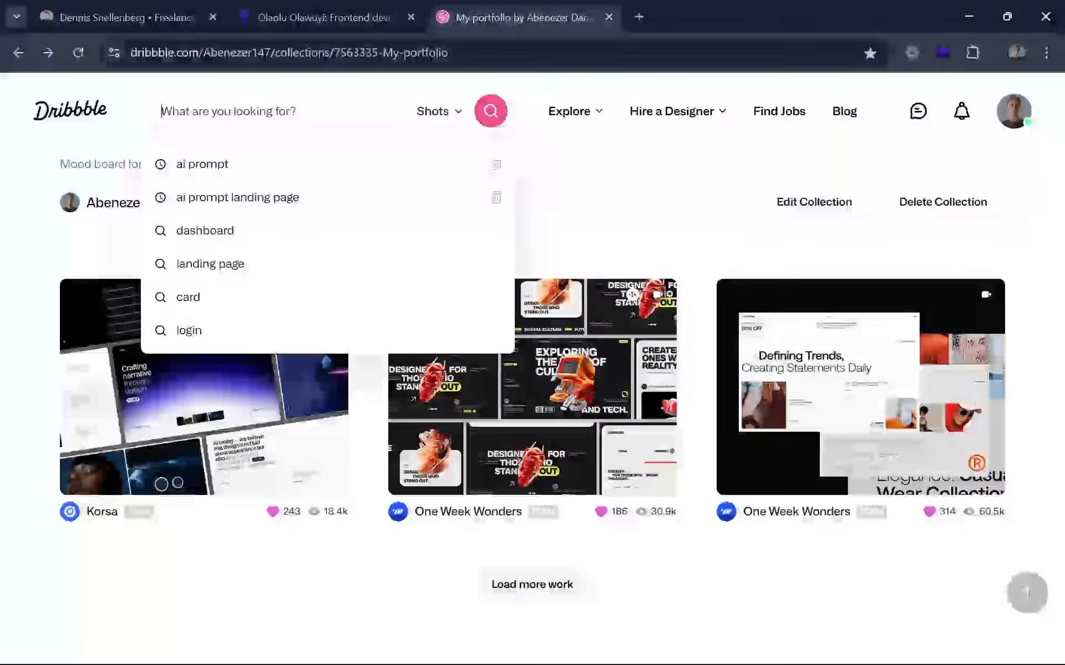
text(swiss)
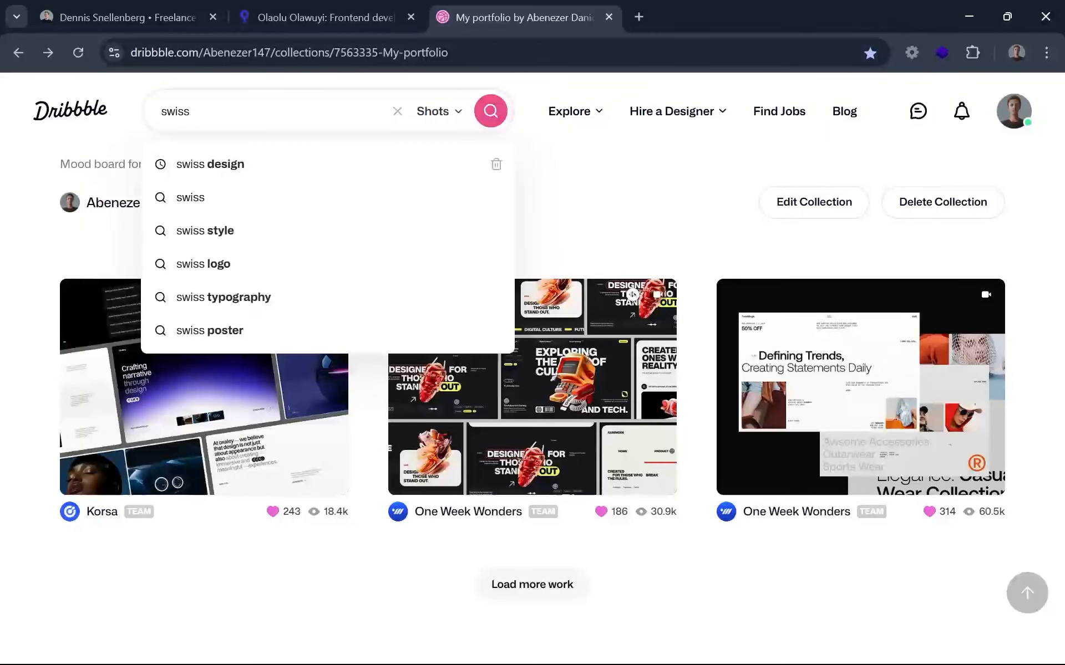
click(343, 175)
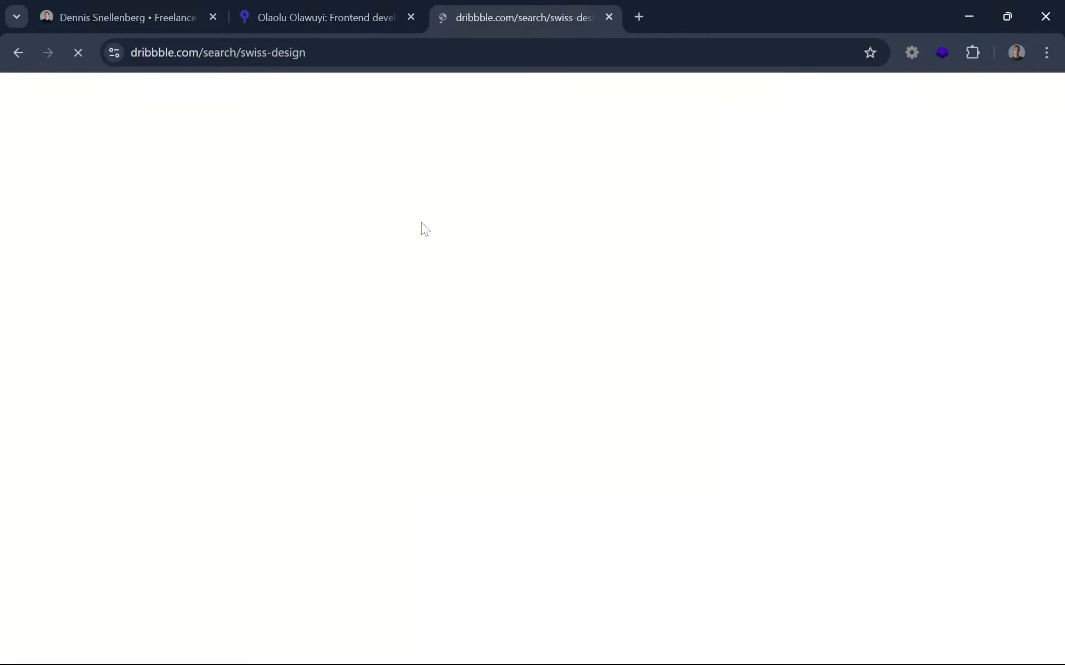
Like the Dipa Inhouse influencer website shot and the Foka product website shot, and save both to the "My portfolio" collection.
scroll(542, 392, down, 2)
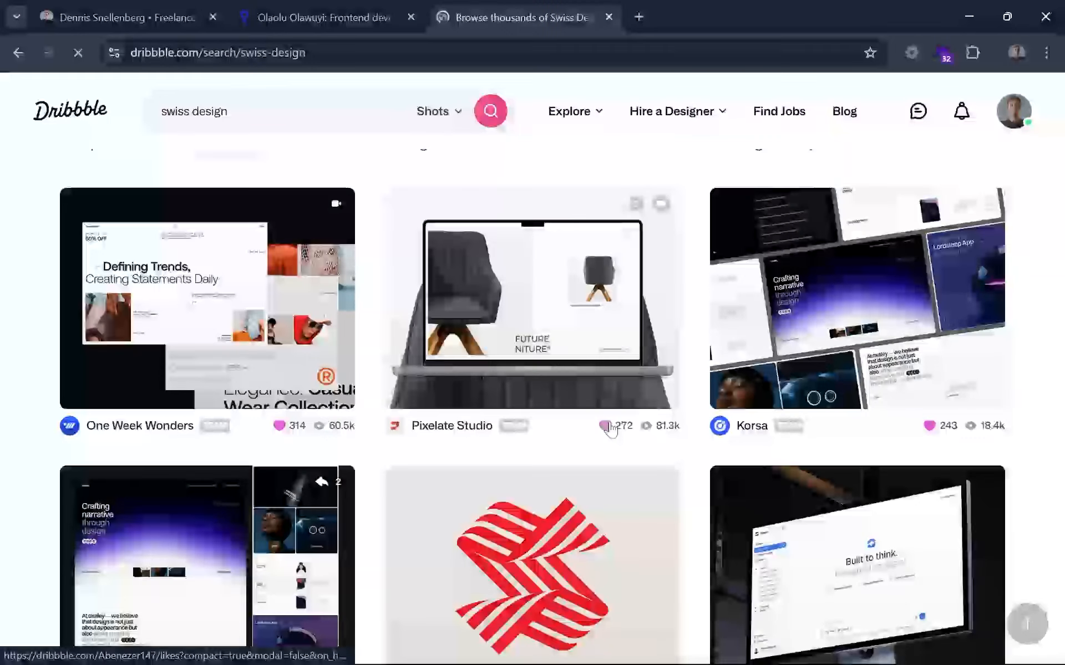
scroll(487, 362, down, 1)
scroll(486, 364, up, 3)
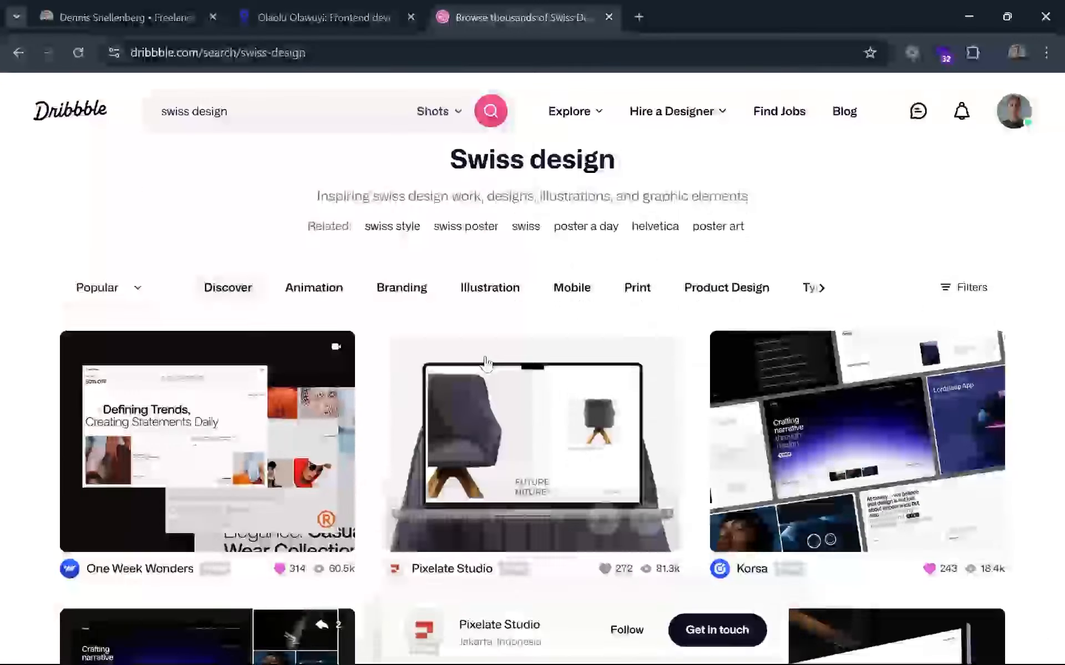
scroll(485, 363, down, 5)
scroll(361, 384, down, 1)
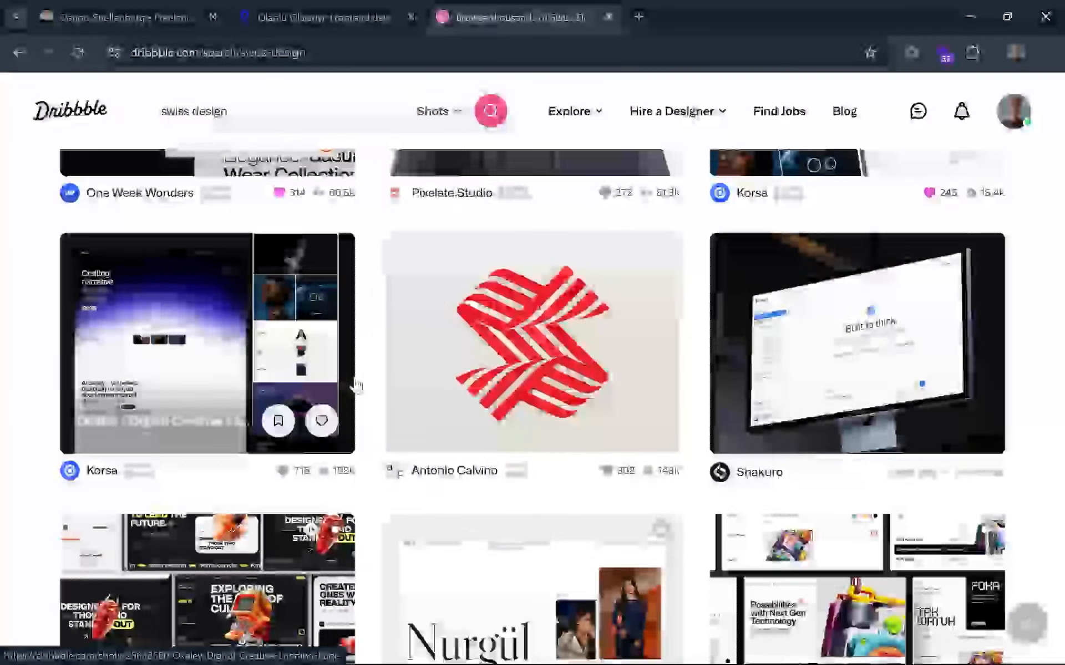
scroll(357, 384, down, 6)
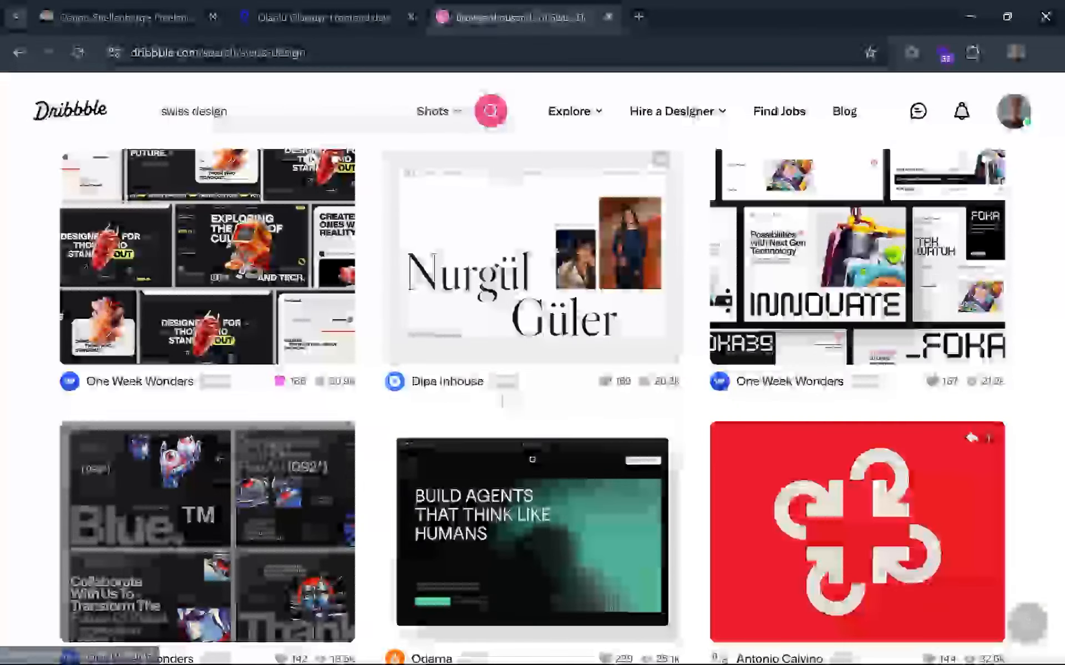
click(643, 340)
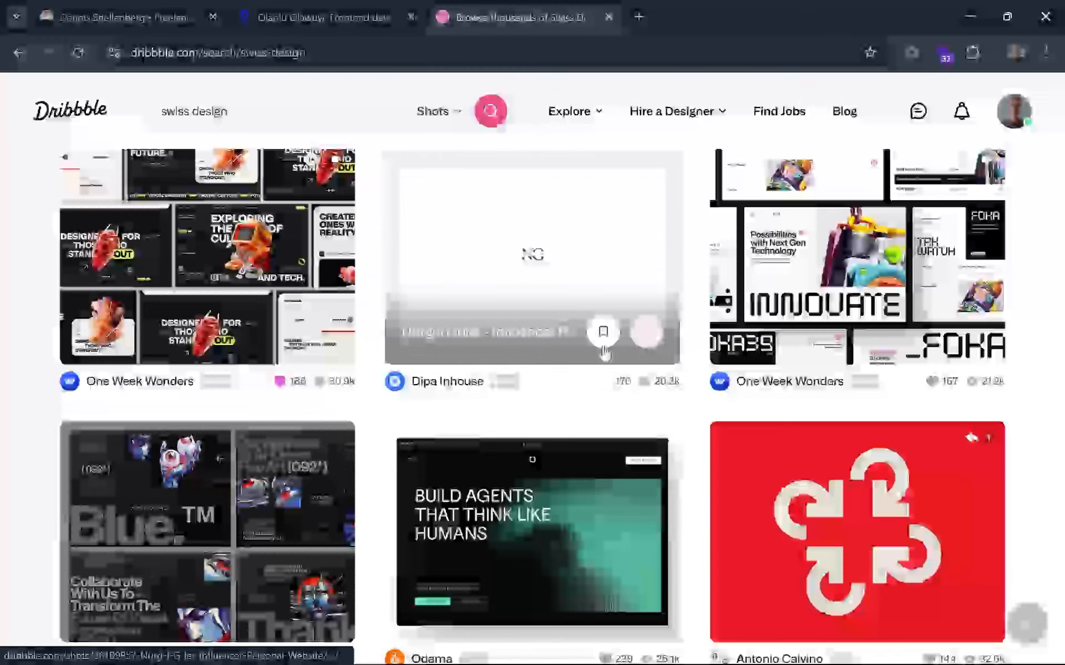
click(604, 343)
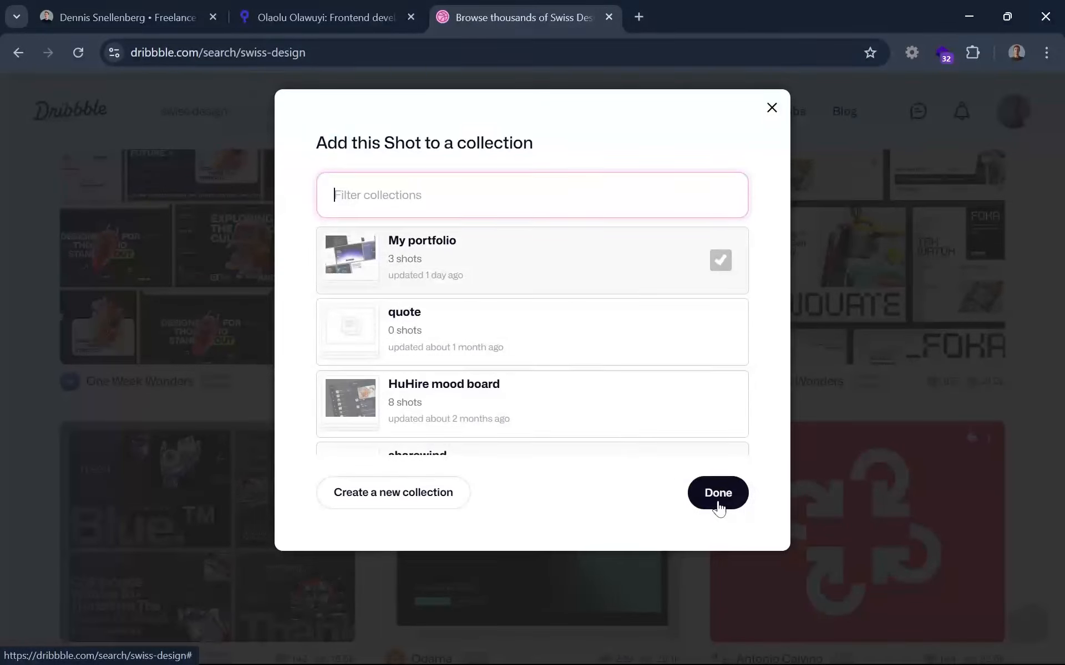
click(718, 493)
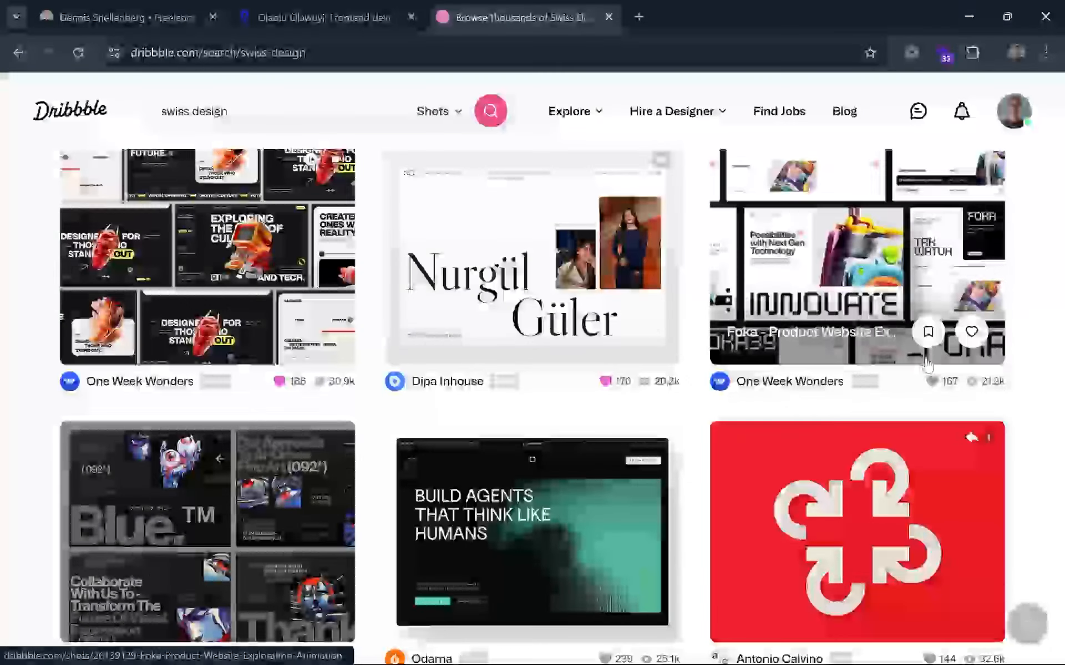
click(921, 341)
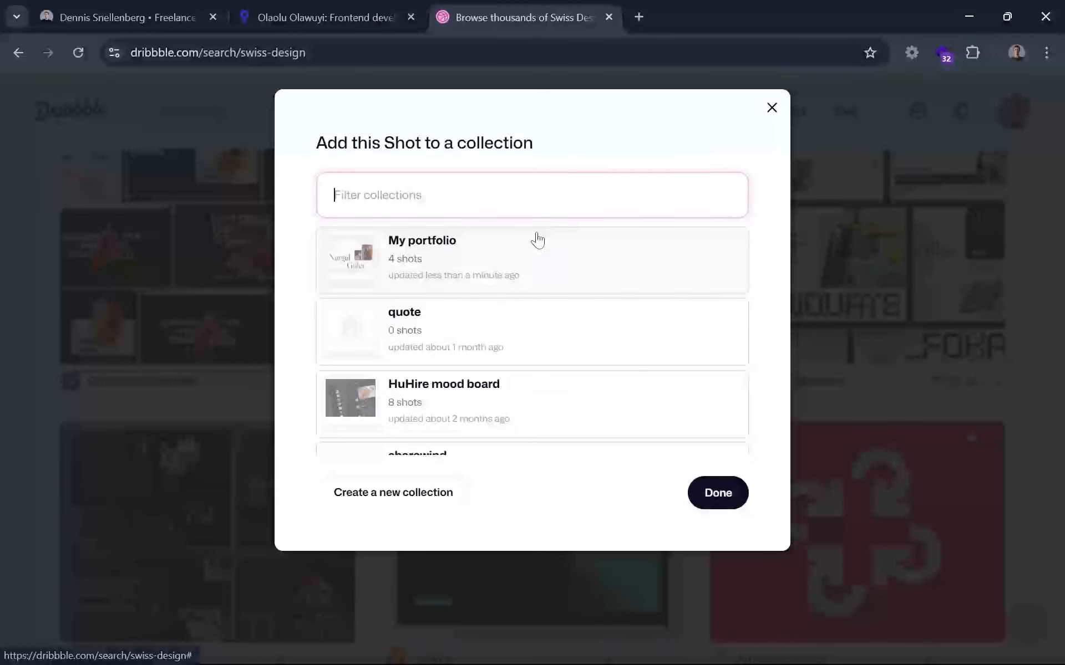
click(727, 491)
Find the Pixelate Studio beauty shot further down the Swiss design results and save it to the "My portfolio" collection.
scroll(514, 371, down, 5)
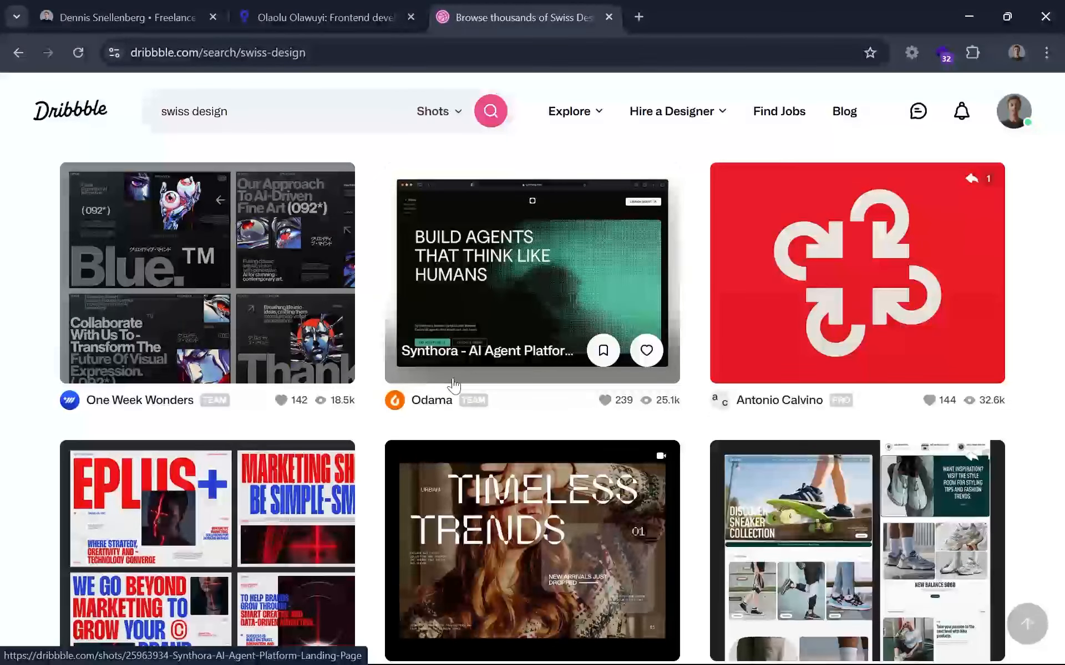
scroll(455, 385, down, 2)
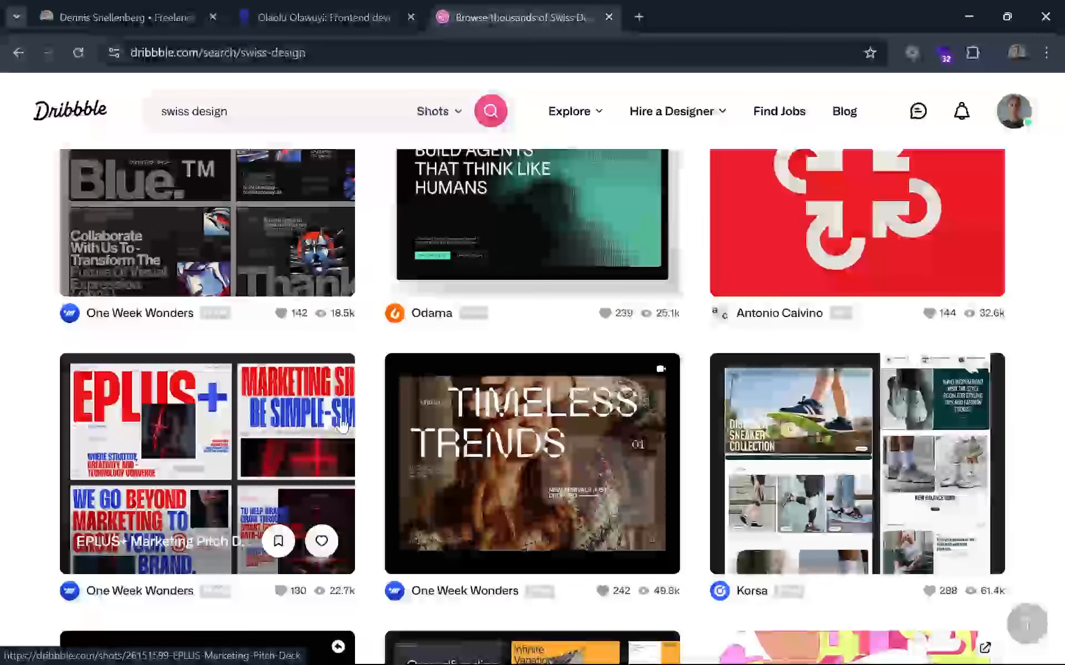
scroll(379, 395, up, 3)
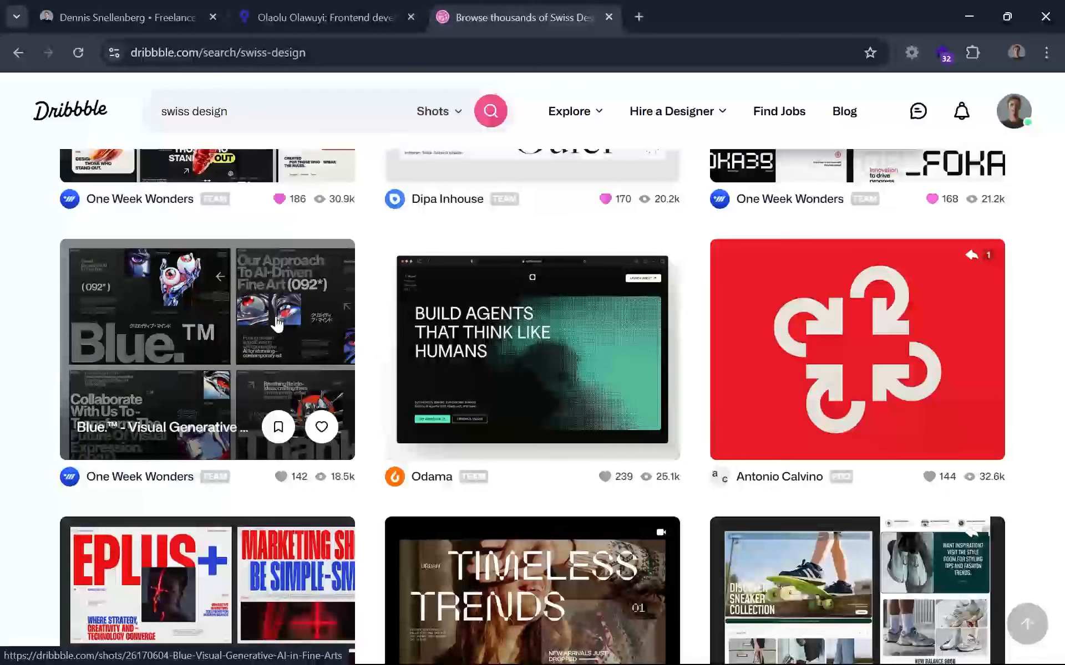
scroll(298, 320, down, 5)
mouse_move(409, 282)
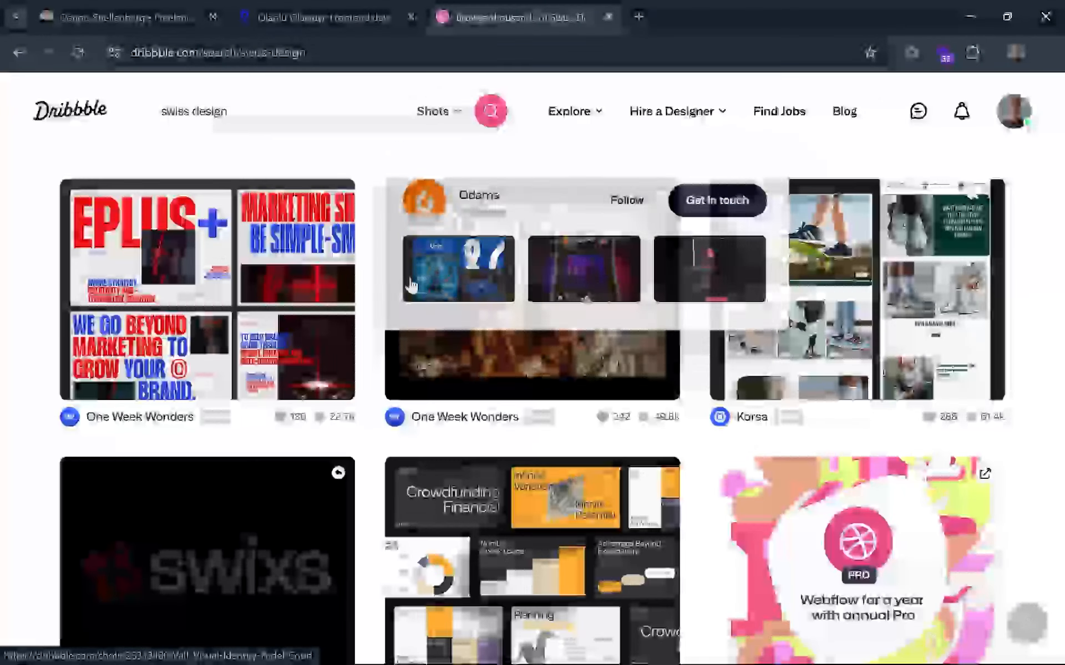
scroll(410, 286, up, 2)
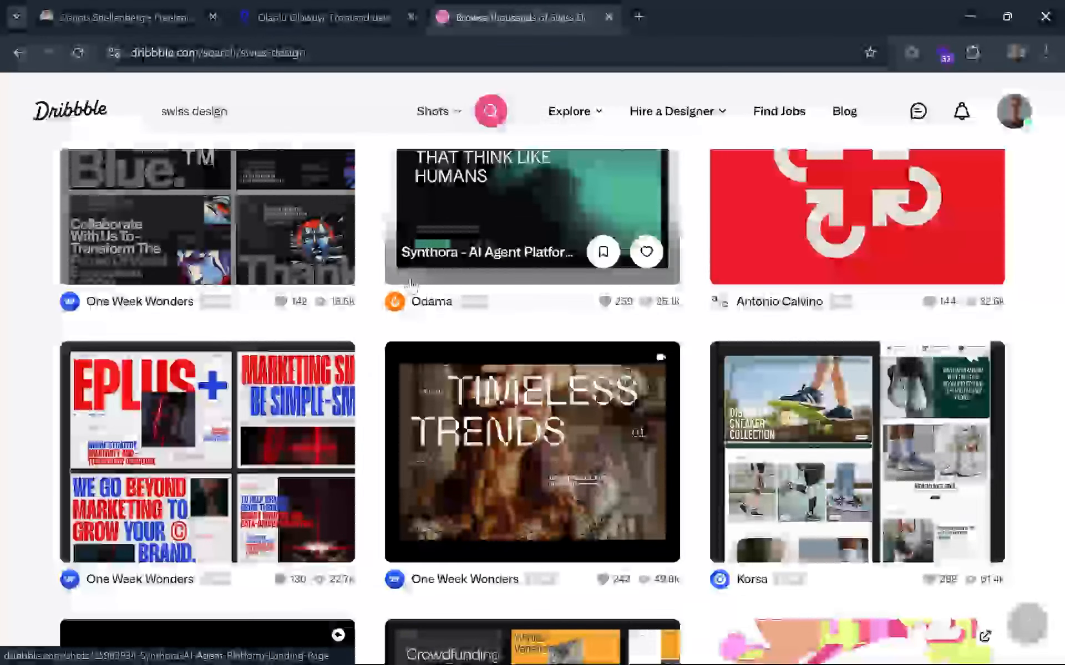
scroll(413, 285, down, 10)
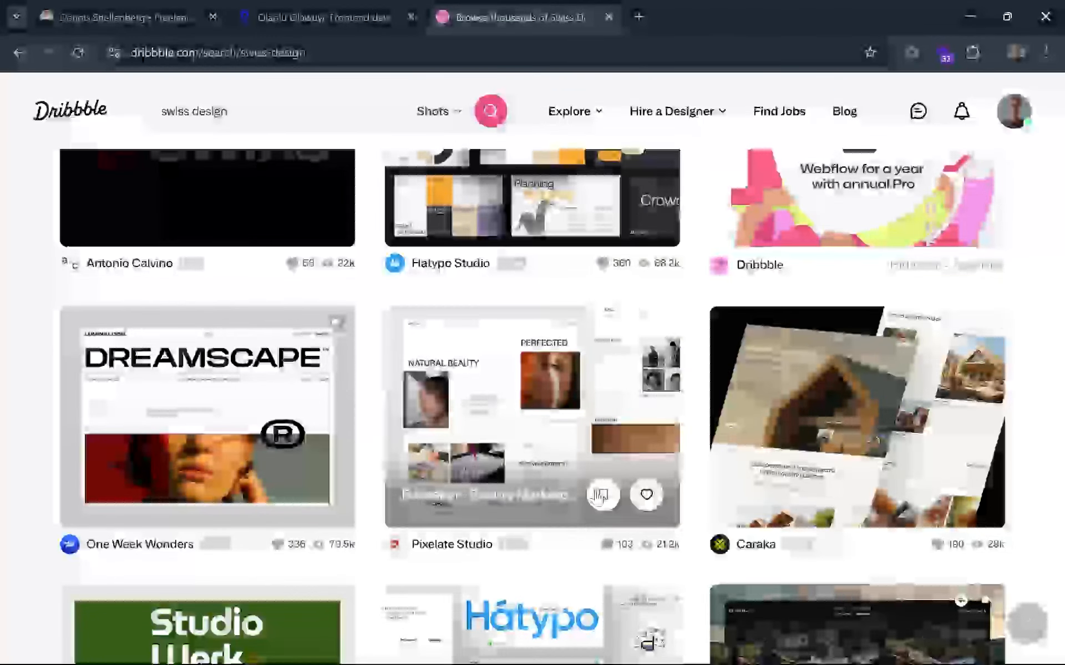
click(665, 495)
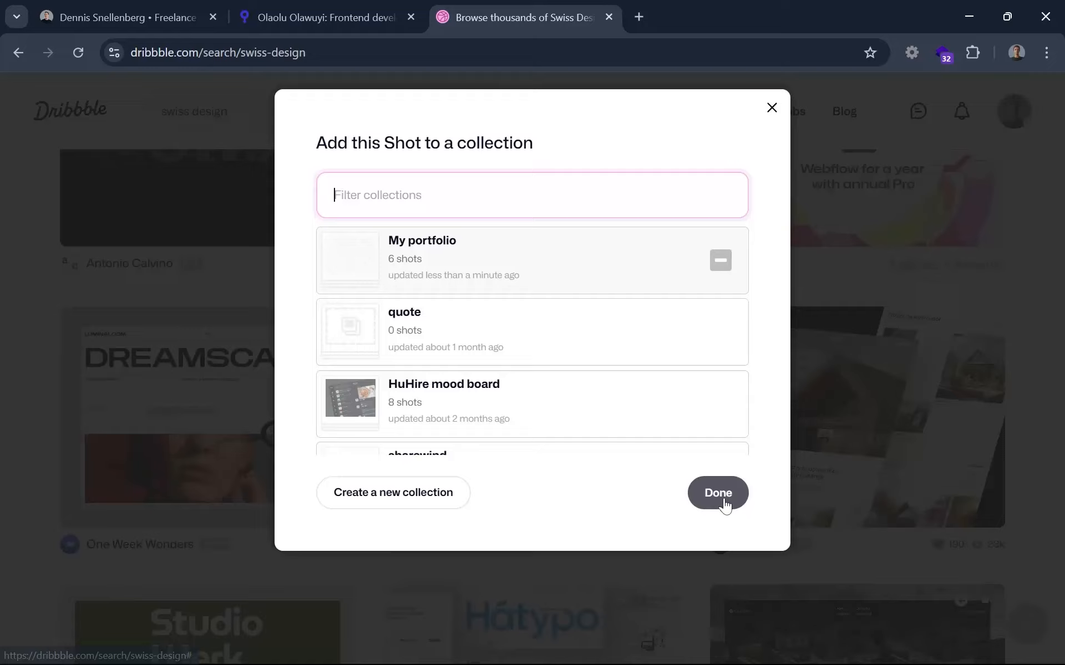
click(721, 496)
Look through more Swiss design results, and return to the "My portfolio" collection to load its remaining shots.
scroll(670, 493, down, 8)
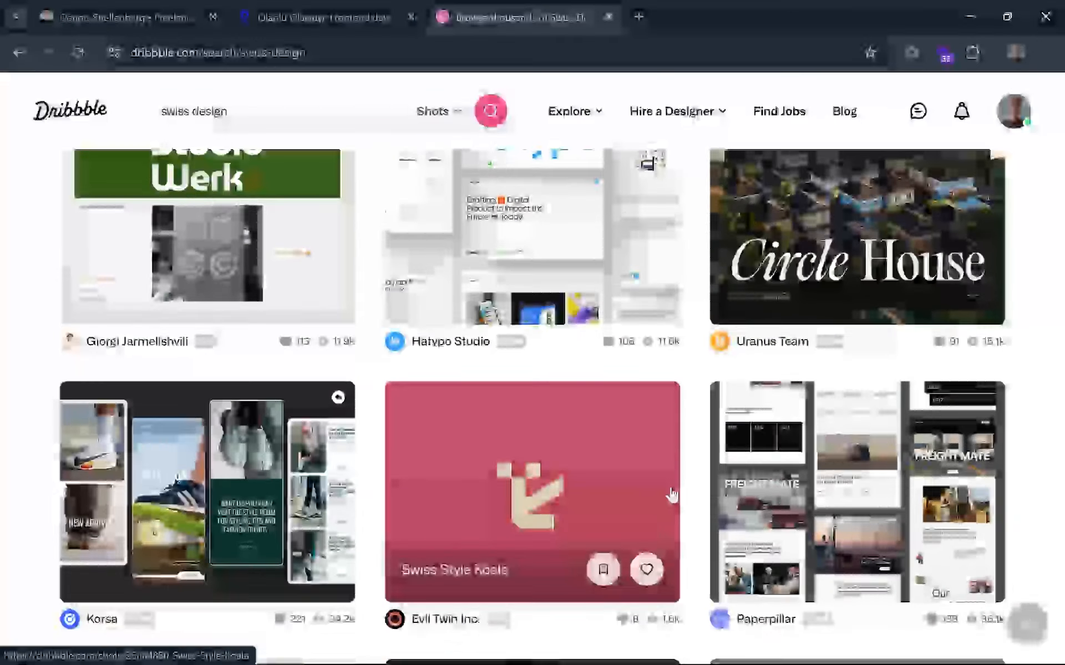
scroll(670, 493, up, 2)
scroll(671, 494, down, 4)
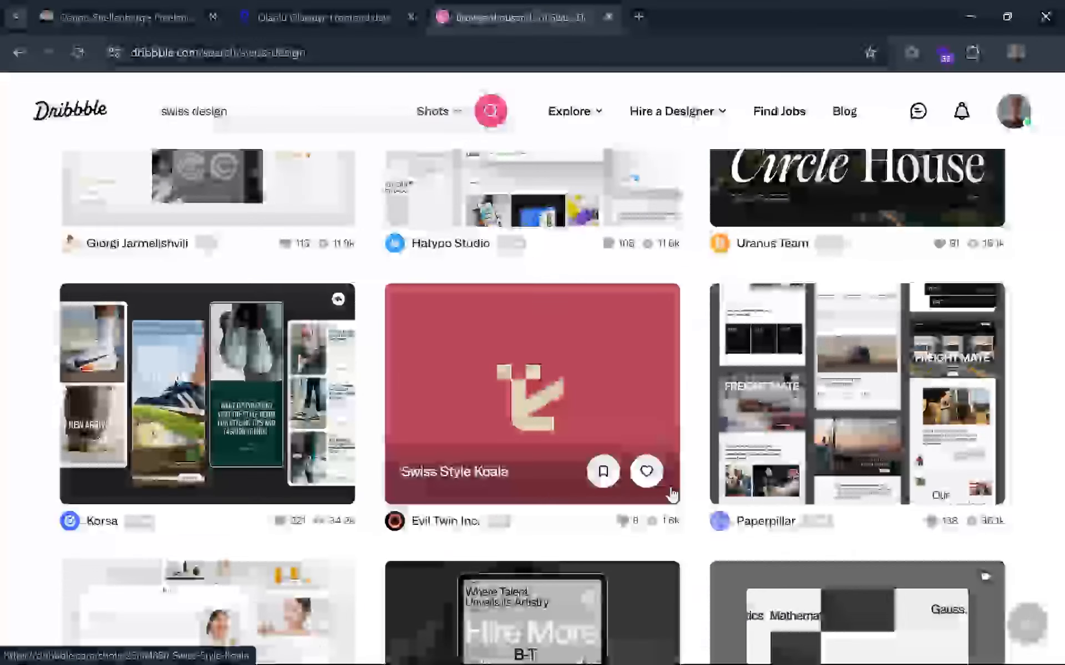
scroll(671, 494, down, 3)
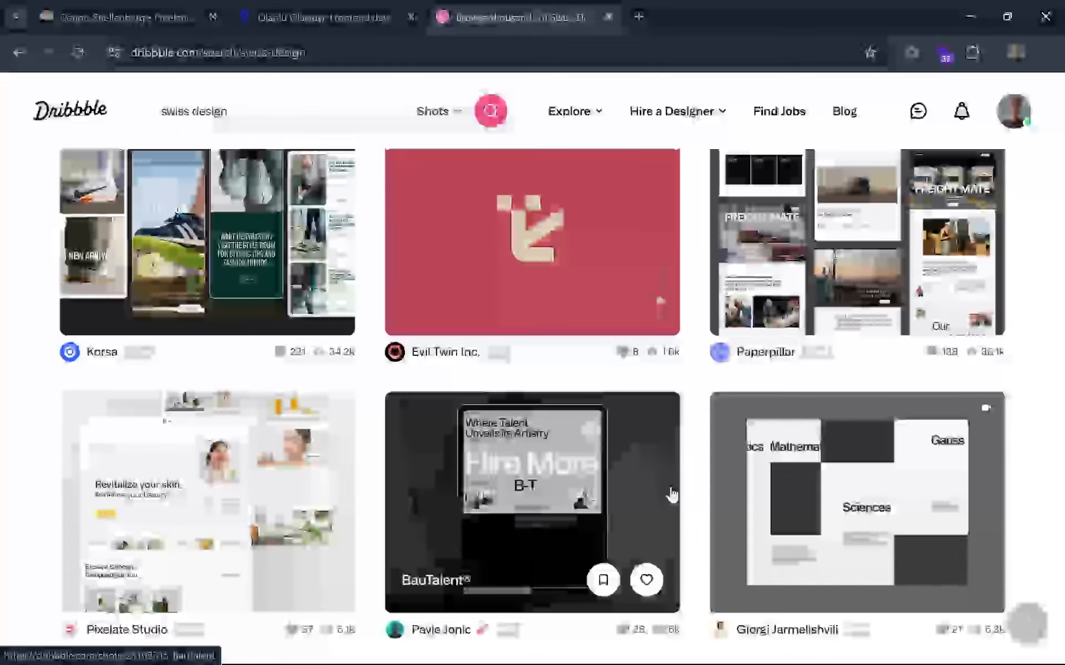
scroll(480, 444, down, 2)
scroll(480, 444, down, 7)
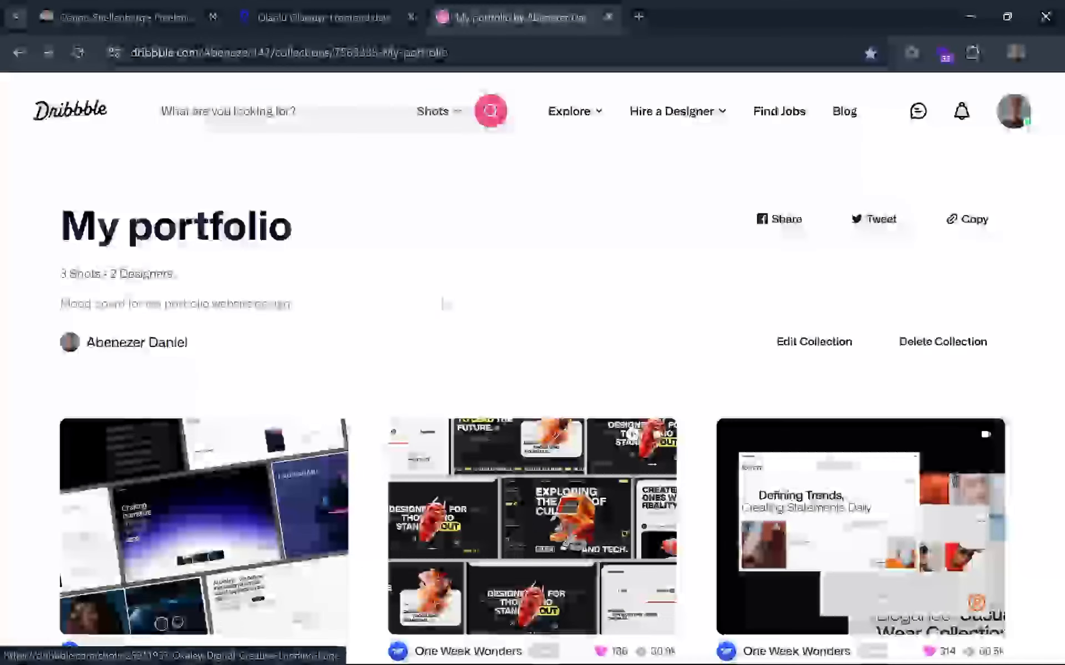
scroll(549, 399, down, 5)
click(549, 401)
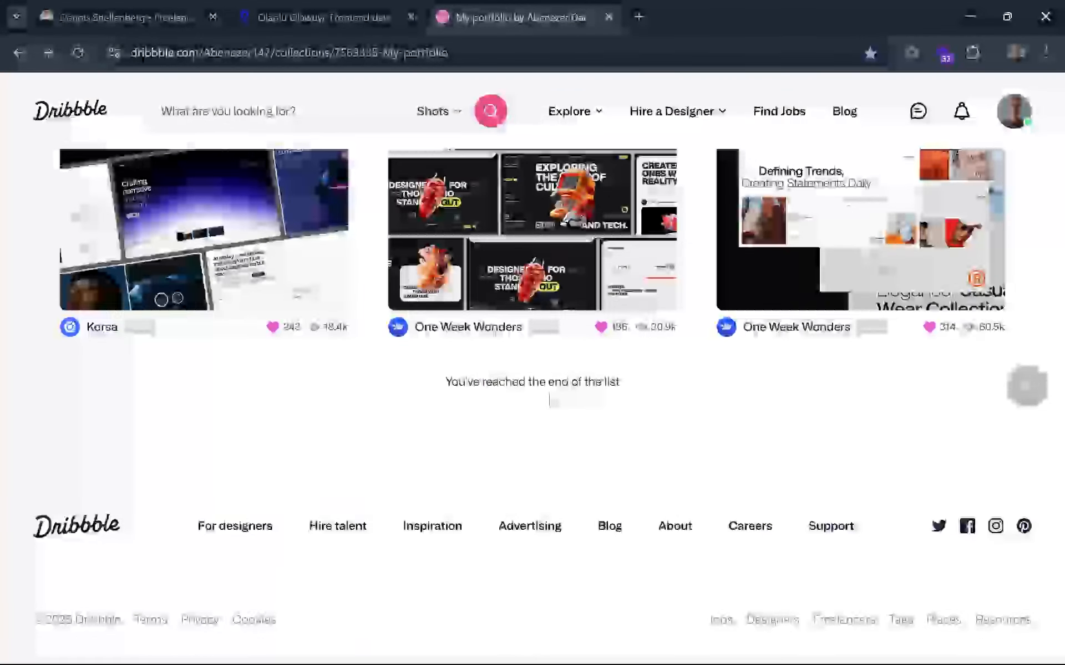
Look over the collection's saved shots, then examine the navigation, headline and image layout of the Baseskin beauty marketplace shot and close it.
scroll(550, 400, up, 4)
scroll(550, 400, down, 1)
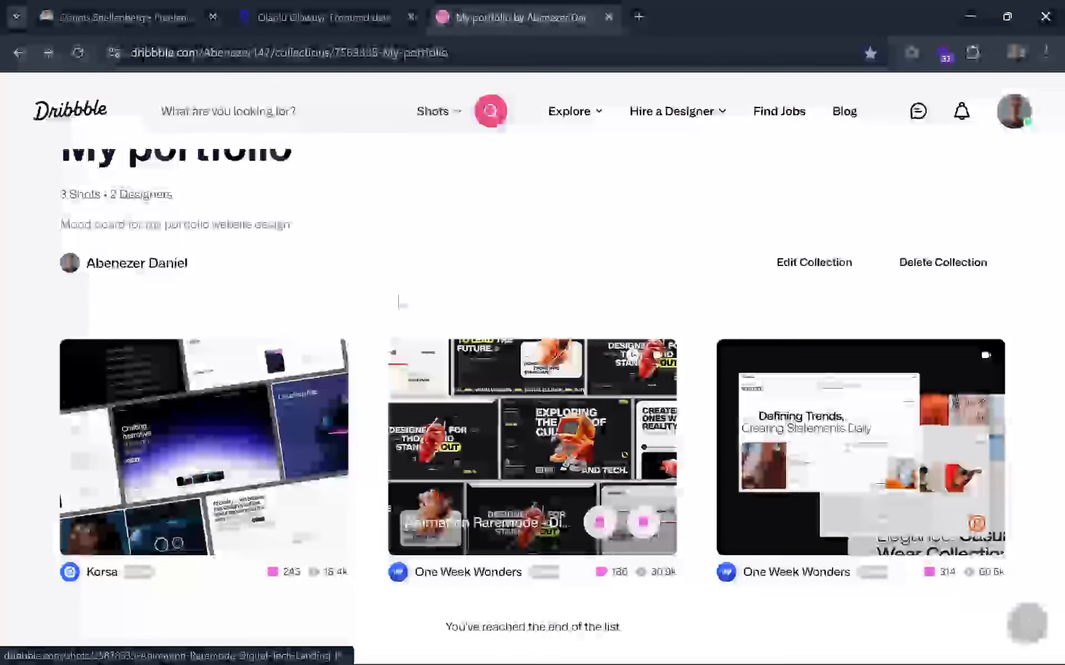
scroll(399, 299, up, 1)
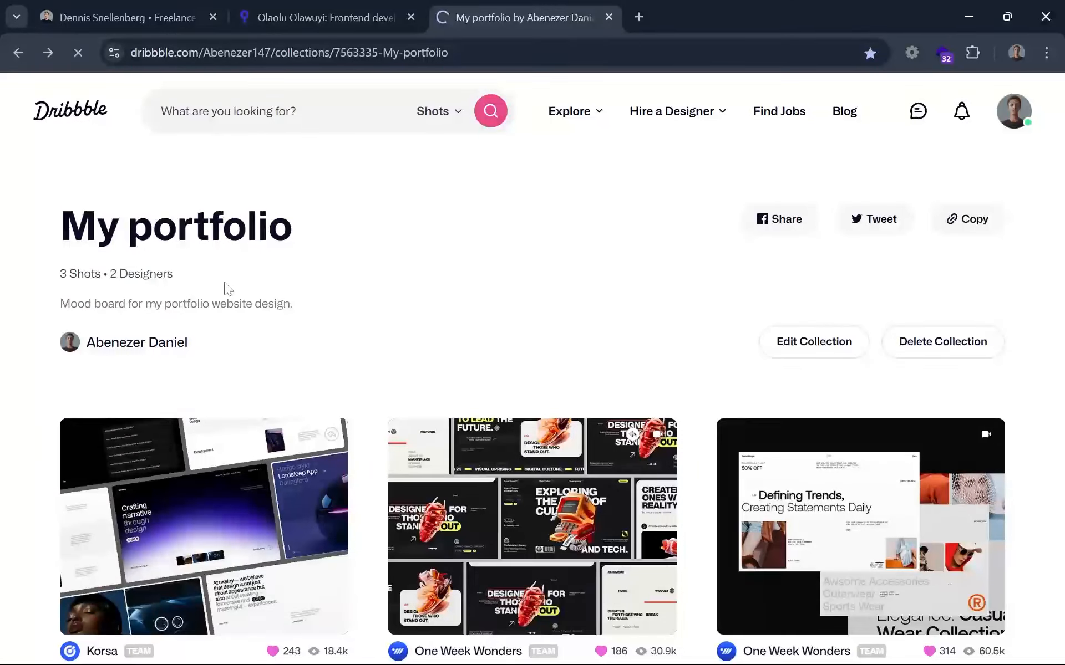
scroll(226, 287, down, 5)
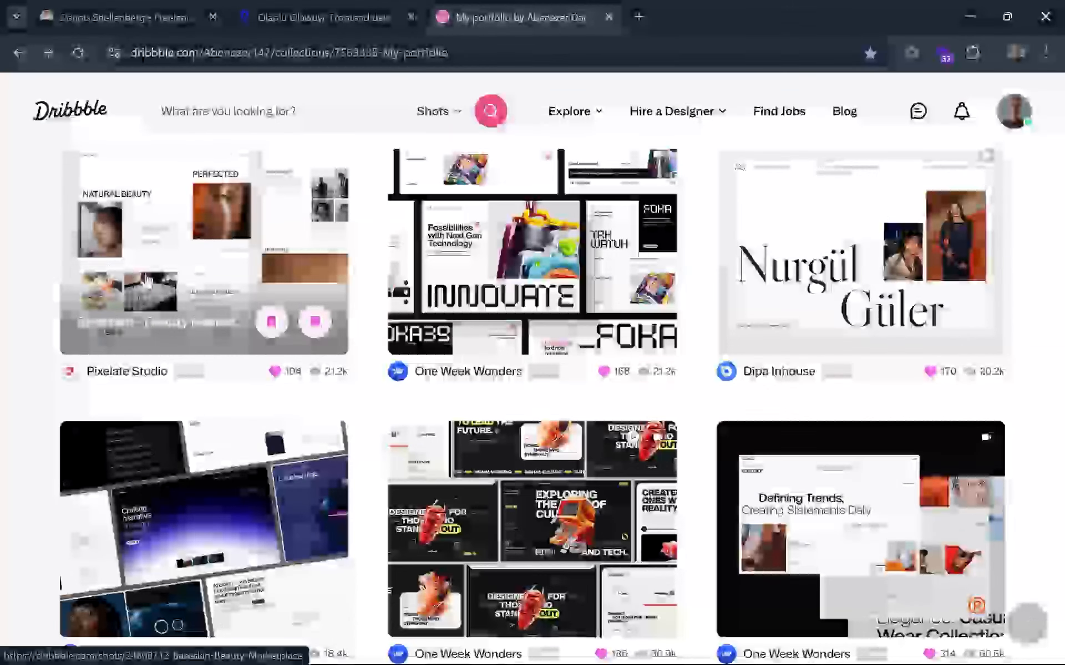
click(165, 239)
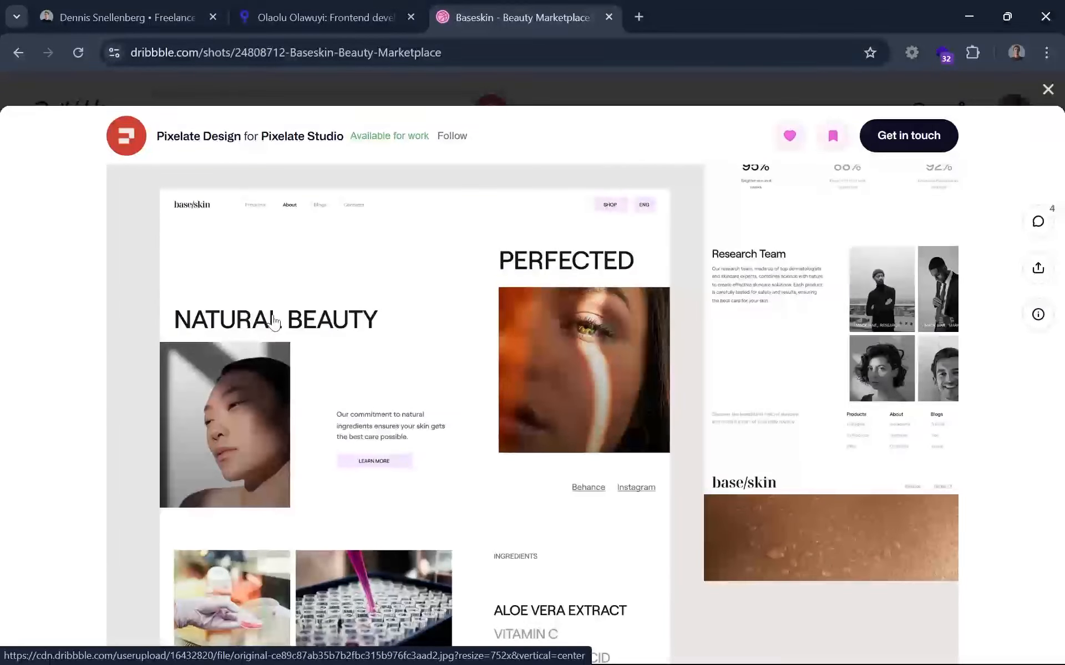
scroll(274, 323, down, 4)
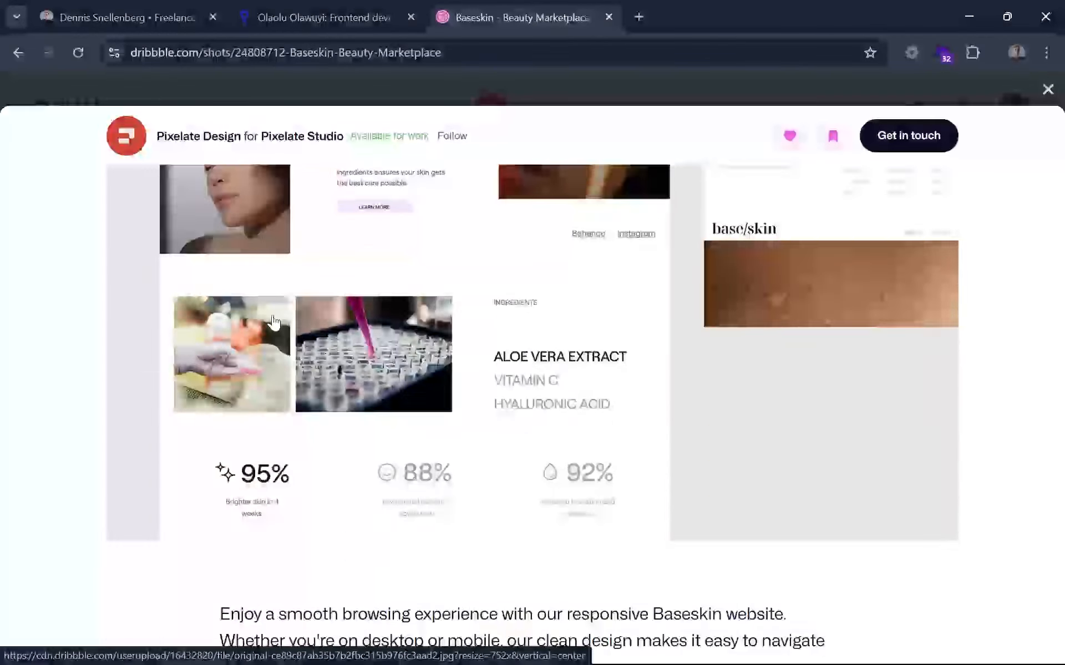
scroll(274, 323, up, 4)
scroll(274, 323, up, 2)
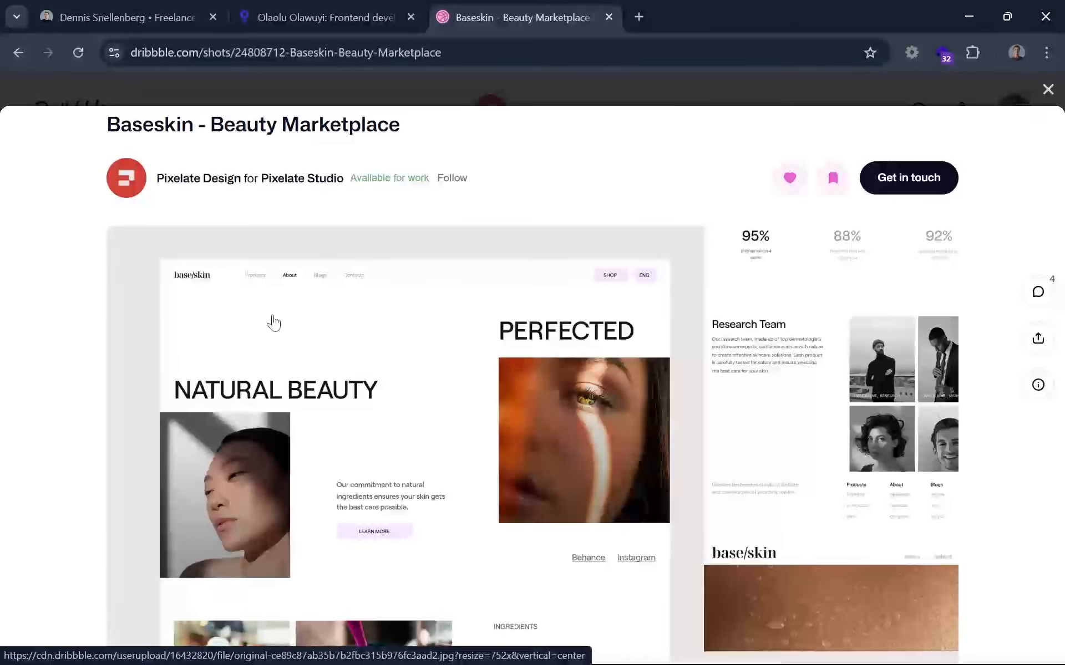
scroll(274, 323, down, 2)
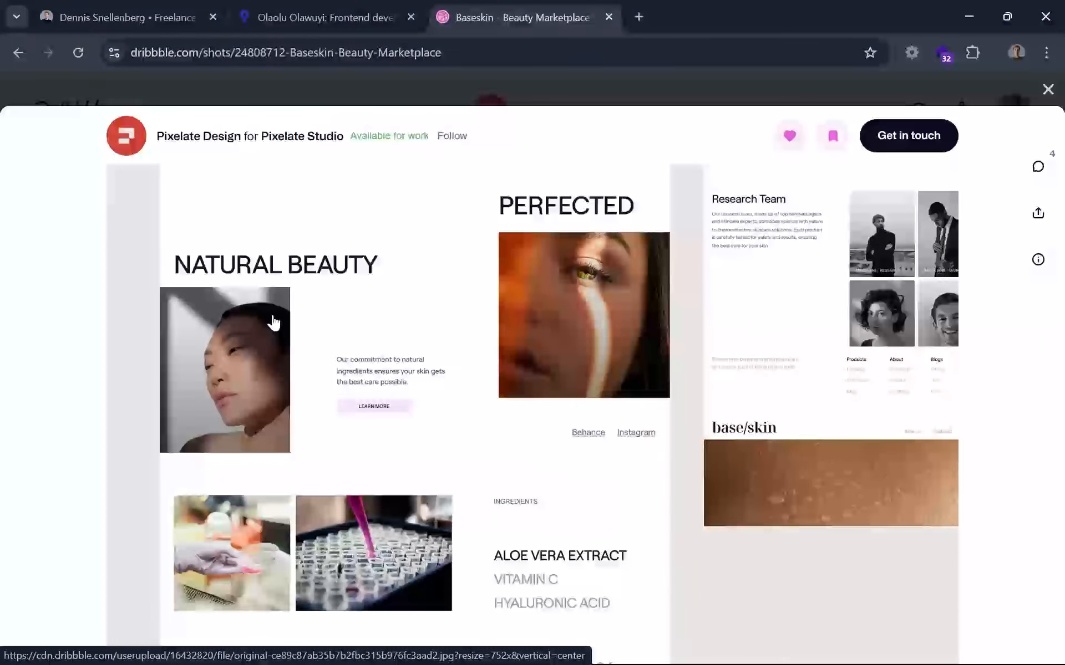
scroll(406, 311, up, 3)
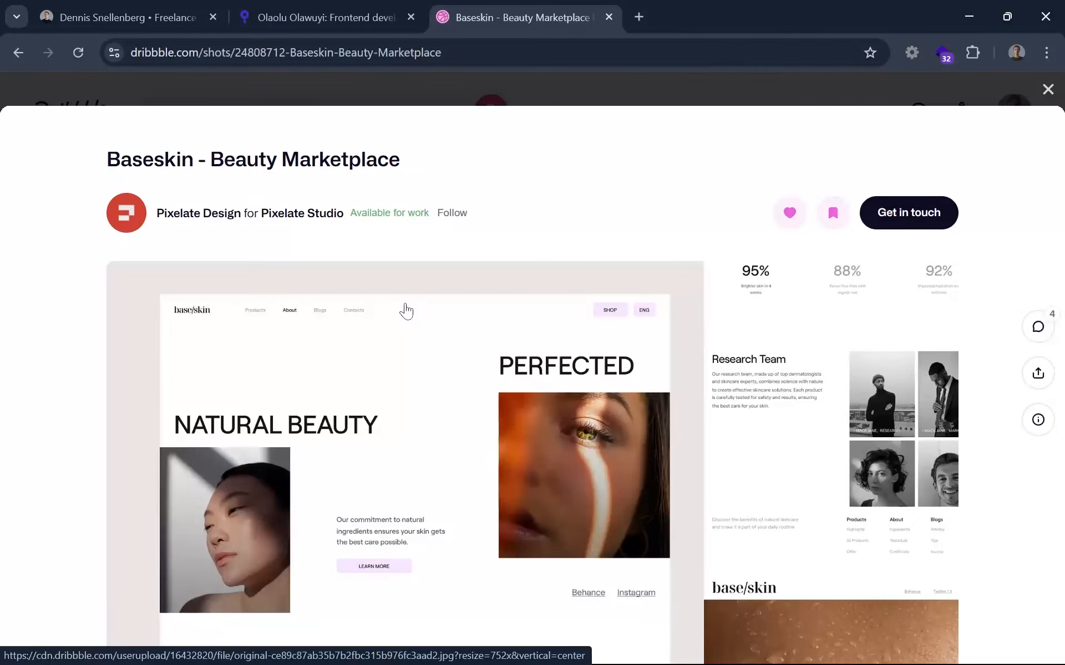
scroll(406, 312, down, 2)
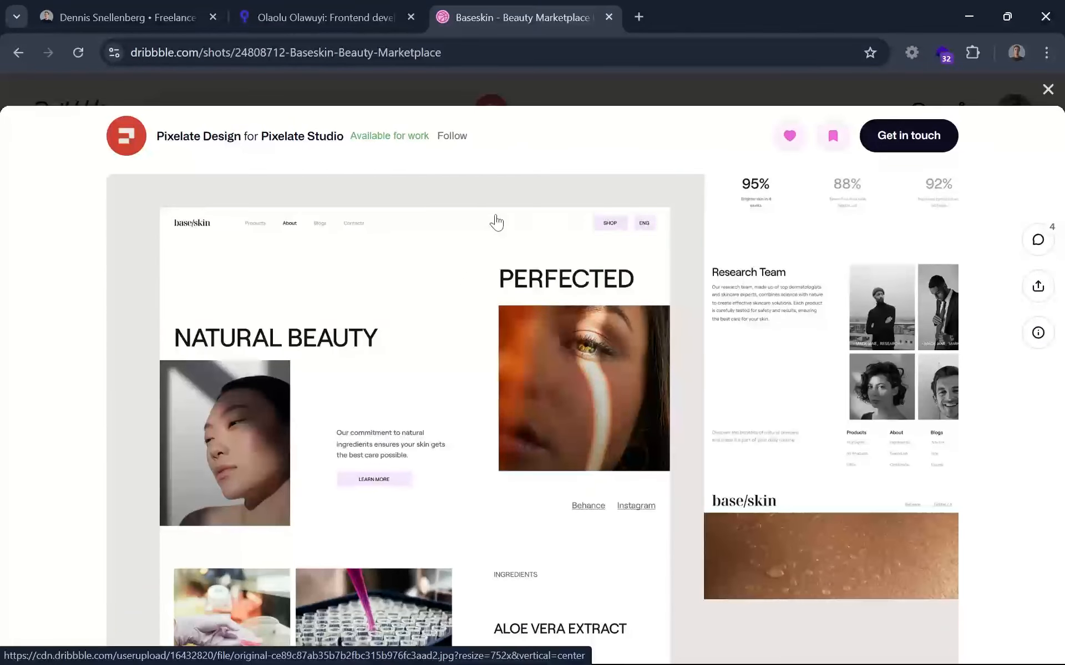
click(1047, 89)
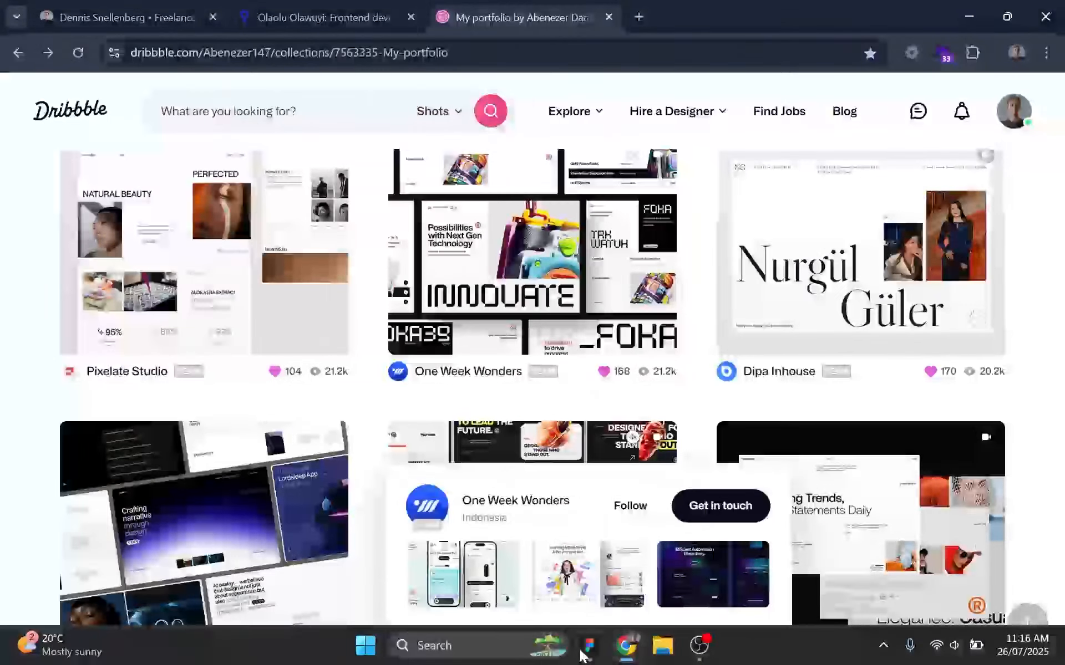
Switch to Figma and wrap the "Web developer" text on the landing-hero-desktop frame in an auto layout frame.
click(583, 654)
scroll(524, 307, down, 3)
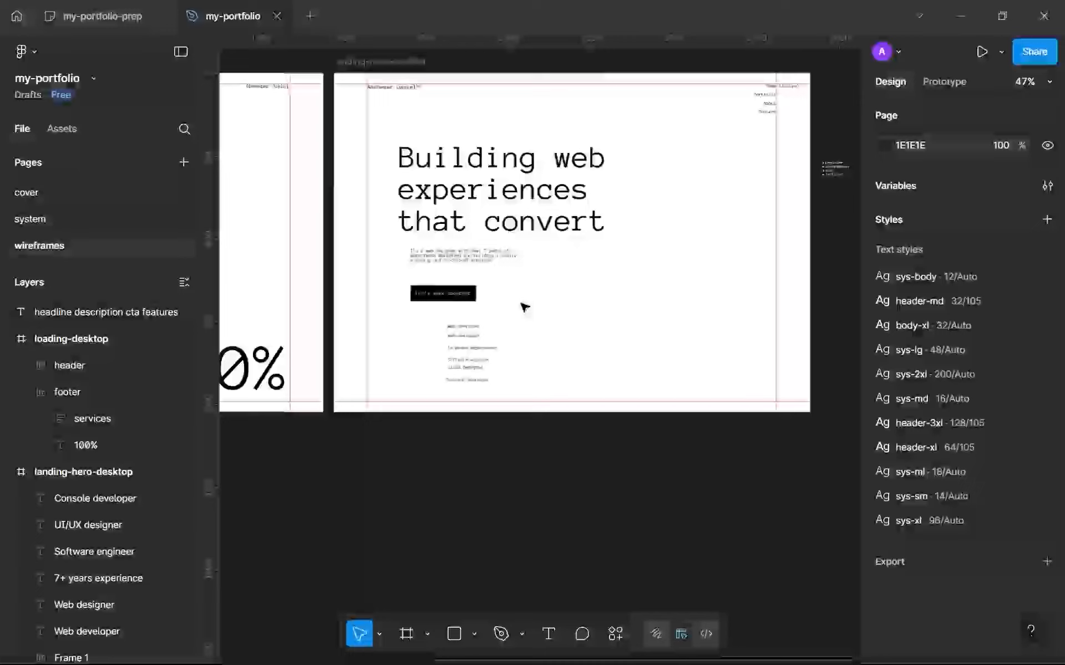
scroll(524, 306, down, 2)
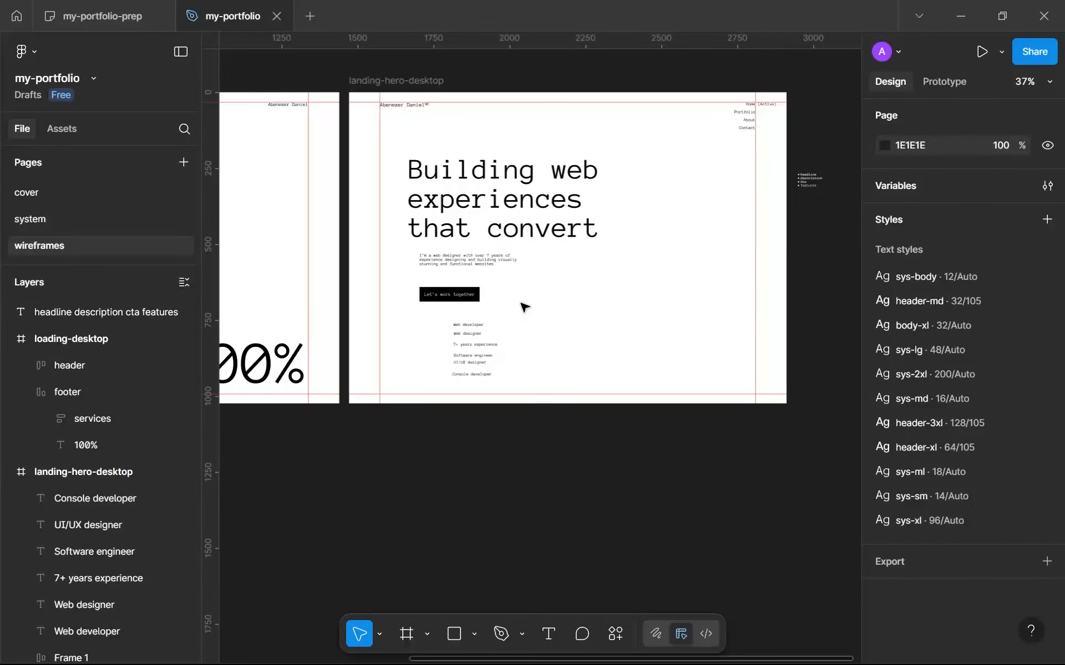
scroll(524, 307, up, 2)
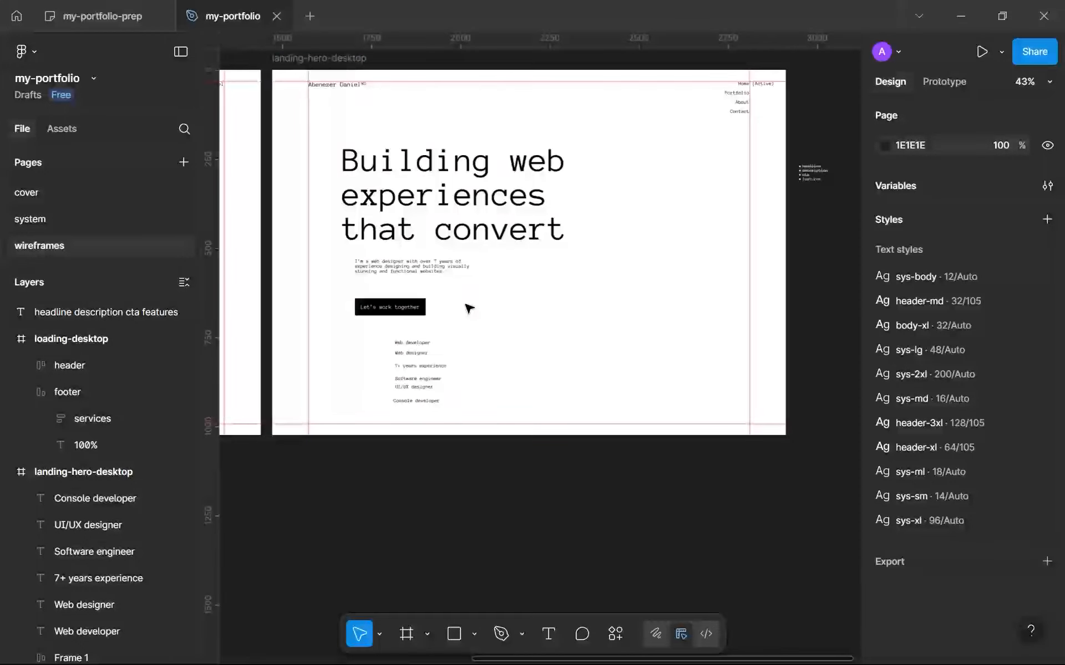
drag(410, 124, 443, 392)
click(461, 410)
ctrl+scroll(466, 413, up, 5)
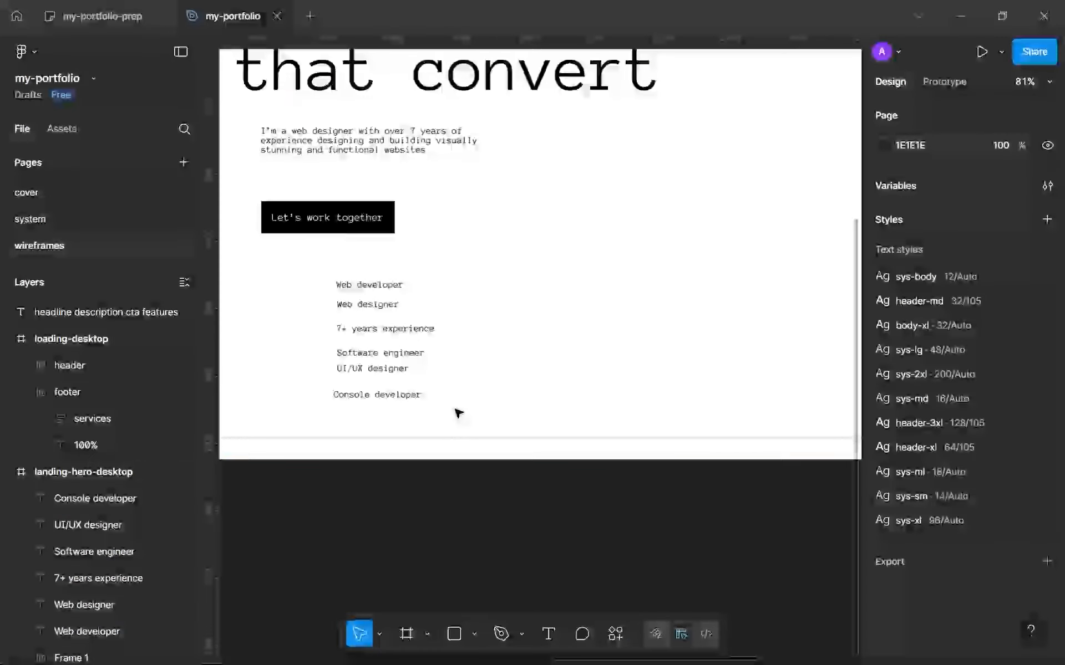
ctrl+scroll(370, 296, up, 5)
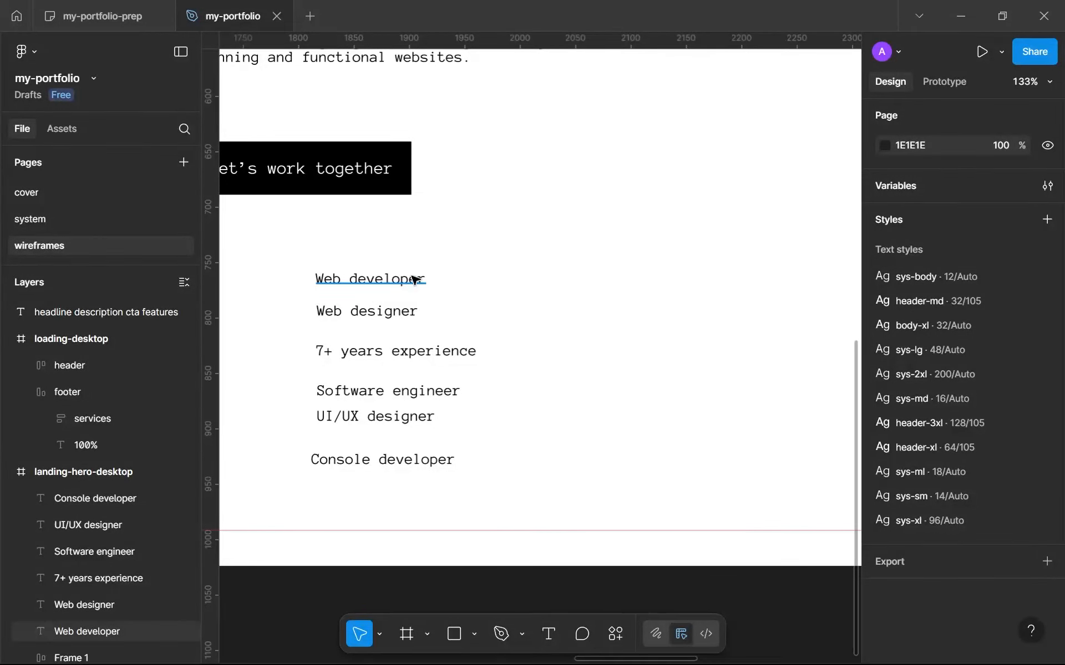
ctrl+scroll(410, 288, up, 10)
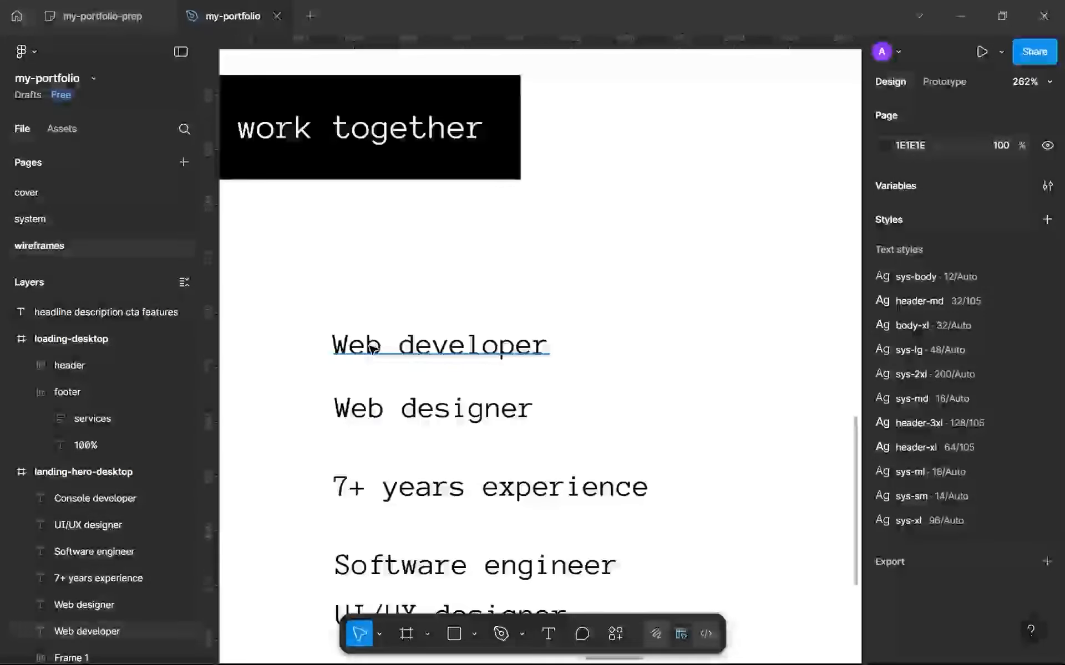
click(401, 364)
key(shift+a)
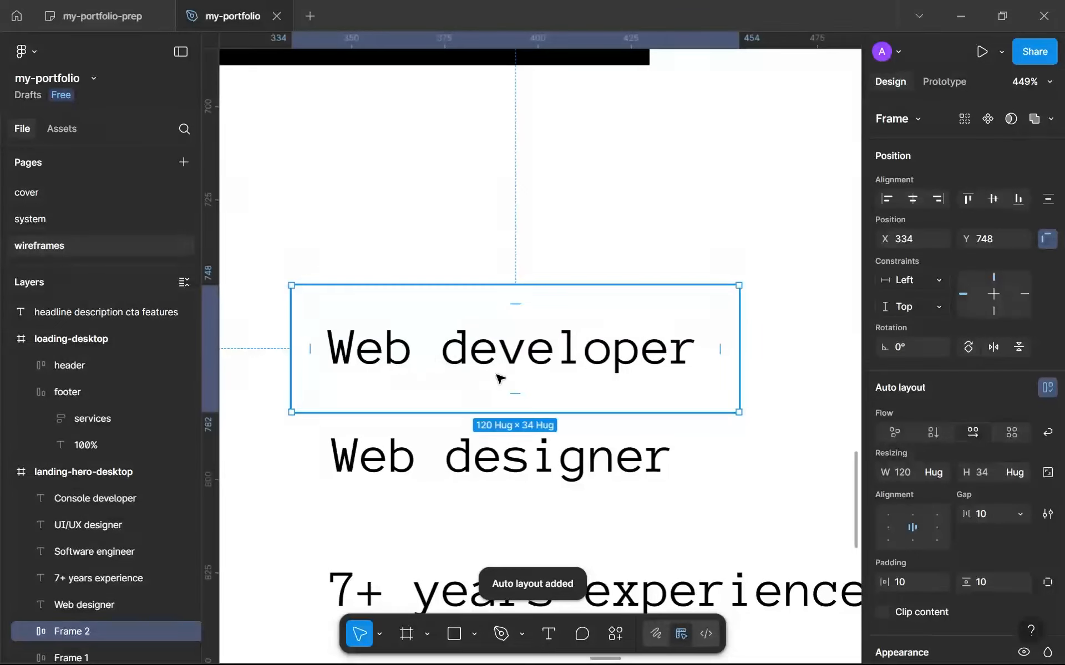
Set the "Web developer" auto layout frame's gap to 0 and both its vertical and horizontal padding to 16.
scroll(931, 471, down, 3)
text(0)
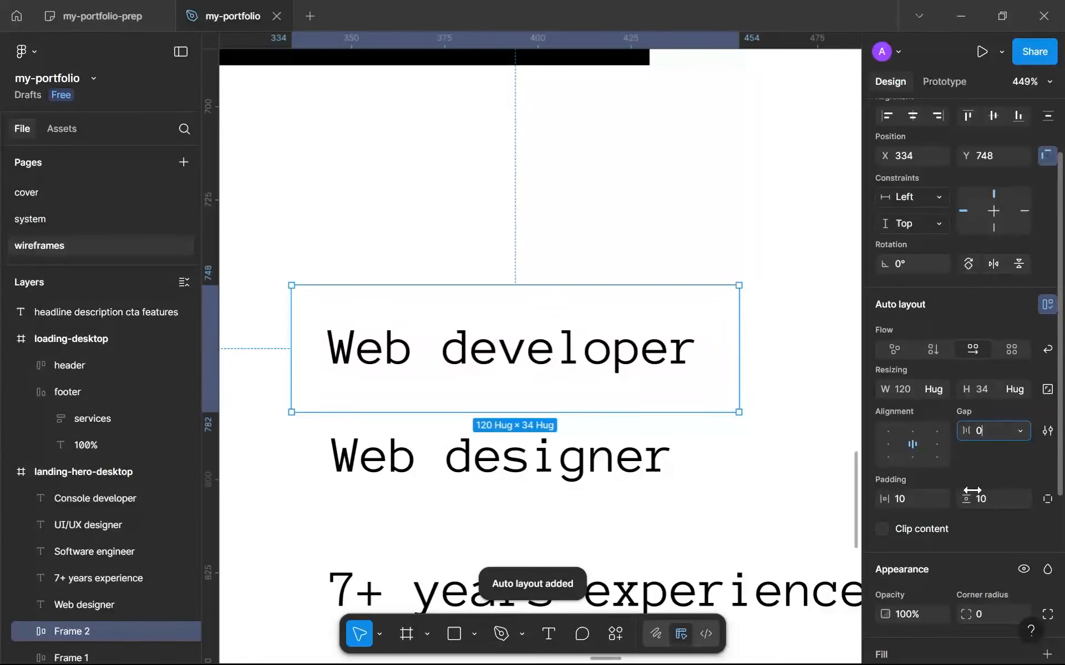
click(982, 499)
text(16)
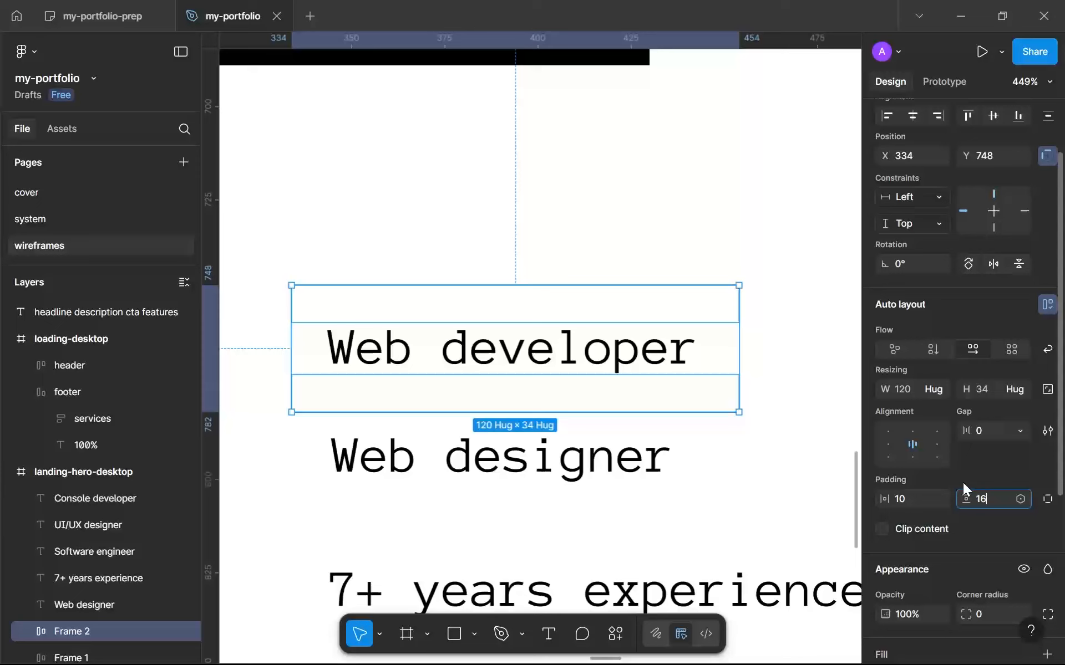
click(913, 498)
text(16)
scroll(942, 443, down, 3)
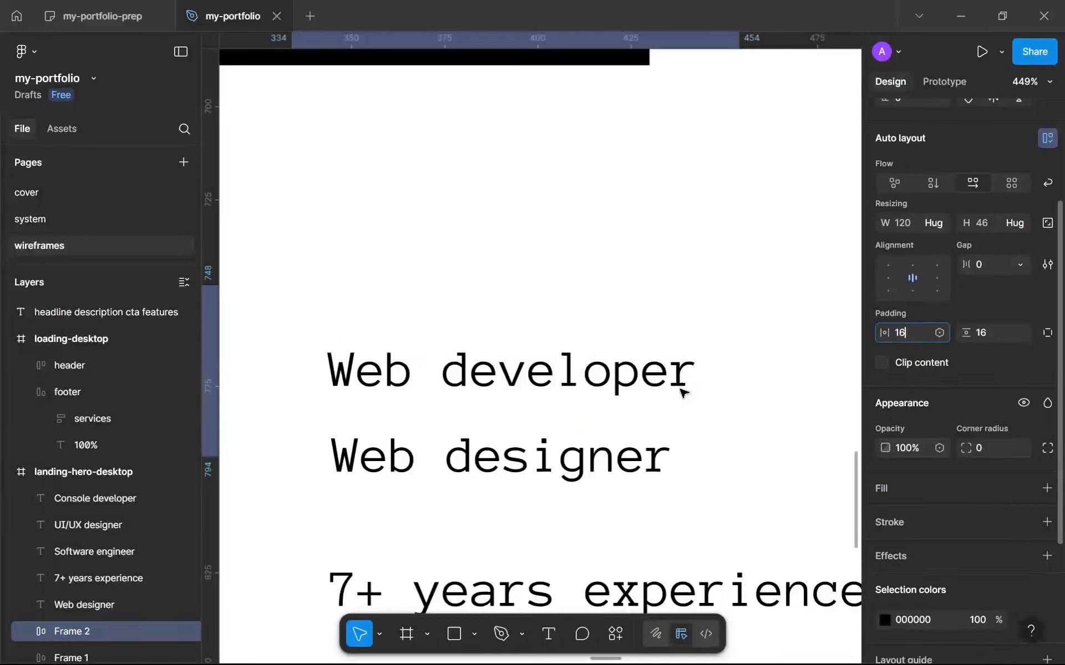
key(Return)
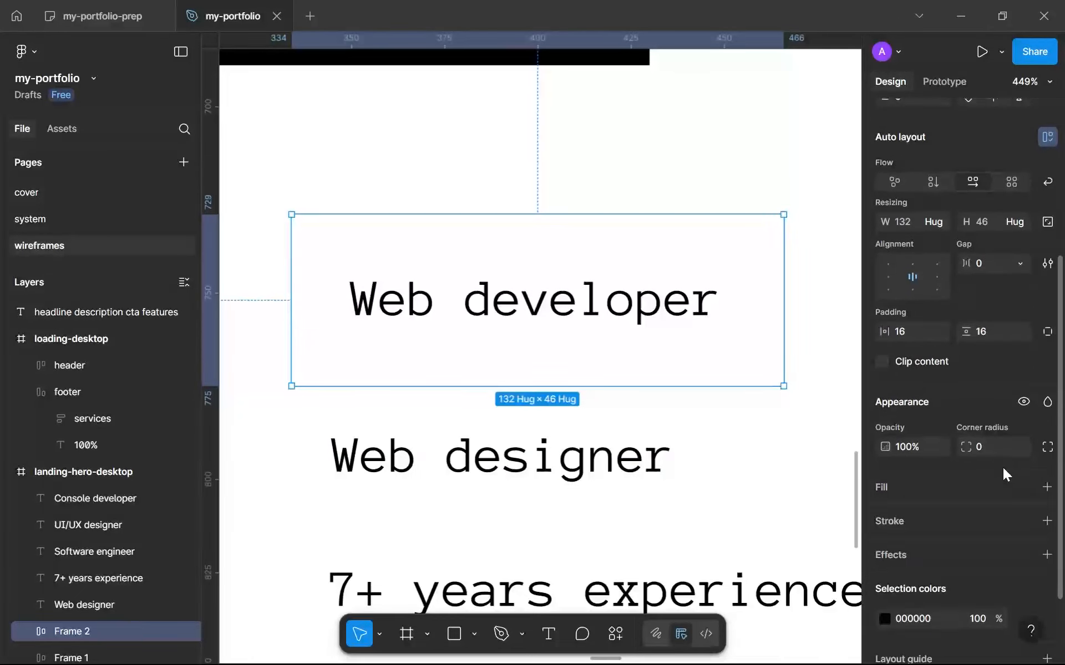
Fill the "Web developer" frame with black 000000 and recolour its label text to white FFFFFF.
scroll(1012, 432, down, 2)
click(1046, 399)
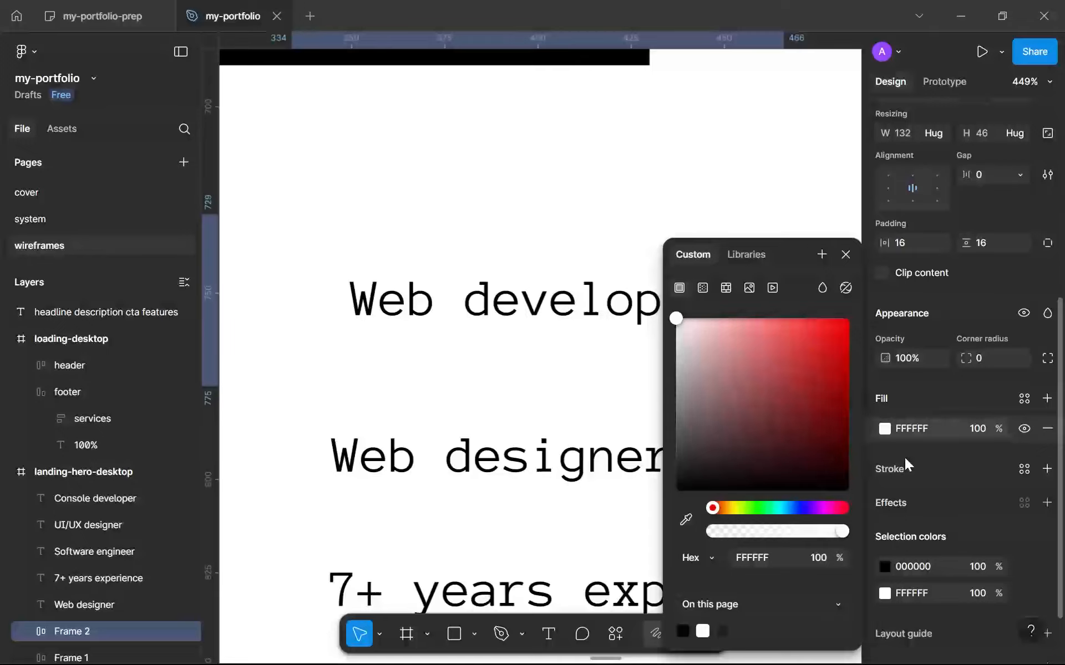
click(683, 631)
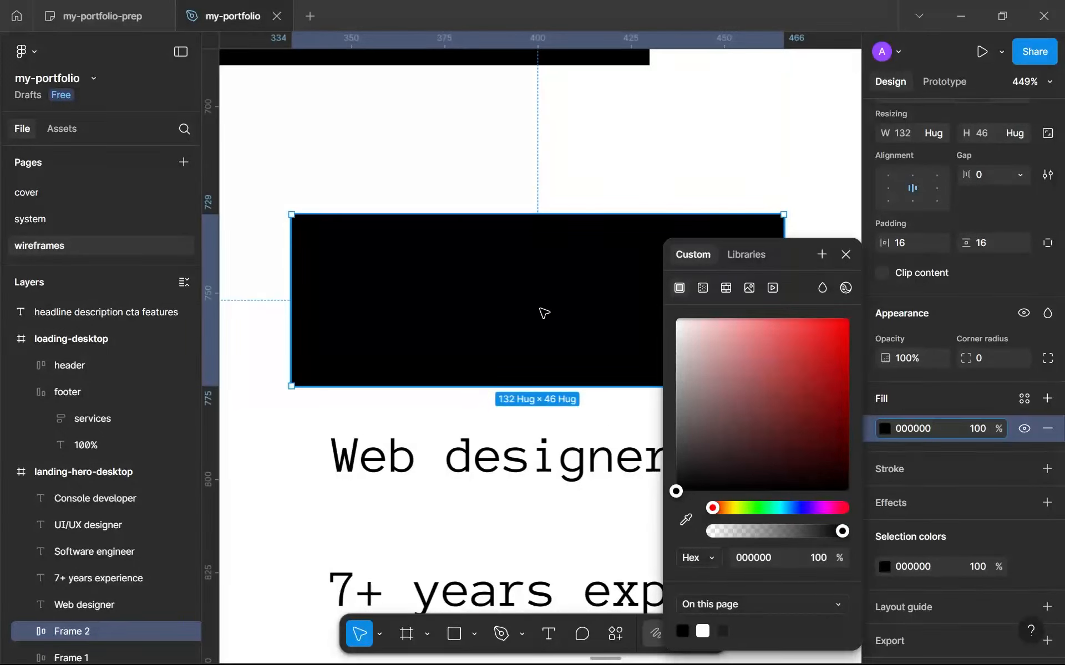
double_click(541, 311)
click(884, 497)
drag(813, 428, 330, 228)
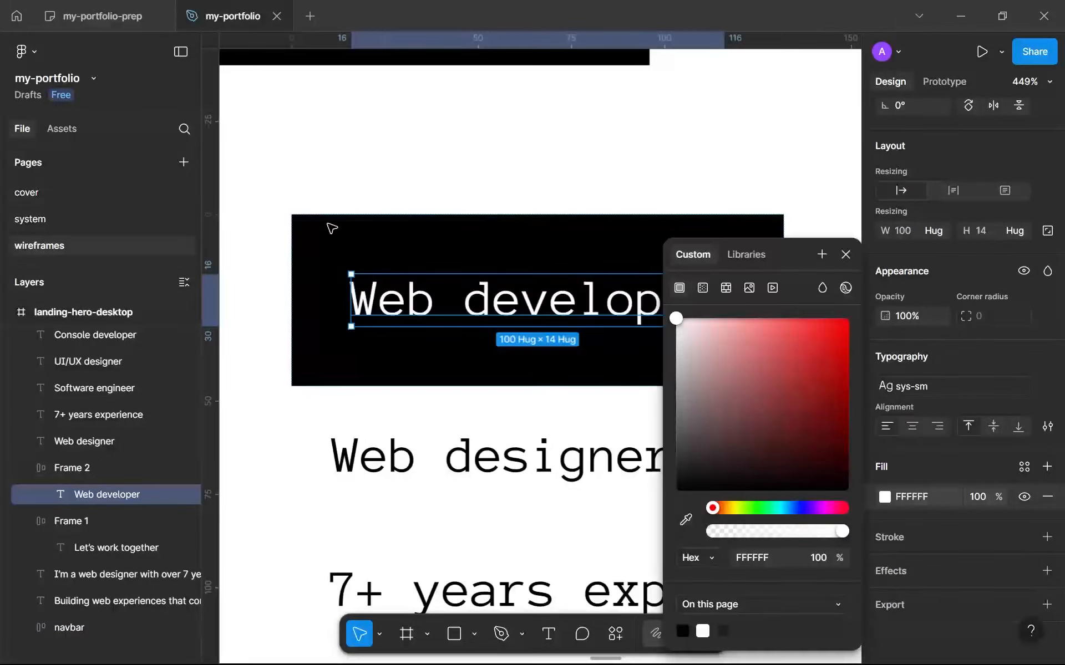
click(274, 357)
scroll(302, 330, down, 10)
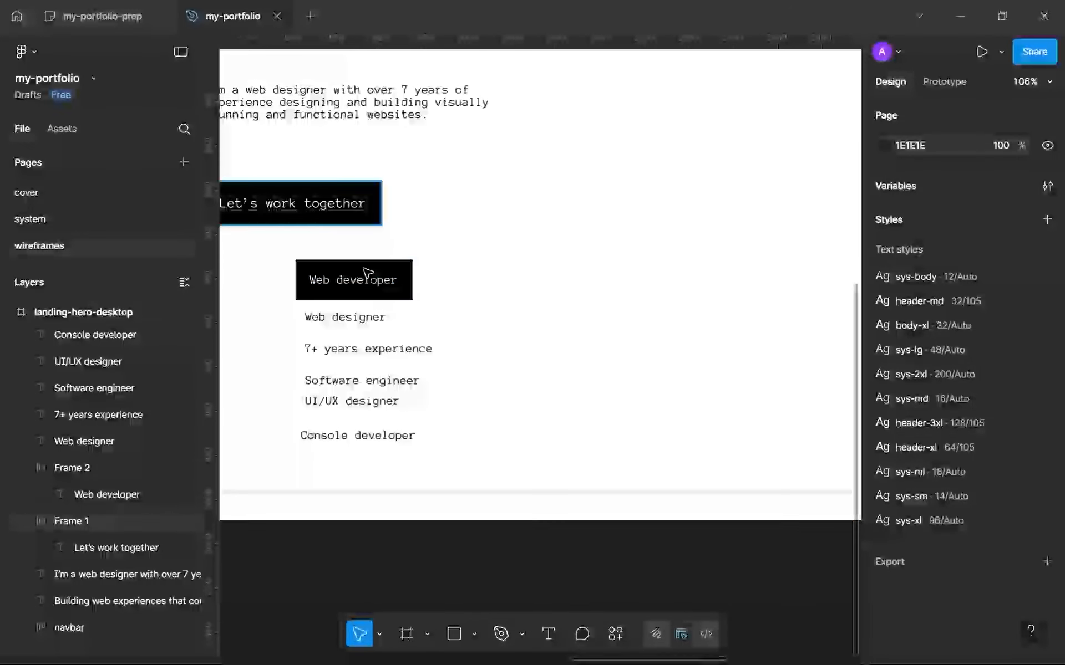
Make four evenly spaced copies of the black "Web developer" tag in a row to its right, the last at X 954.
drag(382, 283, 494, 284)
key(ctrl+d)
key(ctrl+d)
key(ctrl+d)
scroll(356, 328, right, 3)
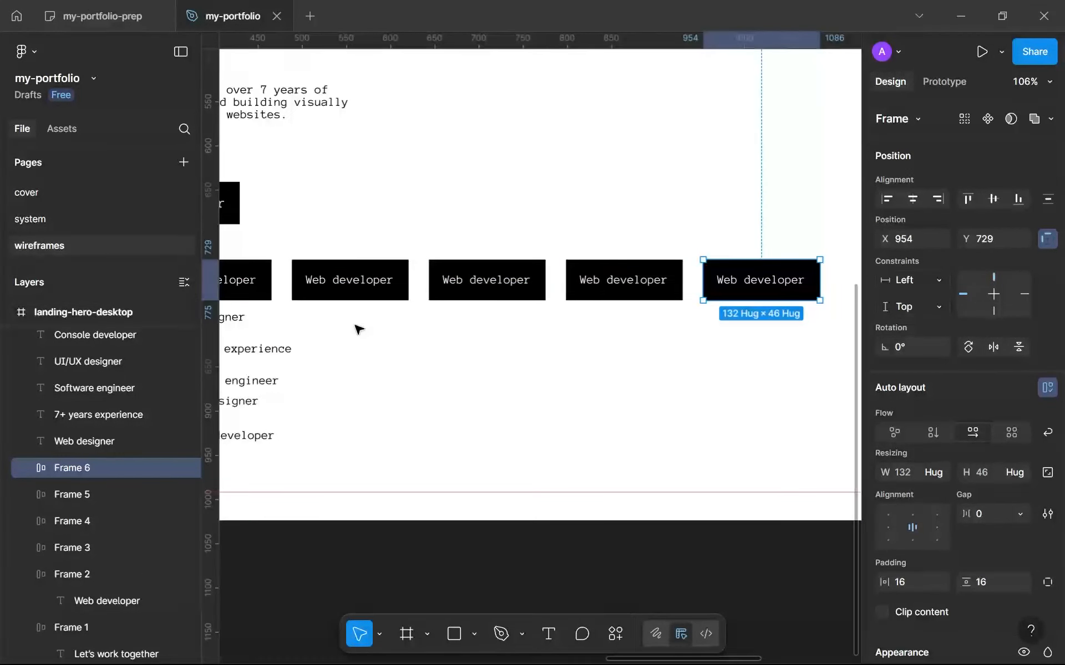
Replace the second tag's label with "Web designer", copied from the loose text below, and open the third tag's label for editing.
scroll(335, 337, down, 3)
click(271, 324)
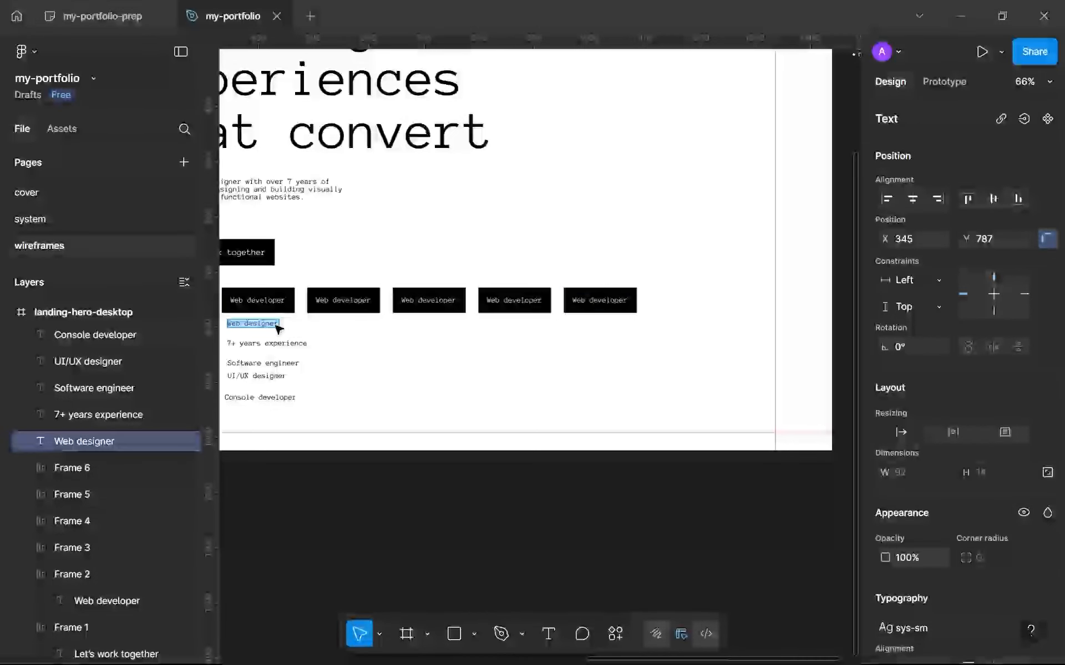
double_click(337, 303)
double_click(346, 303)
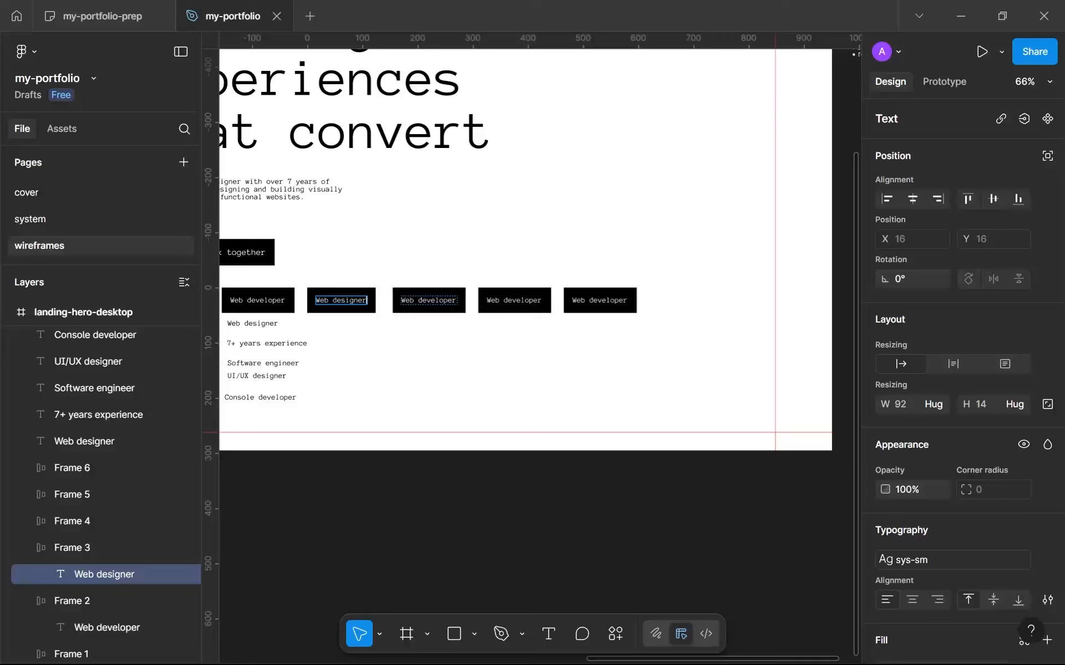
click(445, 301)
double_click(445, 301)
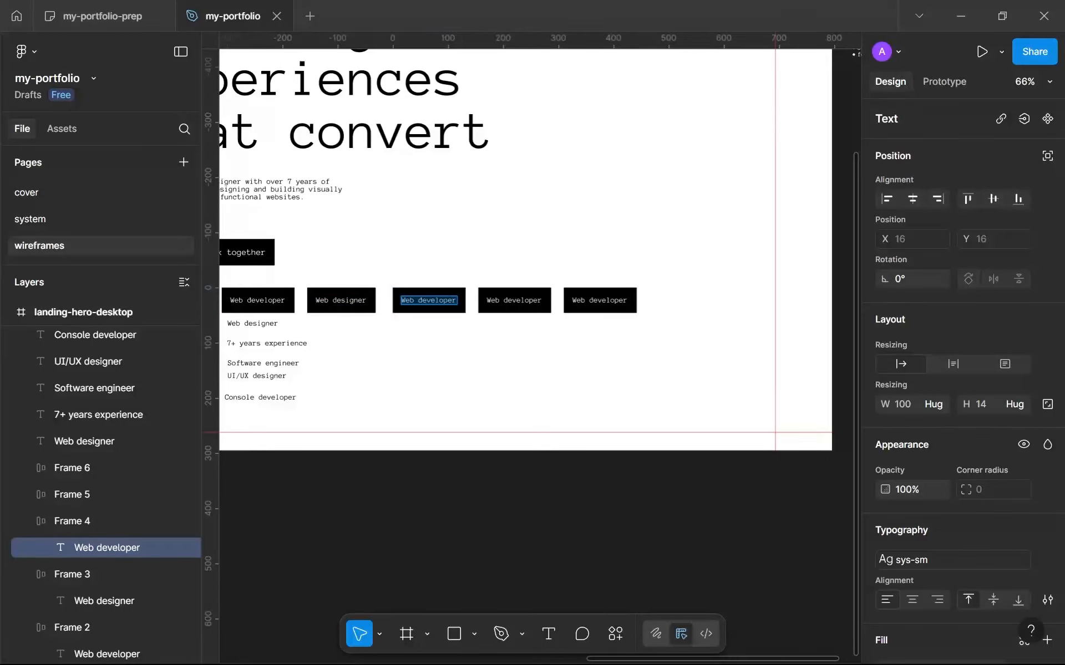
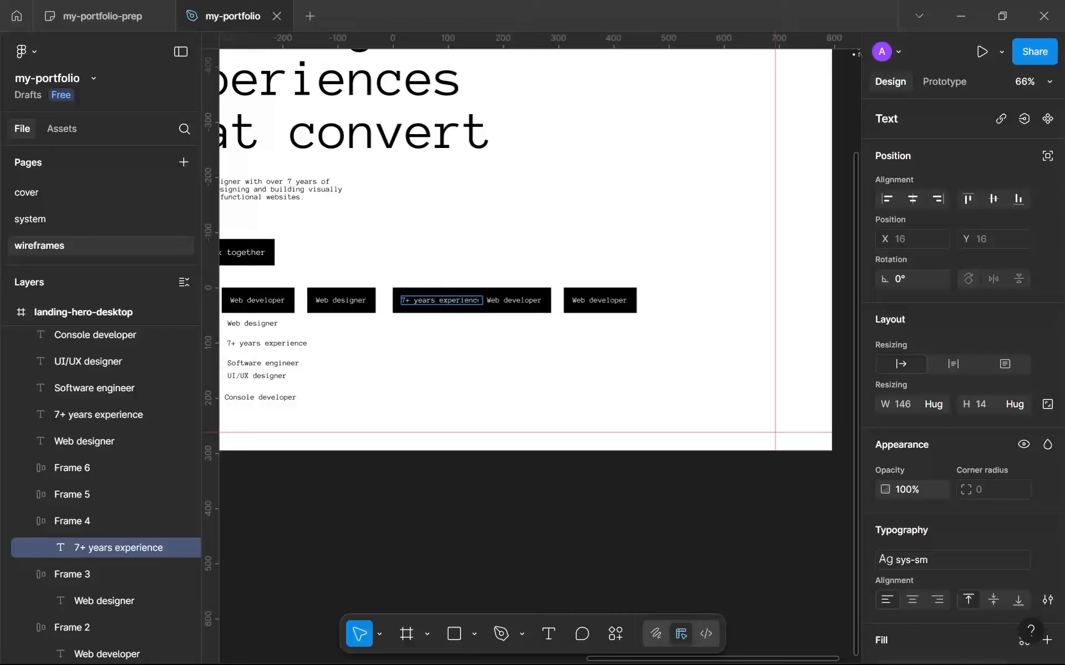
Change the fourth tag's label to "Software engineer" and the fifth tag's label to "UI/UX designer".
click(514, 301)
text(Software engineer)
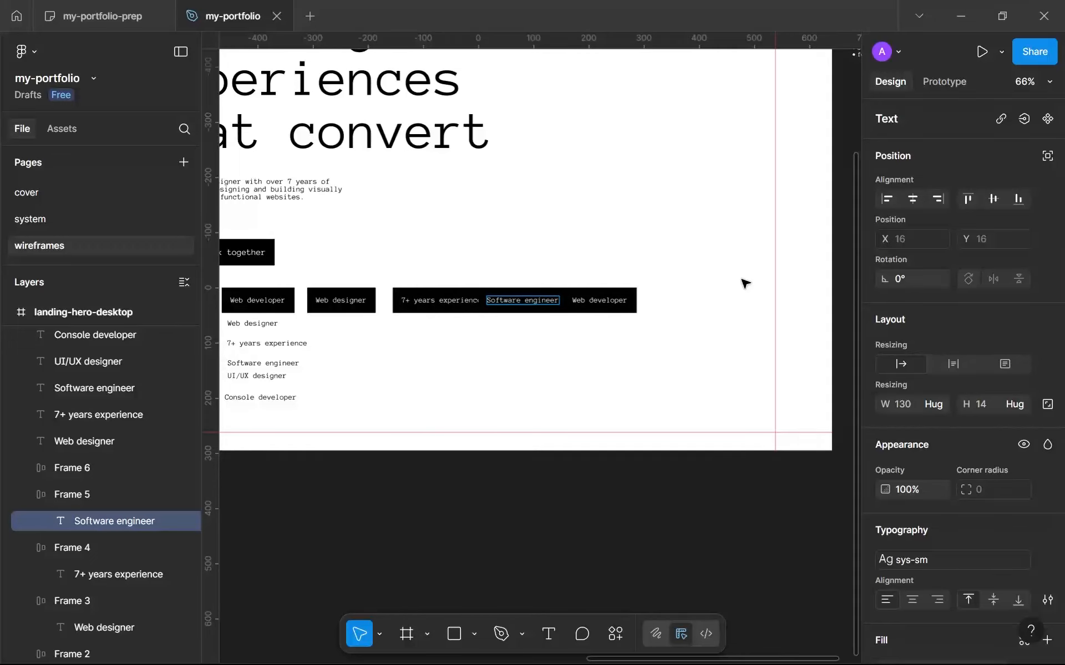
scroll(569, 316, up, 3)
double_click(603, 297)
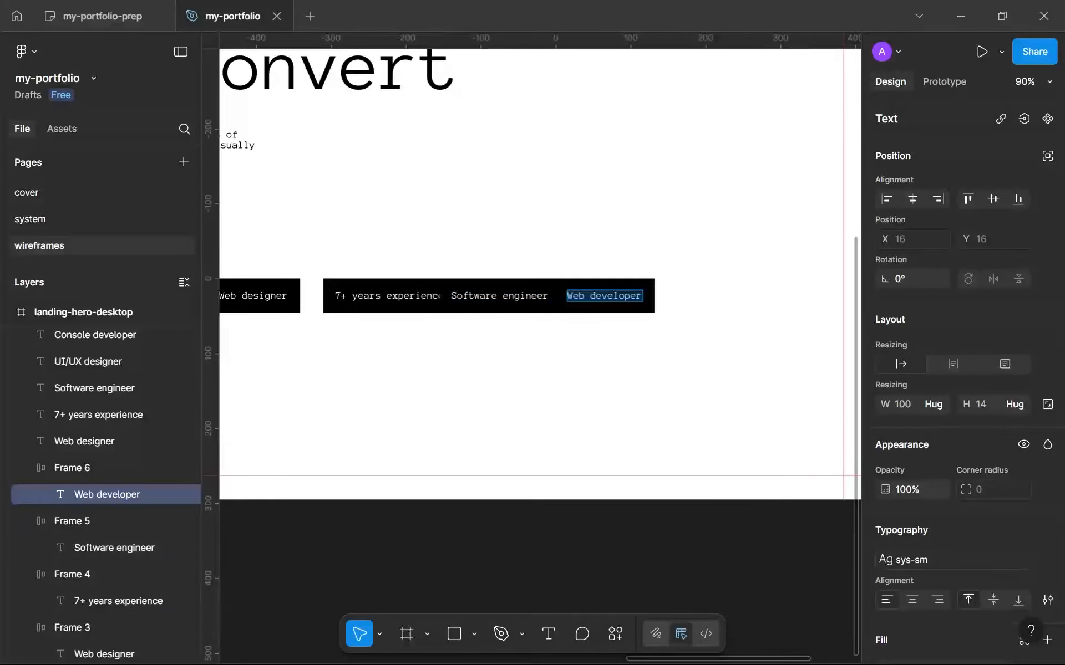
text(UI/UX designer)
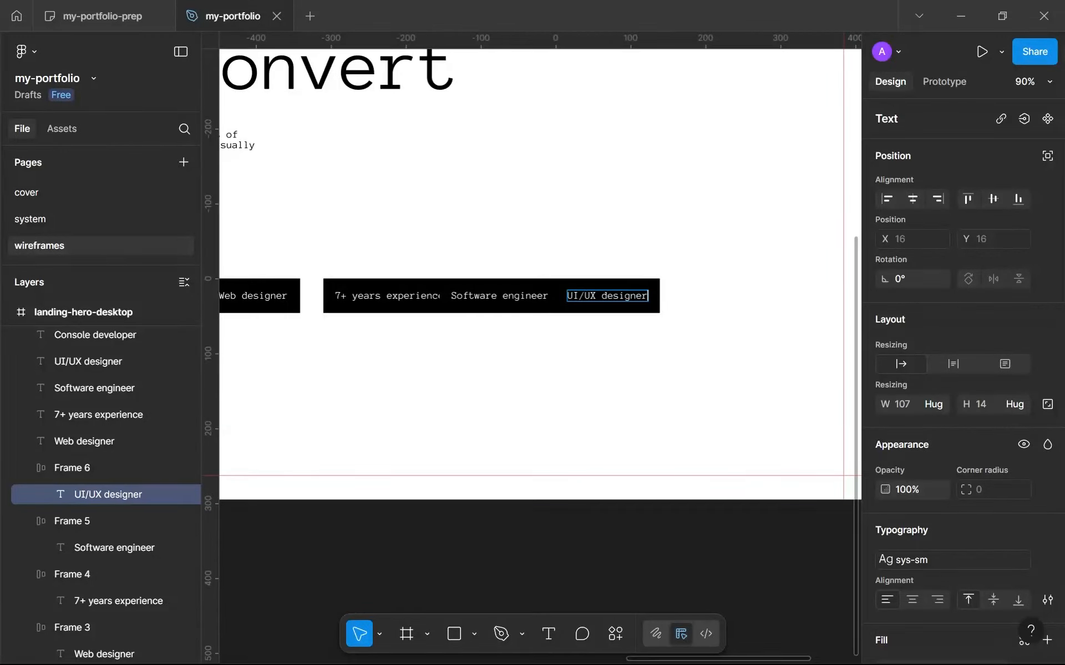
key(Escape)
scroll(554, 383, down, 5)
scroll(646, 354, up, 4)
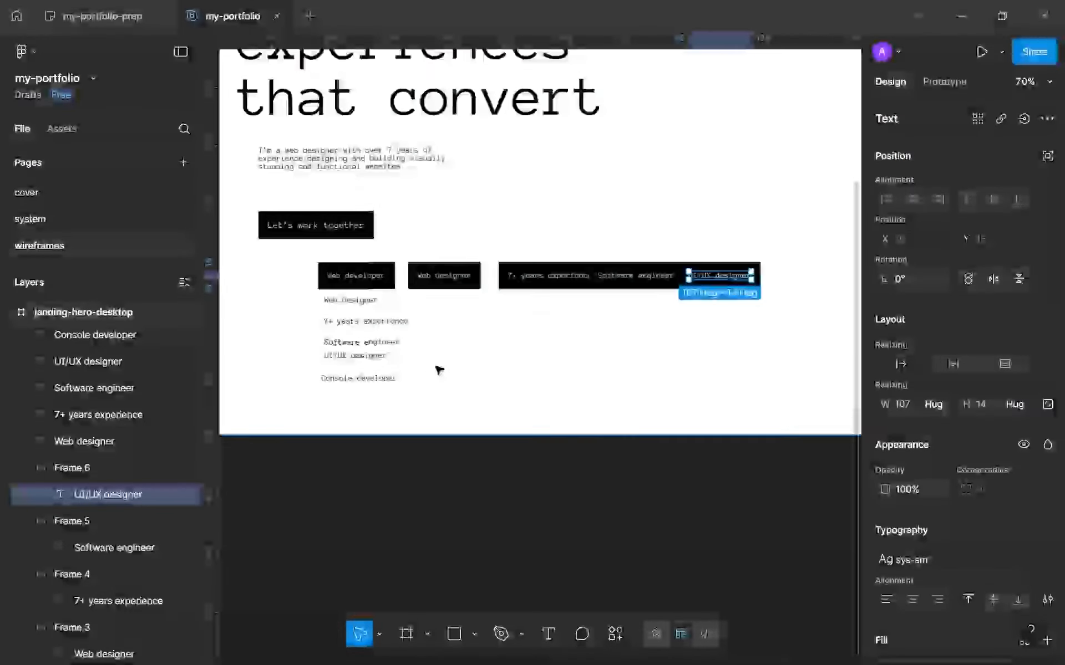
drag(392, 375, 343, 301)
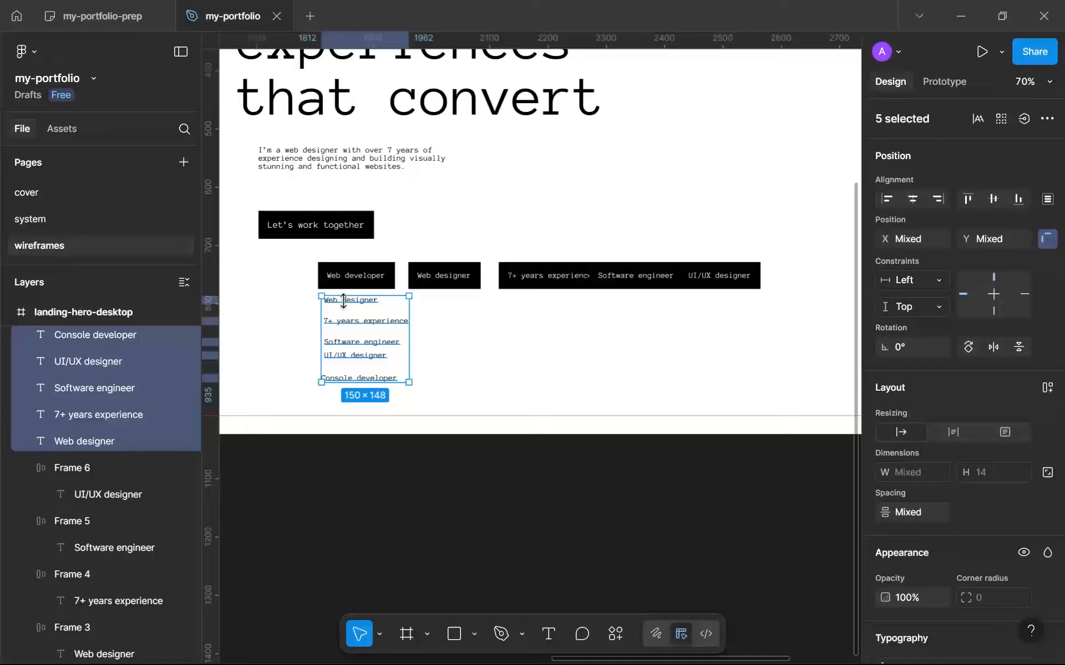
scroll(477, 406, down, 5)
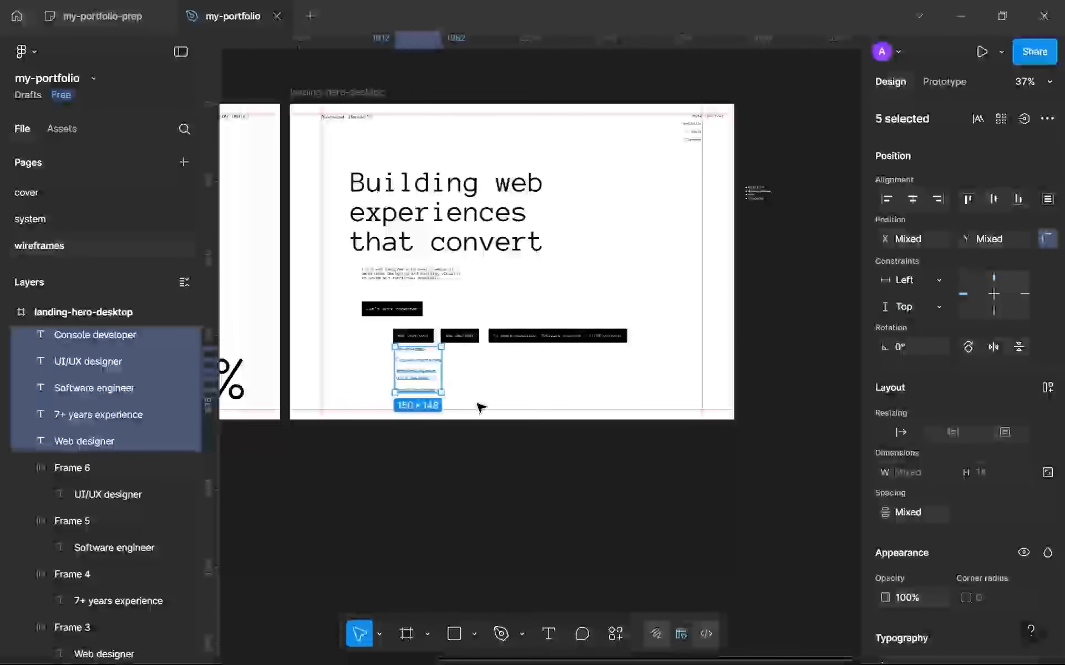
scroll(480, 408, up, 1)
scroll(481, 408, up, 2)
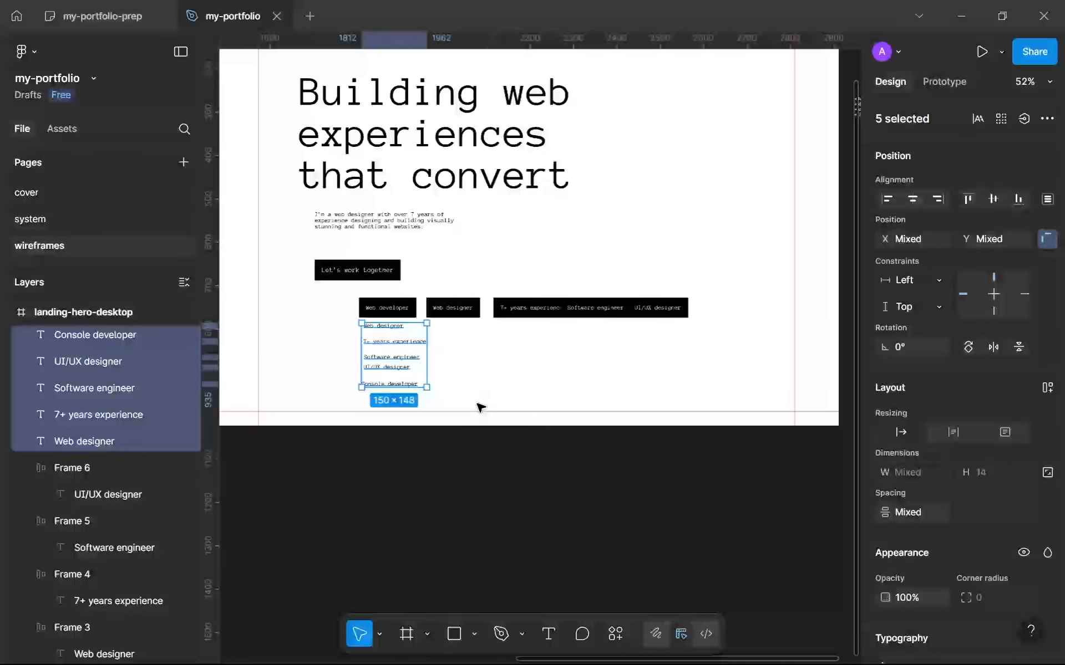
click(582, 357)
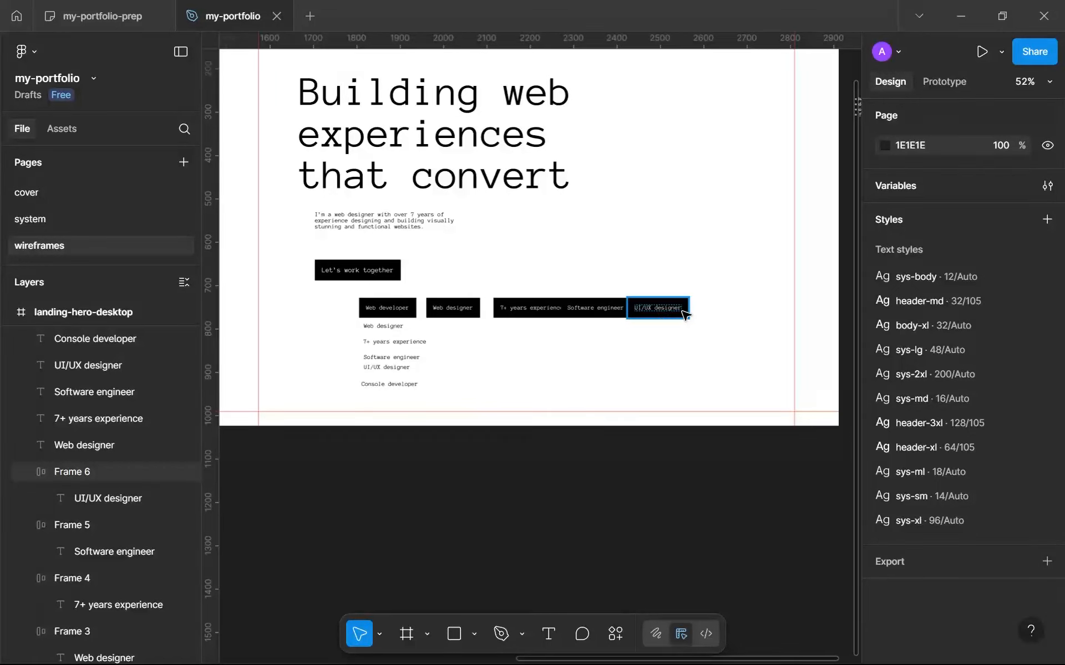
Delete all five black feature tags, keeping the loose feature texts beneath them.
click(638, 307)
shift+click(596, 308)
shift+click(529, 308)
shift+click(470, 308)
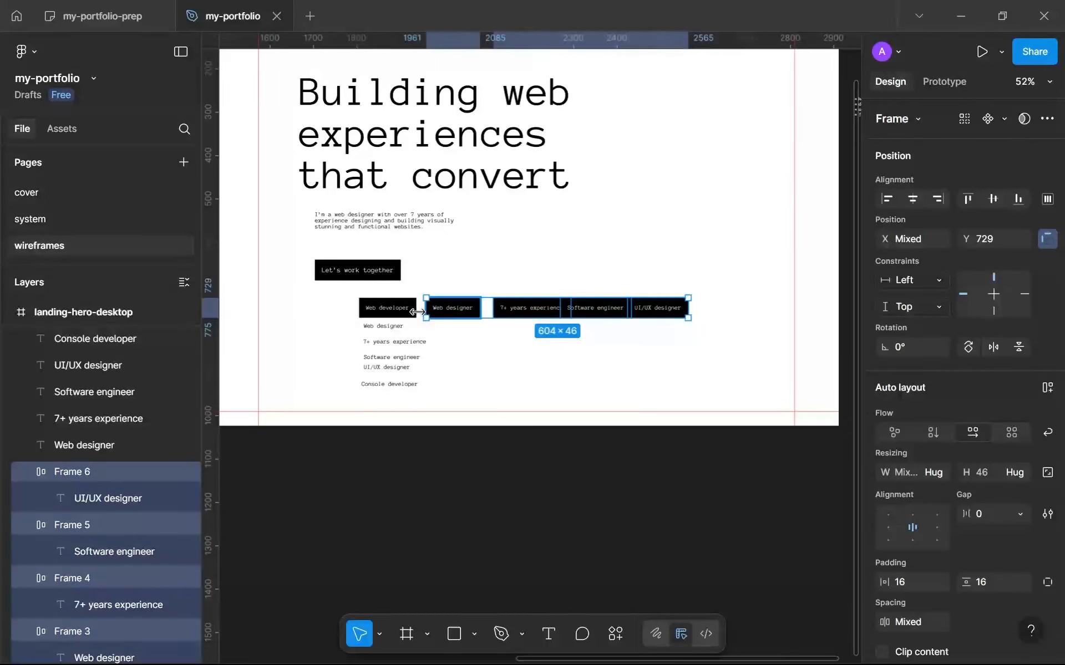
shift+click(398, 315)
key(Delete)
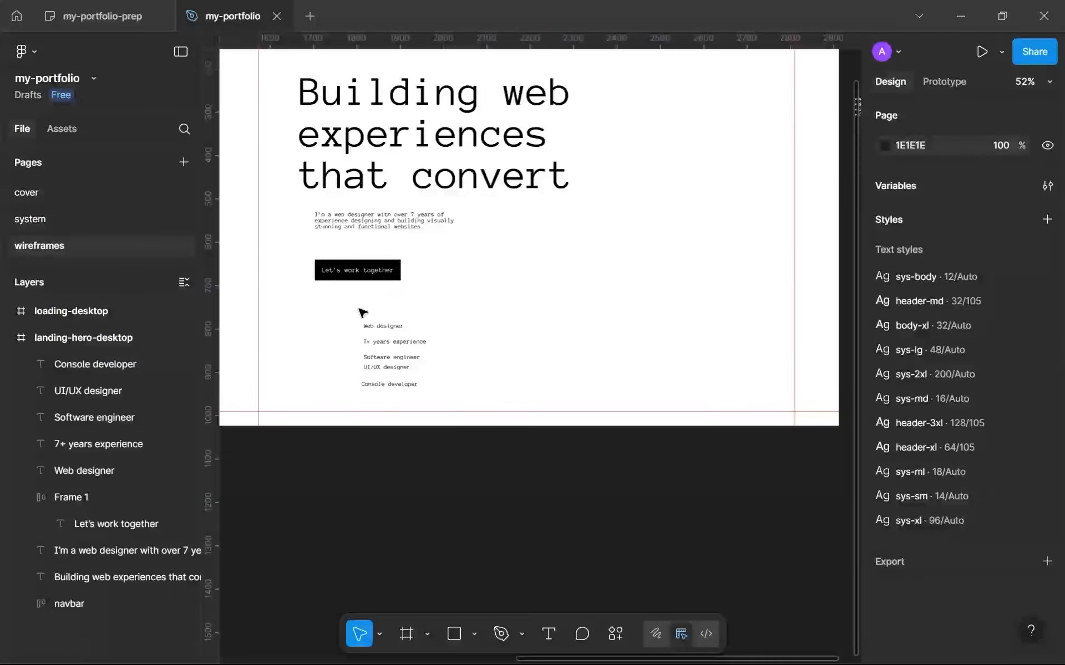
Wrap the five loose feature texts in a horizontal auto layout frame hugging its contents, and set its gap to Auto.
drag(341, 308, 447, 388)
key(shift+a)
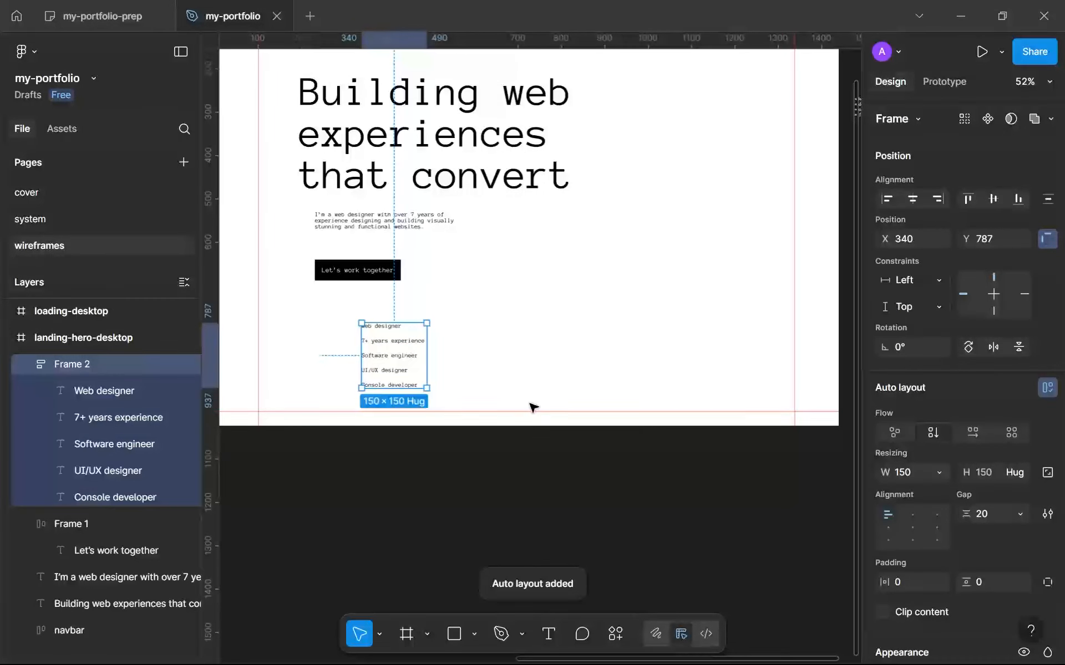
click(962, 432)
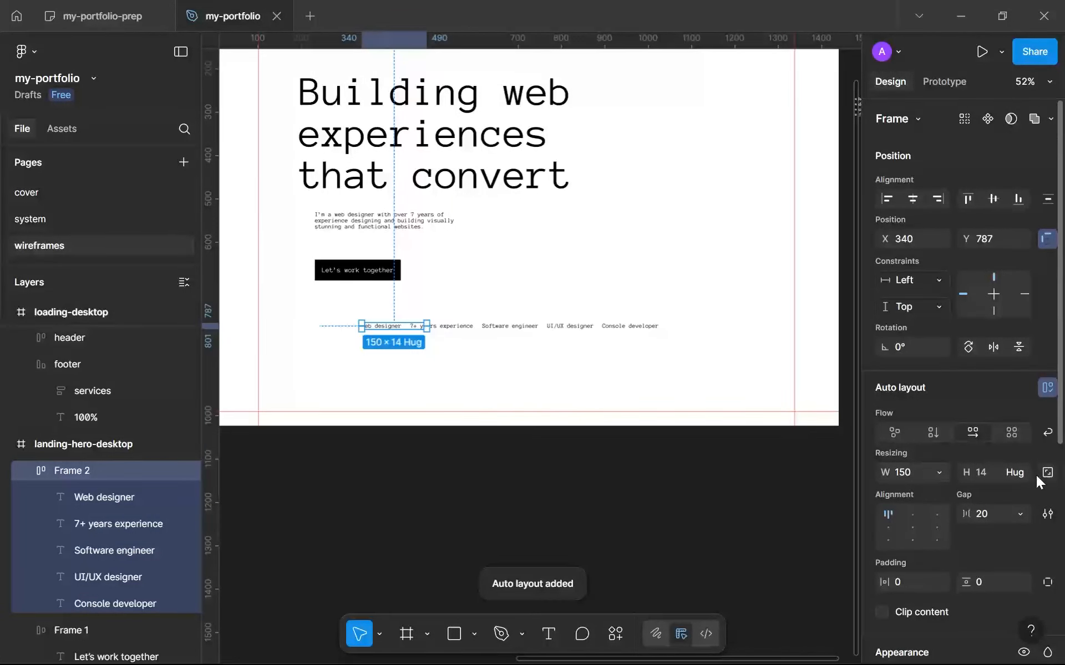
click(940, 472)
click(949, 484)
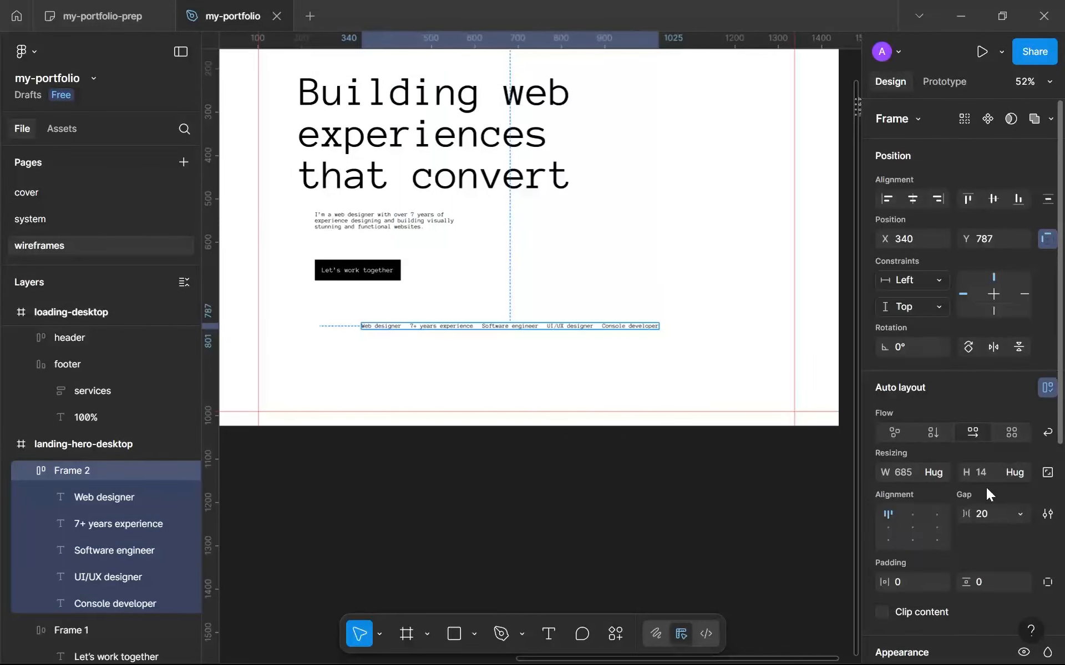
click(1015, 514)
click(992, 534)
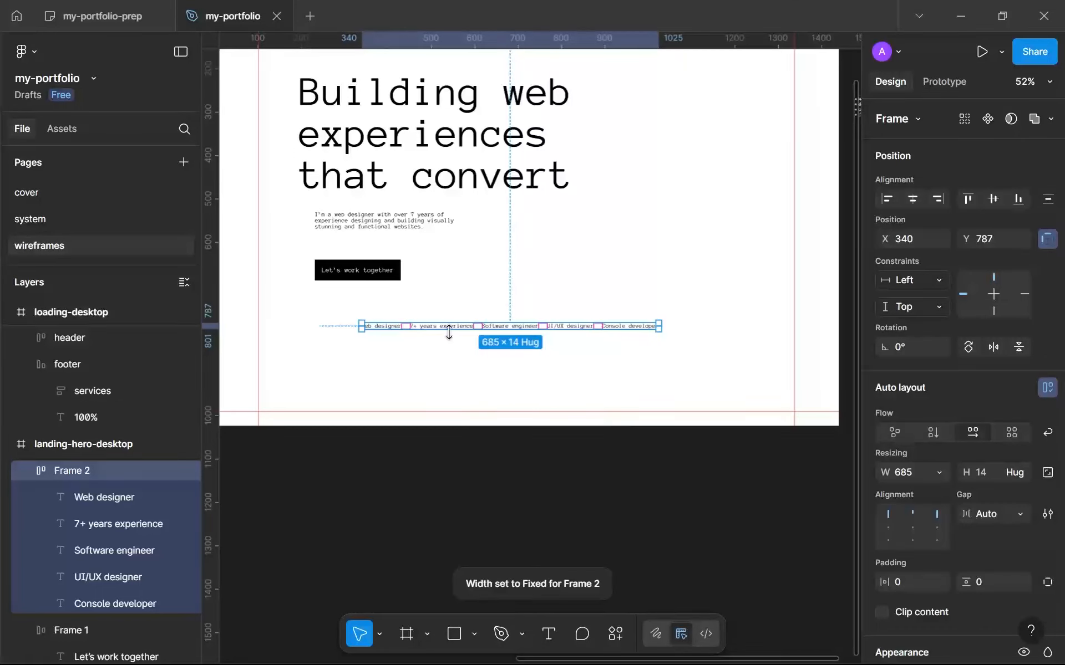
Place the feature row on the bottom guide at X 102, Y 978, and stretch it to the right margin guide.
drag(435, 330, 336, 408)
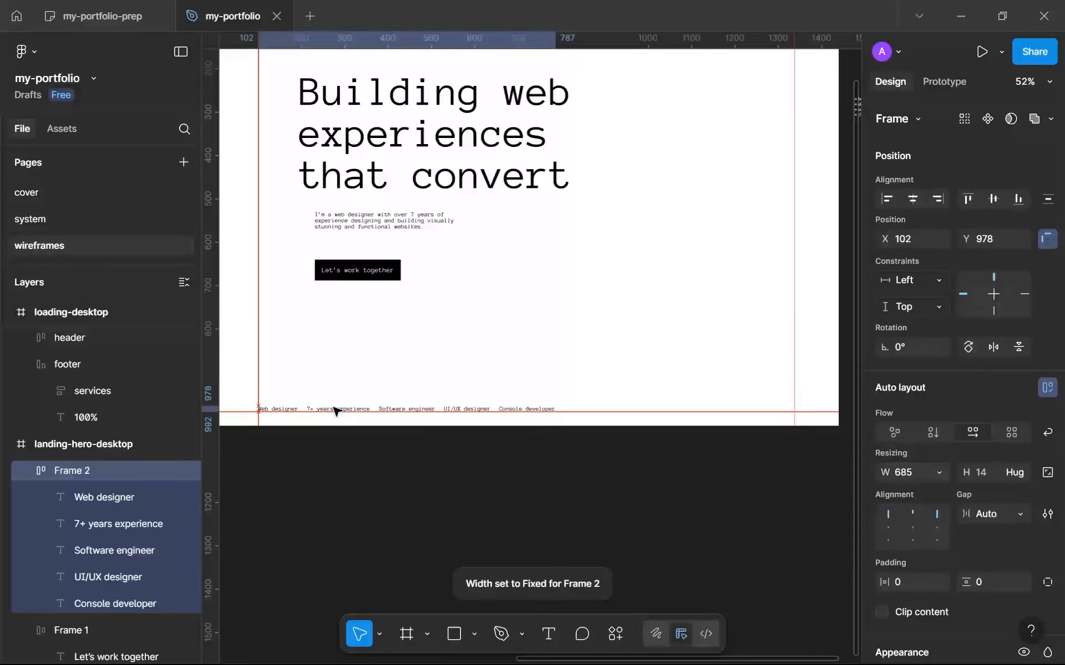
scroll(560, 410, up, 5)
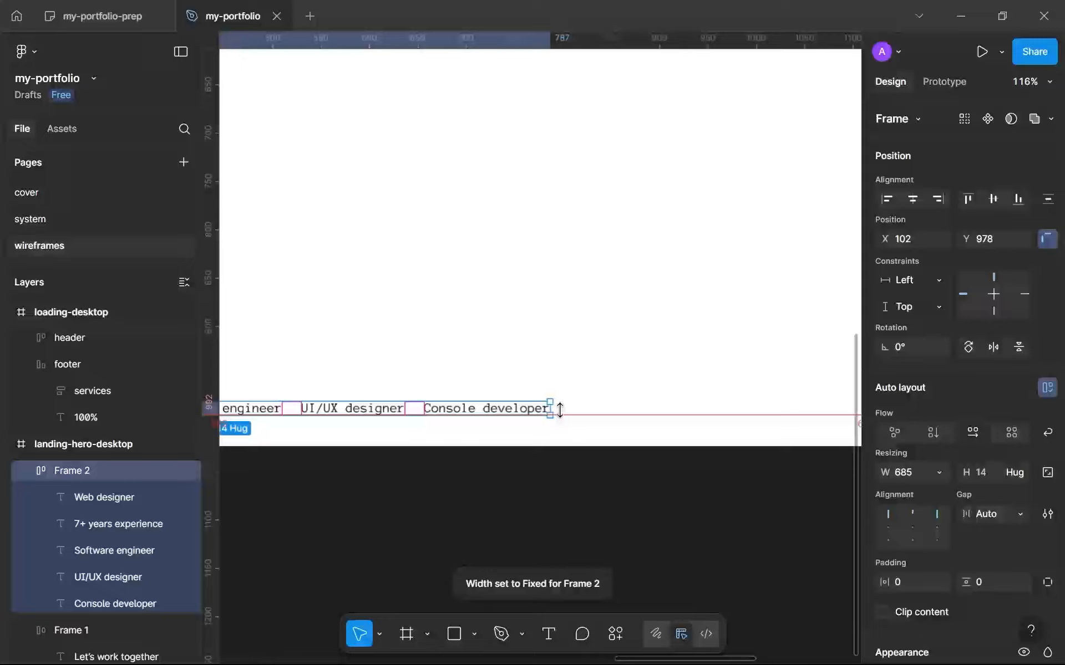
scroll(564, 413, down, 4)
drag(458, 389, 628, 382)
scroll(628, 385, right, 6)
scroll(628, 384, up, 1)
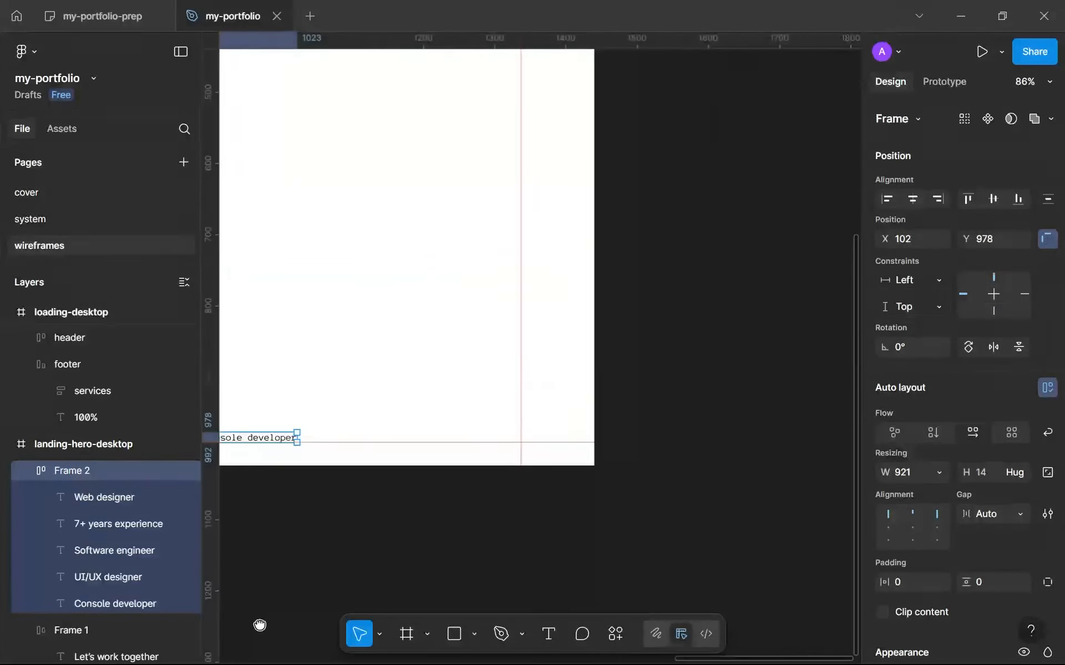
drag(300, 452, 480, 452)
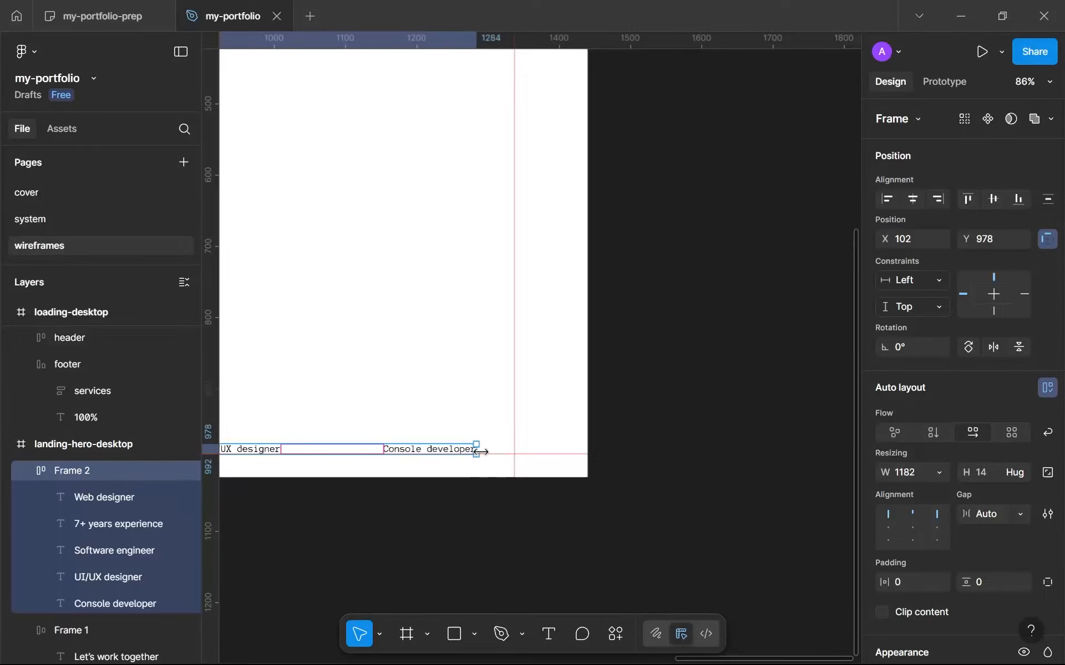
click(485, 544)
scroll(485, 543, down, 4)
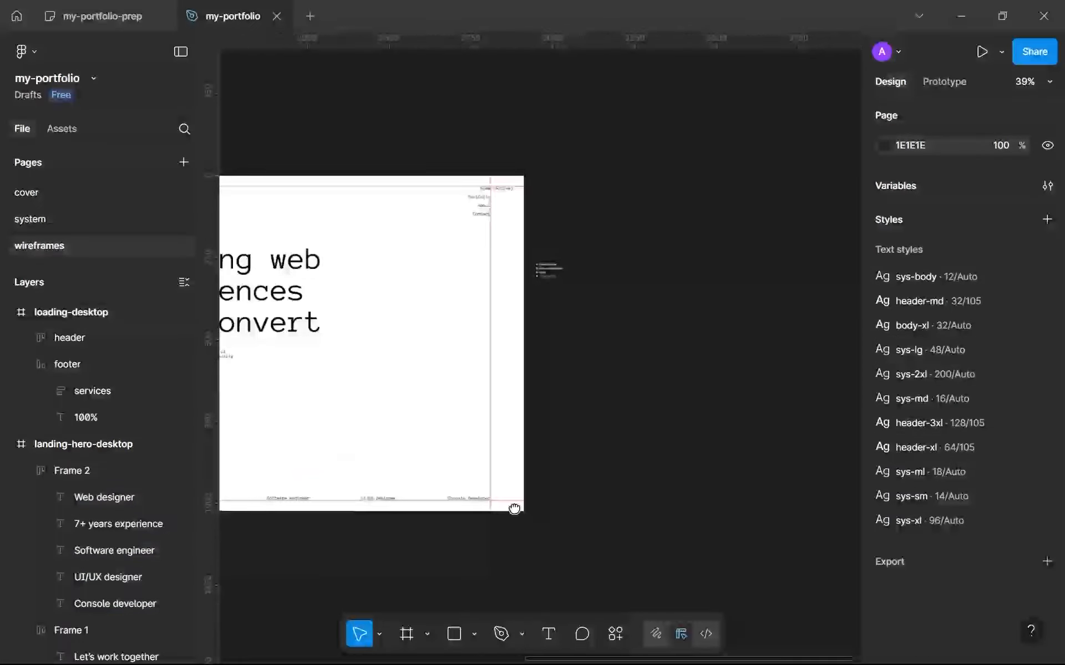
Move the "Let's work together" button to the hero's lower right, at about X 977, Y 661.
drag(514, 508, 739, 427)
scroll(661, 466, up, 1)
scroll(496, 405, up, 2)
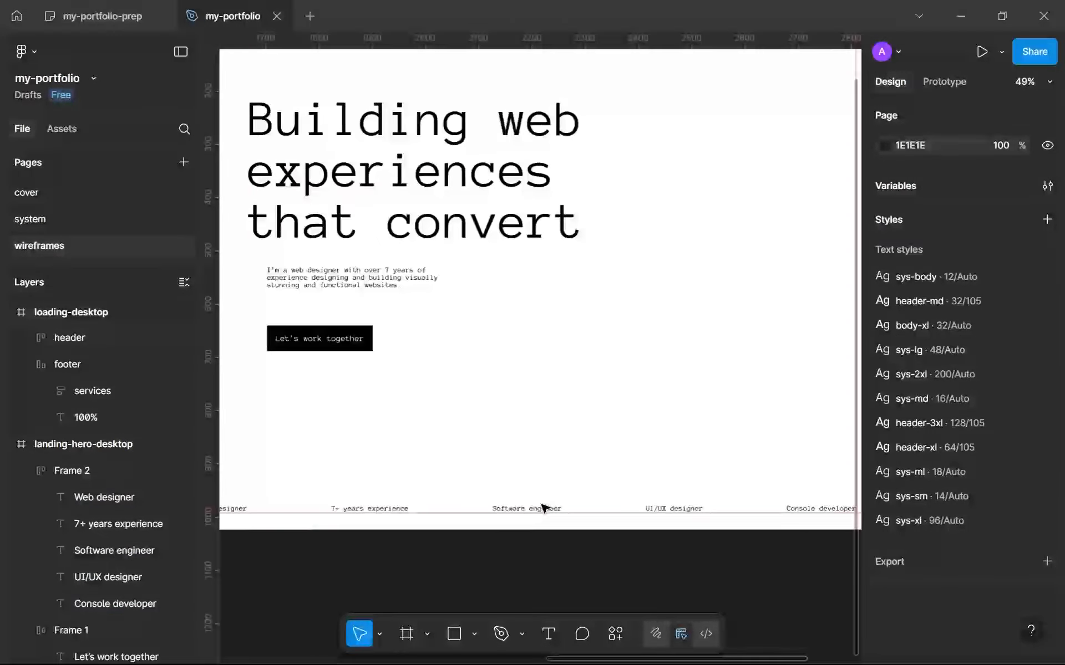
scroll(506, 410, down, 3)
click(382, 244)
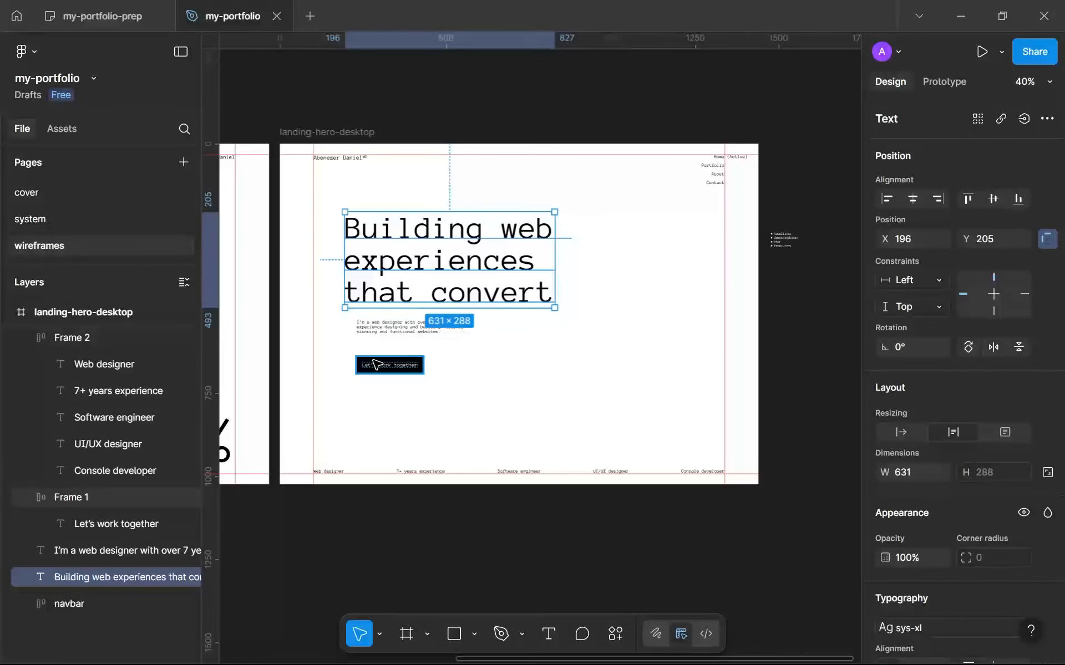
drag(371, 364, 618, 369)
Move the headline to the left margin guide below the navbar, at X 102, Y 156.
click(444, 222)
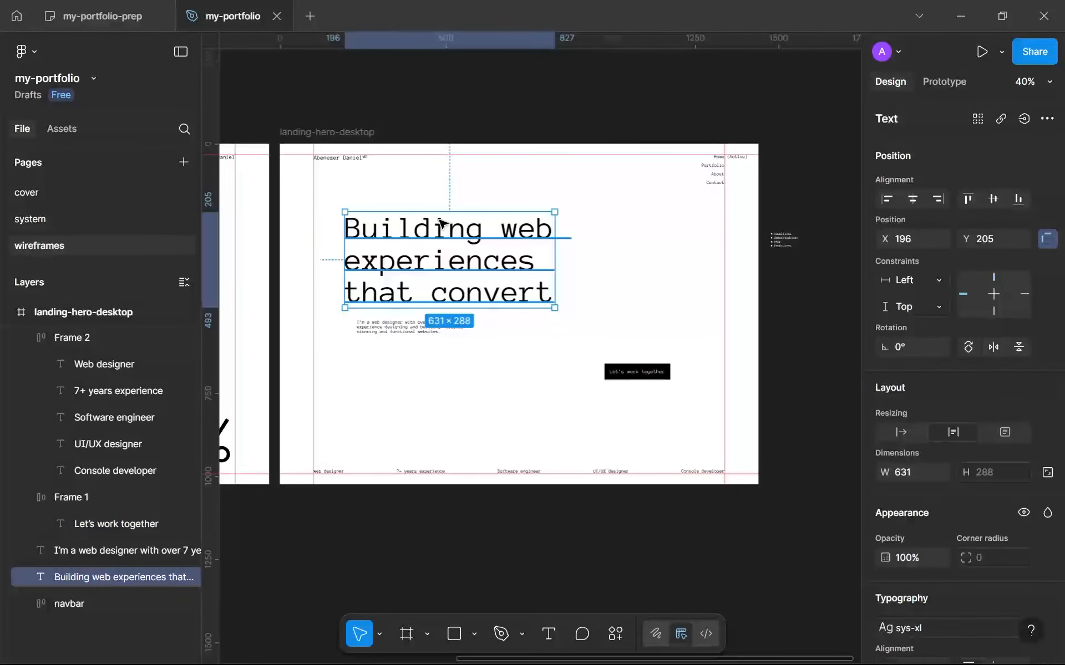
scroll(385, 331, up, 2)
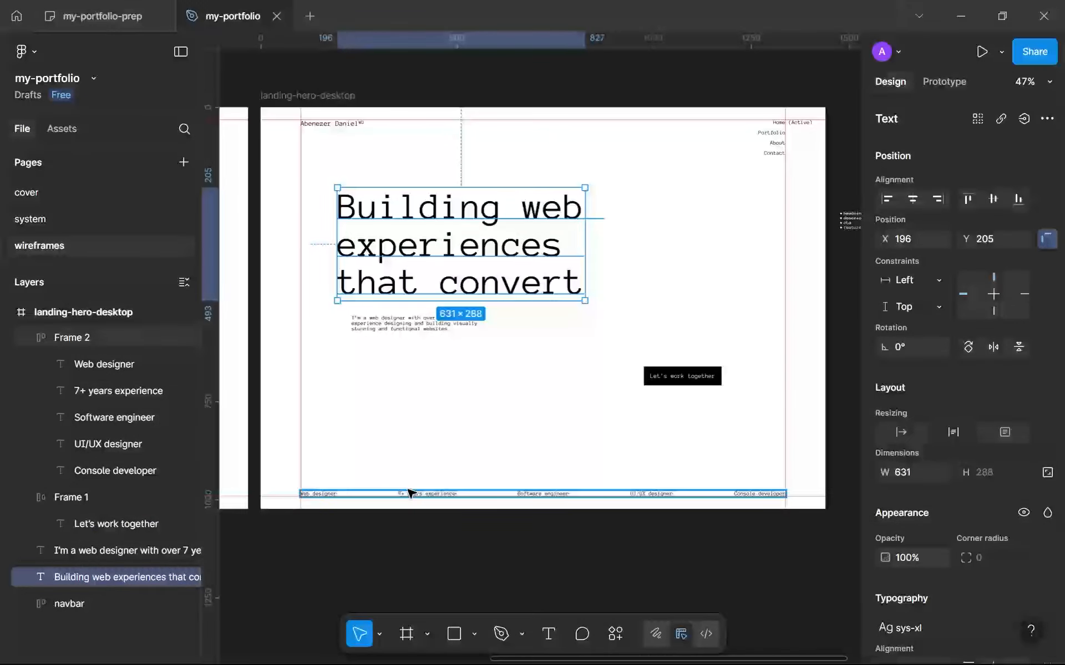
drag(409, 283, 373, 242)
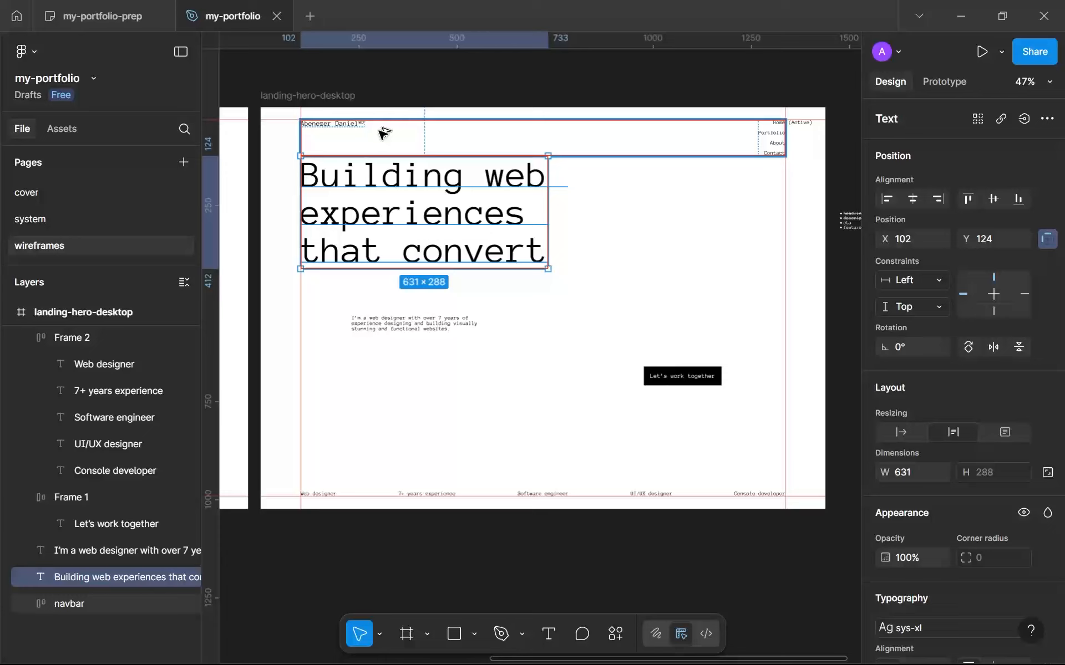
key(Down)
key(Down)
key(Down)
key(Down)
key(Down)
key(Down)
key(Down)
key(Down)
key(Down)
key(Down)
key(Down)
key(Down)
key(Down)
key(Down)
key(Down)
key(Down)
key(Down)
key(Down)
key(Down)
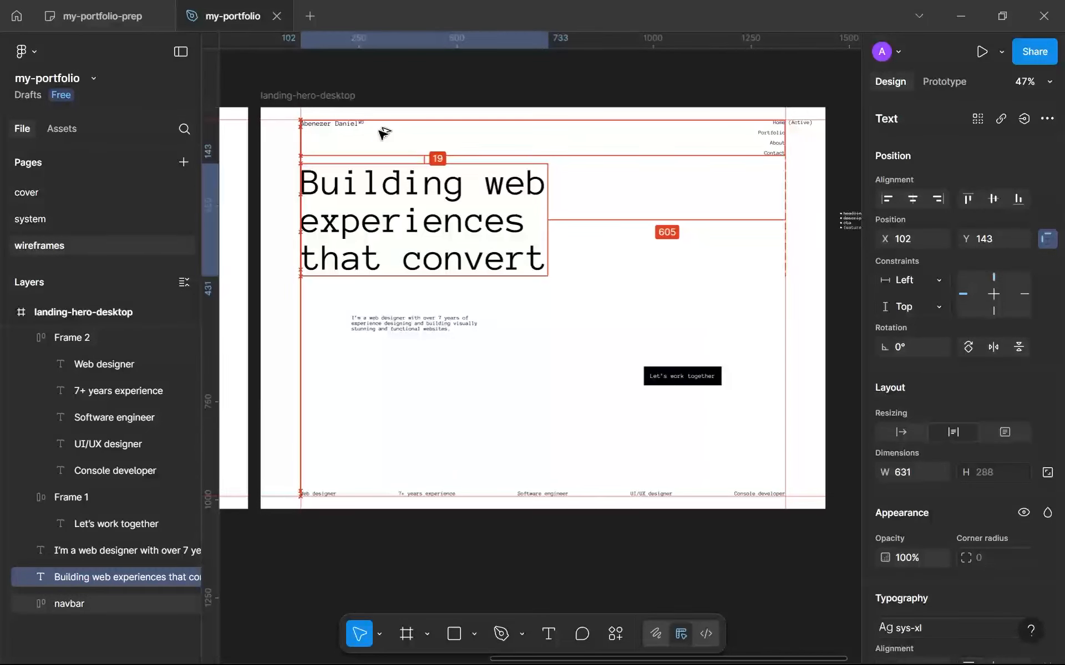
key(Down)
key(Down)
key(Down)
key(Down)
key(Down)
key(Down)
key(Down)
key(Down)
key(Down)
key(Down)
key(Down)
key(Down)
key(Down)
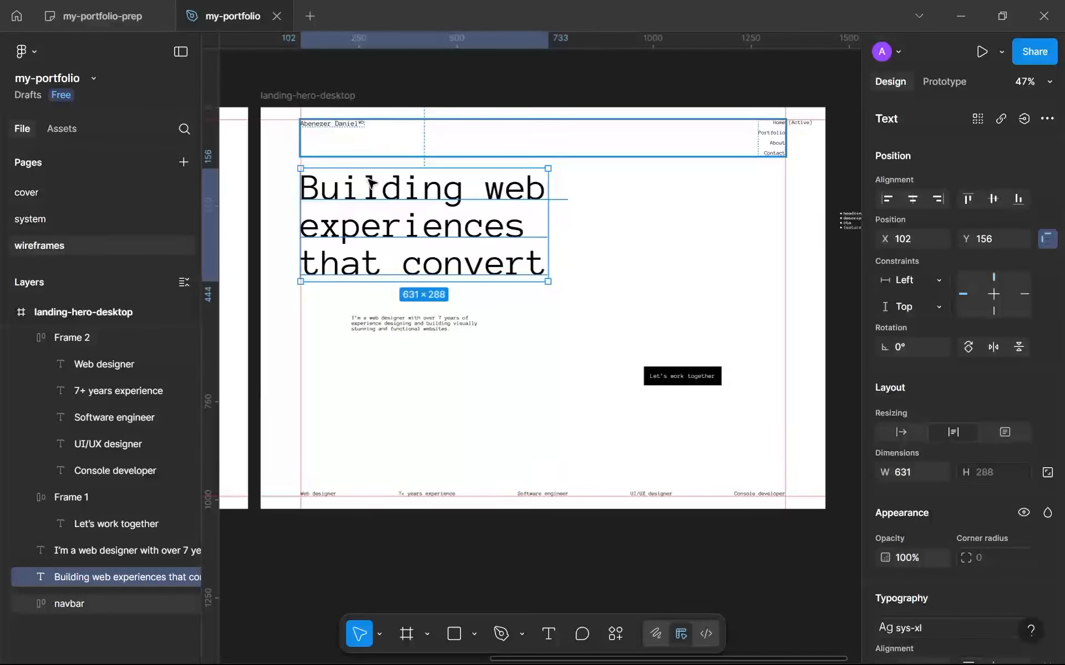
Place the description beside the headline's last line and wrap both in a bottom-aligned horizontal auto layout frame with gap 32.
drag(413, 326, 600, 271)
shift+click(435, 226)
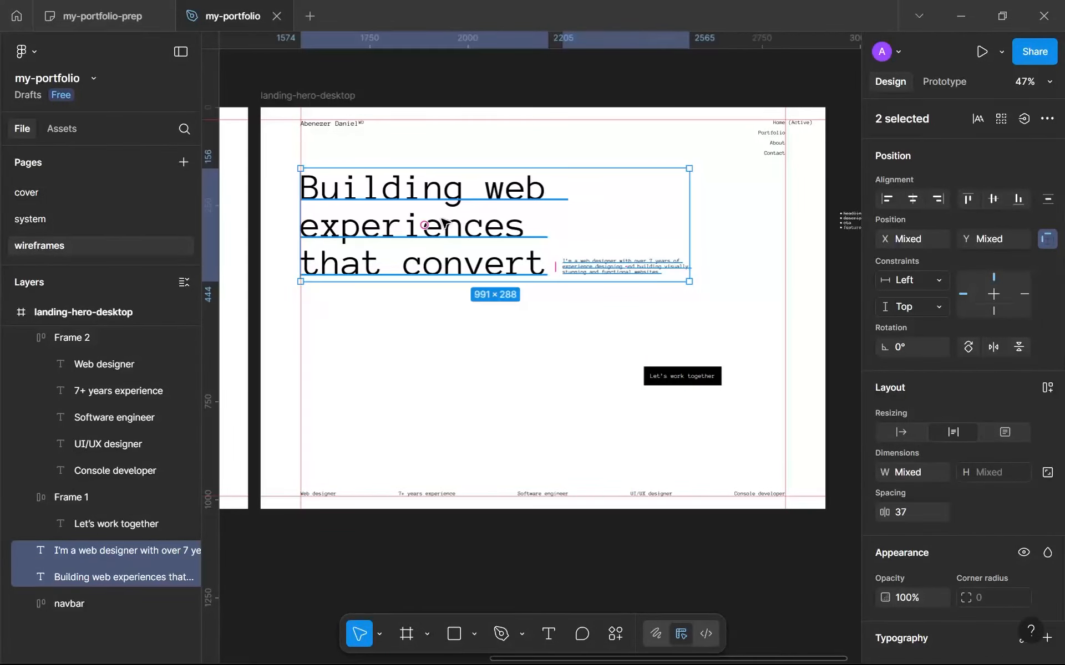
key(shift+a)
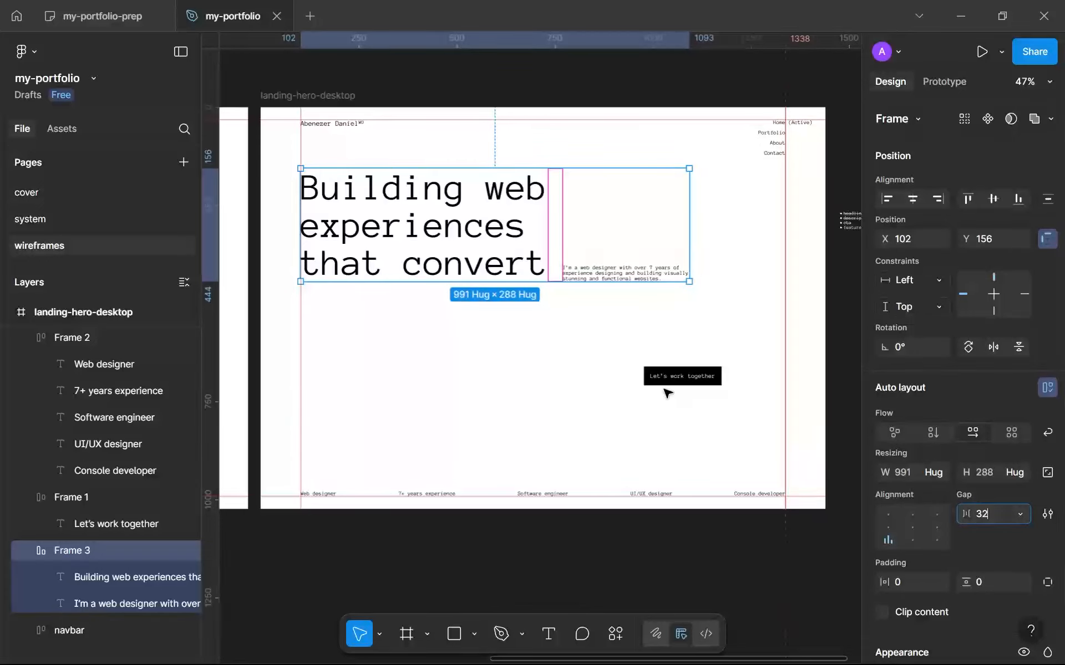
click(632, 327)
Move the "Let's work together" button beneath the description, to X 765, Y 512.
click(611, 202)
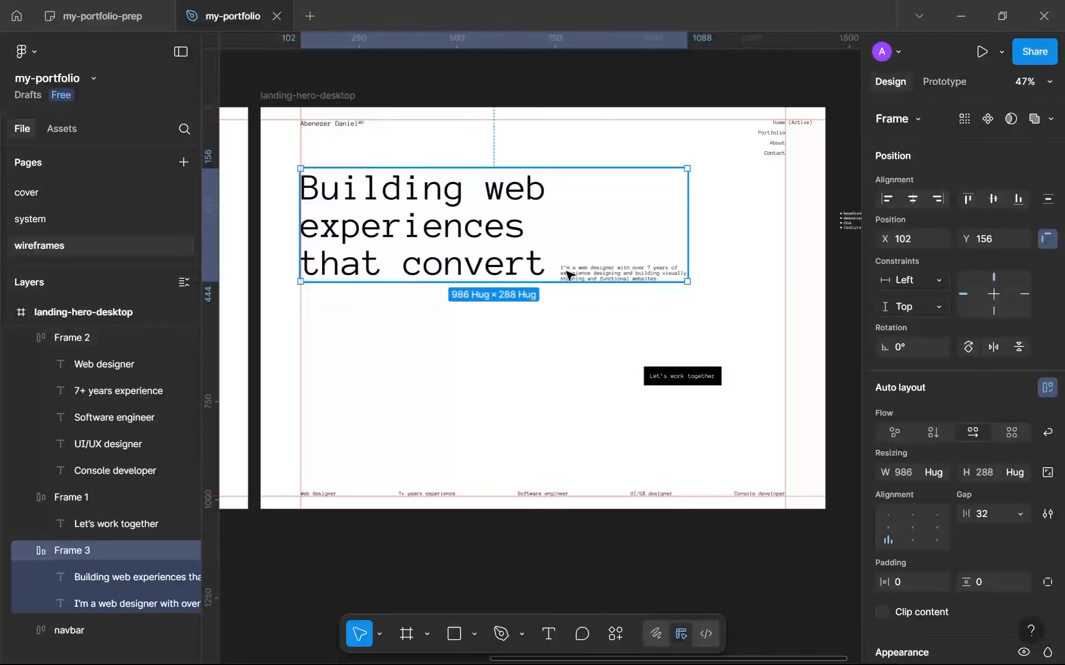
click(677, 385)
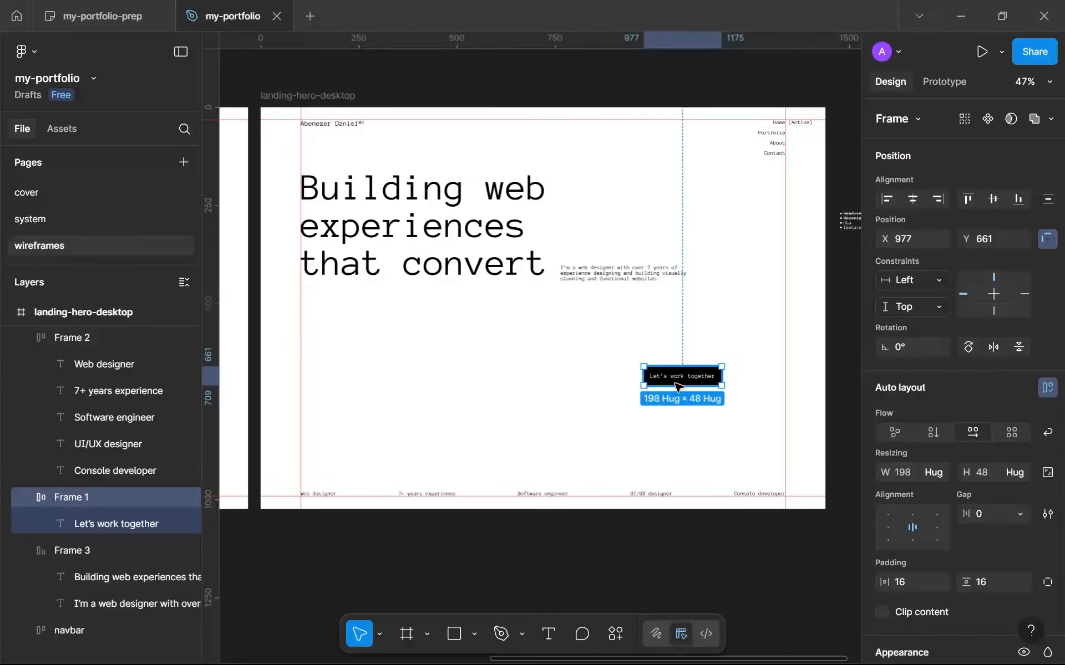
drag(679, 380, 506, 301)
Strike through "features" in the checklist beside the hero frame and add an "Images" item to the list.
scroll(614, 304, down, 2)
scroll(614, 304, up, 3)
scroll(387, 278, up, 3)
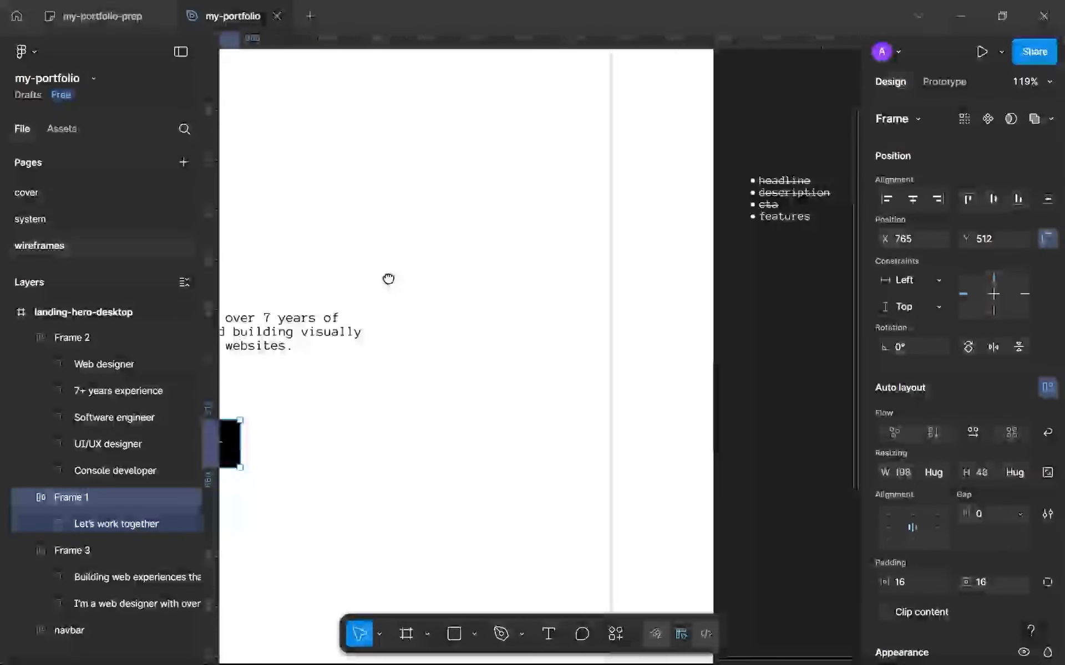
scroll(551, 238, down, 3)
scroll(551, 238, up, 8)
double_click(481, 242)
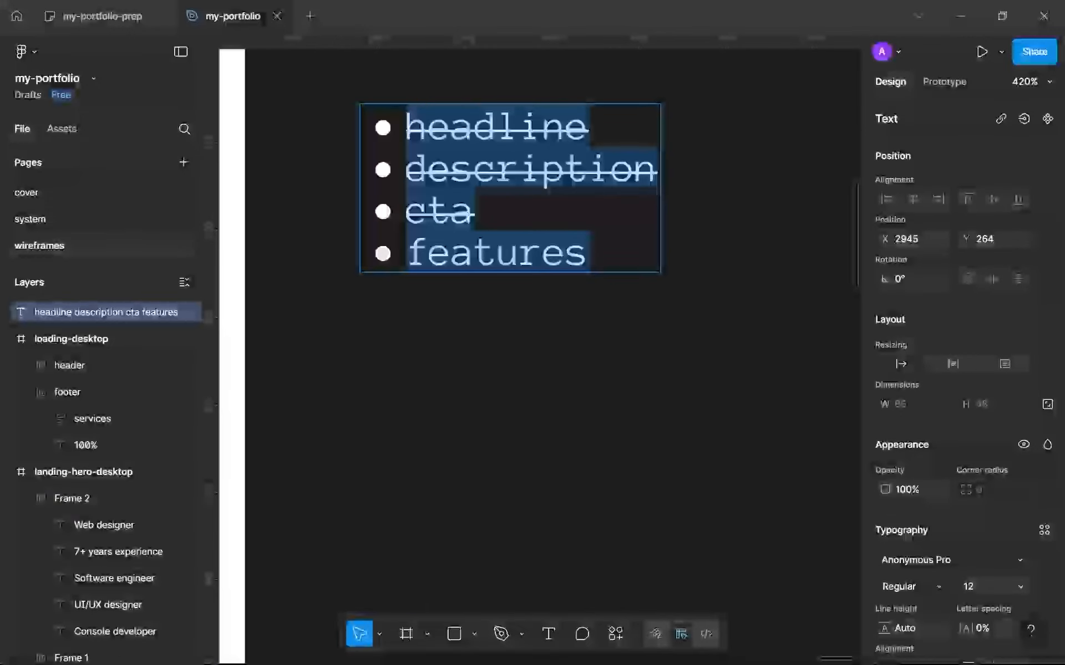
double_click(480, 243)
scroll(963, 460, down, 3)
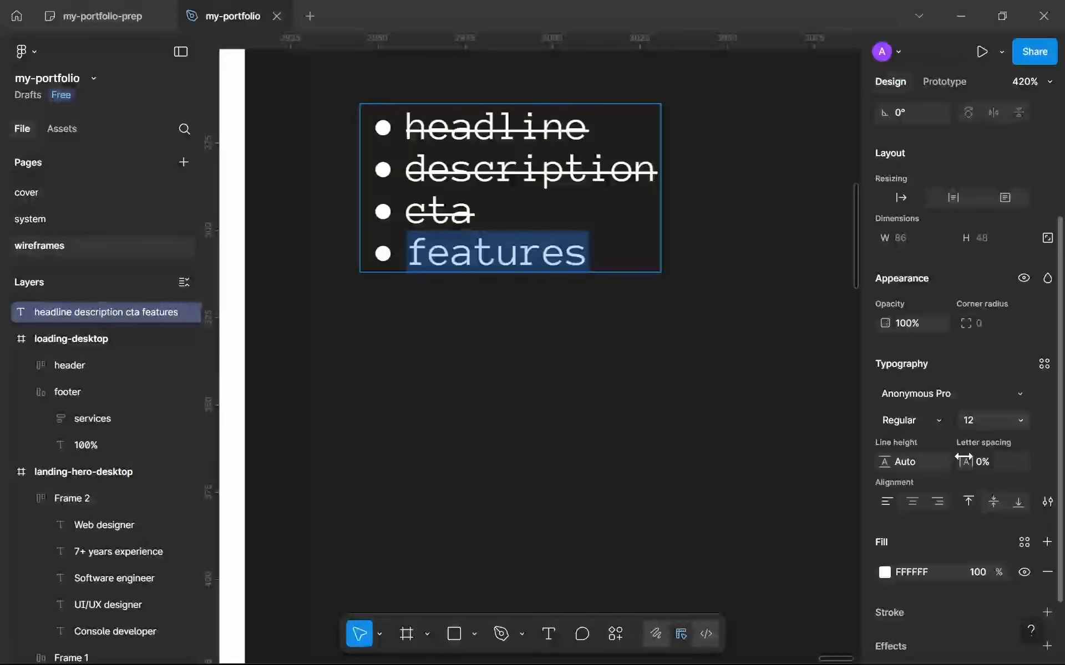
click(1046, 502)
click(815, 424)
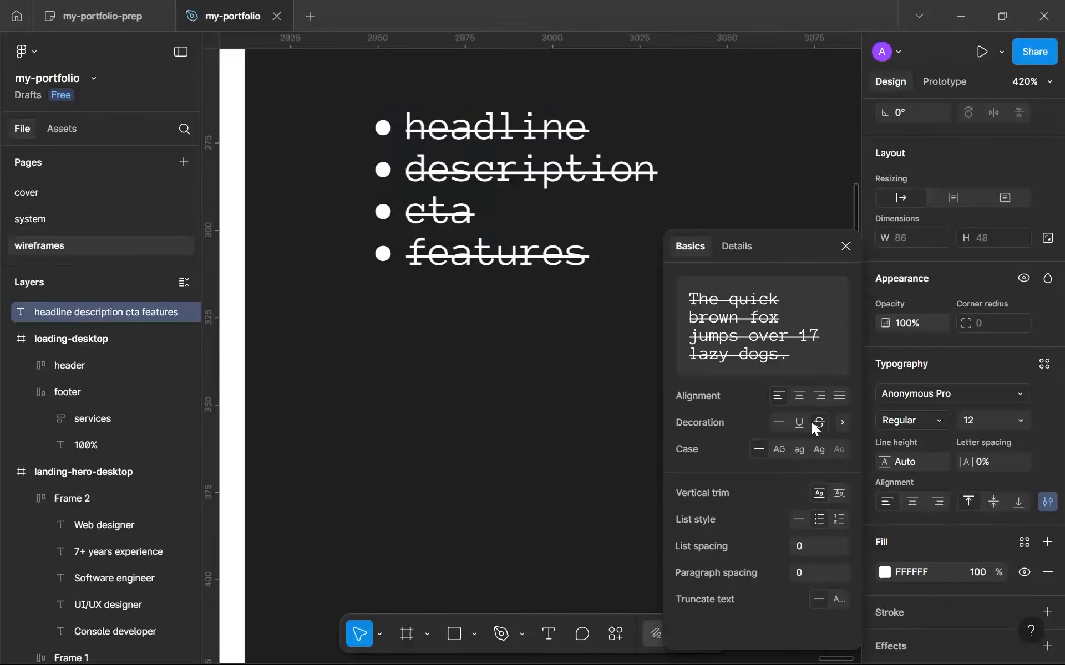
click(845, 246)
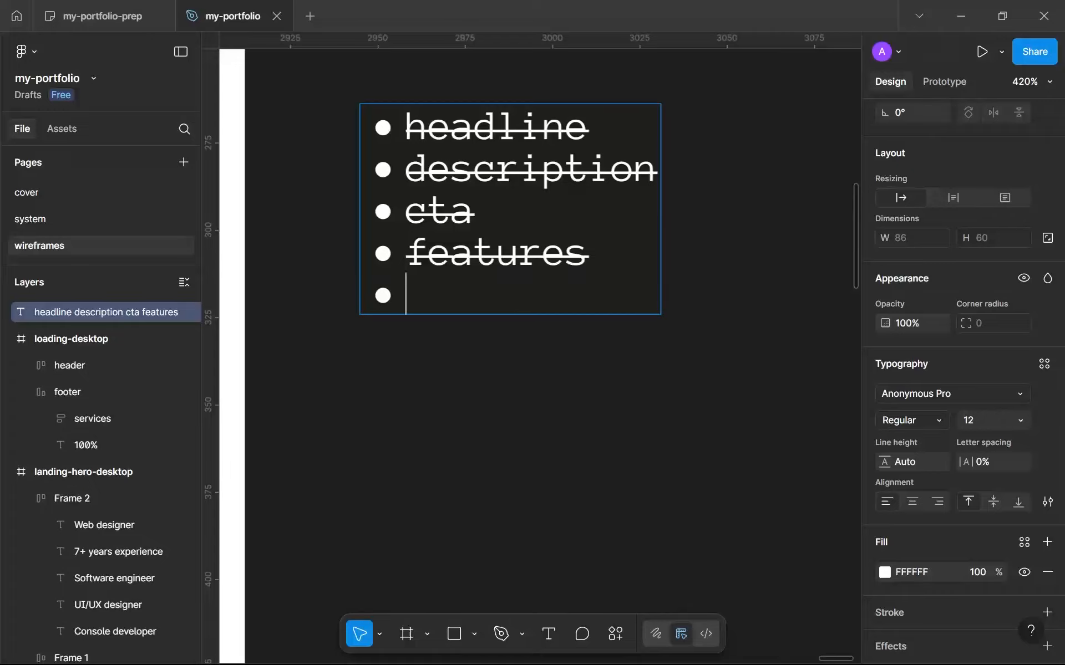
Draw a rectangle about 436 × 327 below the headline and align it to the left margin guide at X 102, Y 547.
click(543, 404)
scroll(515, 299, down, 6)
drag(427, 347, 584, 294)
scroll(388, 343, down, 5)
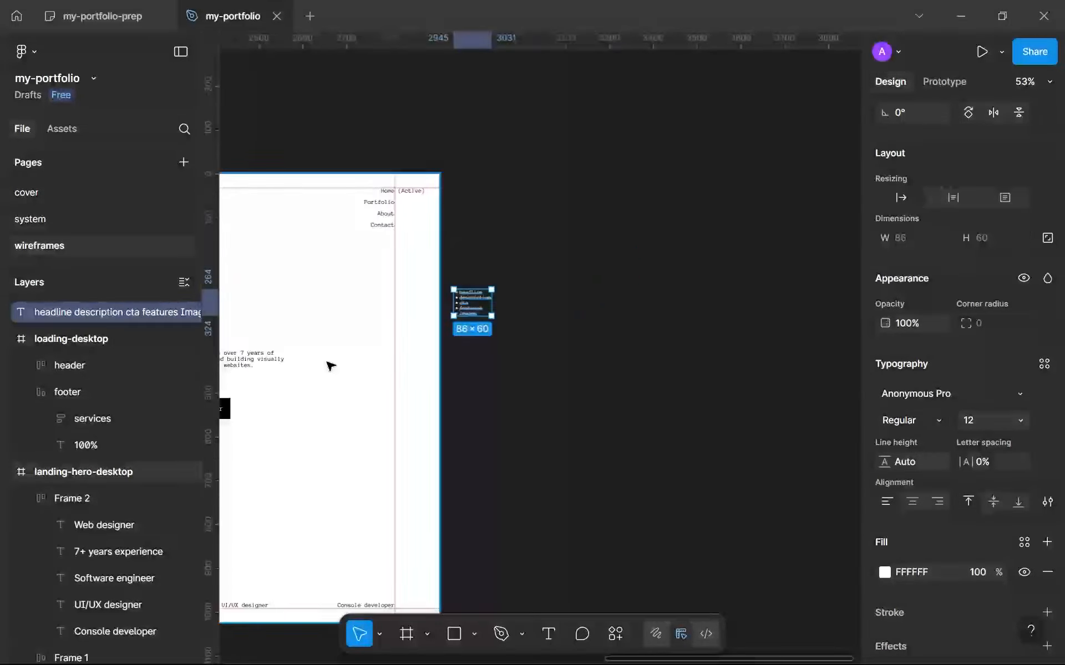
drag(302, 379, 474, 334)
drag(347, 409, 646, 324)
scroll(585, 304, down, 1)
scroll(643, 324, up, 2)
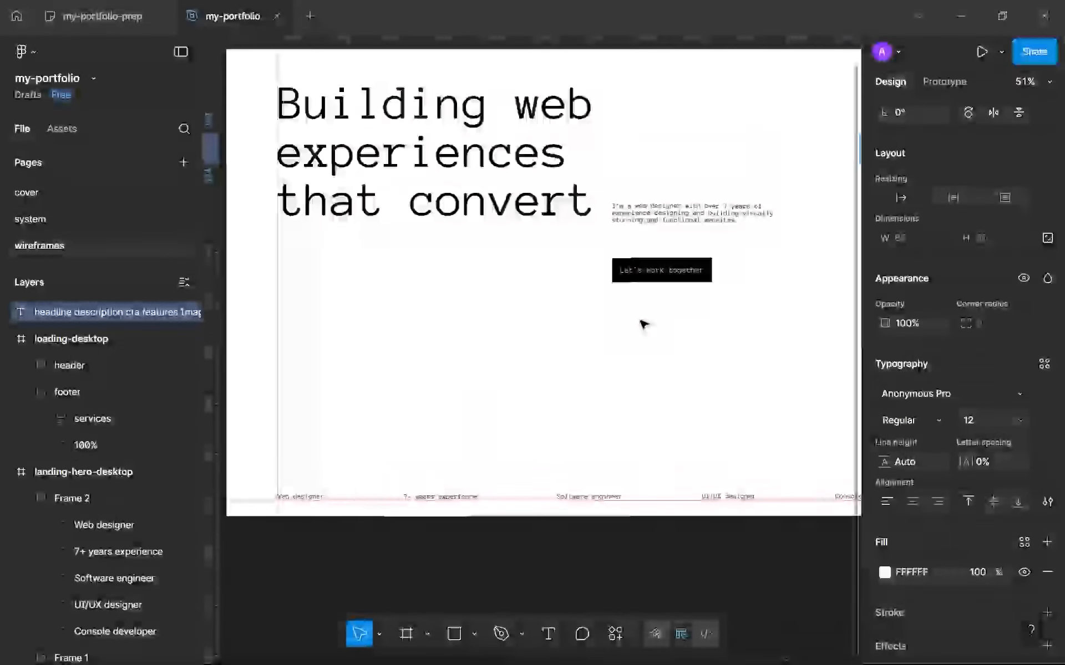
key(r)
scroll(458, 316, down, 1)
mouse_move(317, 284)
mouse_down()
mouse_move(506, 387)
mouse_move(425, 403)
mouse_move(469, 412)
mouse_move(591, 386)
mouse_move(486, 409)
mouse_up()
drag(440, 364, 419, 359)
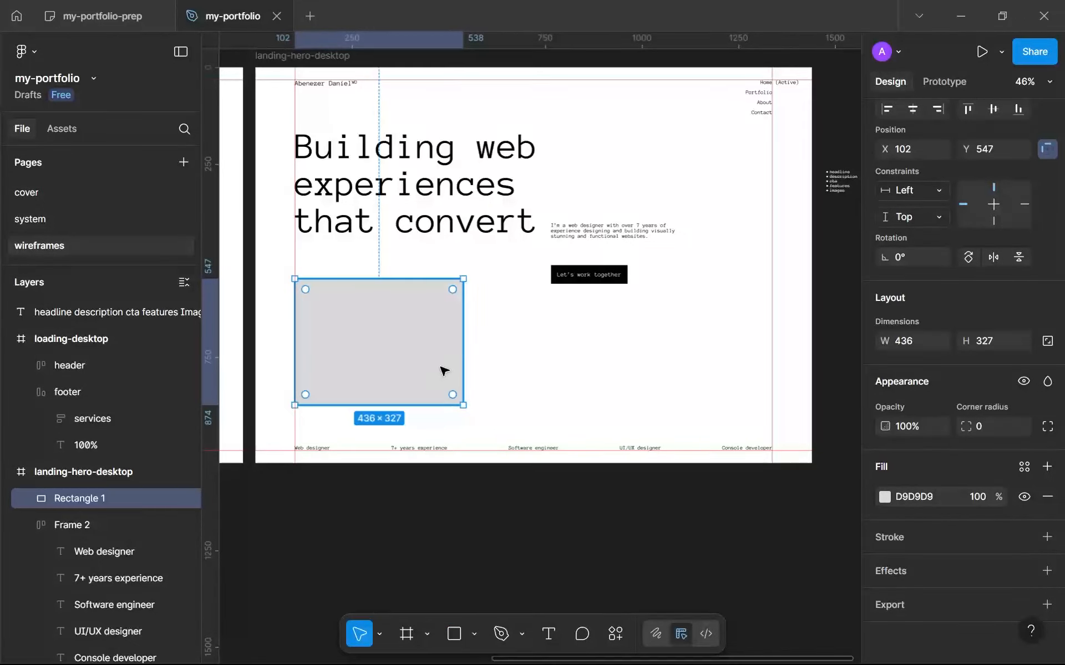
Set the new rectangle's fill colour to black, 000000.
scroll(462, 339, up, 2)
scroll(499, 363, down, 3)
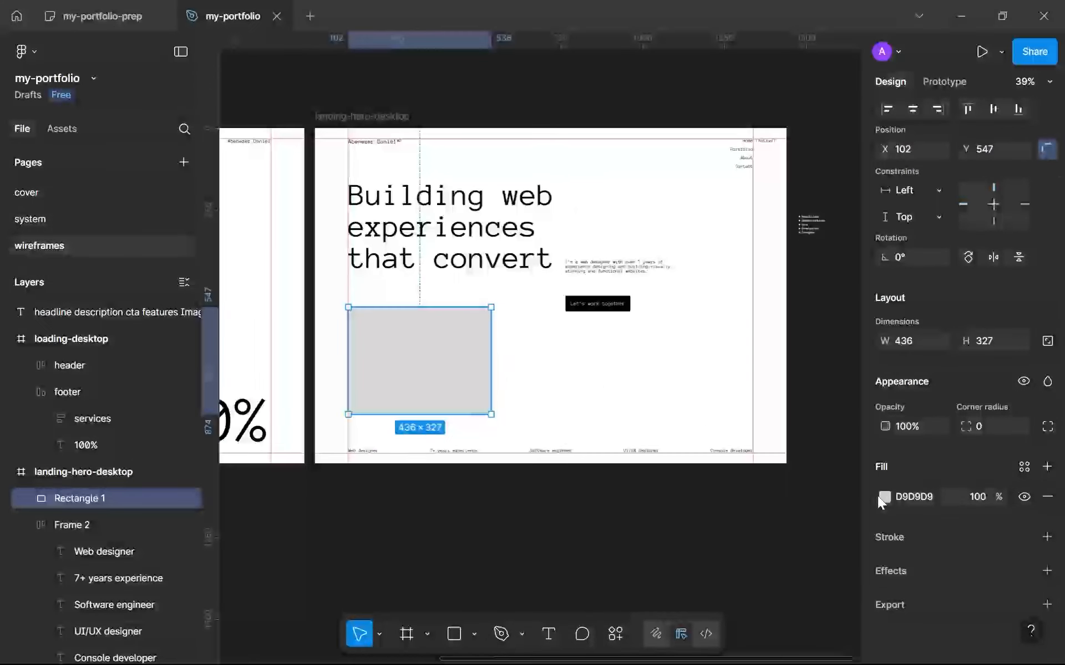
click(884, 497)
drag(679, 382, 511, 525)
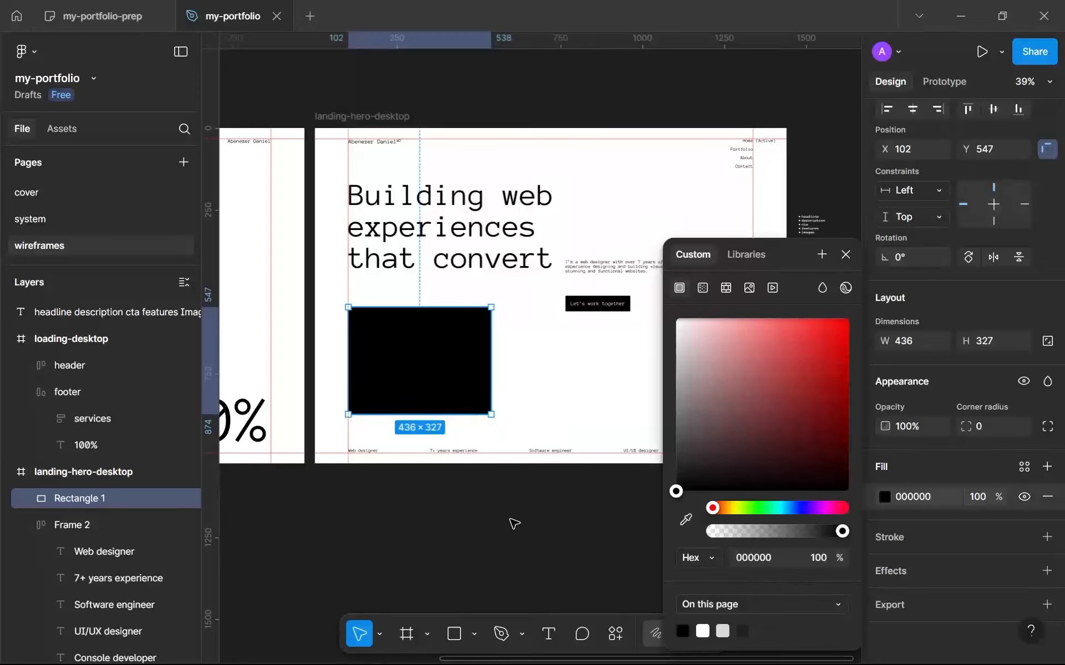
click(846, 256)
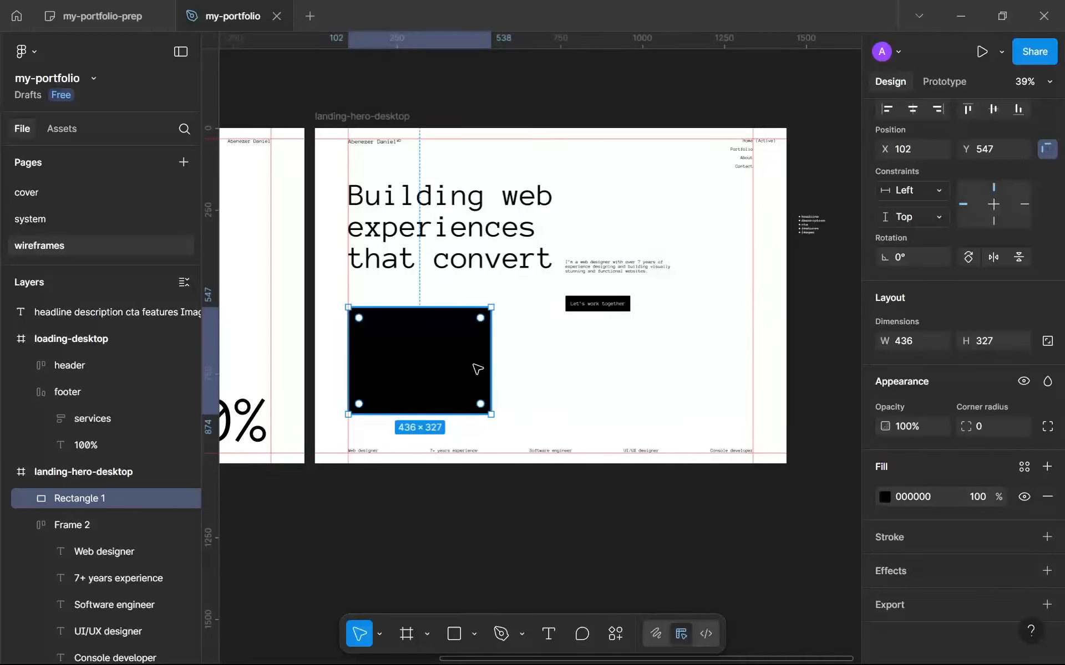
Add an "Image" text label at the centre of the black rectangle and wrap them in an auto layout frame.
scroll(477, 369, up, 3)
key(t)
click(349, 352)
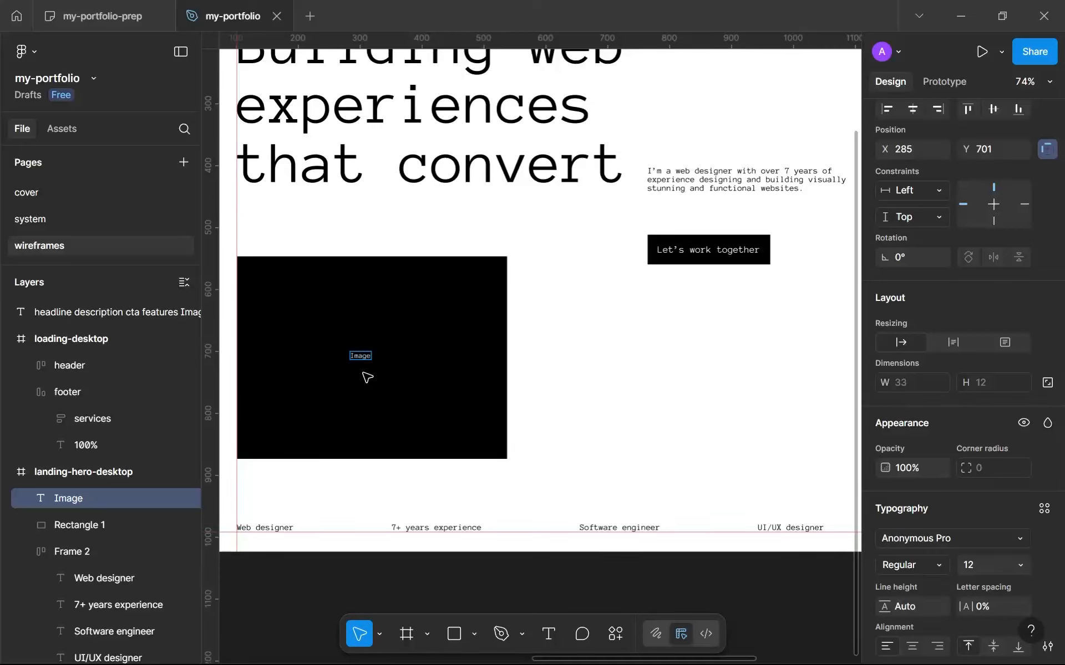
key(Escape)
key(shift+a)
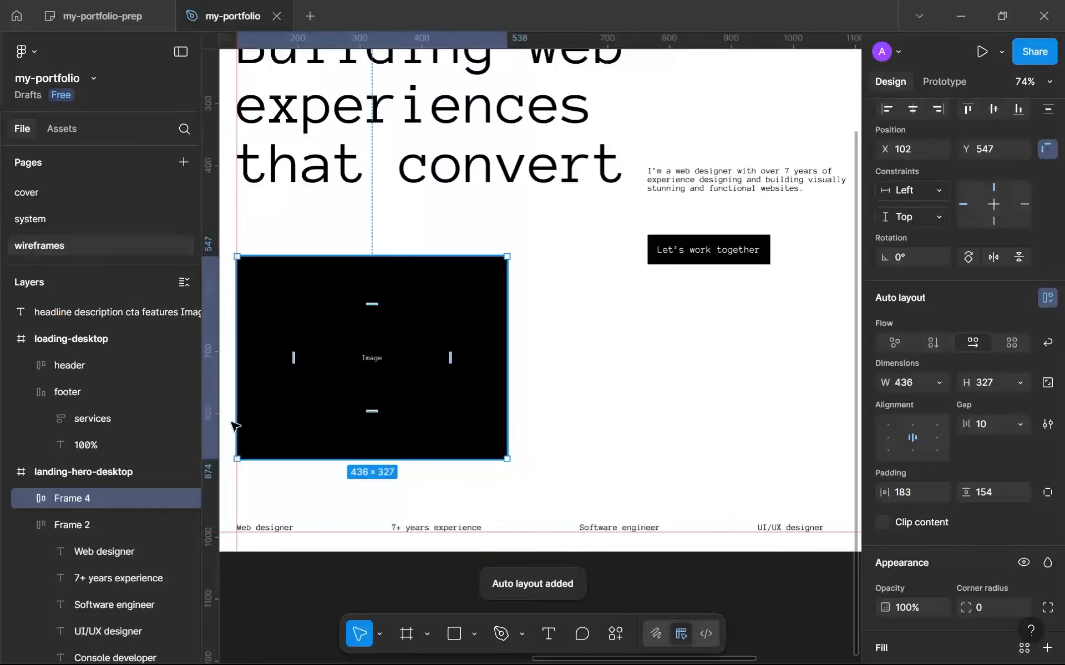
Rename the image placeholder frame "img" and the bottom feature row's frame "features", collapsing the feature row in the layer list.
click(29, 498)
click(32, 498)
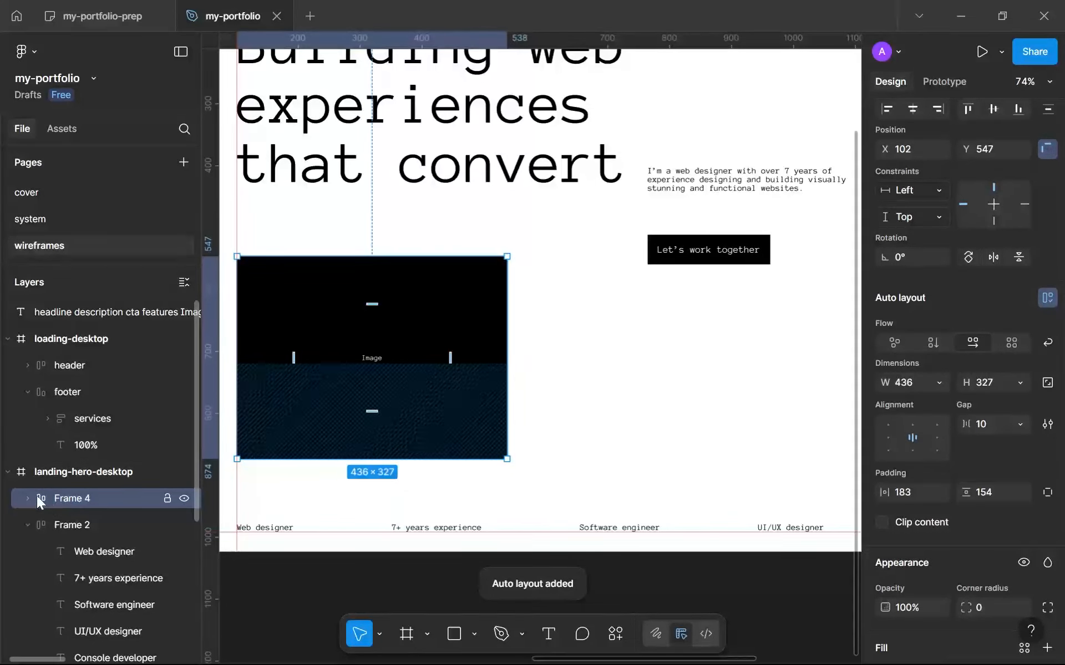
double_click(86, 491)
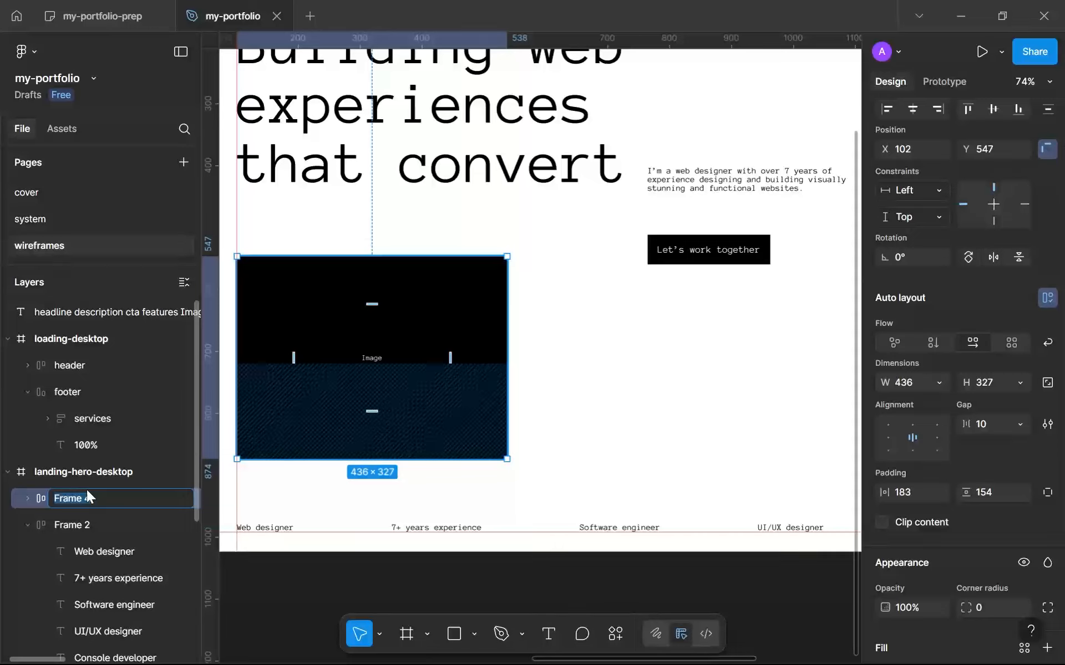
text(img)
key(Return)
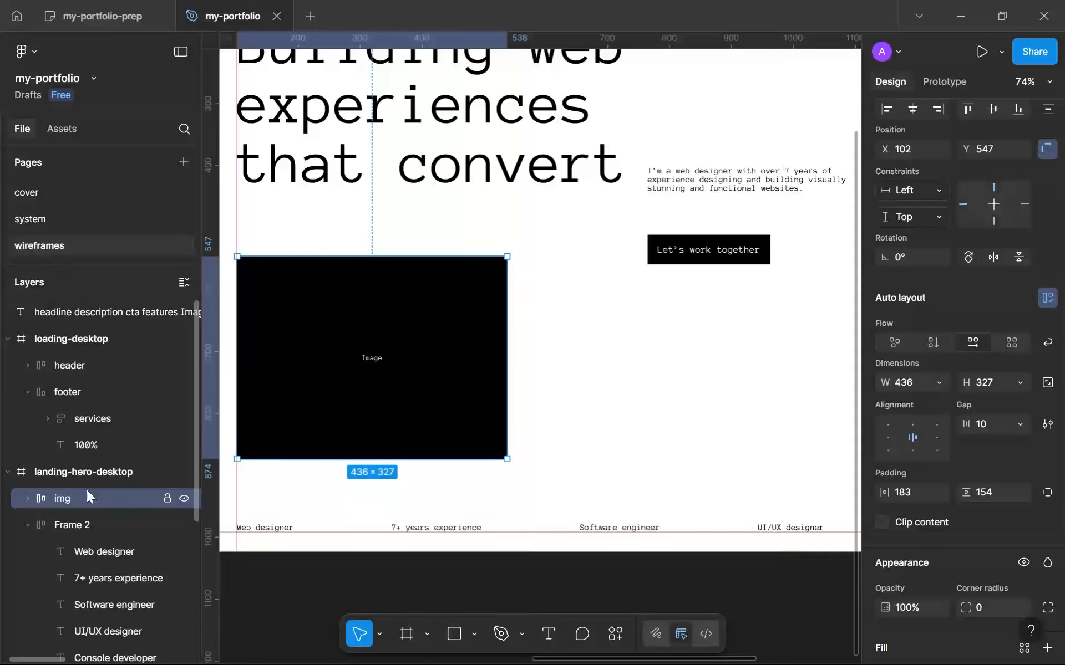
click(55, 532)
double_click(55, 531)
text(f)
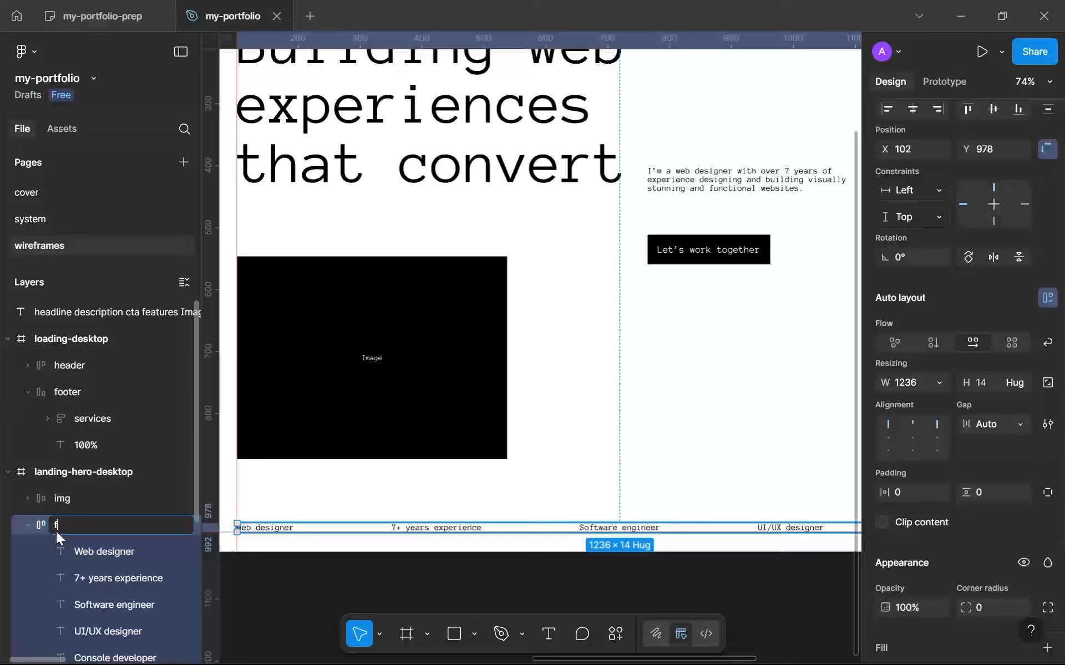
text(eatures)
key(Return)
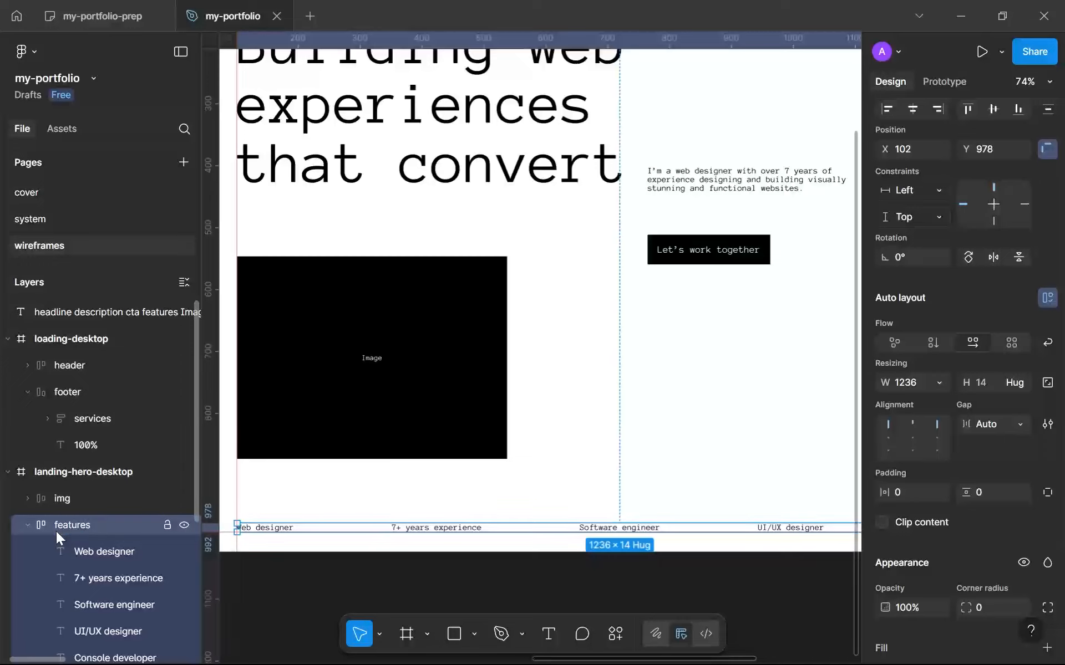
click(28, 525)
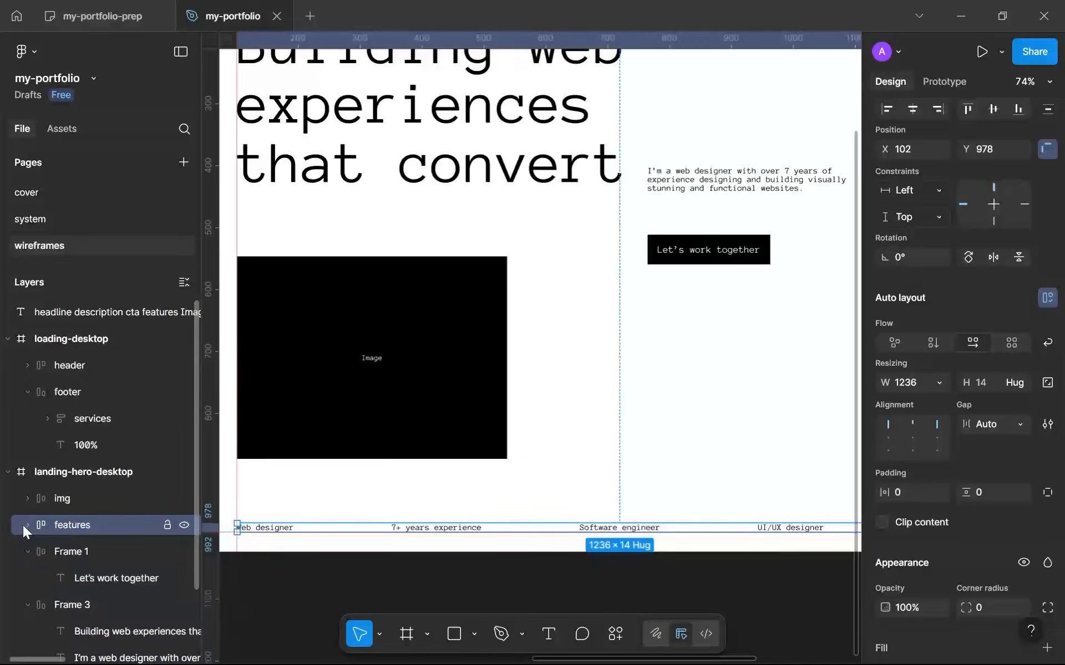
Rename the "Let's work together" button frame "cta" and the frame holding the headline and description "header".
double_click(76, 552)
text(cta)
key(Return)
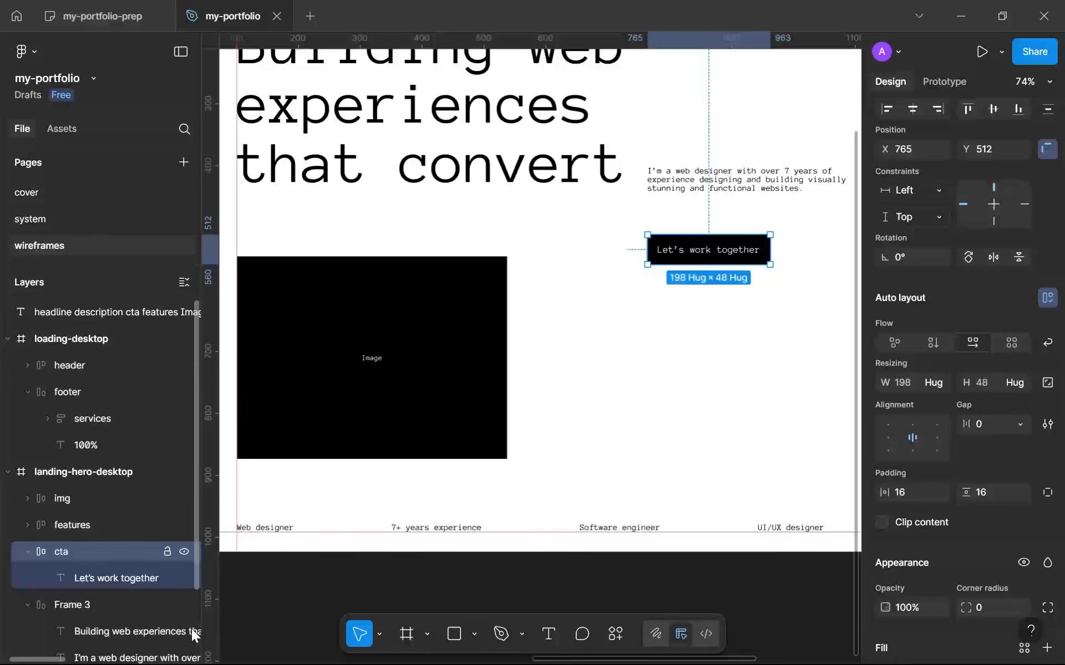
scroll(105, 533, down, 3)
click(105, 527)
double_click(105, 526)
text(header)
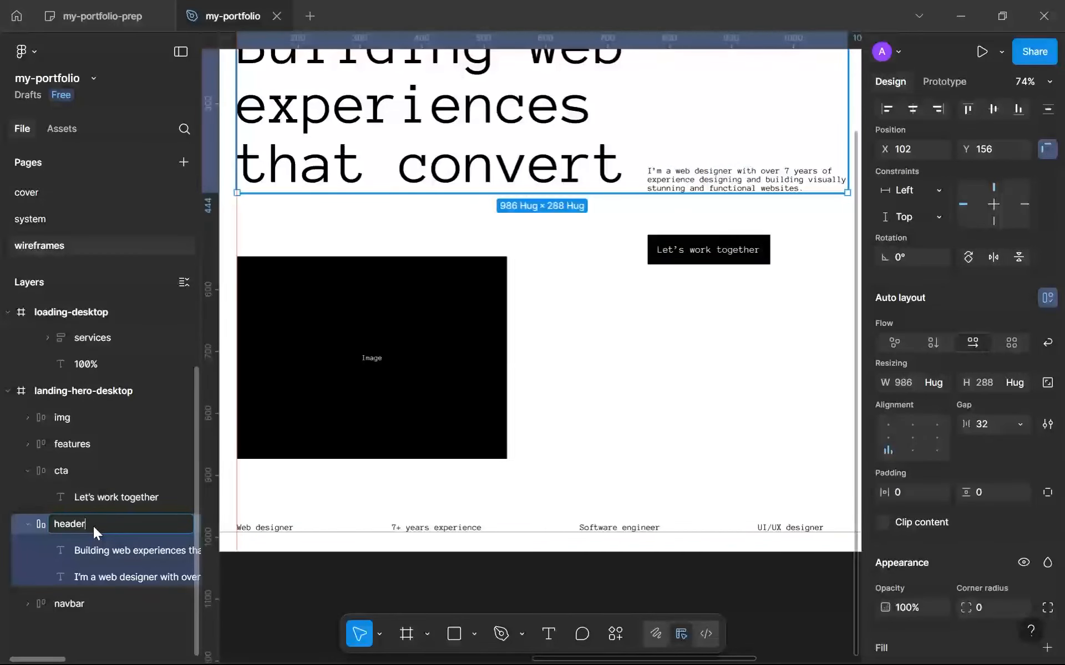
key(Return)
Apply the sys-ml text style to the image placeholder's label and change its text to "Img".
click(431, 378)
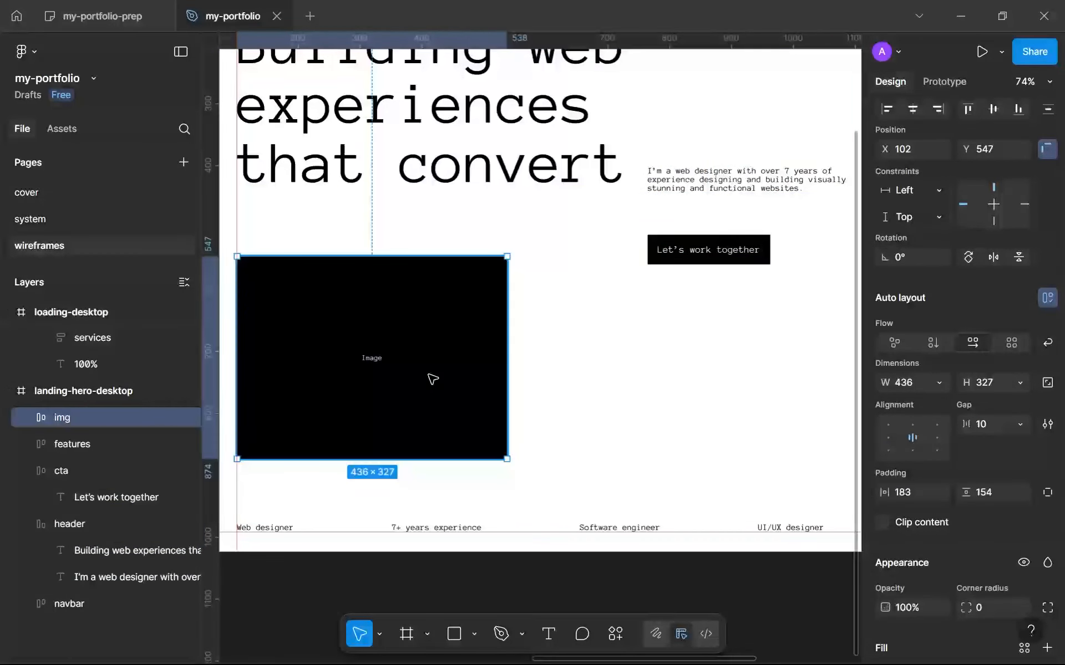
double_click(376, 360)
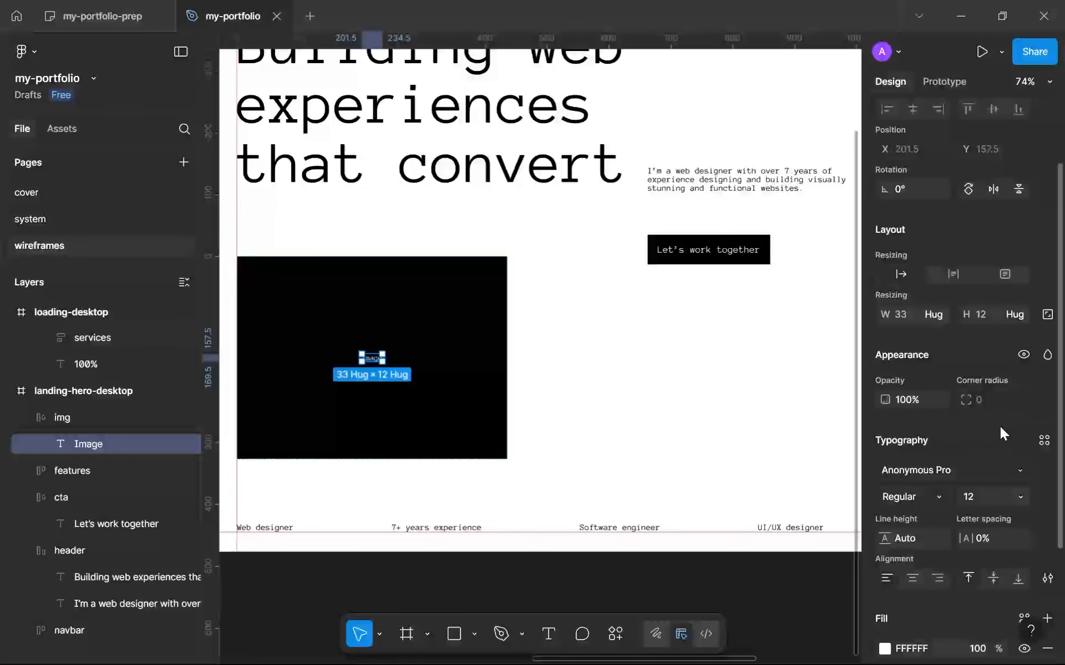
click(1043, 441)
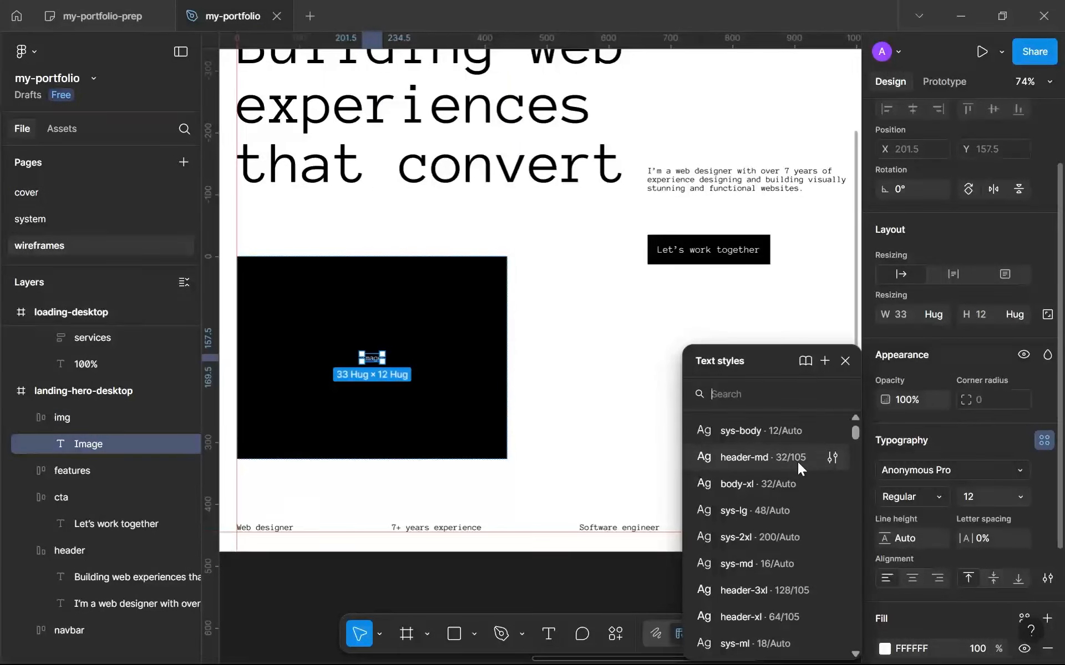
scroll(782, 543, down, 2)
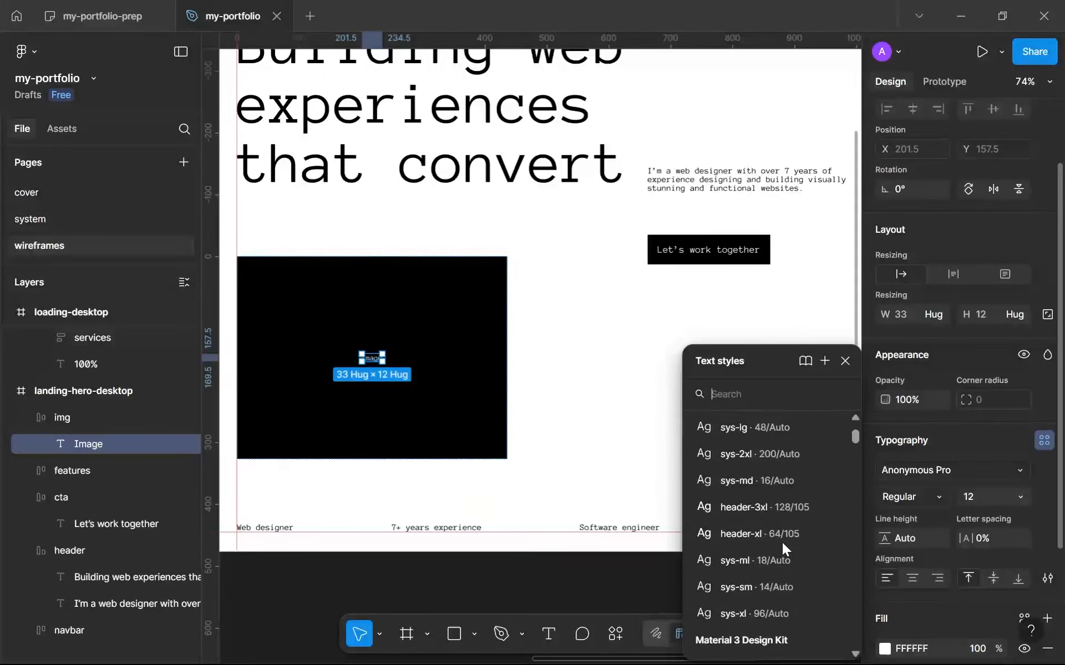
click(780, 564)
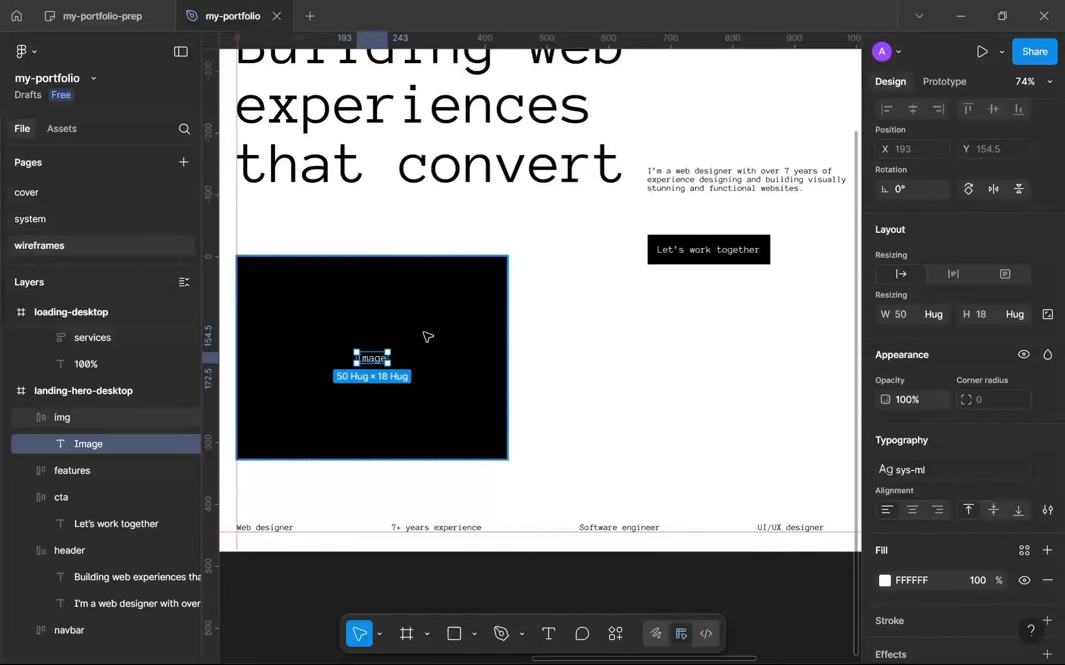
key(Return)
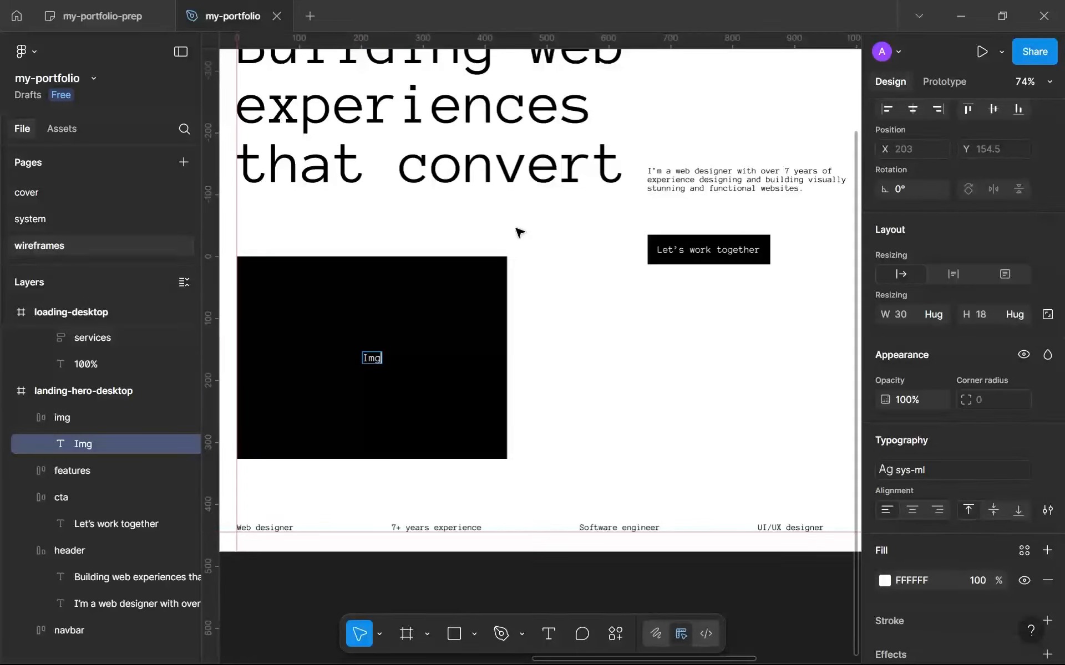
key(Escape)
key(Escape)
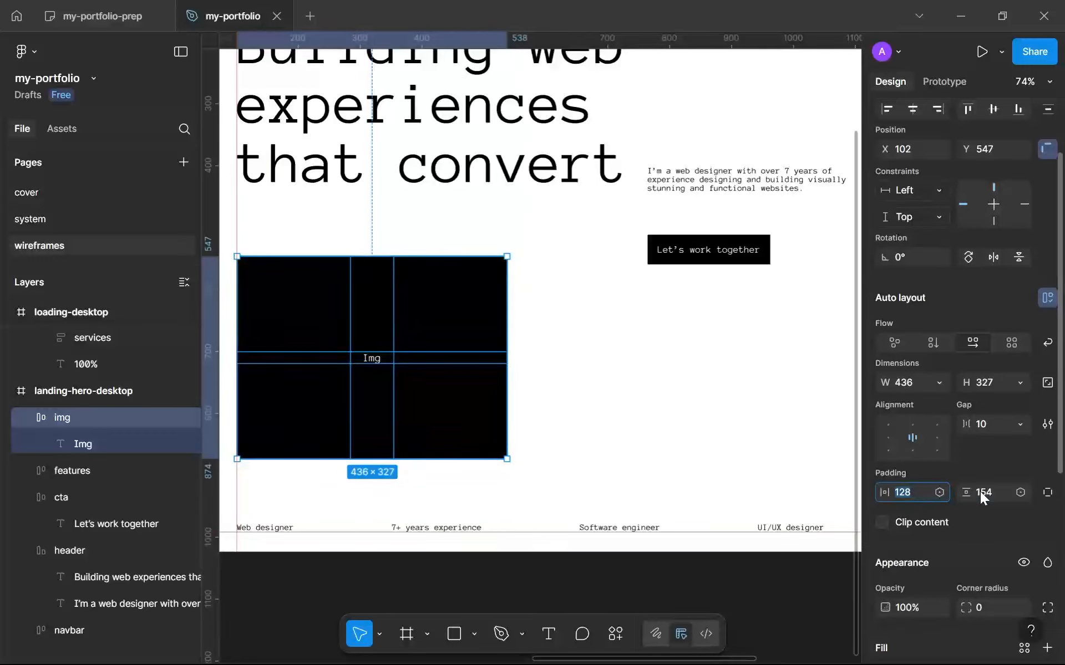
Set the img frame's horizontal and vertical padding to 128 and make its width and height hug the contents.
click(571, 466)
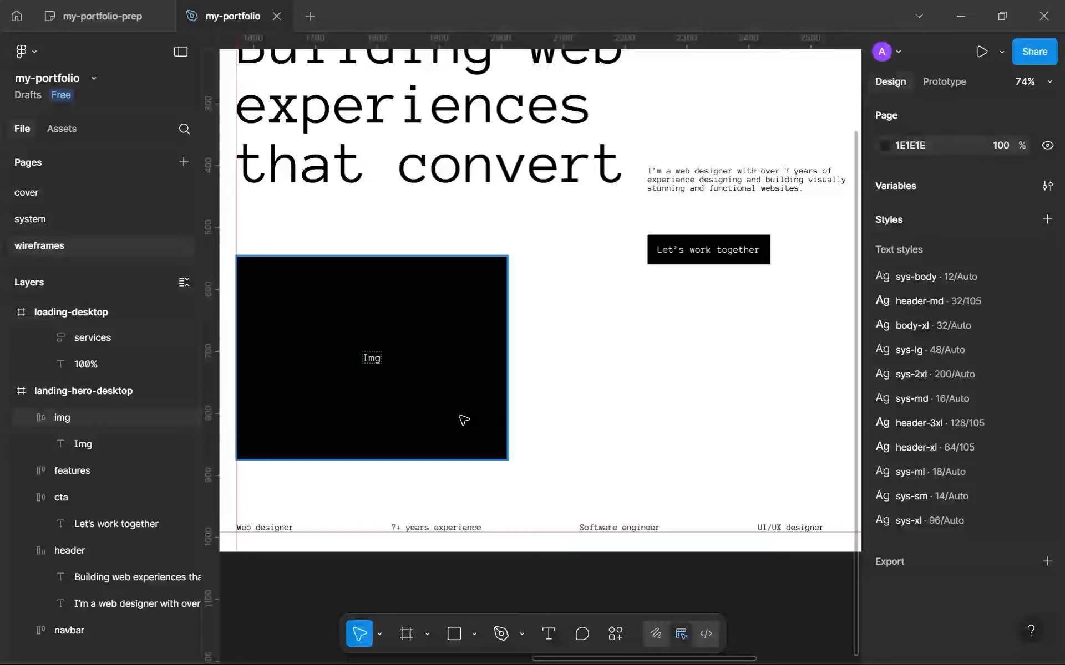
click(464, 420)
click(939, 468)
click(953, 489)
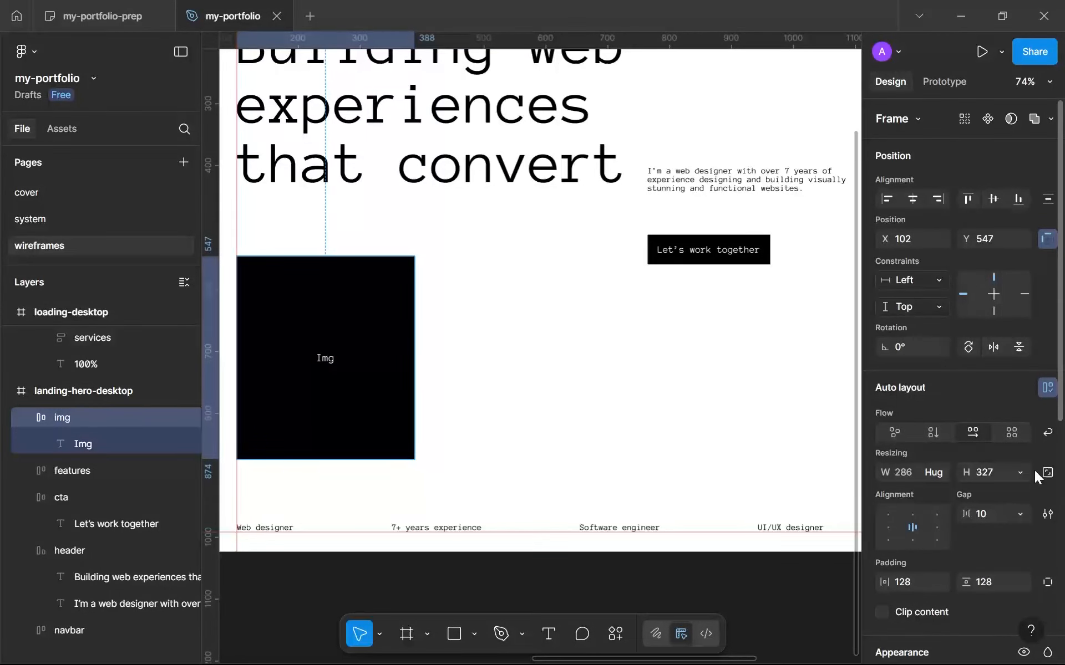
click(1022, 470)
click(969, 492)
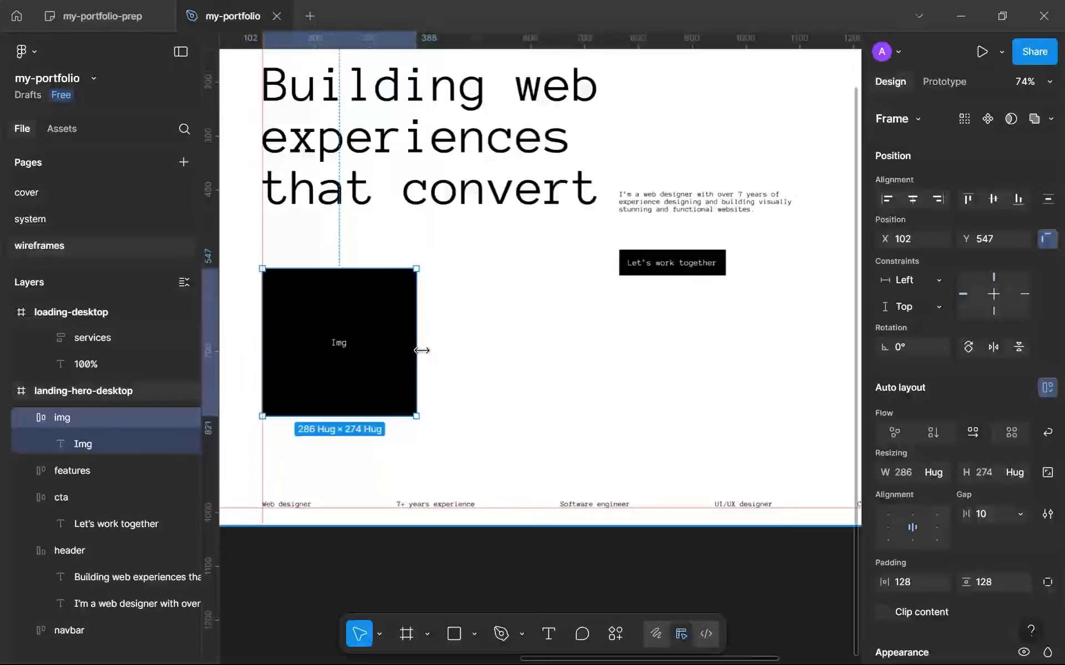
Move the img frame down along the left margin guide to X 102, Y 624, just above the feature row.
scroll(421, 351, up, 2)
drag(311, 310, 307, 365)
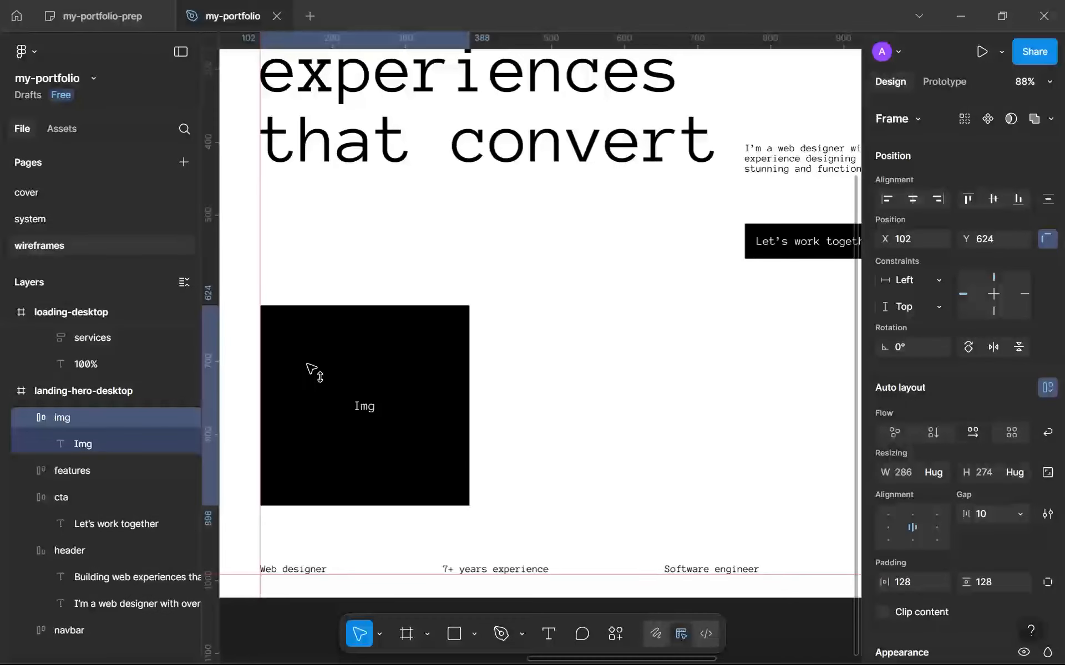
click(557, 409)
Copy the img frame to X 418, Y 624 and duplicate it twice more to form an evenly spaced row of four.
scroll(463, 384, down, 5)
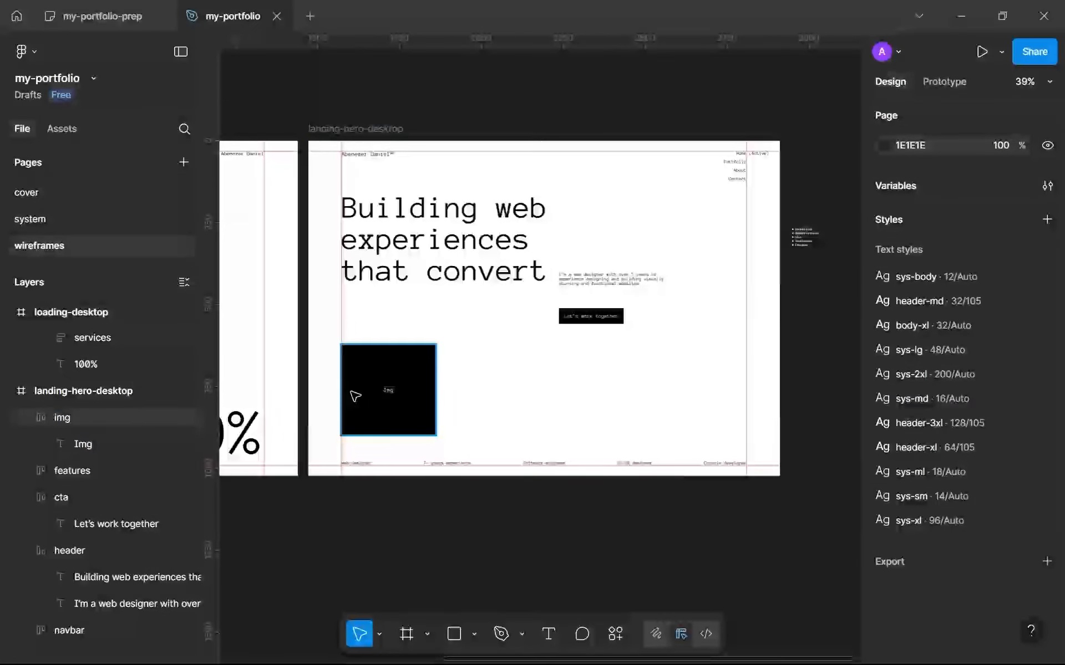
click(368, 392)
scroll(401, 400, up, 4)
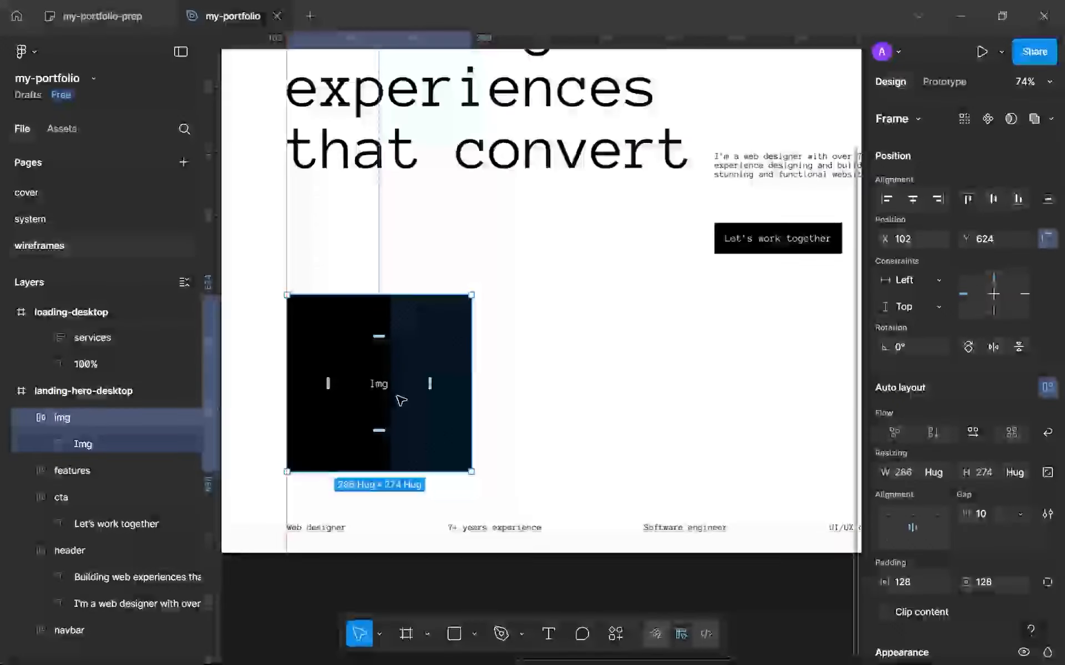
alt+drag(361, 392, 566, 373)
scroll(565, 372, down, 4)
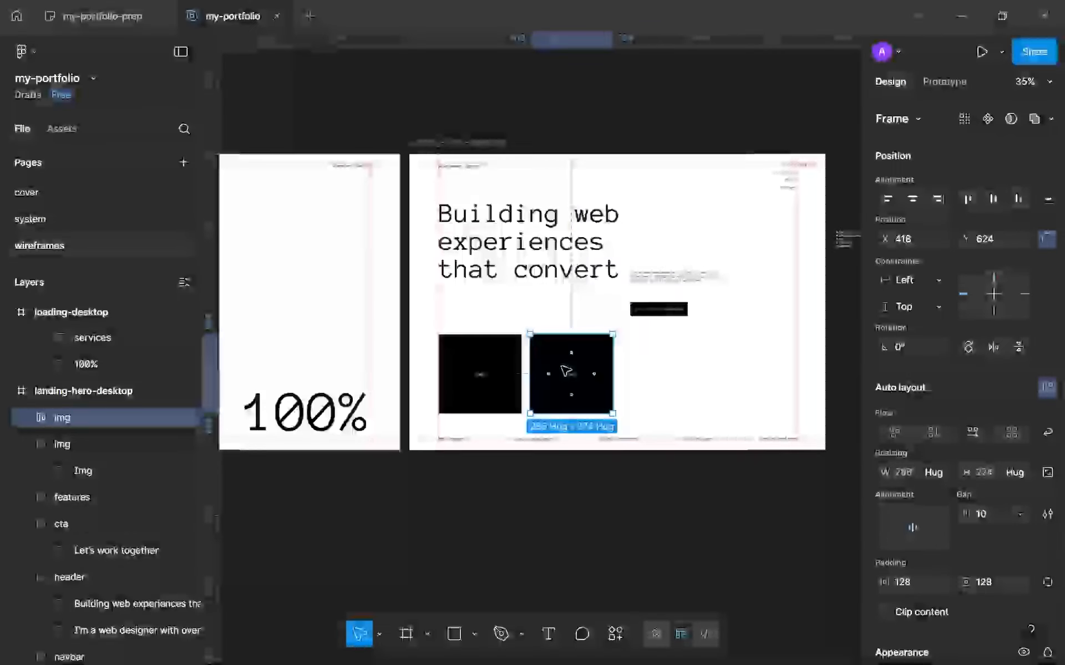
key(ctrl+d)
key(ctrl+d)
click(587, 497)
scroll(587, 498, down, 2)
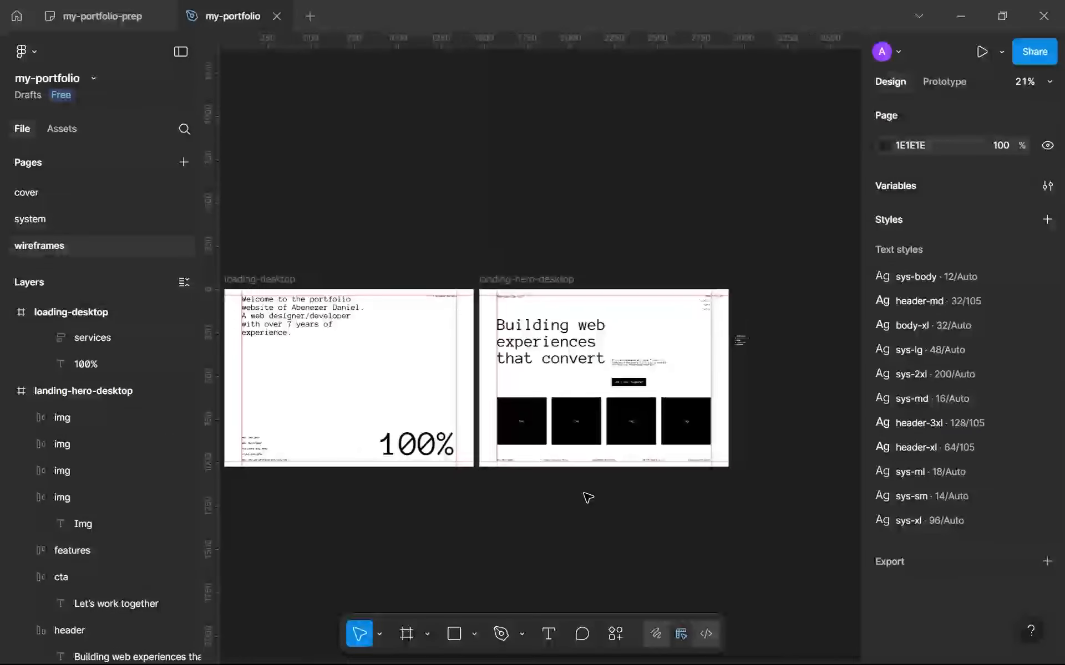
scroll(587, 497, up, 3)
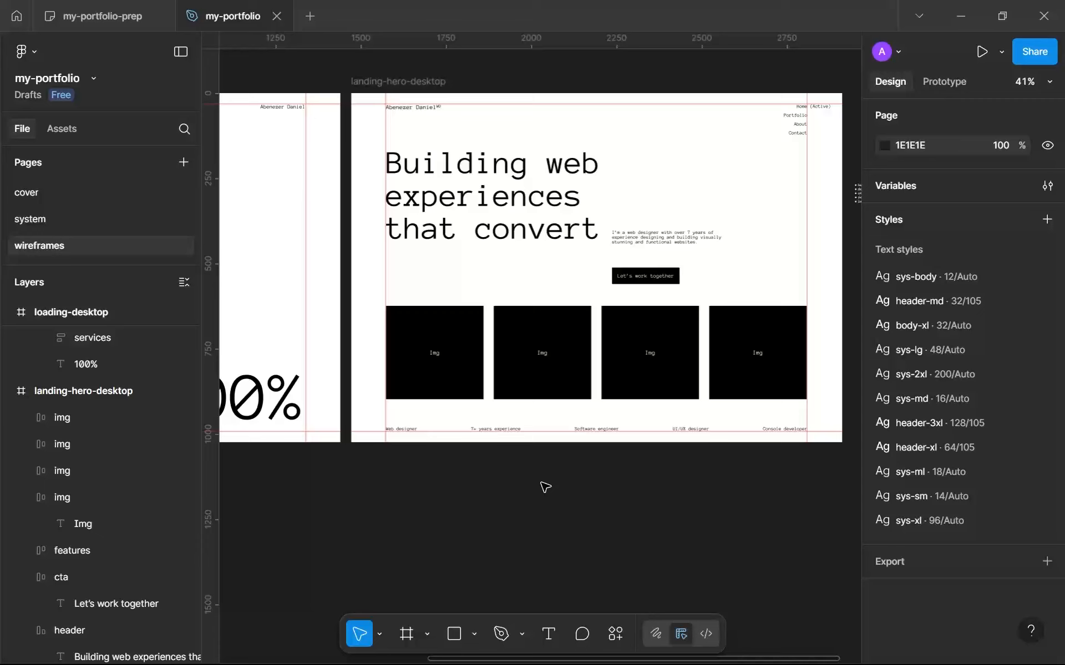
Recolor the fill of all four img frames with the gray-300 library color.
scroll(629, 335, up, 2)
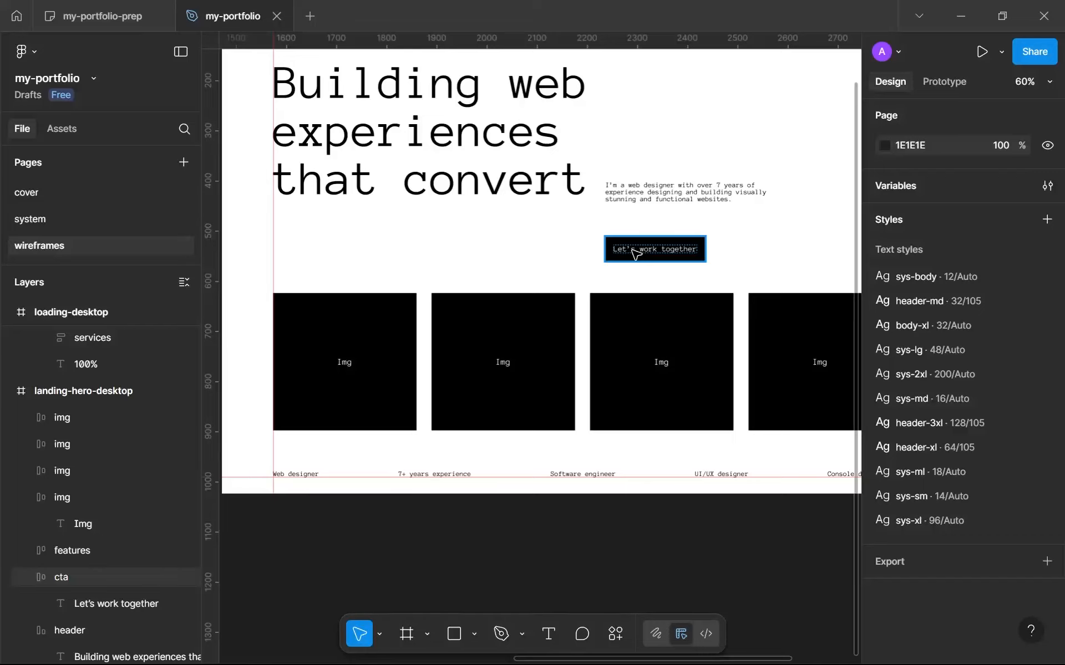
scroll(444, 362, down, 2)
click(387, 359)
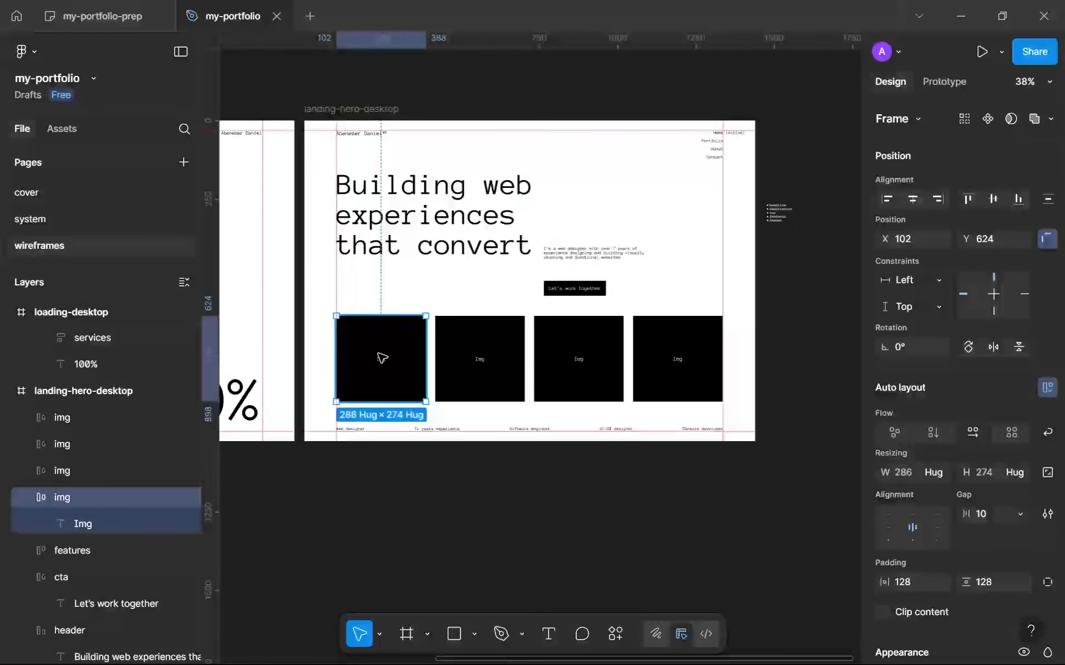
shift+click(475, 358)
shift+click(587, 344)
shift+click(674, 339)
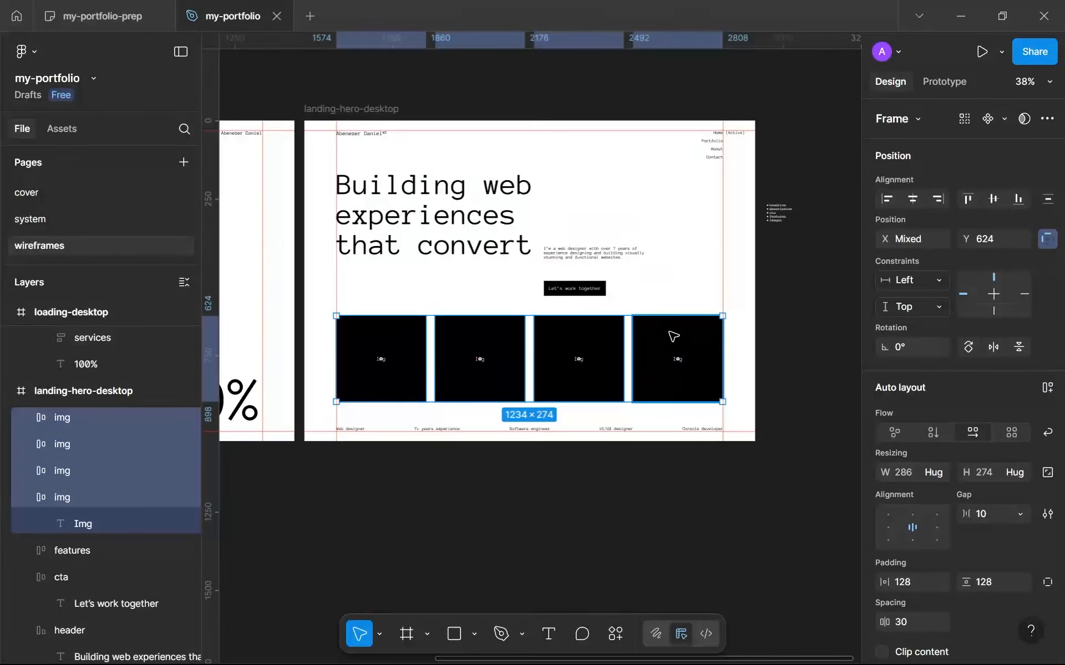
scroll(1019, 433, down, 1)
scroll(1019, 434, down, 5)
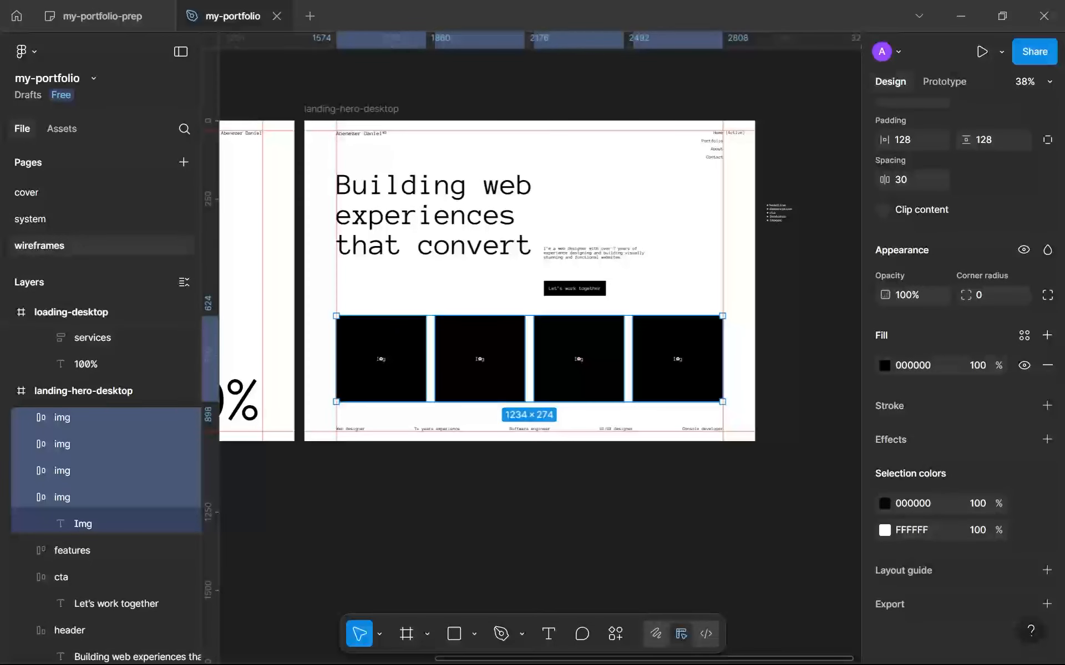
click(1023, 503)
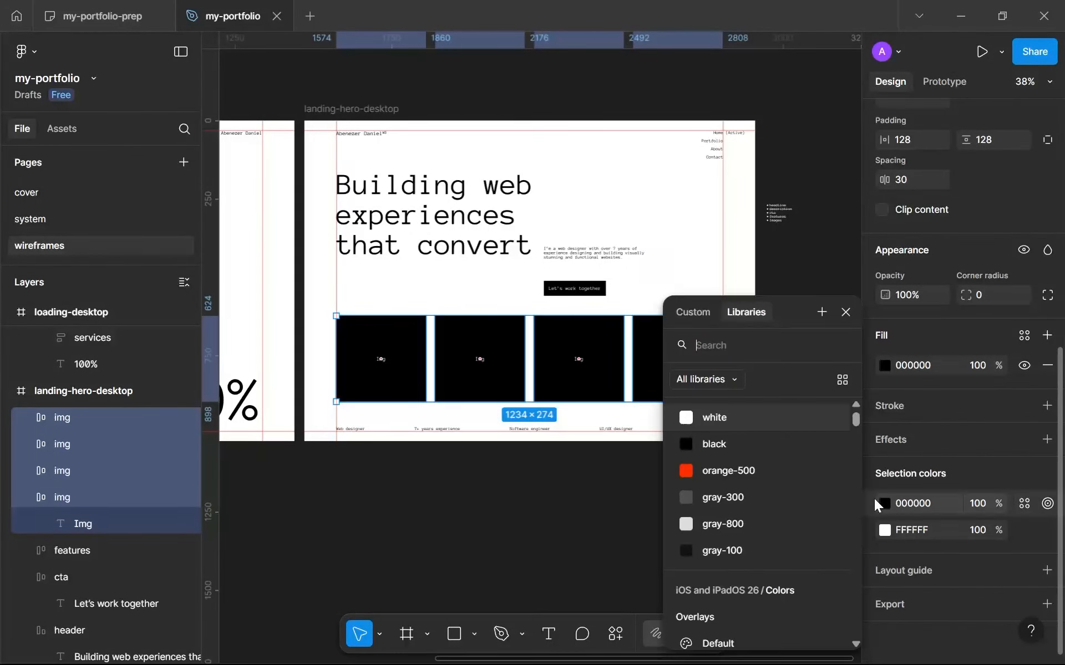
click(763, 496)
click(451, 470)
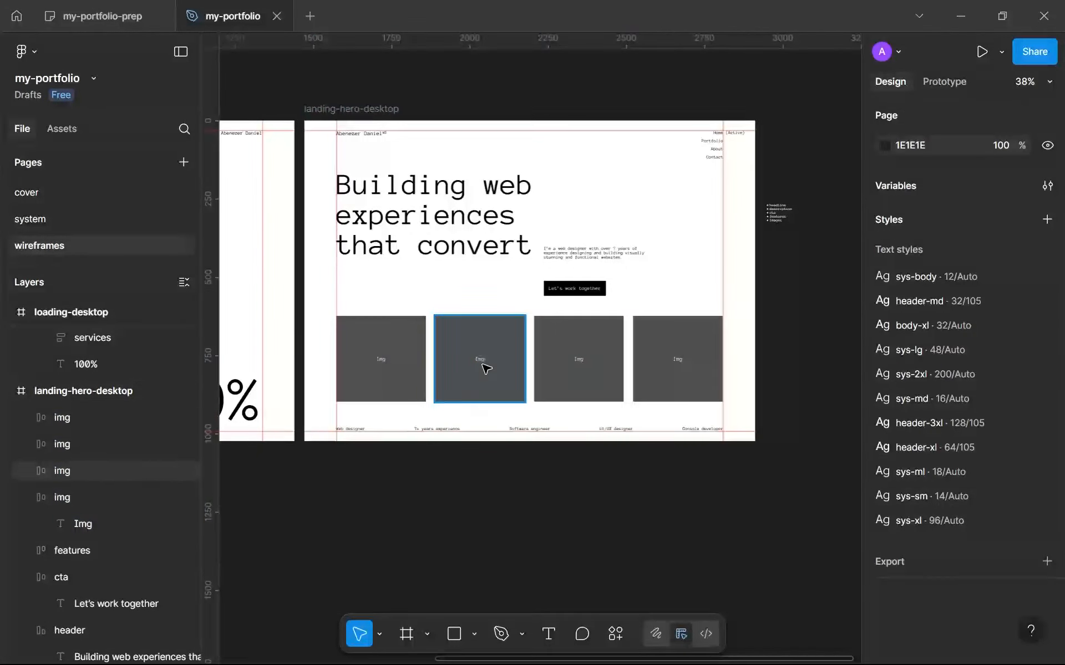
Move the "Let's work together" button toward the right margin guide to X 1101, Y 464.
scroll(480, 310, up, 3)
click(613, 272)
scroll(637, 270, down, 5)
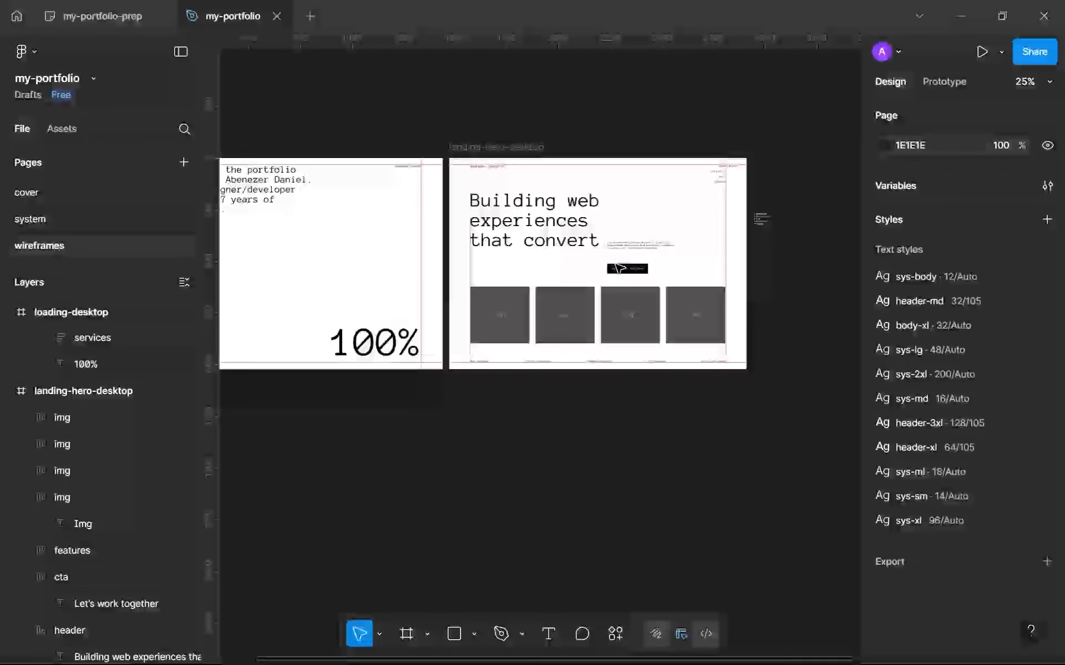
drag(641, 270, 710, 260)
Wrap the four img frames in one horizontal auto layout frame and set its gap to 32.
click(692, 336)
shift+click(620, 331)
shift+click(549, 331)
shift+click(499, 327)
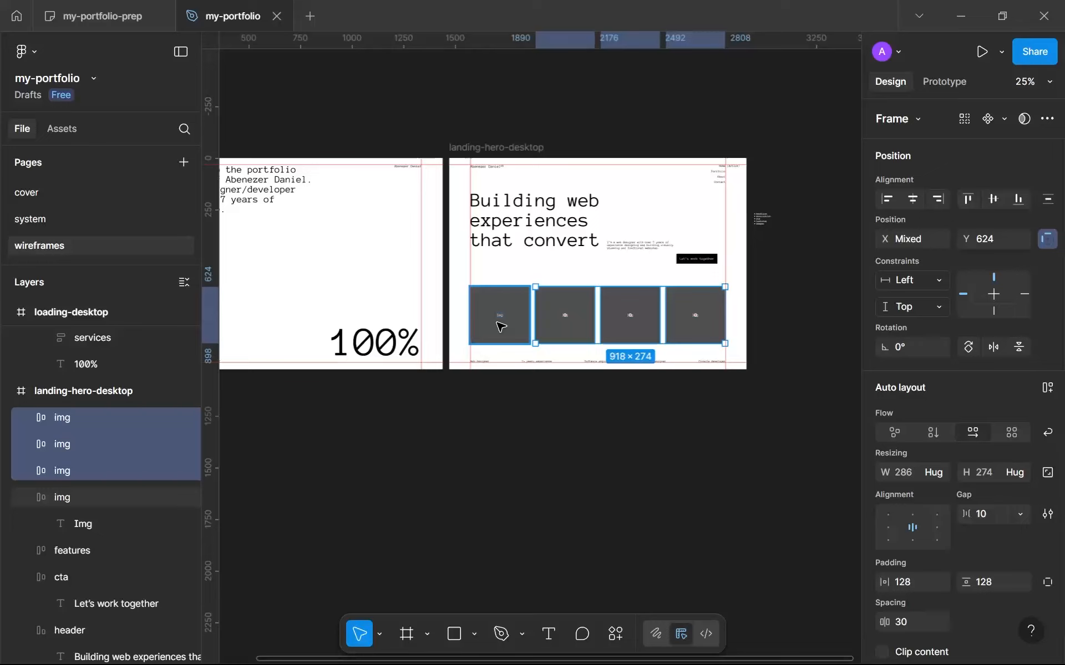
key(shift+a)
click(1019, 515)
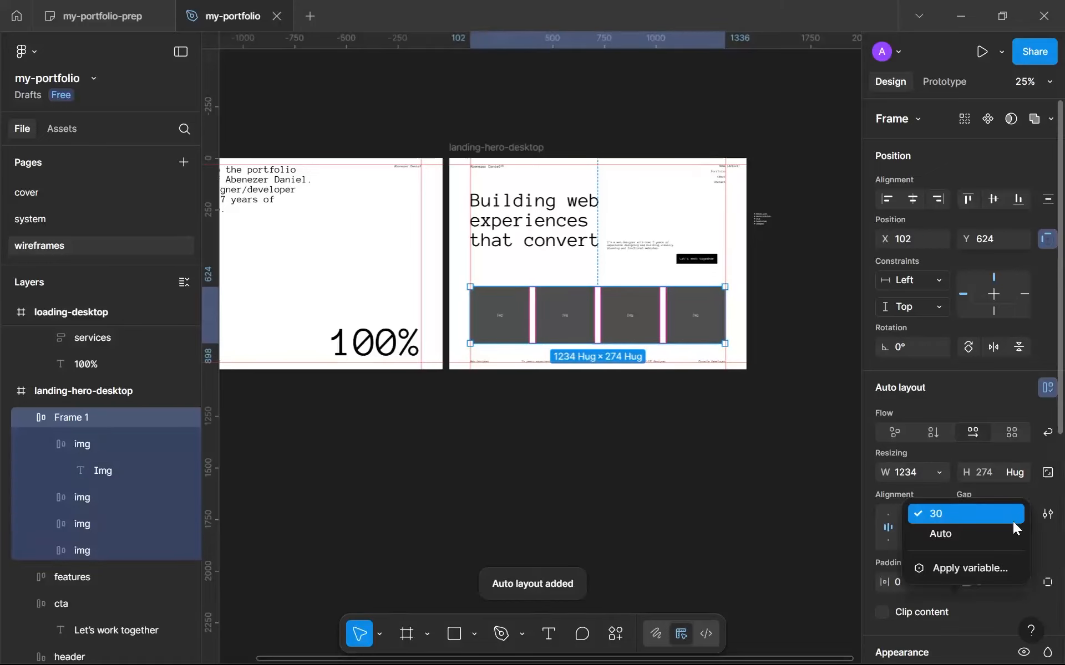
click(937, 534)
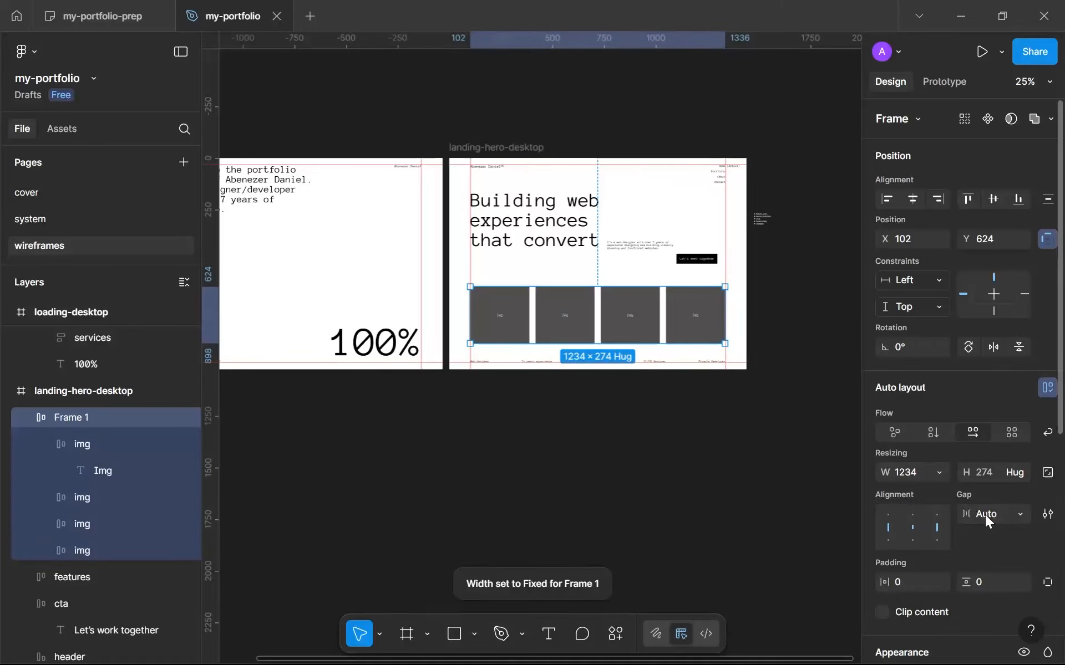
text(32)
click(717, 436)
Make the width of all four img frames fill the auto layout row.
double_click(695, 336)
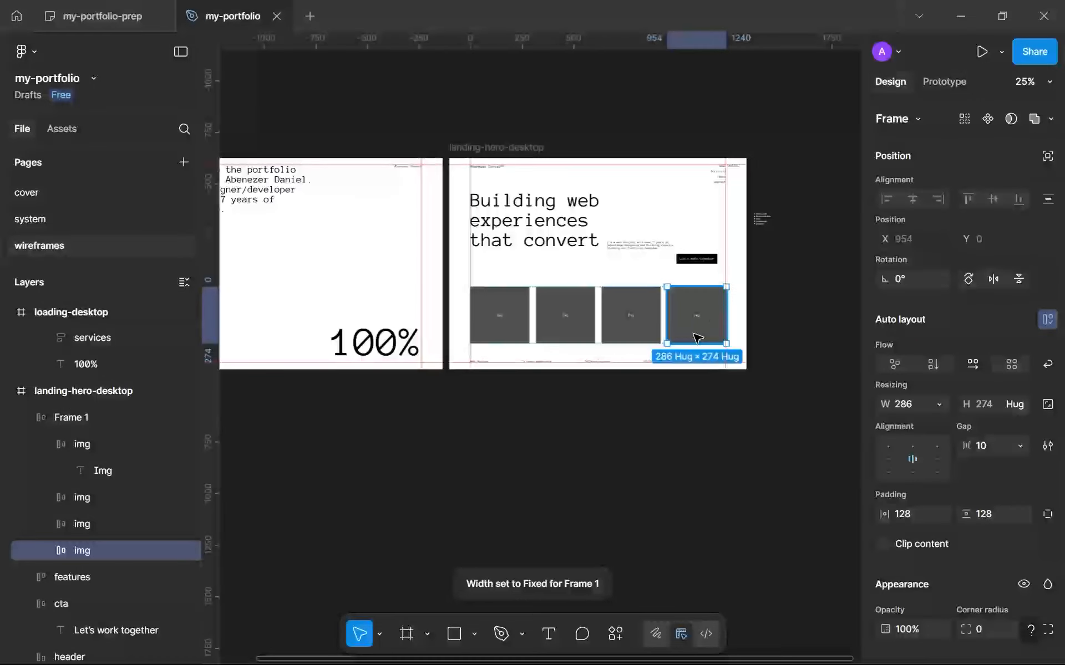
shift+click(622, 323)
shift+click(575, 321)
shift+click(509, 310)
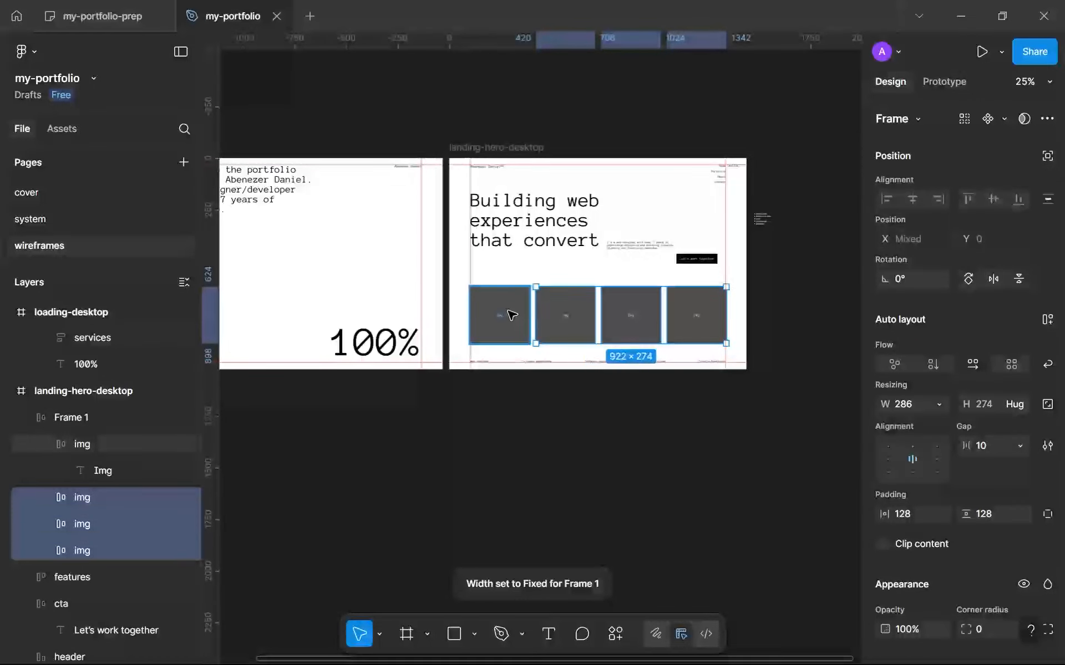
click(934, 404)
click(944, 424)
Fit the image row's right edge to the right margin guide.
scroll(702, 349, up, 5)
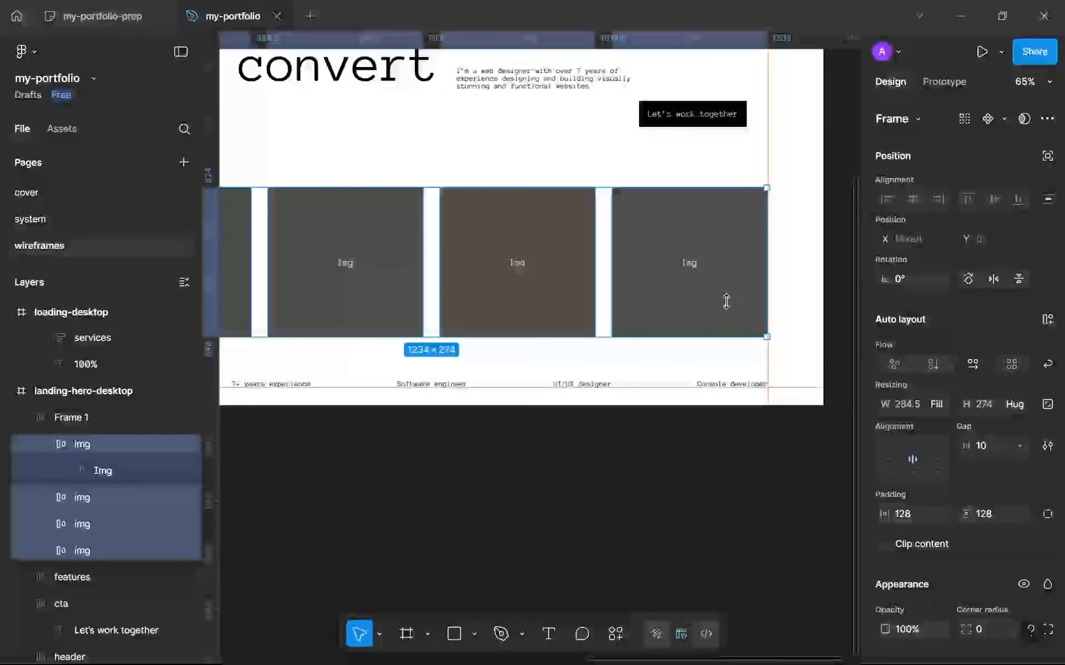
click(725, 304)
key(Escape)
click(716, 278)
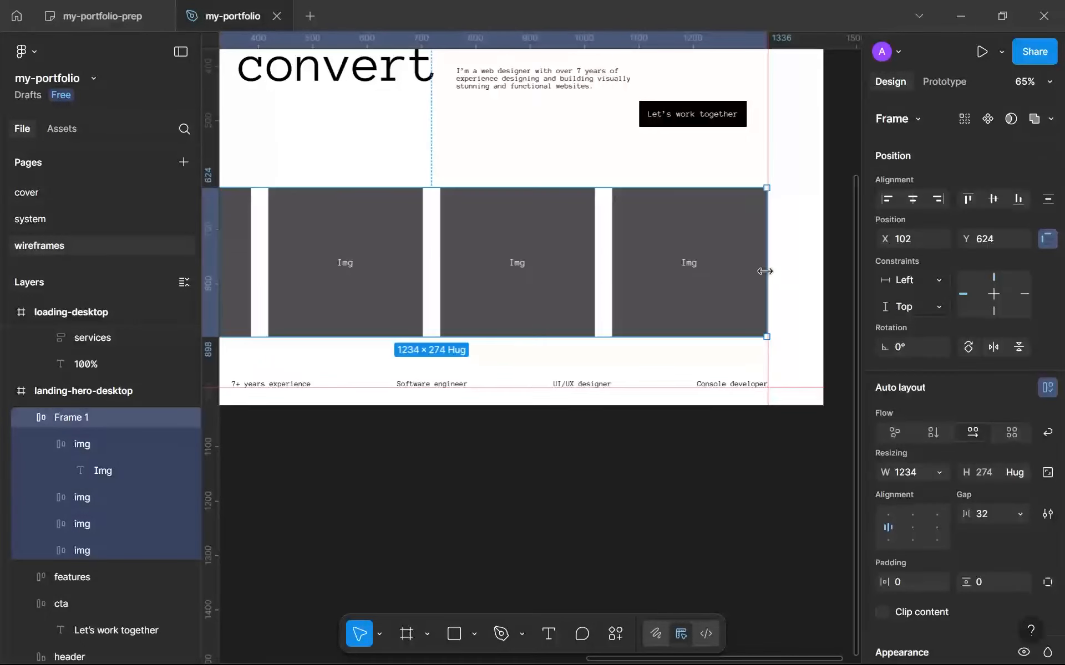
drag(766, 269, 765, 273)
scroll(720, 289, down, 4)
scroll(594, 275, up, 3)
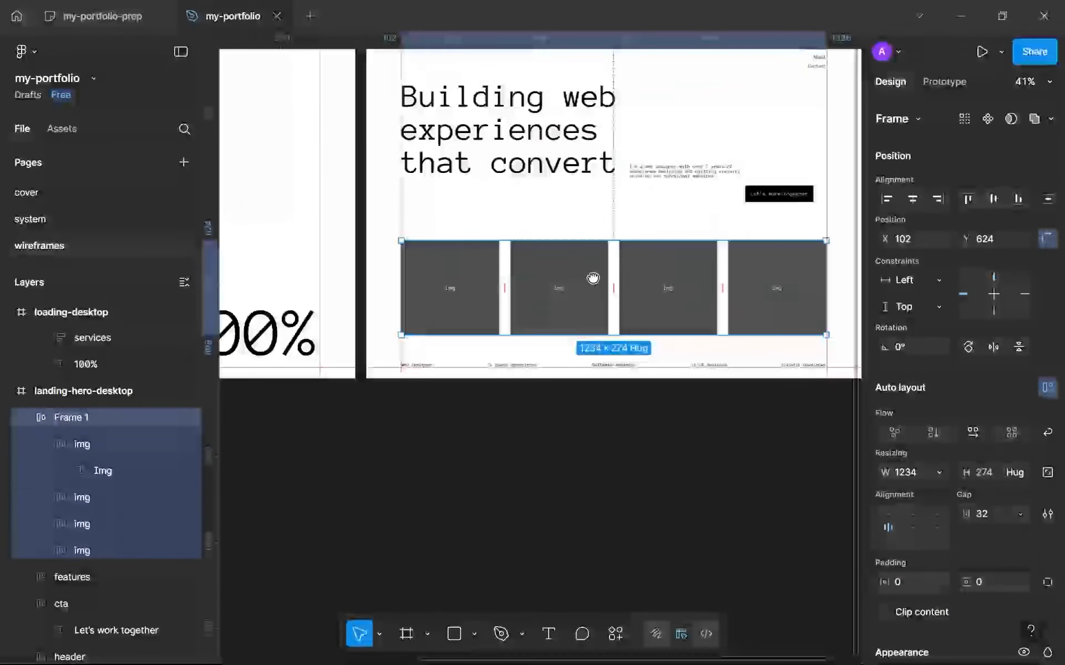
Nudge the image row down to Y 672, leaving a 32 px gap above the feature row.
key(alt)
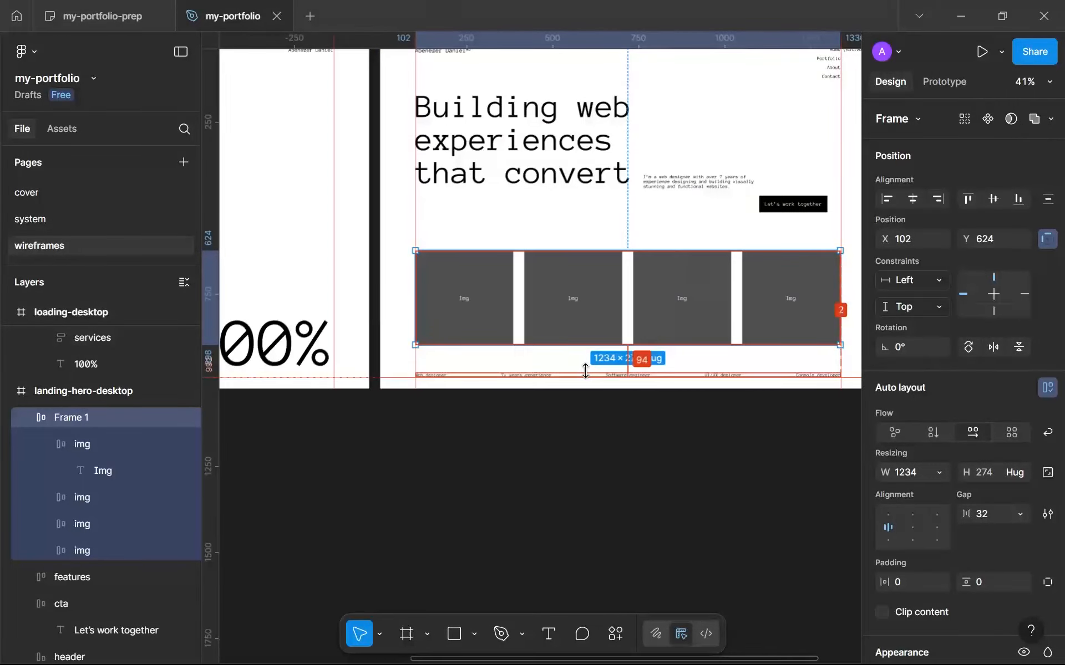
key(alt+Down)
key(alt+Down)
key(alt+Down)
key(alt+Down)
key(alt+Down)
key(alt+Down)
key(alt+Down)
key(alt+Down)
key(alt+Down)
key(alt+Down)
key(alt+Down)
key(alt+Down)
key(alt+Down)
key(alt+Down)
key(alt+Down)
key(alt+Down)
key(alt+Down)
key(alt+Down)
key(alt+Down)
key(alt+Down)
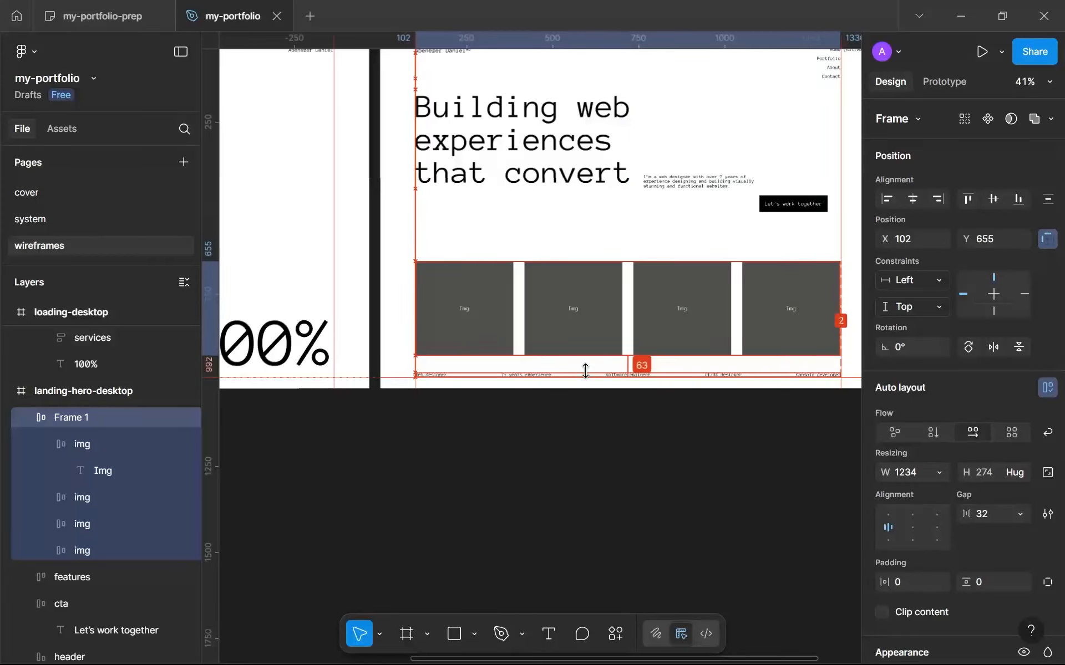
key(alt+Down)
key(alt+Down)
key(alt+Down)
key(alt+Down)
key(alt+Down)
key(alt+Down)
key(alt+Down)
key(alt+Down)
key(alt+Down)
key(alt+Down)
key(alt+Down)
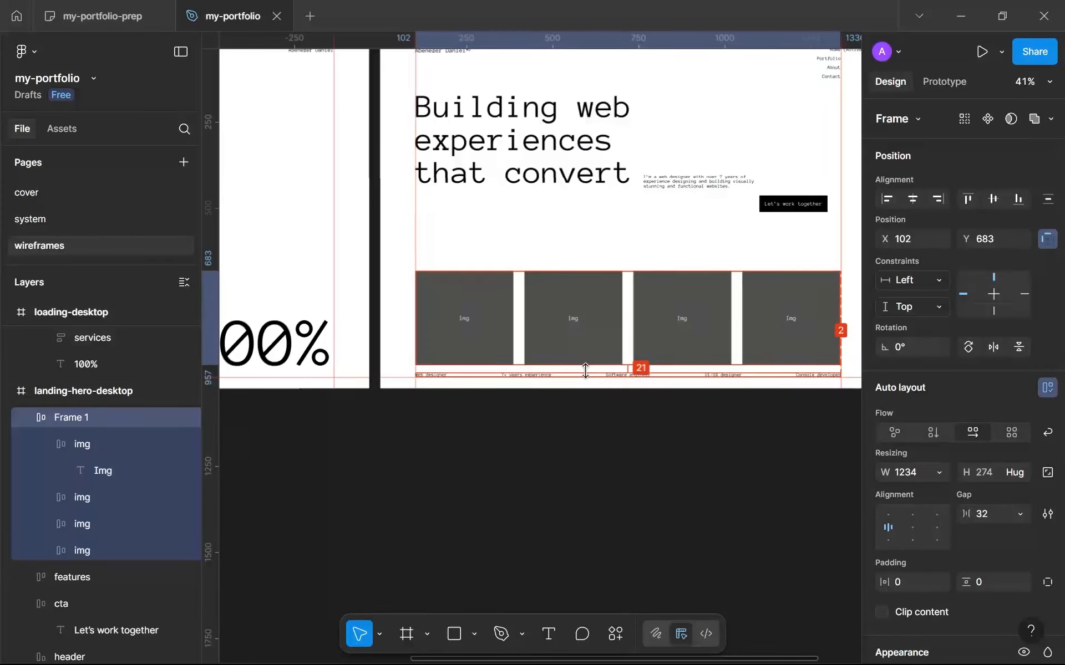
key(alt+Up)
key(alt+Up)
key(alt+Up)
key(alt+Up)
key(alt+Up)
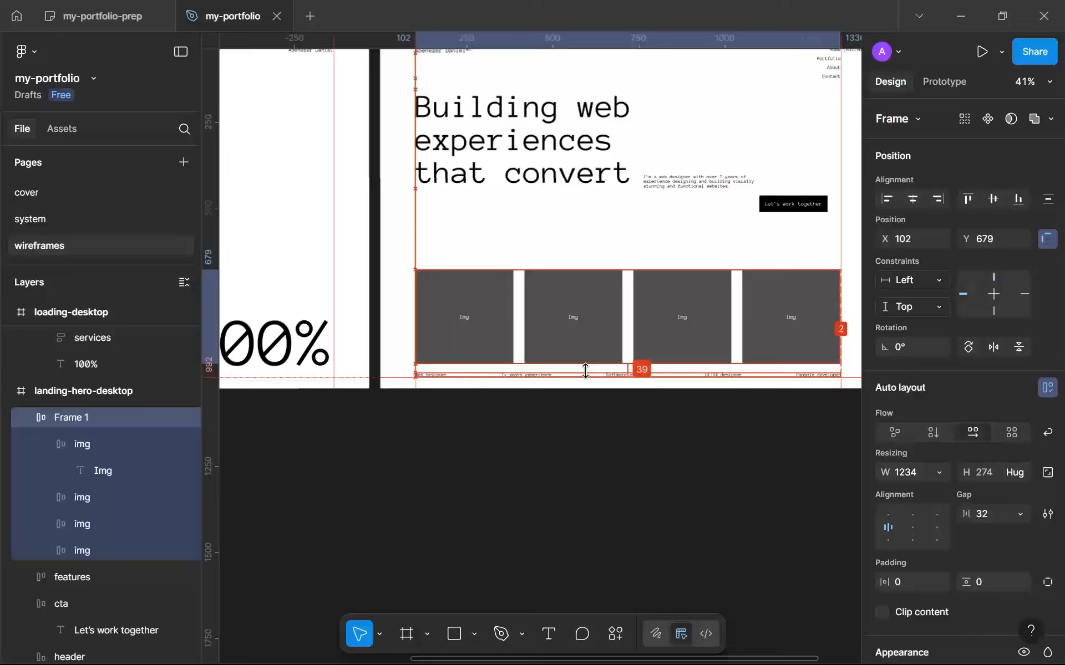
key(alt+Down)
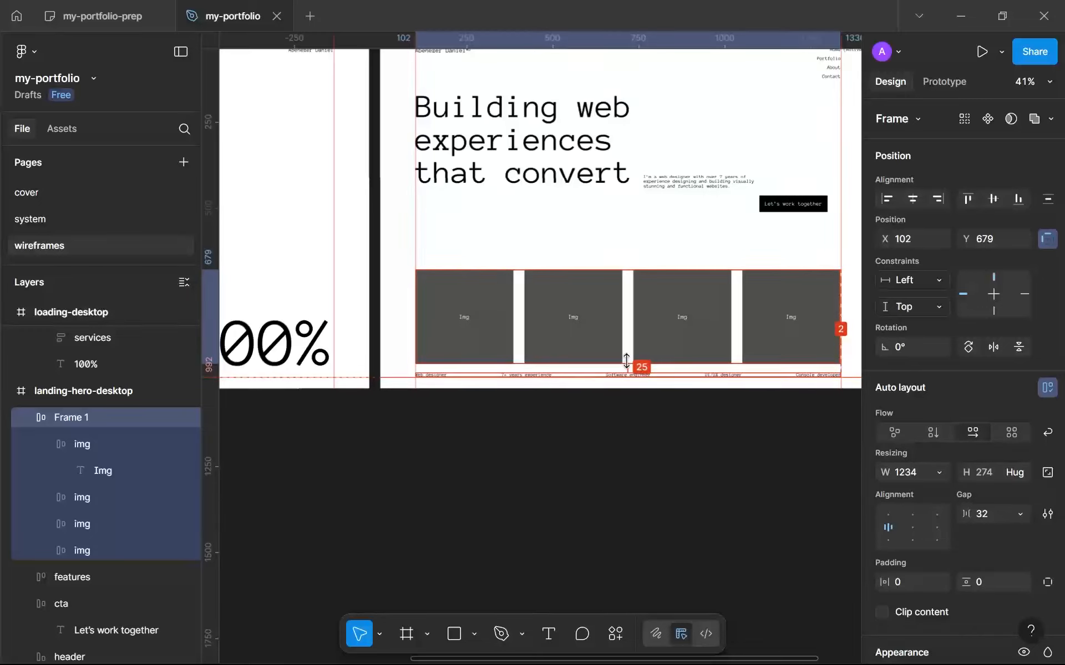
ctrl+scroll(626, 361, up, 5)
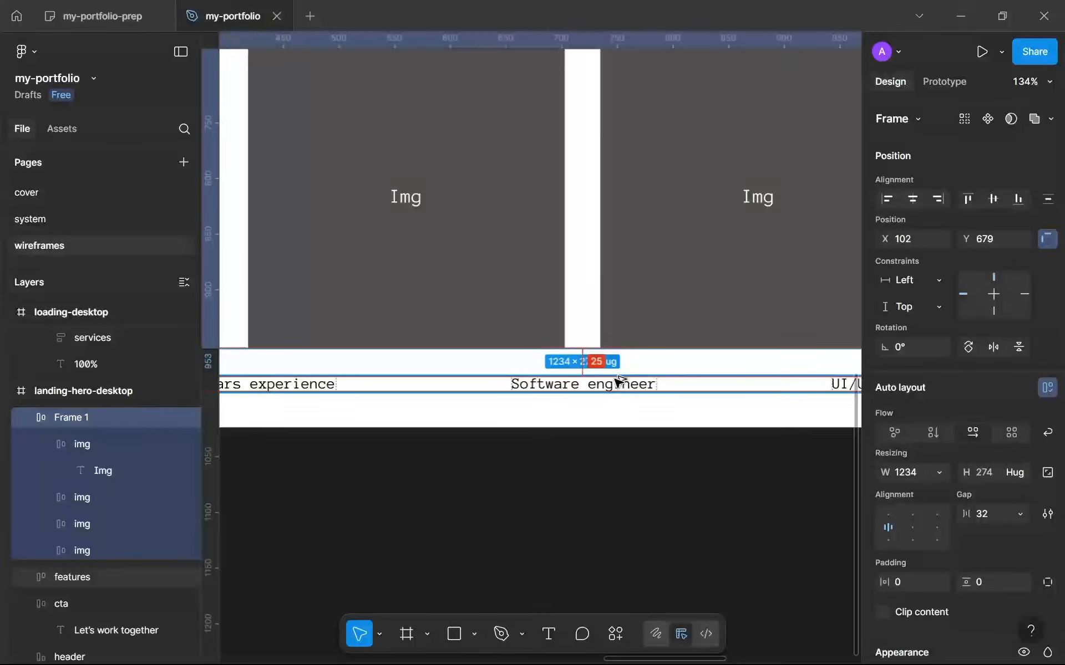
key(alt+Up)
key(alt+Up)
key(alt+Up)
key(alt+Up)
key(alt+Up)
key(alt+Up)
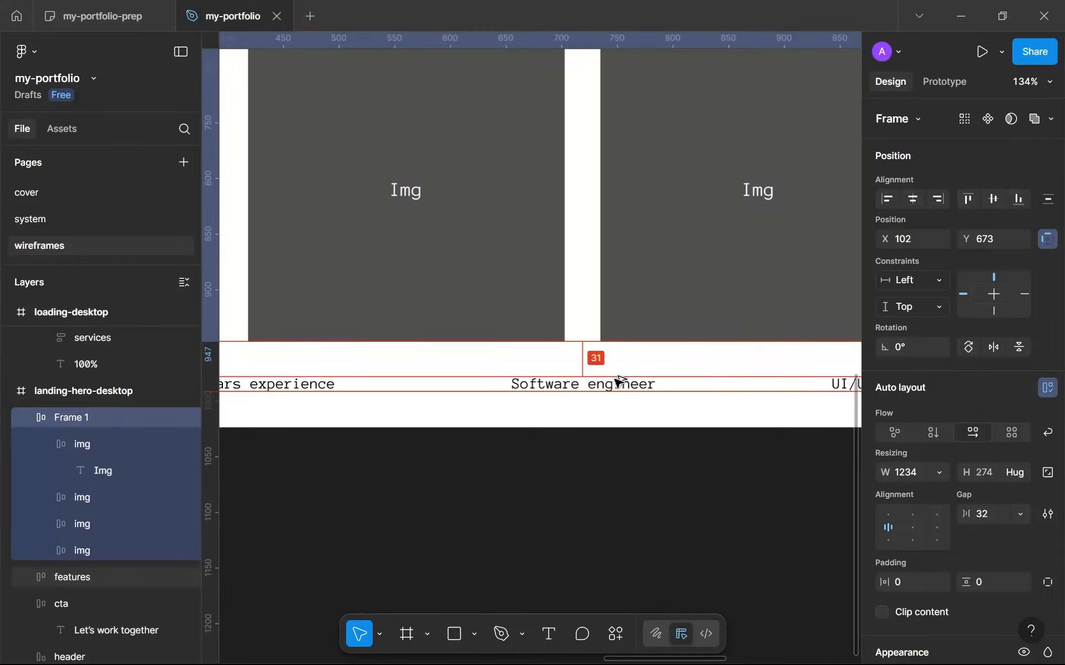
click(559, 456)
Move the "Let's work together" button below the description text to X 921, Y 476.
ctrl+scroll(589, 406, down, 5)
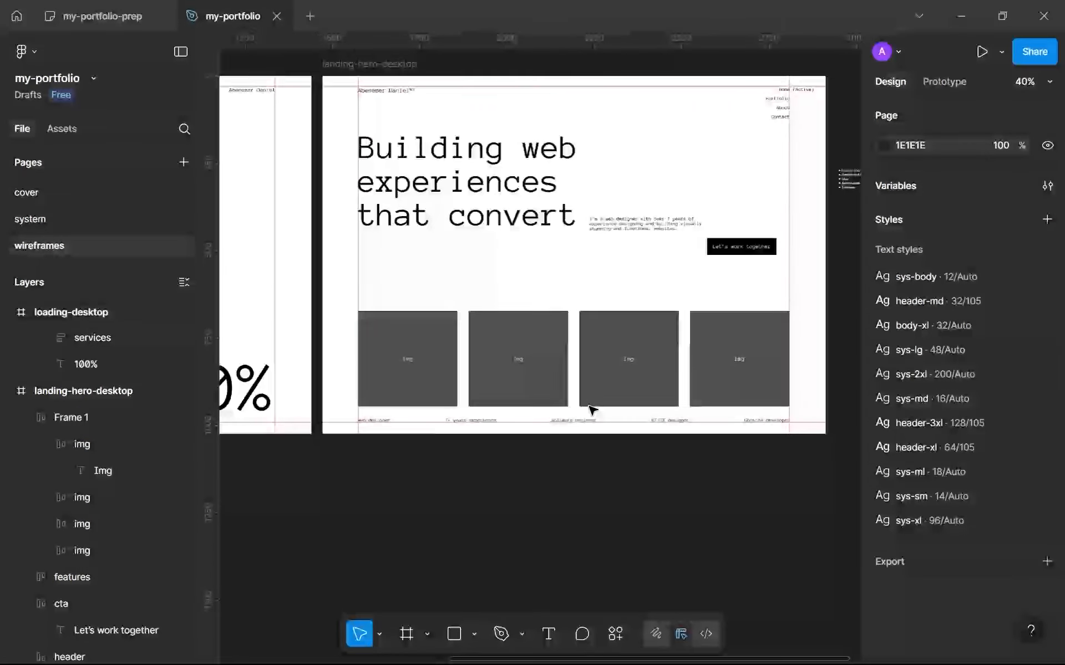
ctrl+scroll(592, 409, up, 1)
click(717, 246)
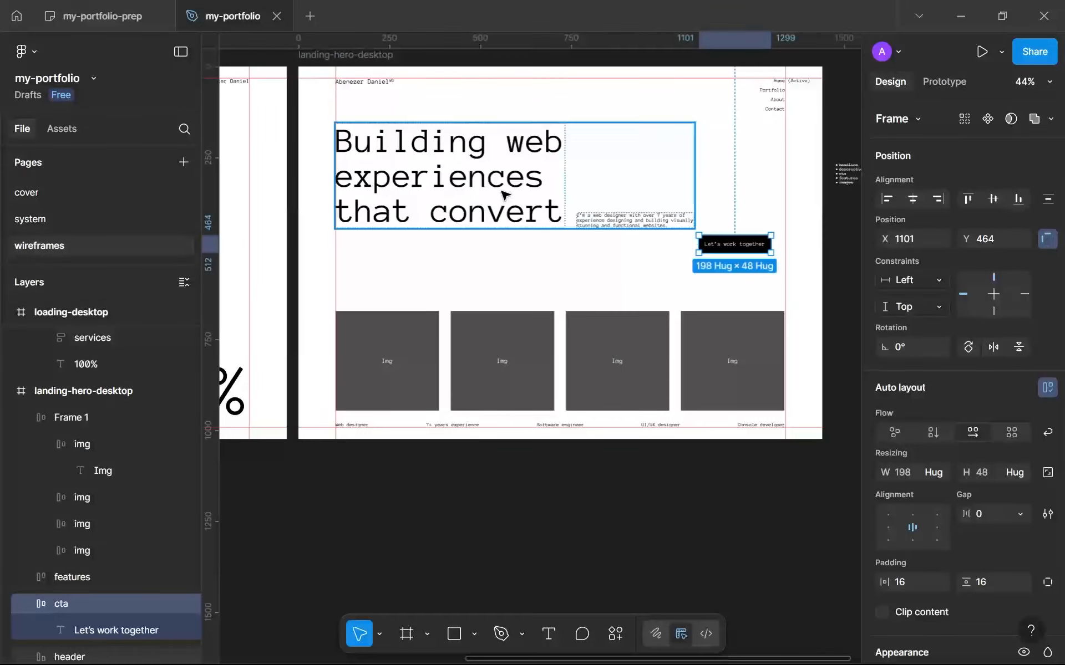
drag(721, 244, 658, 244)
Make the height of all four img frames fill the auto layout row.
double_click(608, 335)
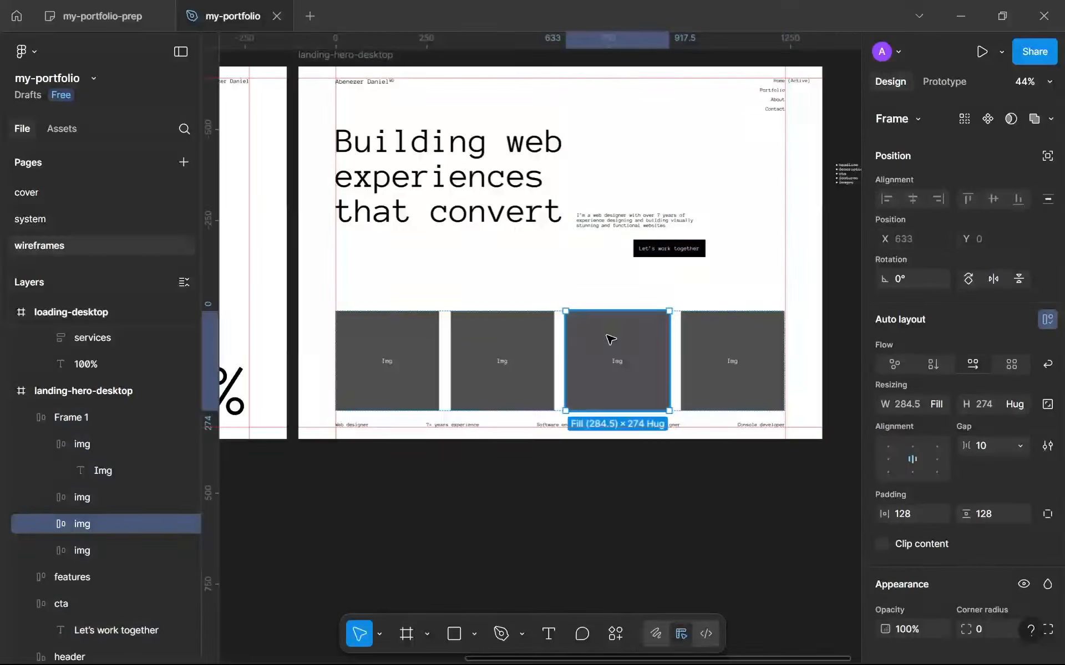
shift+click(727, 342)
shift+click(521, 352)
shift+click(385, 357)
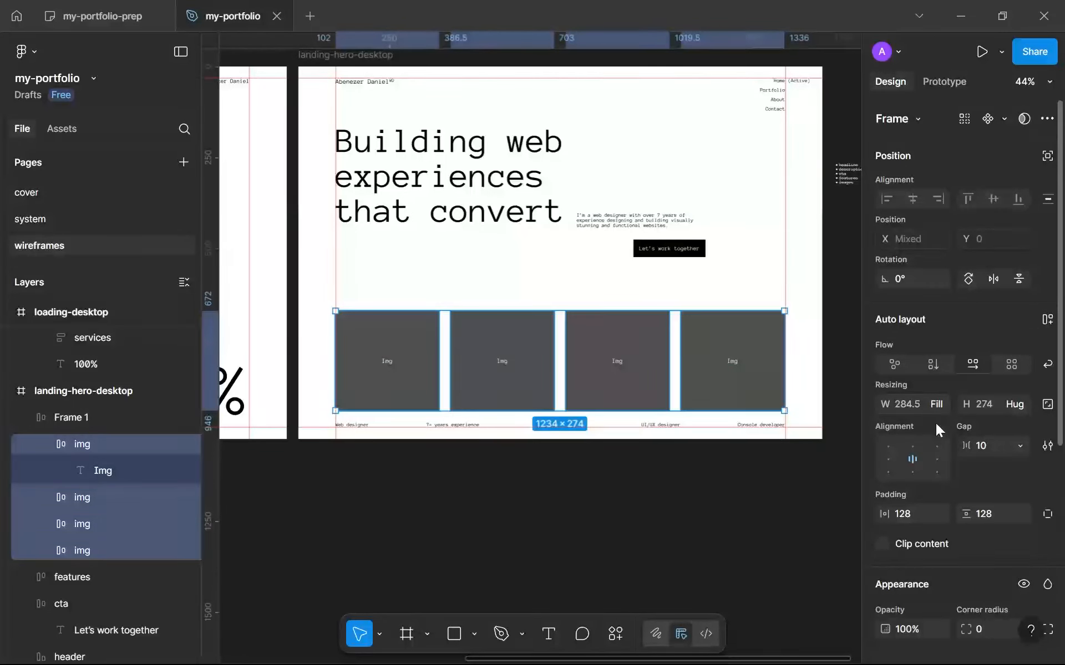
click(1020, 405)
click(1000, 430)
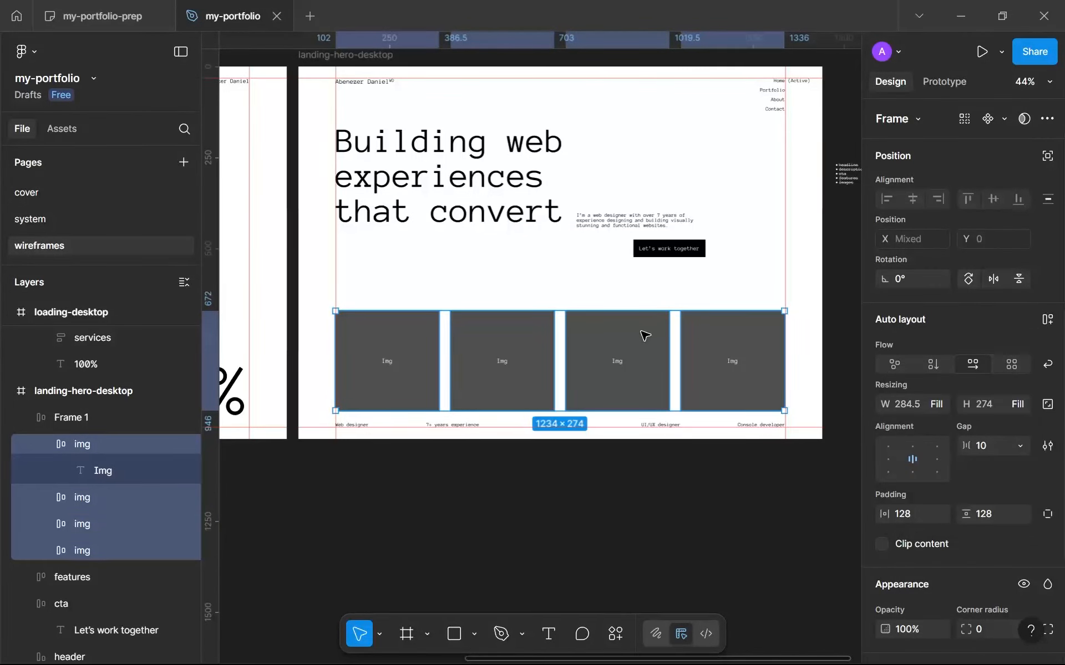
Undo the stretch made on the img frames and extend the whole image row upward to a height of 350.
drag(610, 312, 643, 283)
key(ctrl+z)
click(70, 418)
Move the "Let's work together" button into the image row between the second and third img frames.
click(670, 247)
scroll(676, 253, up, 5)
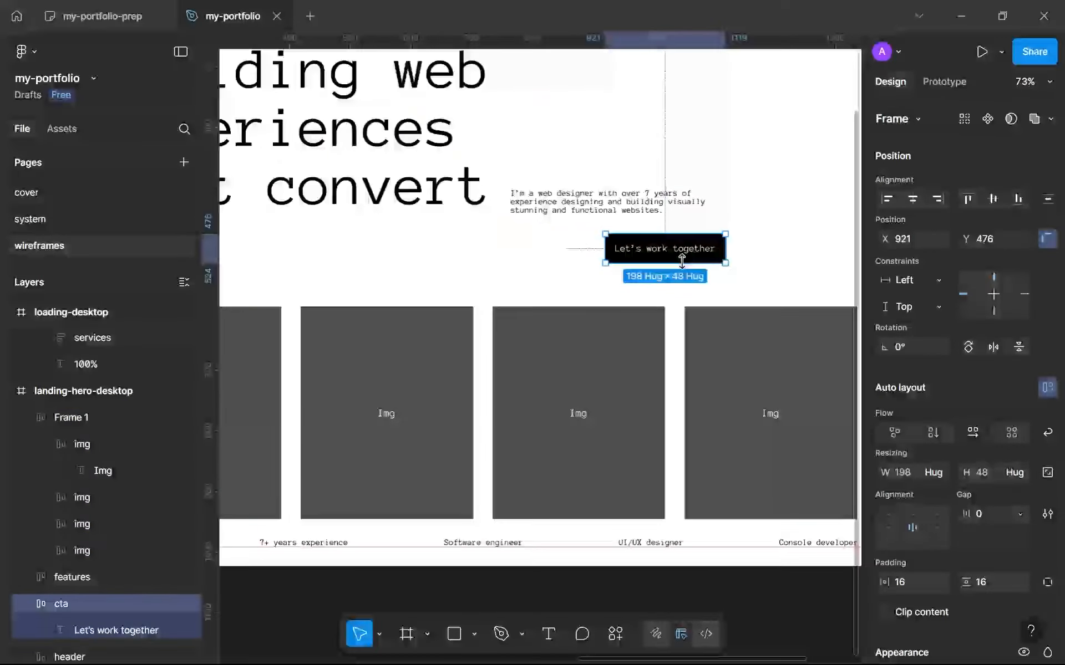
scroll(632, 292, down, 5)
drag(632, 292, 505, 367)
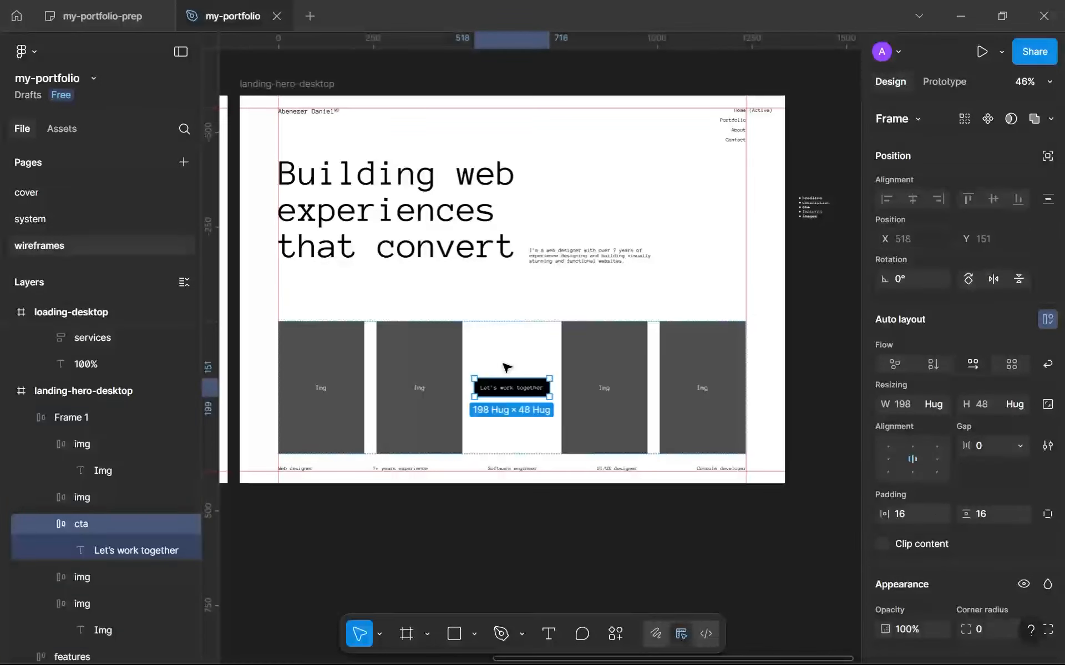
Exclude the button from the row's auto layout and center it on the row's top edge at X 518, Y -24.
click(1047, 157)
scroll(526, 415, up, 4)
drag(525, 350, 536, 277)
click(622, 235)
Delete the "Let's work together" button overlapping the image row's top edge.
scroll(623, 285, down, 5)
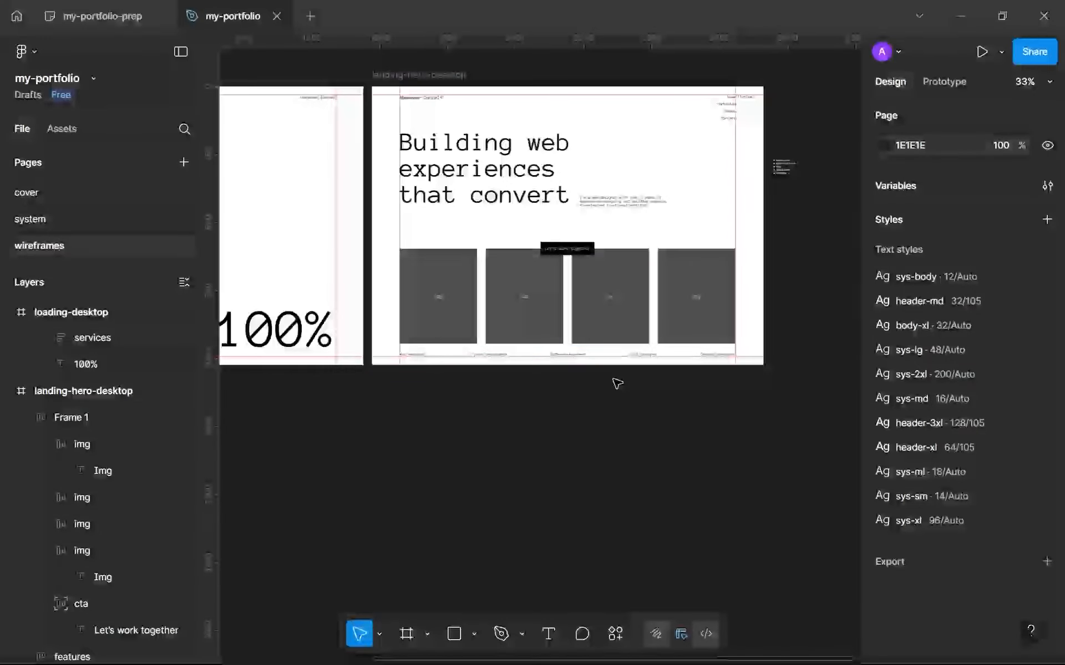
scroll(617, 383, up, 6)
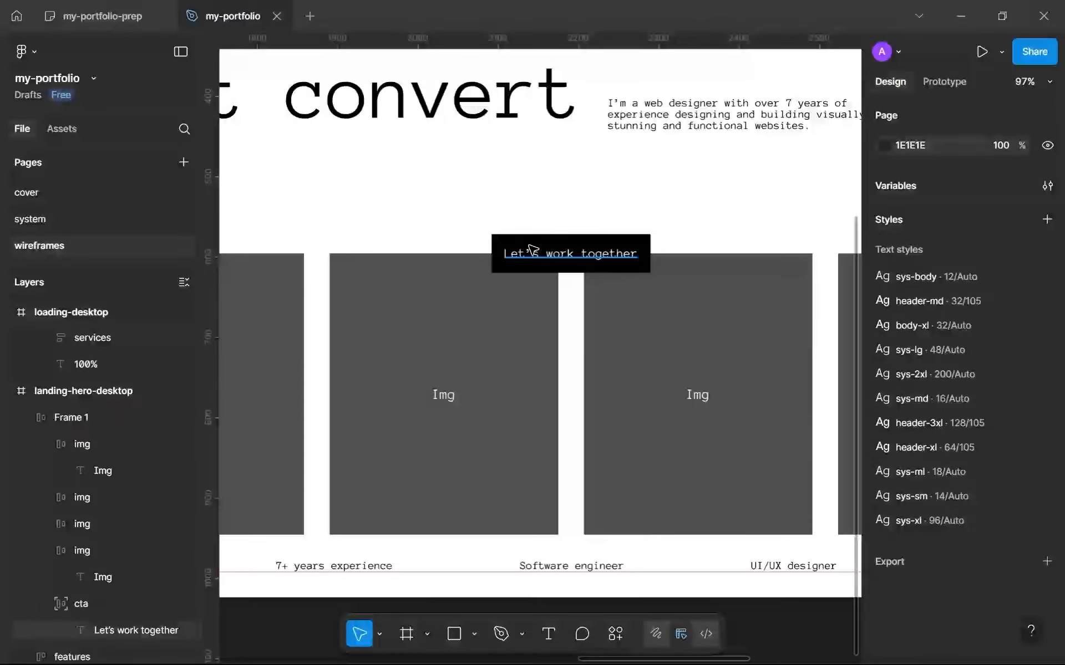
scroll(530, 248, up, 1)
scroll(530, 249, down, 3)
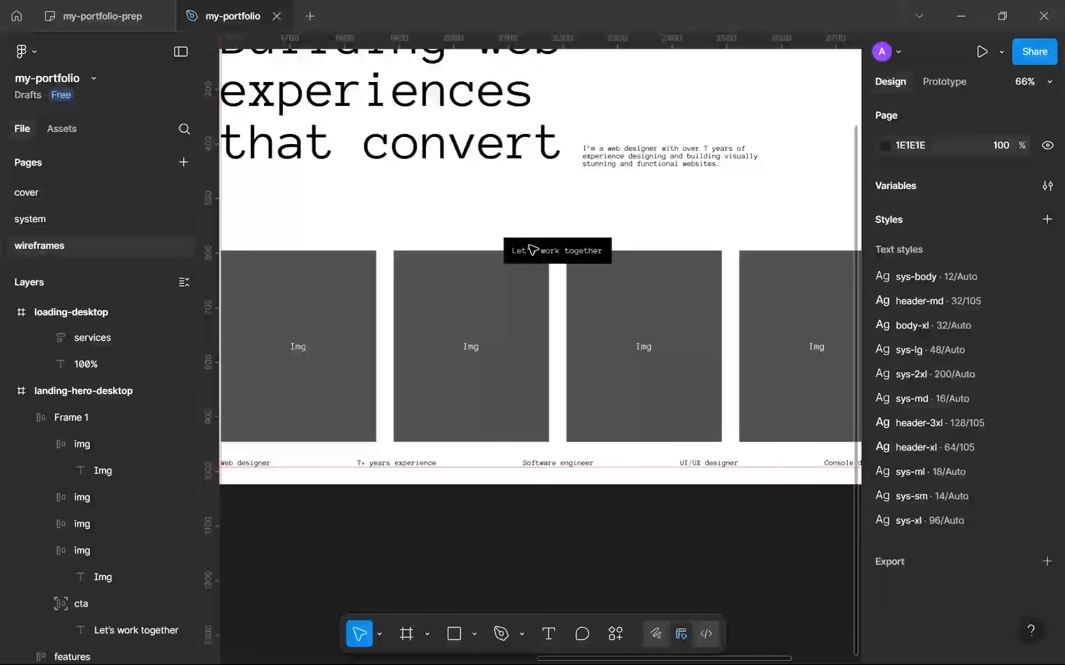
scroll(533, 249, down, 2)
scroll(541, 253, up, 4)
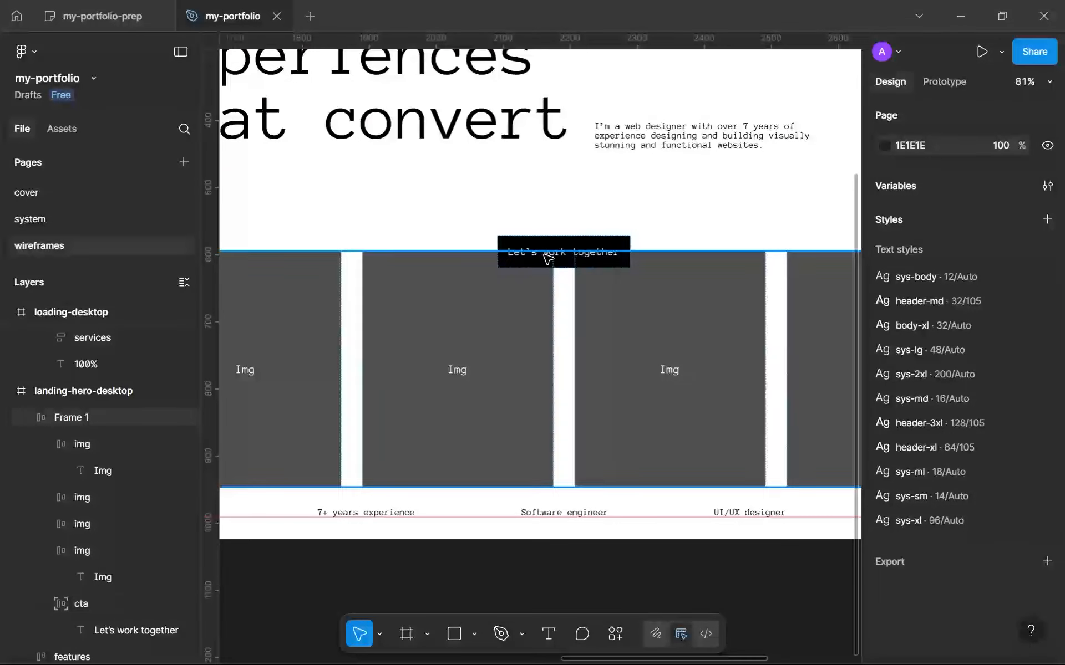
click(562, 237)
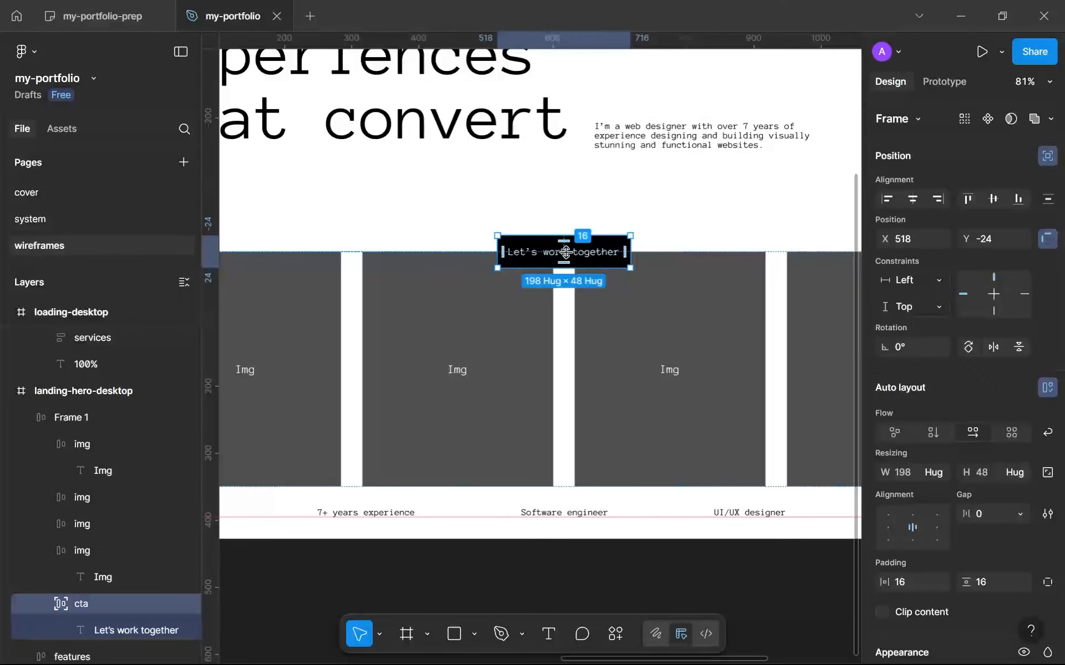
key(Delete)
Replace the Img text in the second img frame with the "Let's work together" button and include it in the frame's centered auto layout.
scroll(443, 377, up, 5)
click(485, 361)
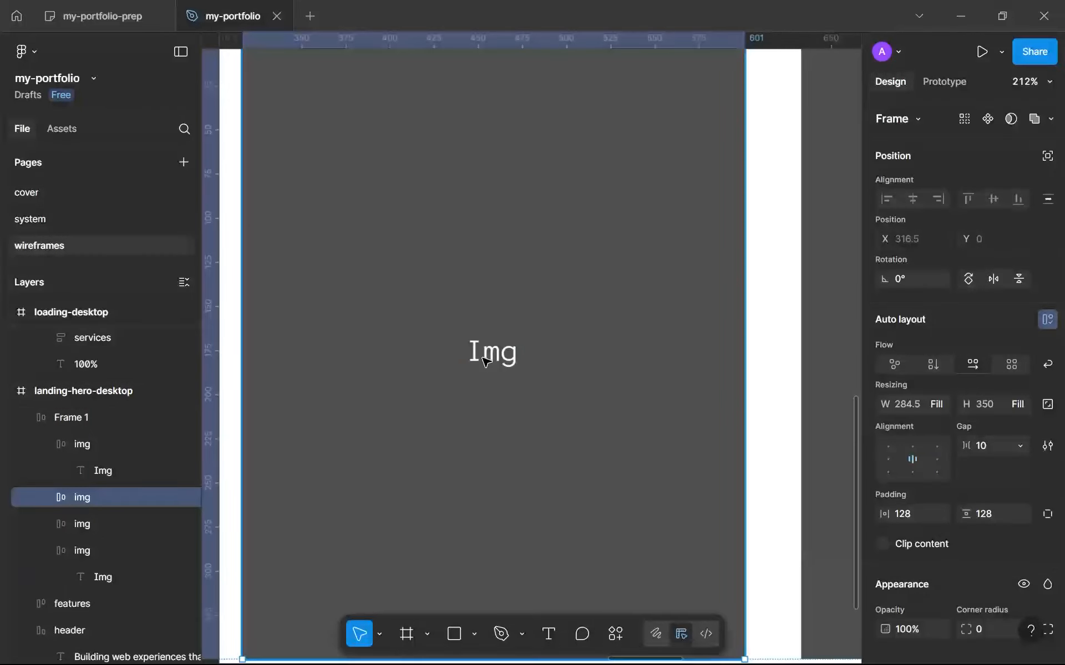
click(485, 360)
key(ctrl+shift+r)
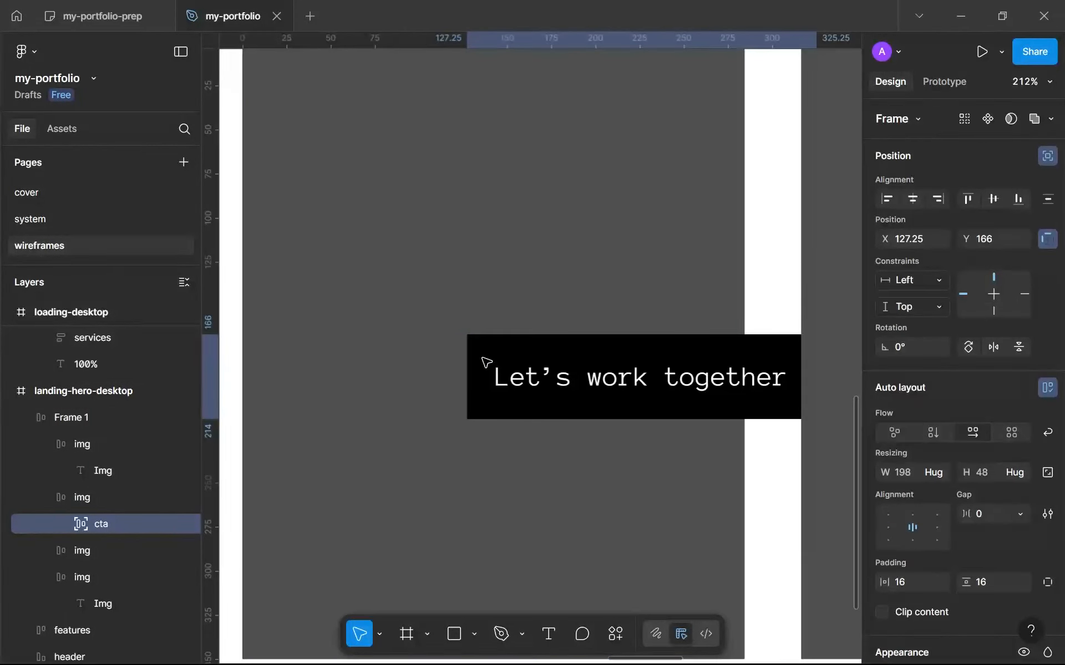
scroll(494, 335, down, 5)
drag(519, 357, 488, 357)
click(490, 409)
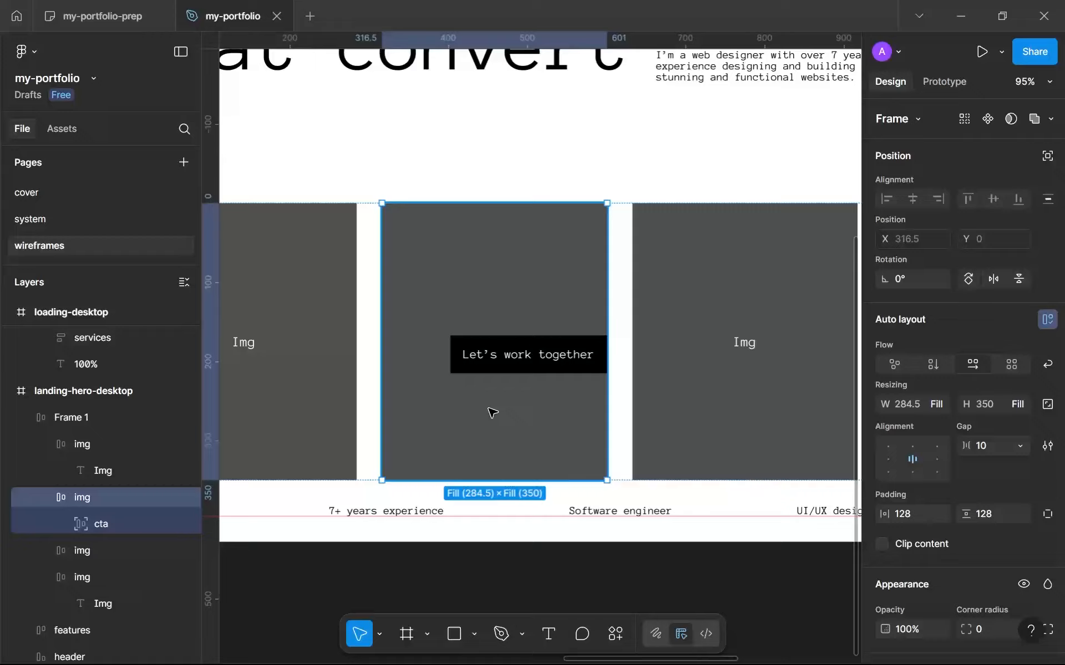
click(573, 355)
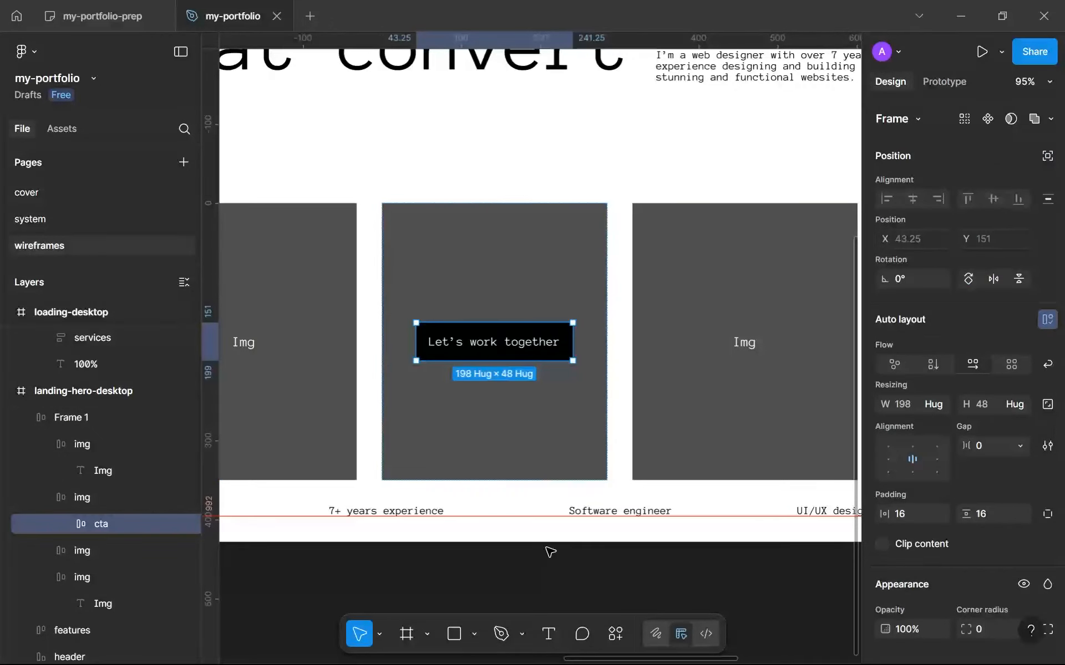
Examine the landing hero's overall composition, comparing the header, the image row and the button's placement in the second image frame.
click(552, 575)
scroll(557, 571, down, 3)
scroll(555, 570, up, 1)
scroll(549, 570, down, 1)
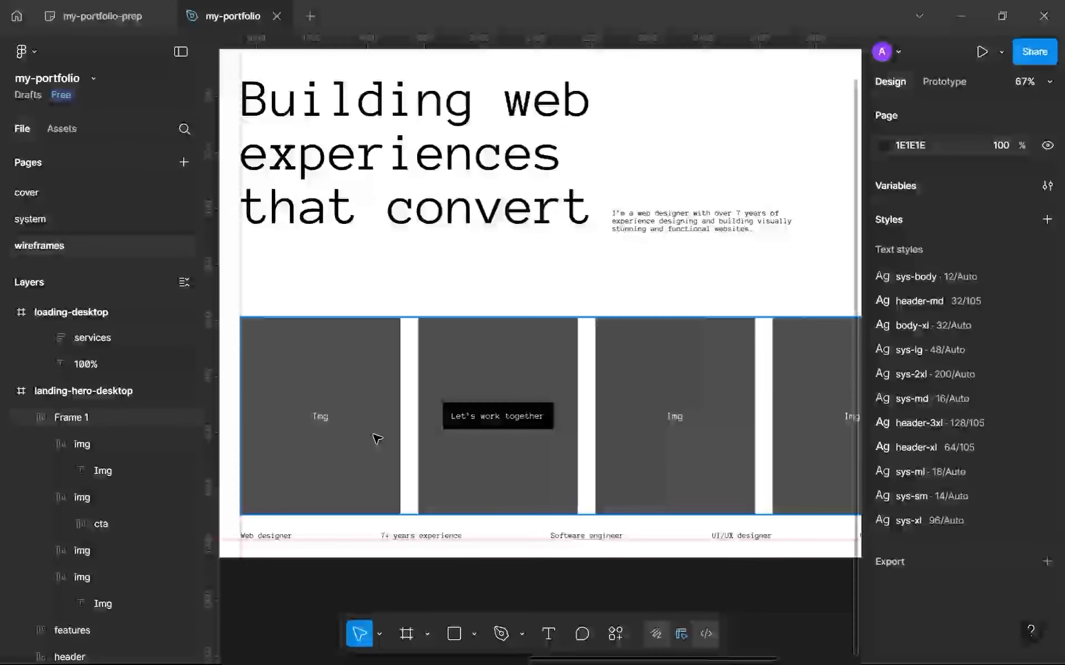
click(375, 440)
scroll(547, 386, down, 2)
scroll(546, 385, down, 2)
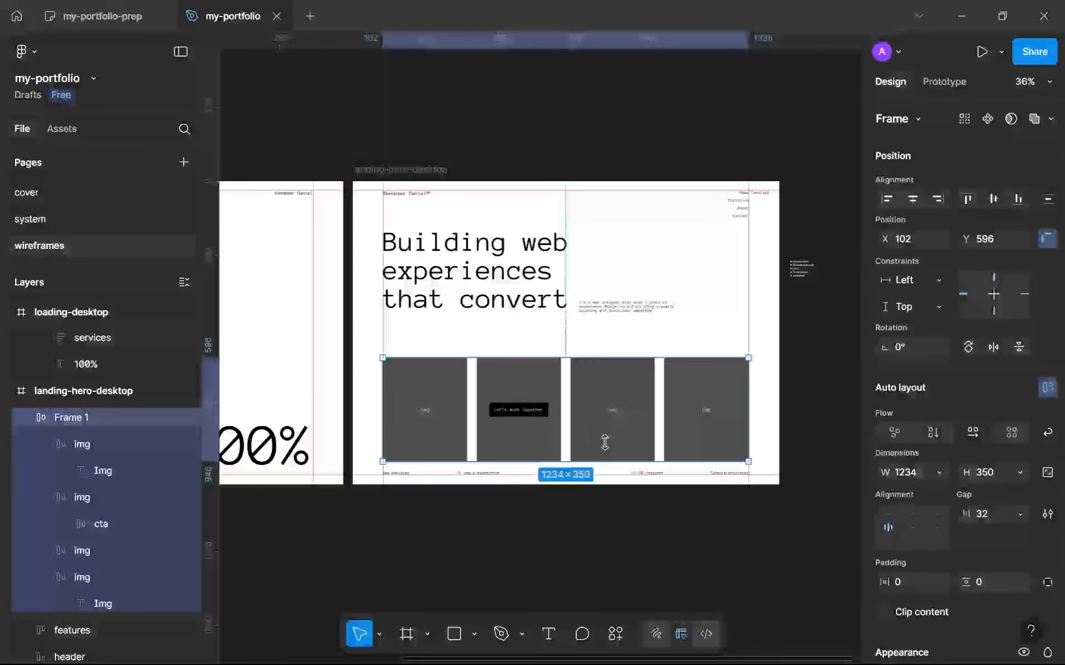
click(559, 277)
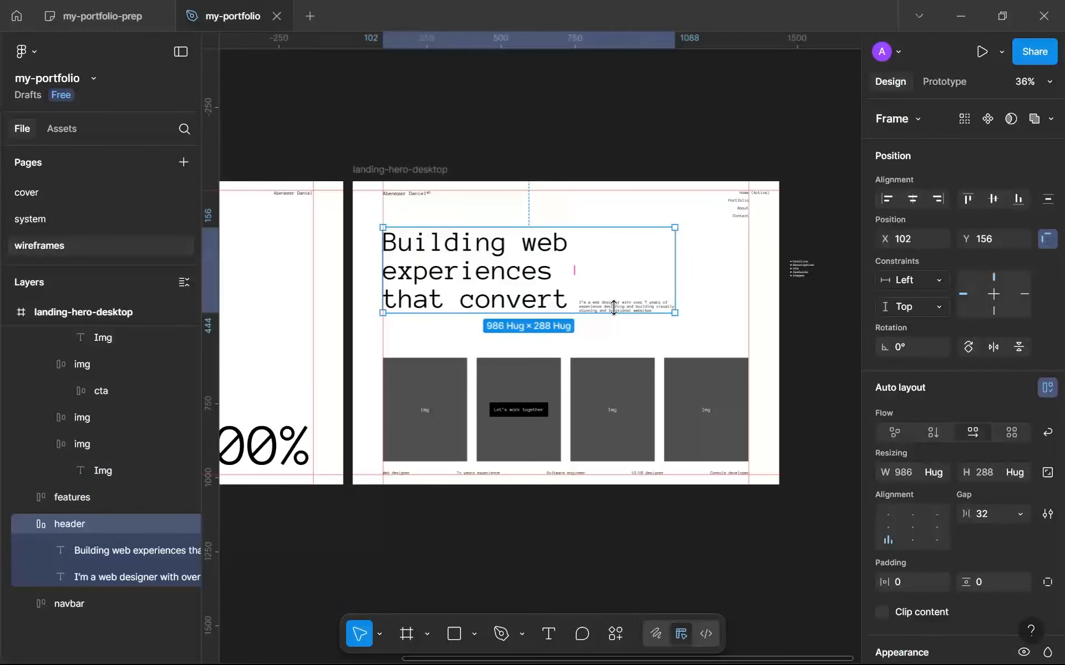
click(614, 330)
scroll(499, 410, up, 5)
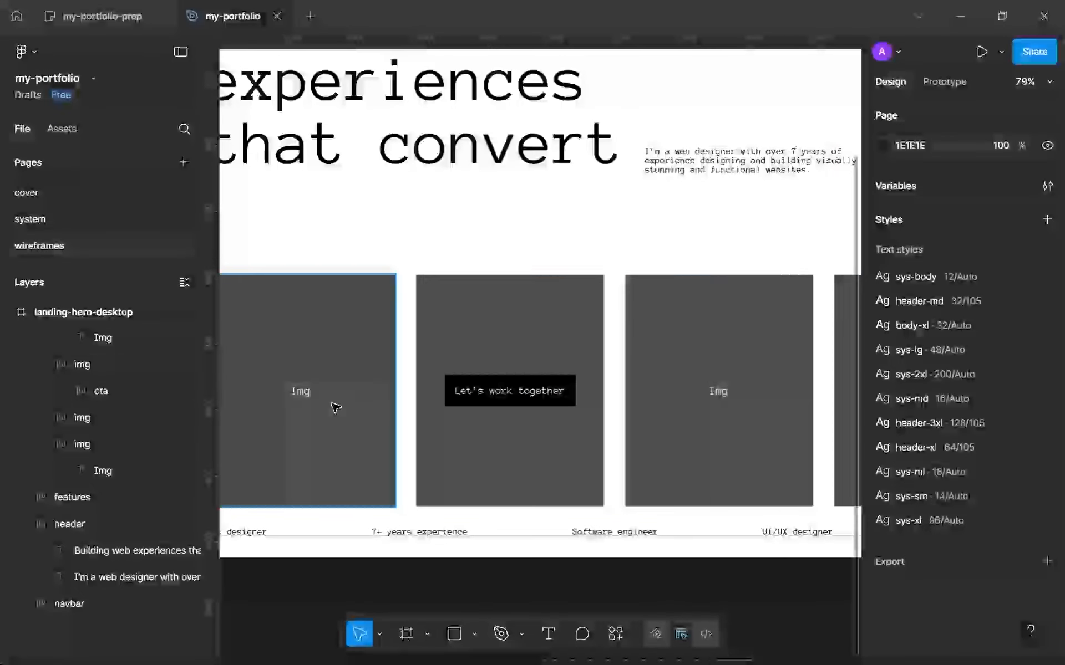
scroll(565, 407, up, 5)
click(543, 380)
scroll(543, 380, down, 5)
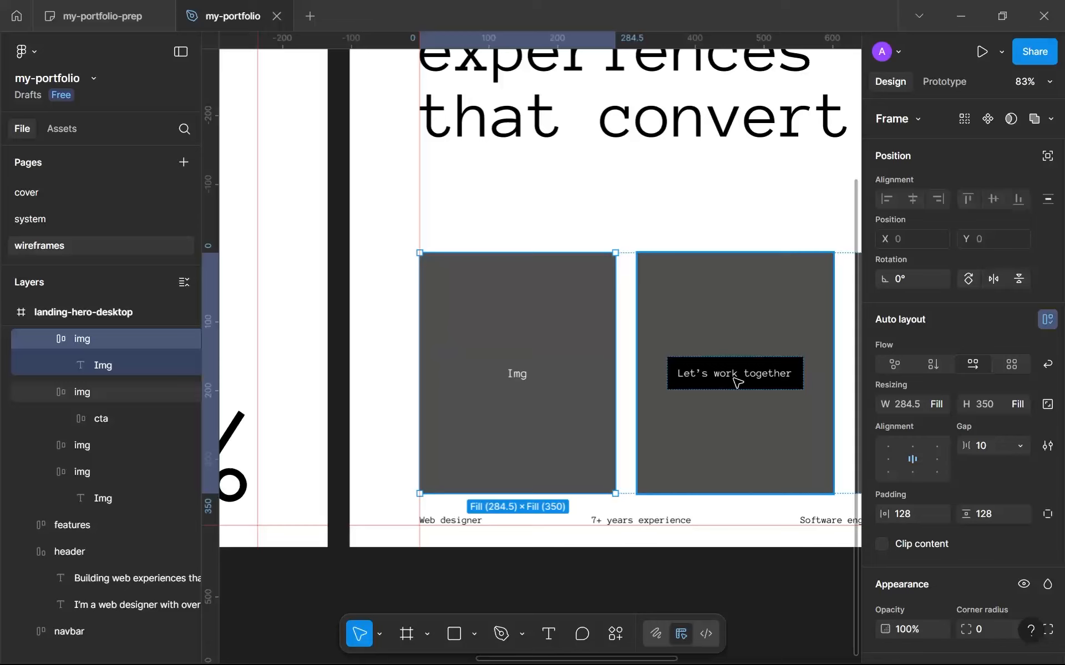
scroll(691, 377, right, 1)
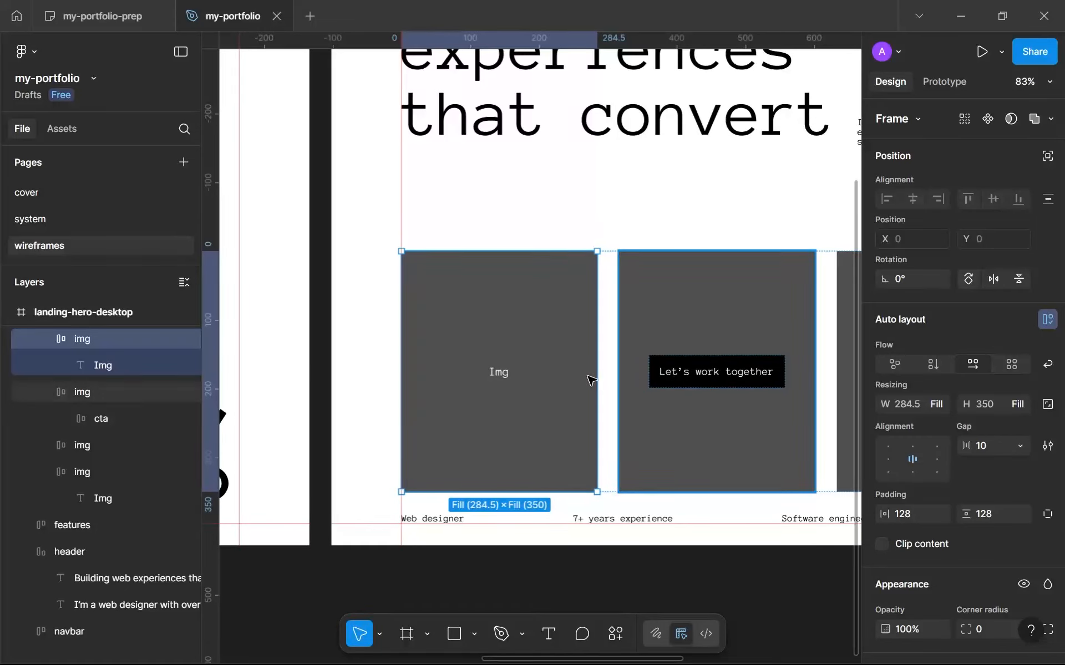
Rename the image row's Frame 1 layer to imgs and collapse the imgs and header layers.
scroll(7, 388, up, 4)
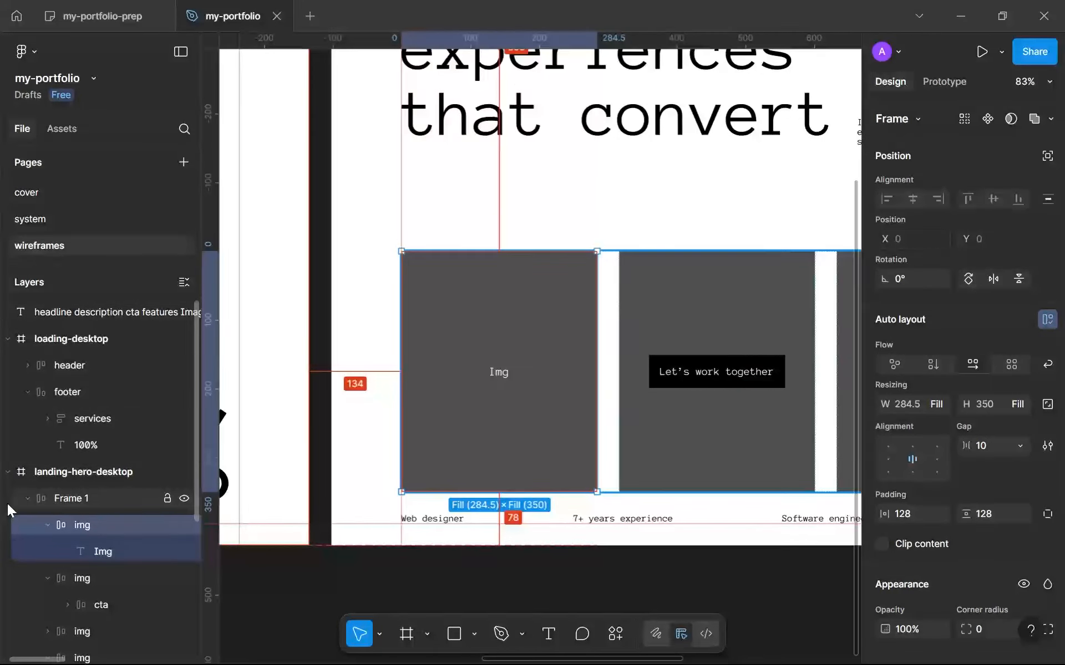
double_click(68, 495)
text(imgs)
key(Return)
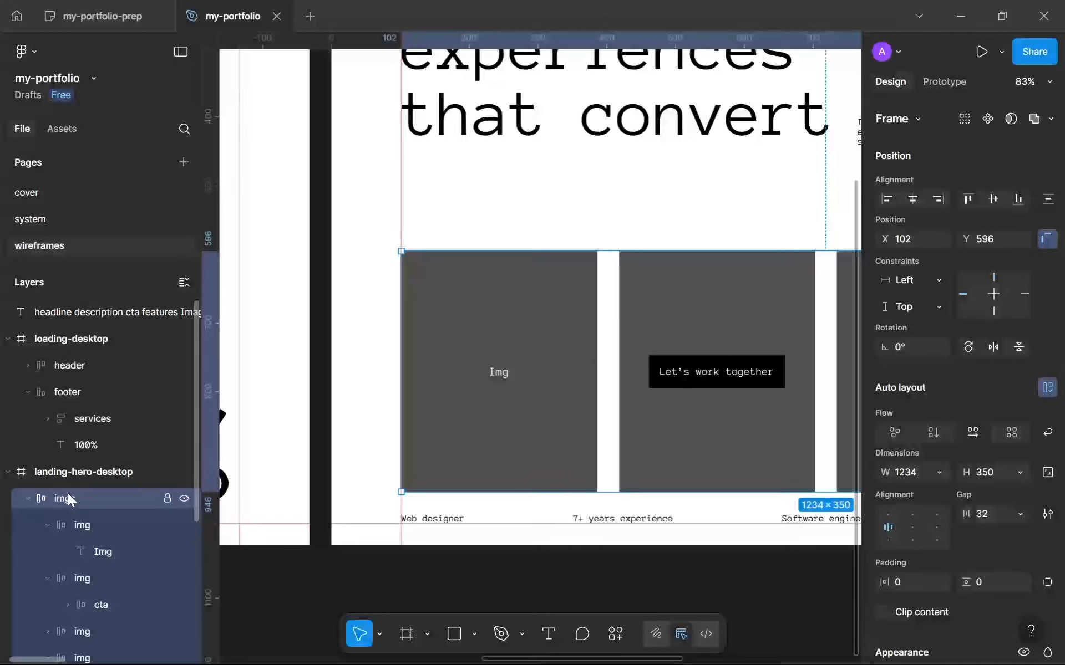
alt+click(27, 499)
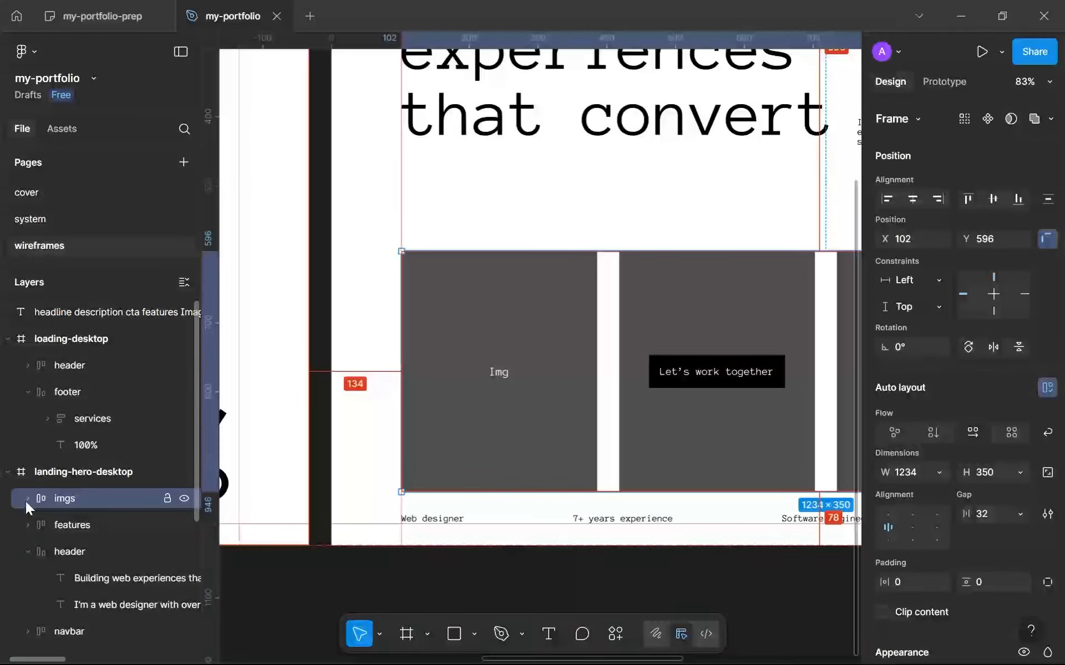
click(27, 552)
click(104, 620)
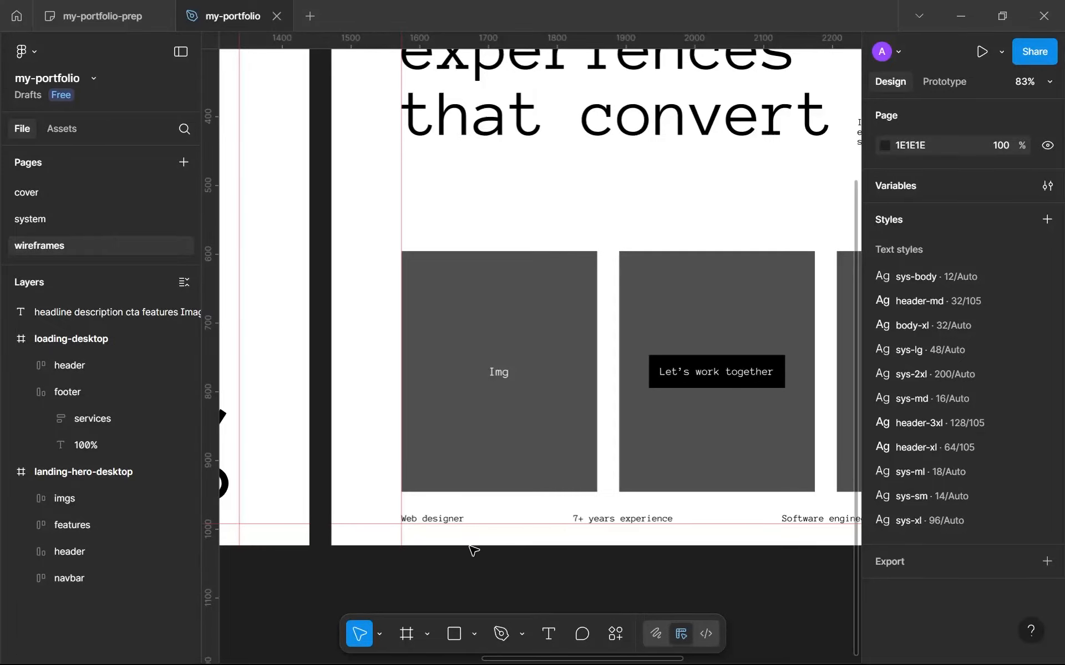
Switch the header frame's auto layout to vertical flow so the description sits below the headline.
scroll(473, 551, right, 3)
scroll(476, 506, down, 6)
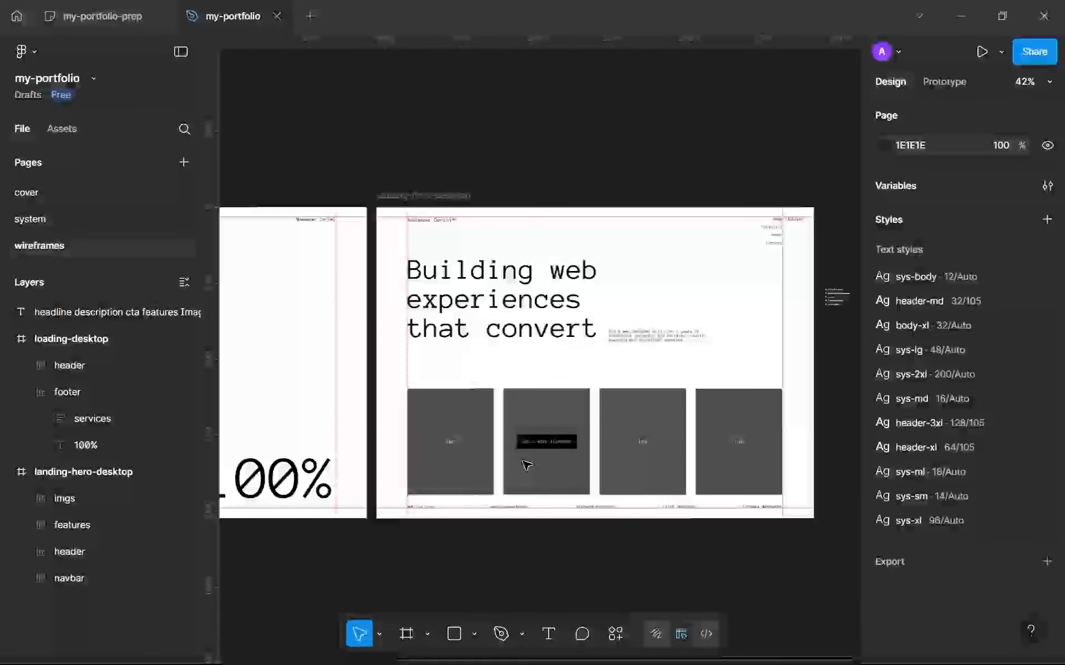
scroll(447, 458, up, 3)
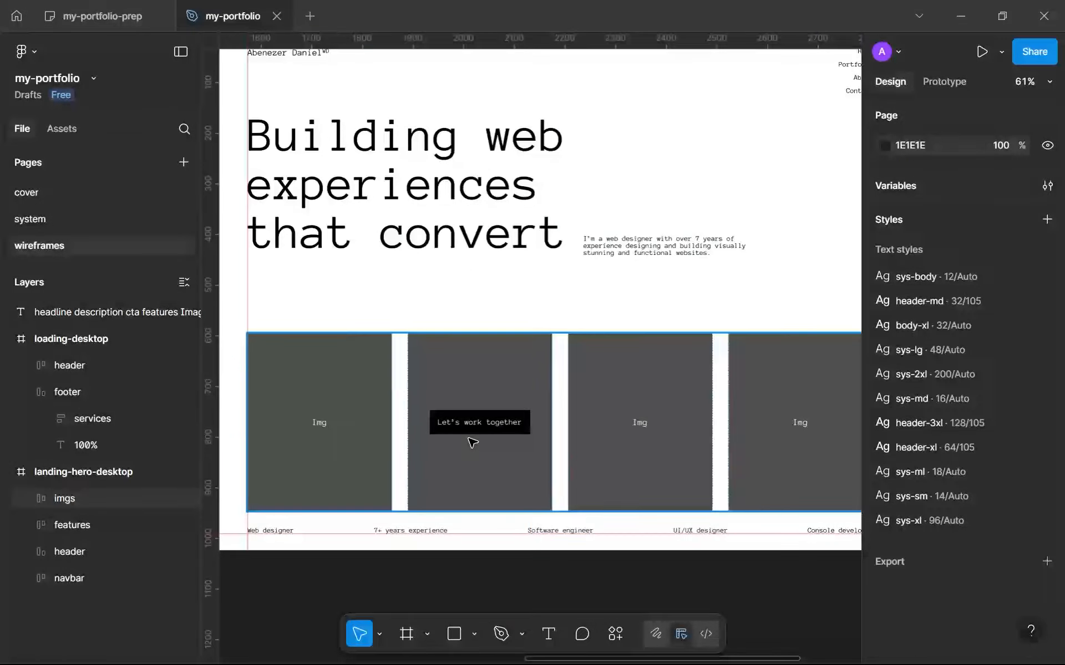
double_click(472, 442)
ctrl+scroll(619, 324, down, 5)
scroll(620, 324, up, 3)
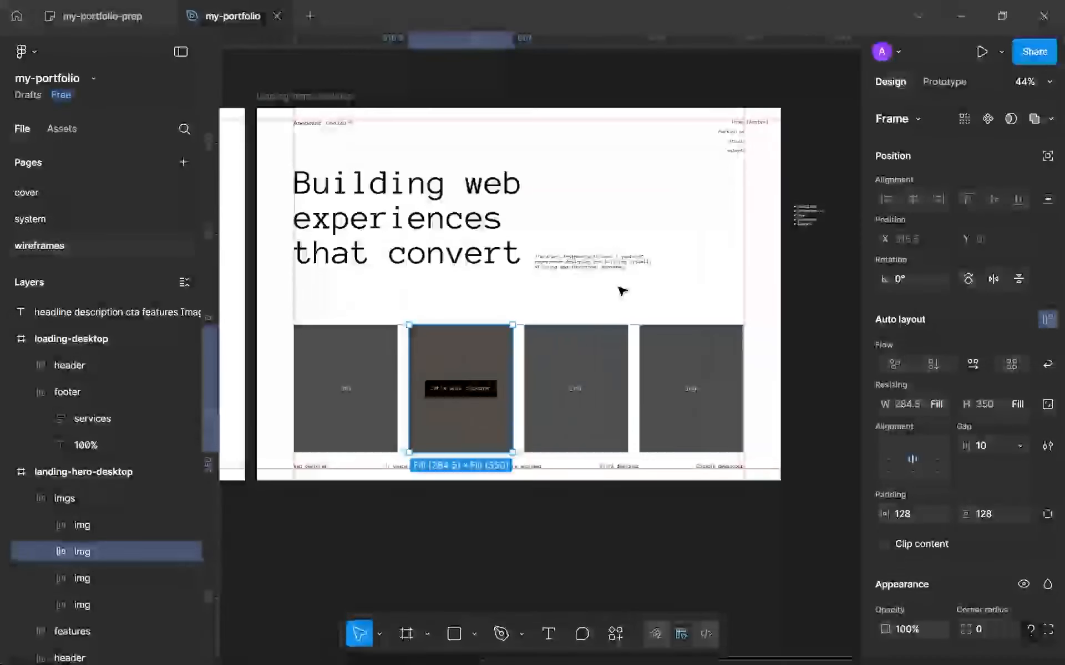
click(618, 269)
click(924, 431)
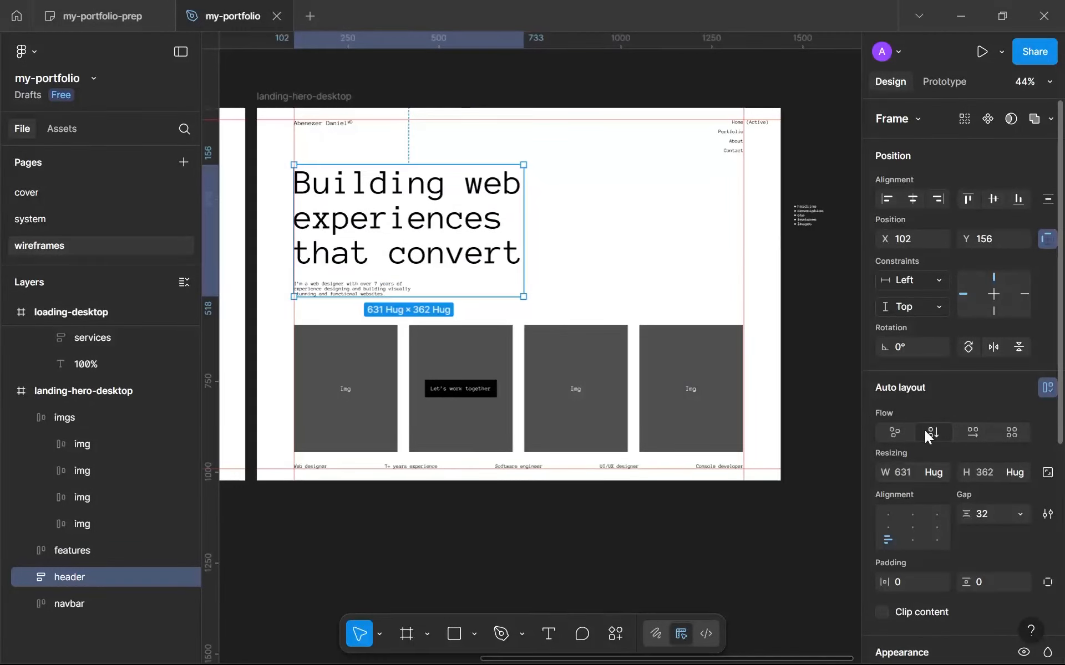
Align the header's content to the bottom right and try widening the header frame to 950.
click(939, 540)
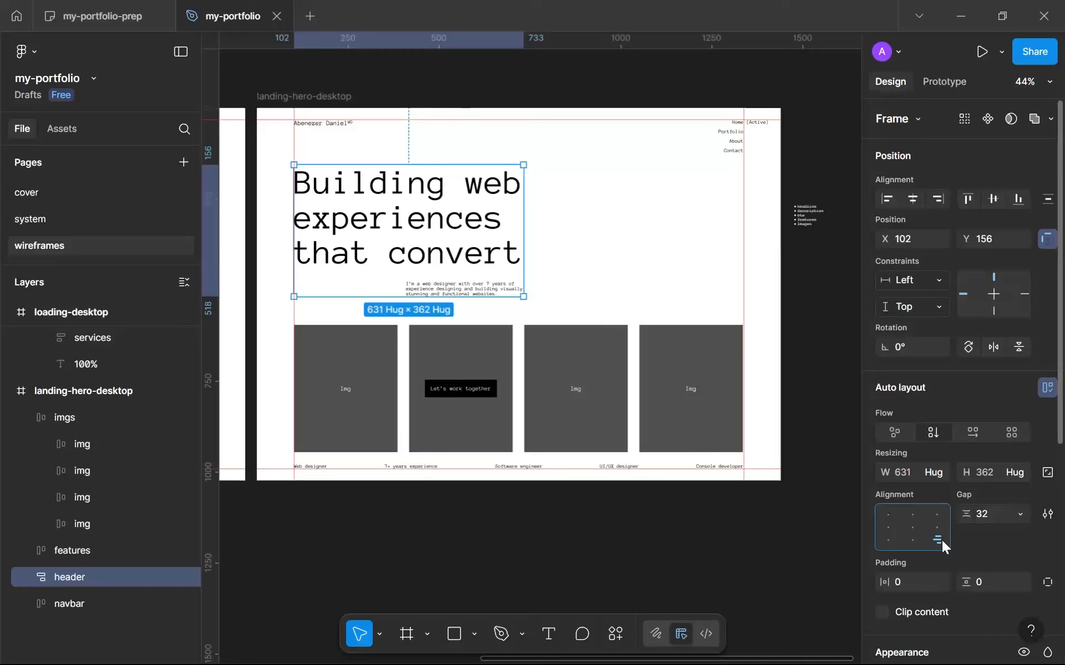
drag(528, 227, 641, 226)
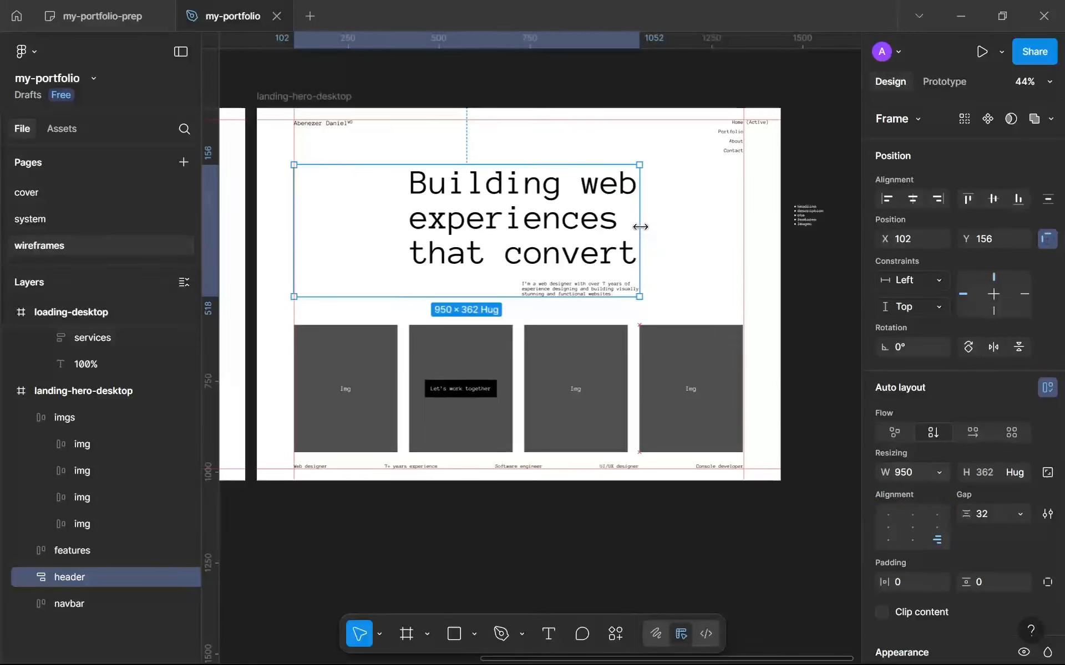
key(ctrl+z)
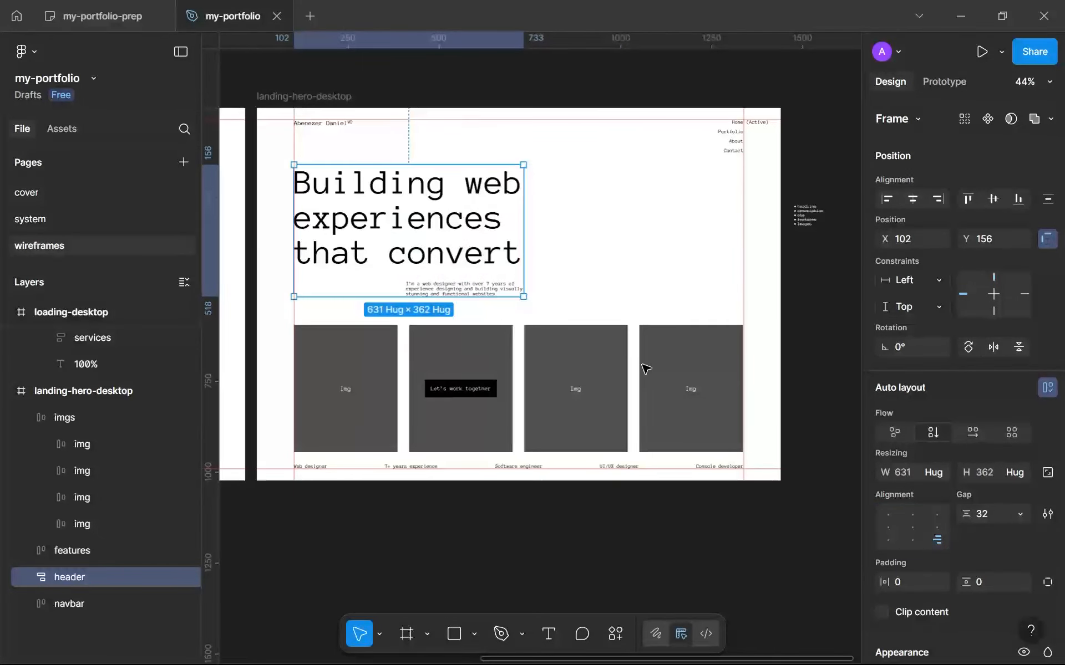
Wrap the web designer description text in its own auto layout frame and rename that frame description.
click(436, 288)
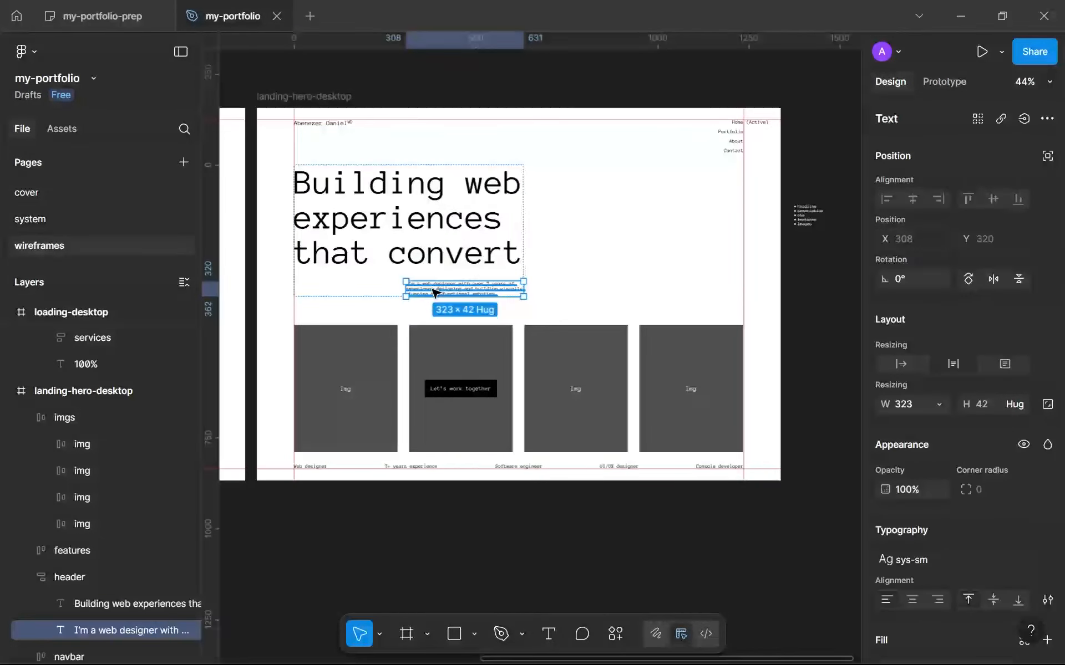
click(938, 405)
click(452, 282)
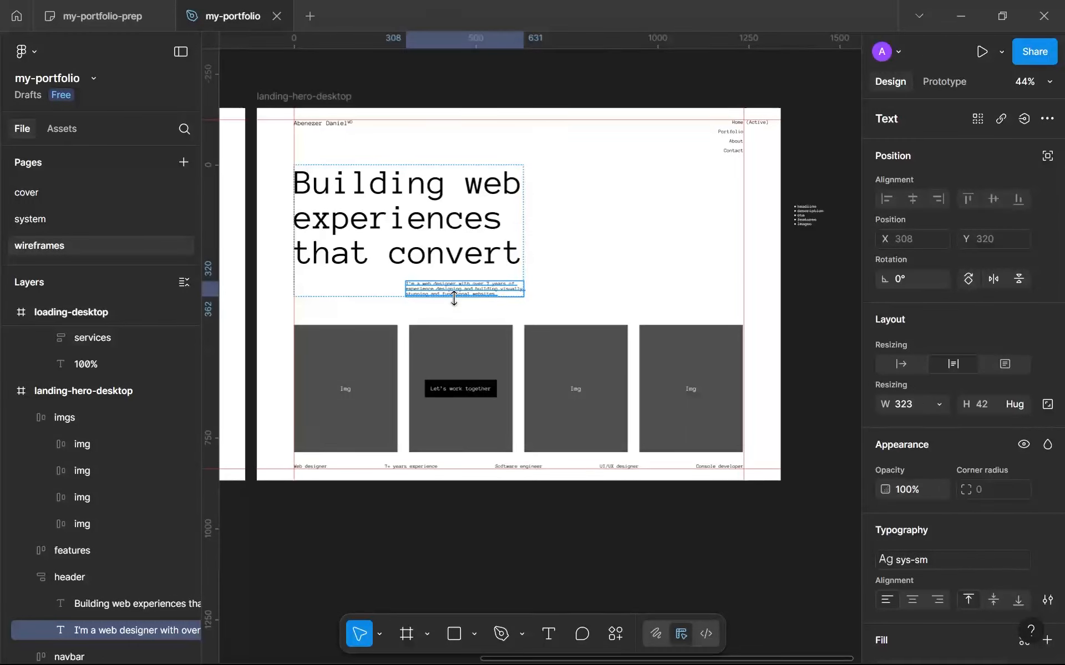
key(shift+a)
double_click(94, 630)
text(desc)
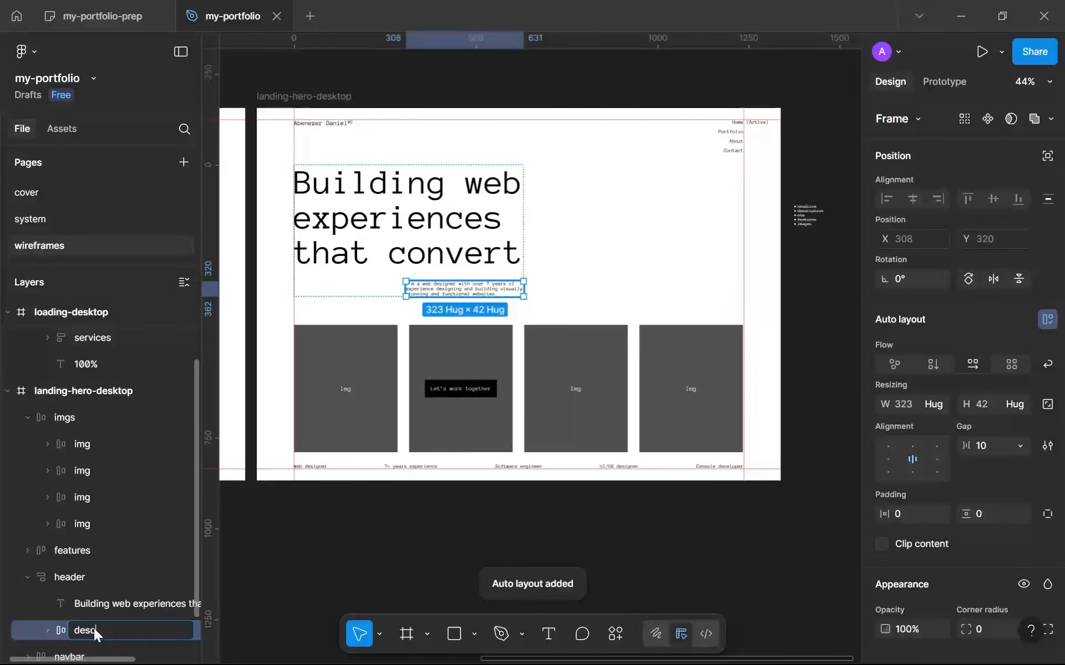
text(ription)
key(Return)
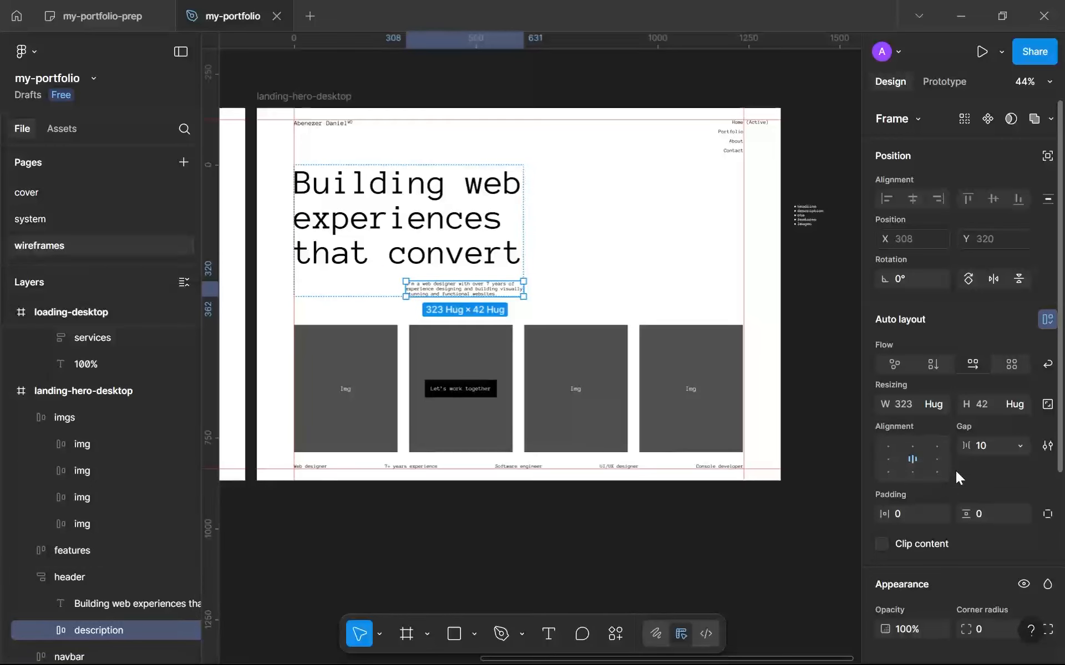
Set the description frame's width to fill the header and align its text to the center right.
click(943, 405)
click(941, 426)
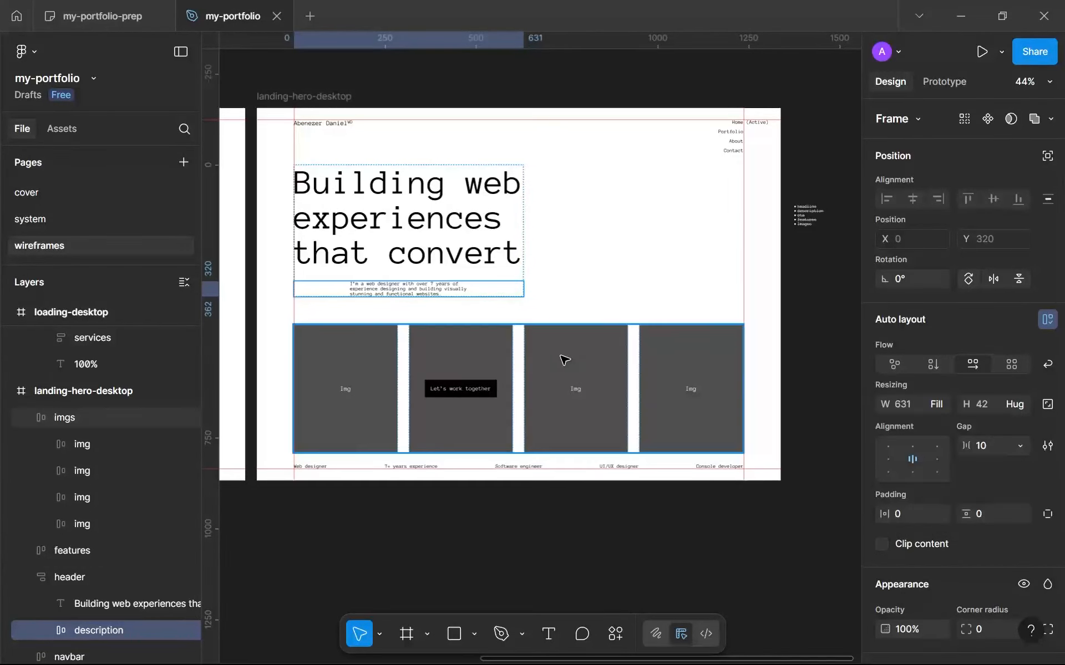
click(934, 460)
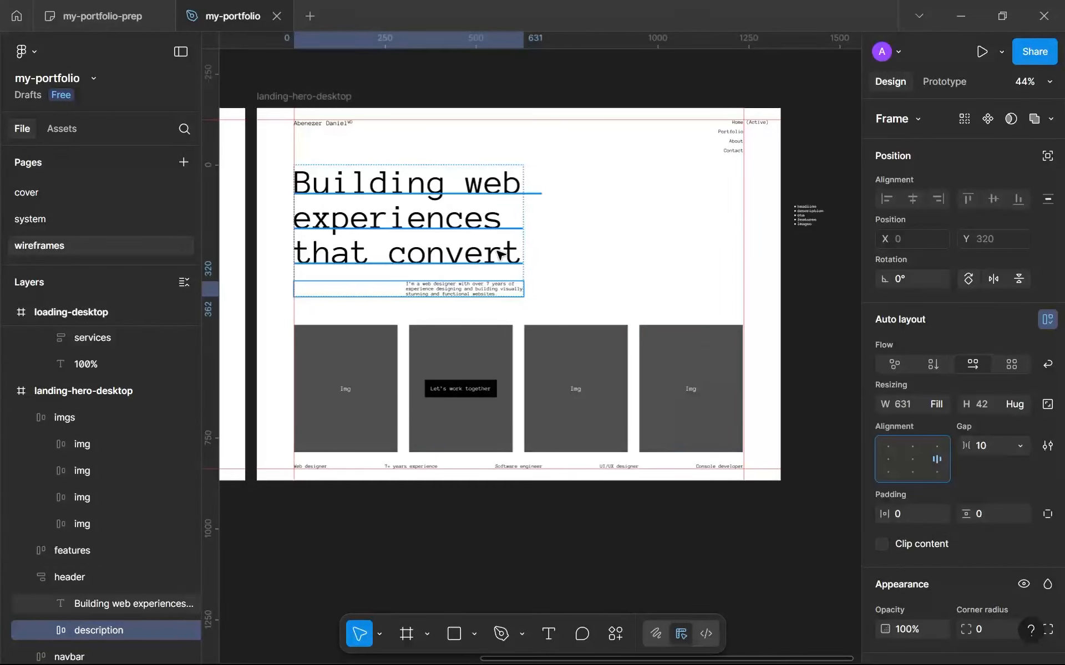
click(506, 269)
click(544, 272)
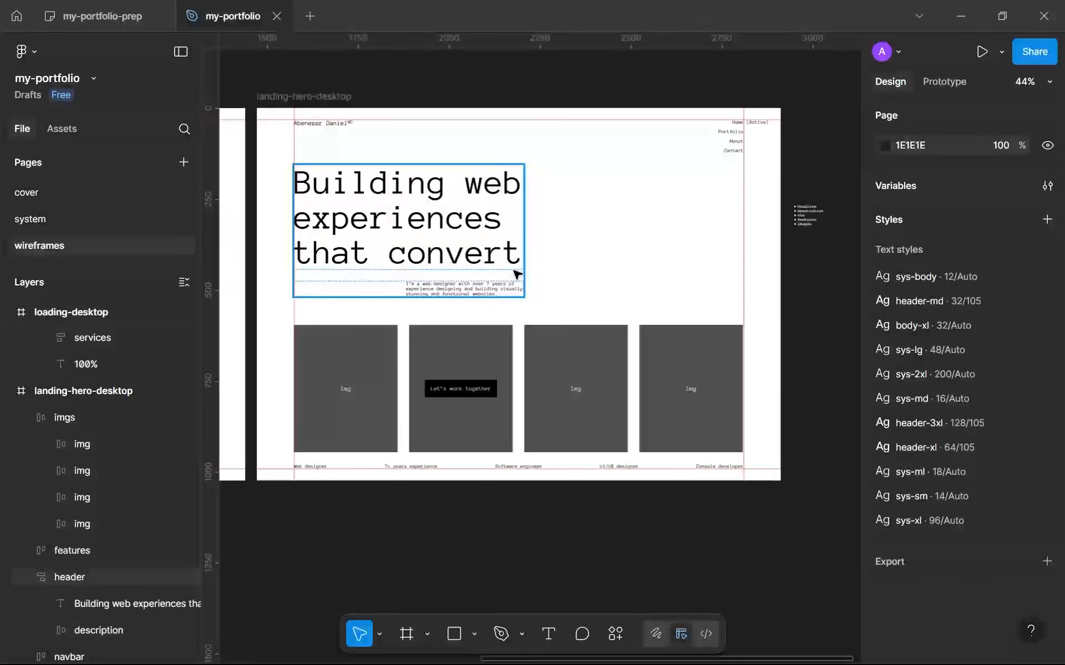
Widen the header frame to 950, up to the fourth image's edge, with its content aligned top left.
click(515, 269)
drag(525, 260, 641, 252)
click(888, 515)
key(ctrl+z)
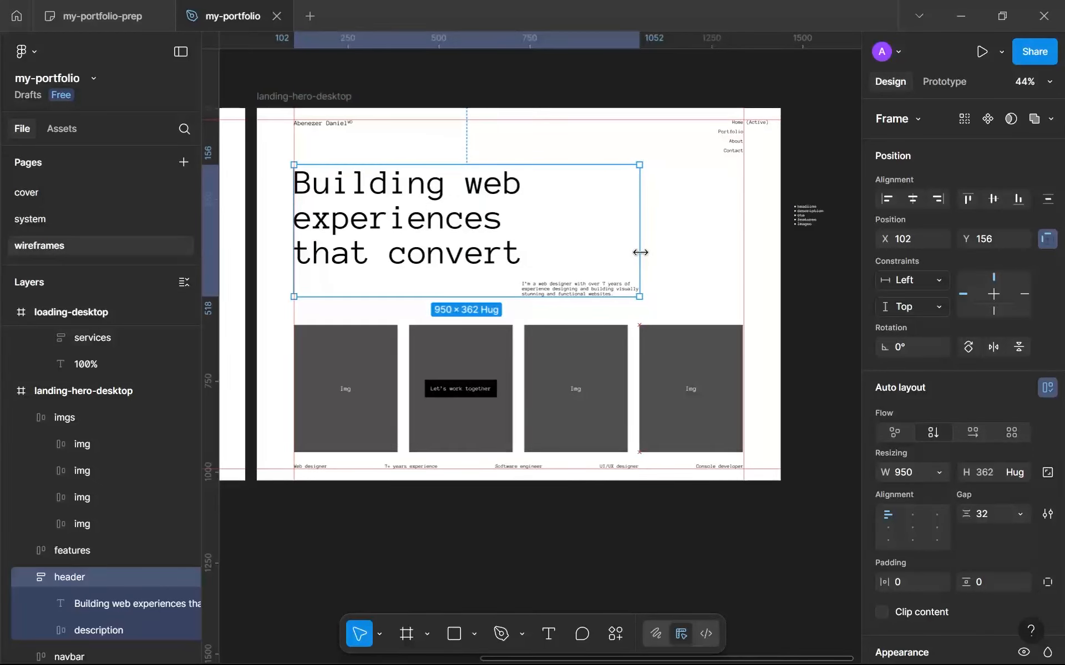
click(675, 264)
Wrap the header, imgs row and features row in one vertical auto layout frame and set its gap to 48.
click(613, 352)
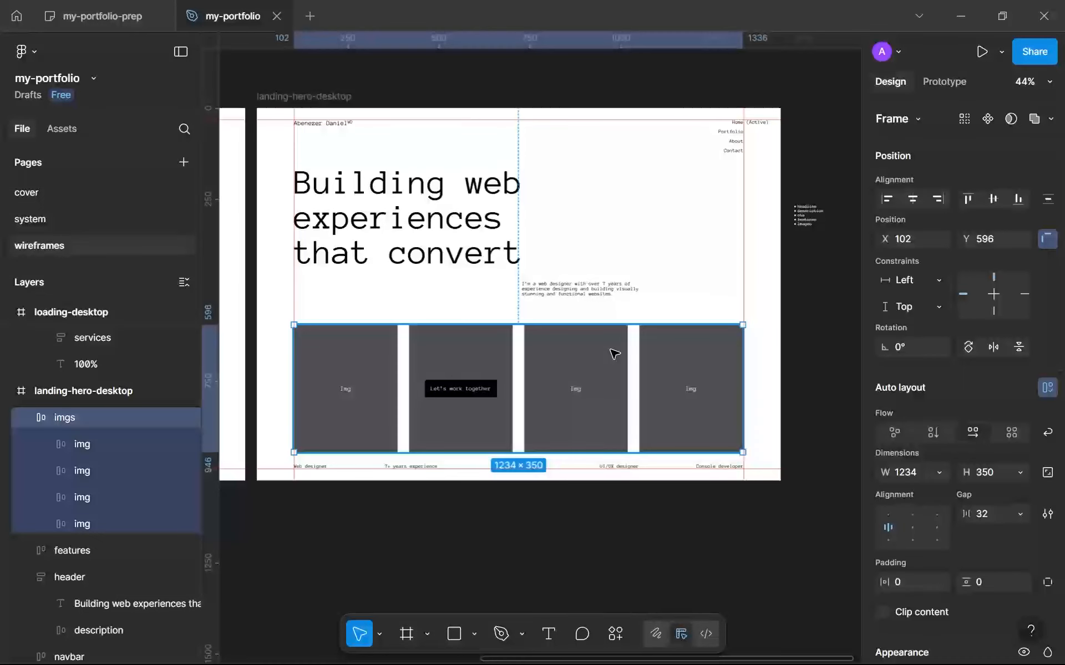
shift+click(630, 284)
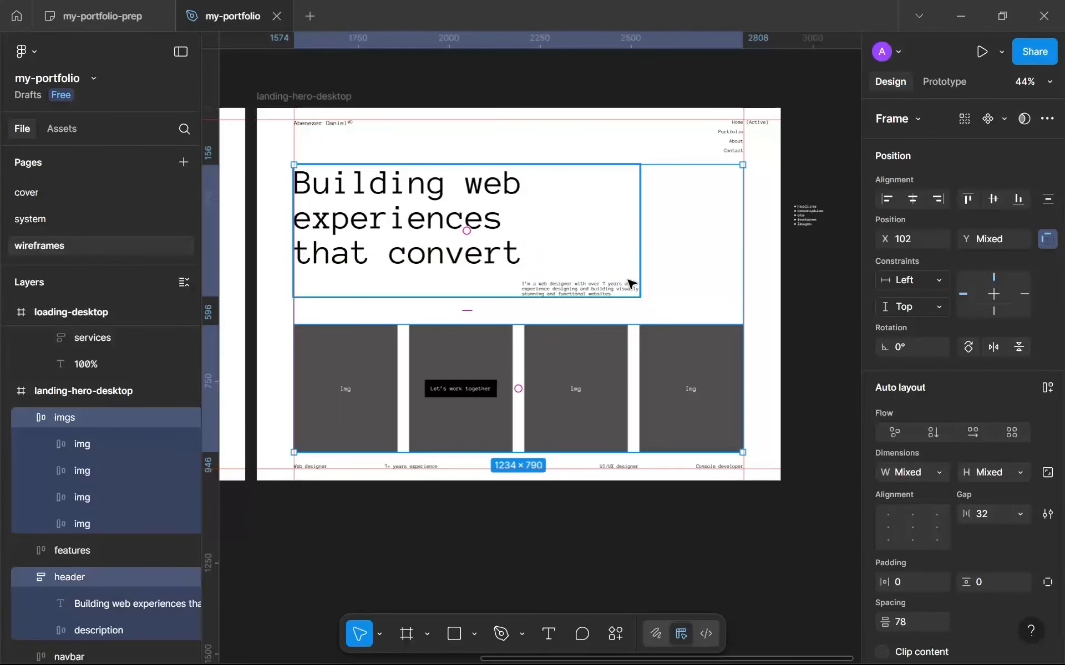
key(shift+a)
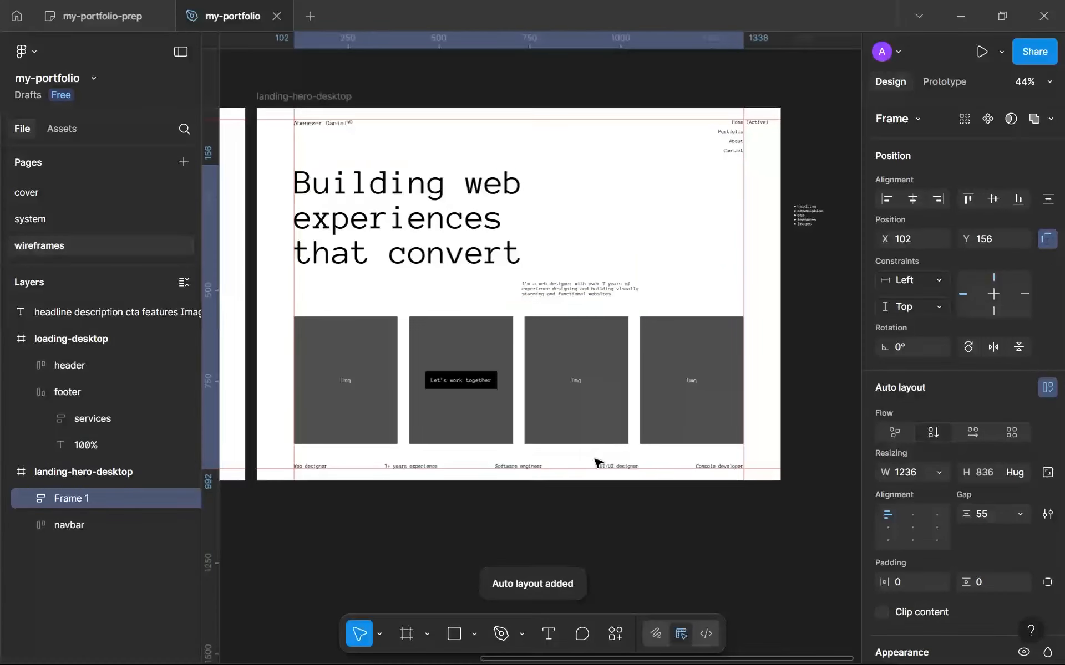
click(1000, 518)
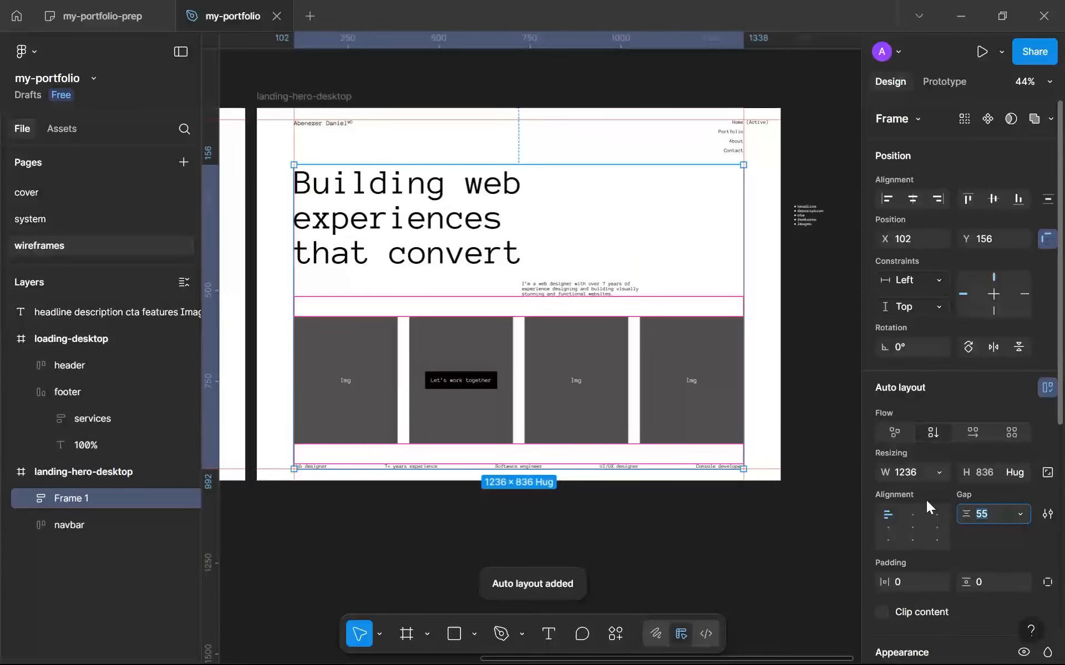
text(48)
key(Return)
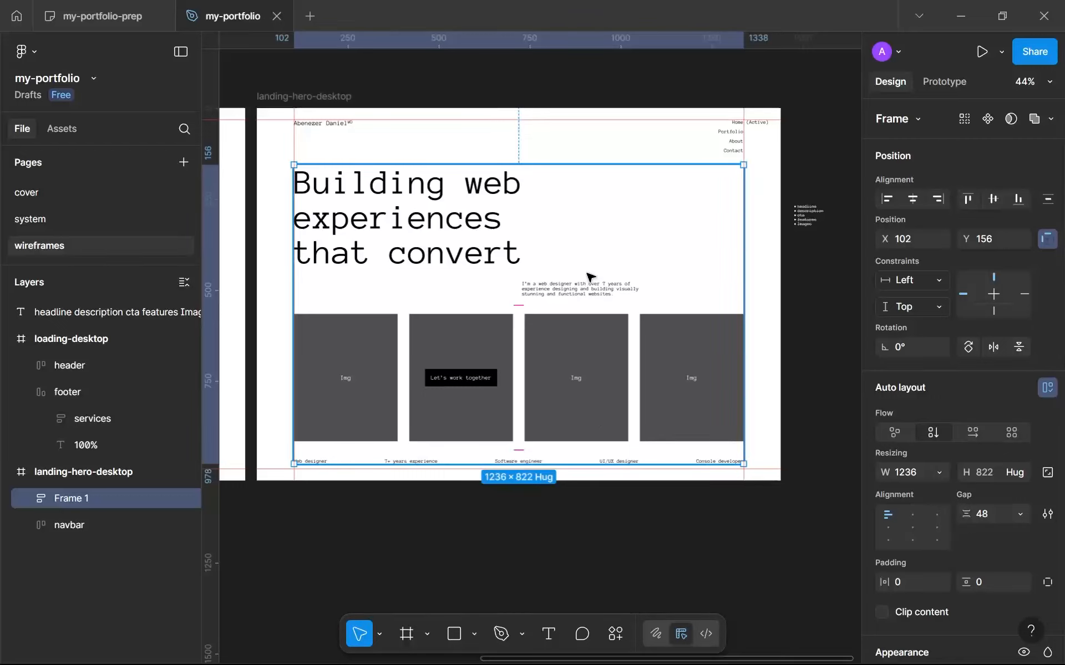
Move the frame holding the header, images and features down to Y 170, so its lower edge meets the bottom guide.
key(Down)
key(Down)
key(Down)
key(Down)
key(Down)
key(Down)
key(Down)
key(Down)
key(Down)
key(Down)
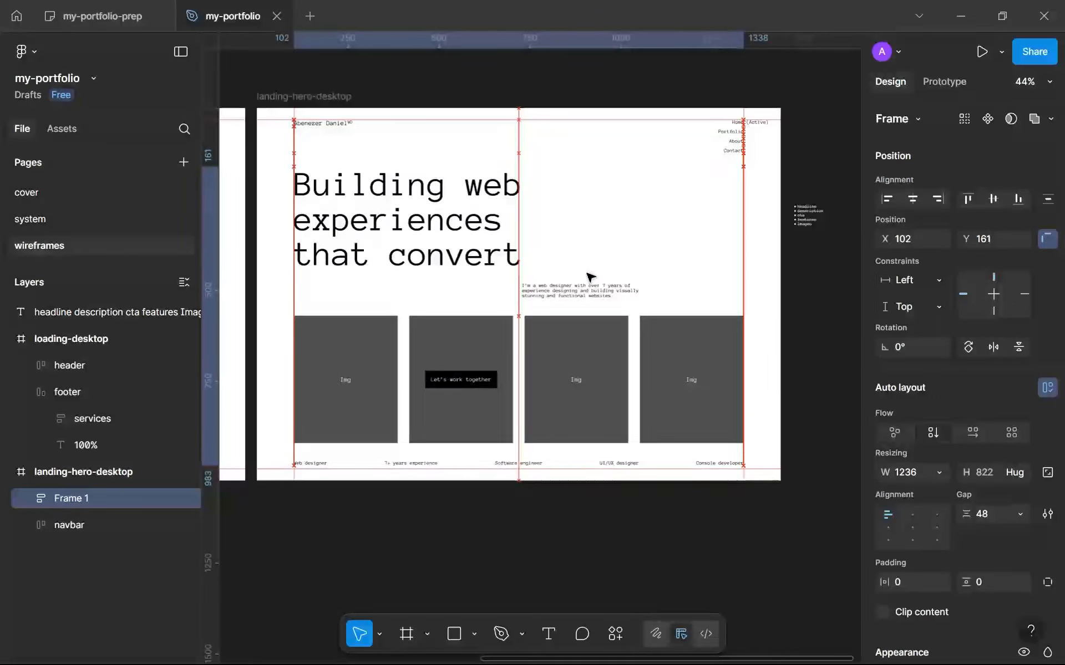
key(Down)
key(Down)
key(Down)
key(Down)
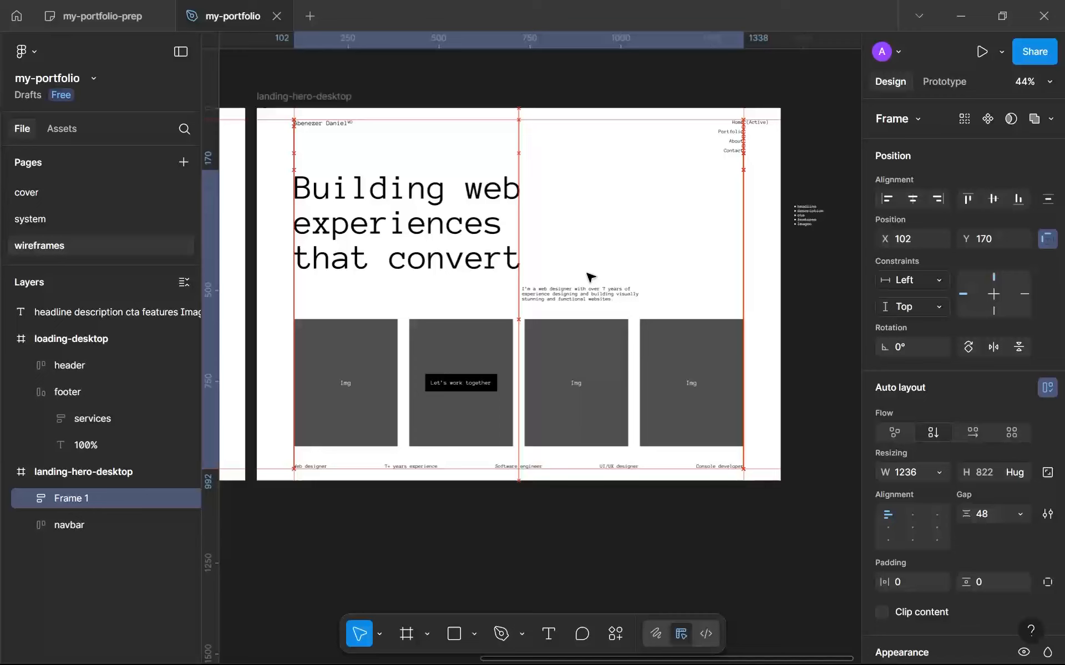
drag(619, 322, 620, 323)
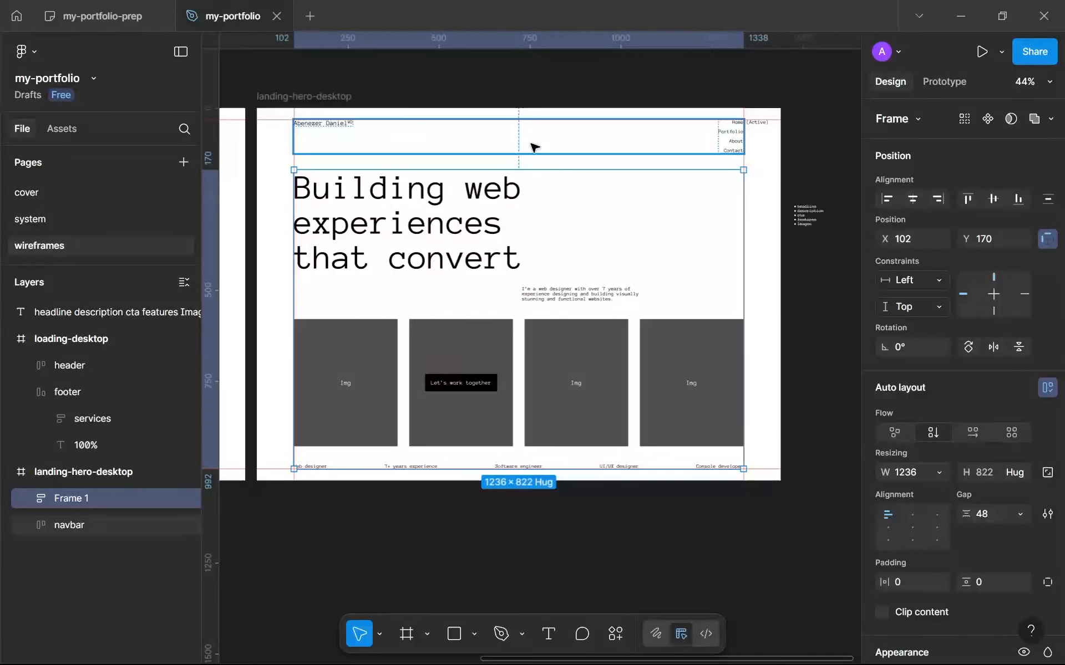
key(alt)
click(713, 537)
Delete the content checklist text (headline, description, cta, features, images) beside the landing-hero-desktop frame.
scroll(717, 539, down, 1)
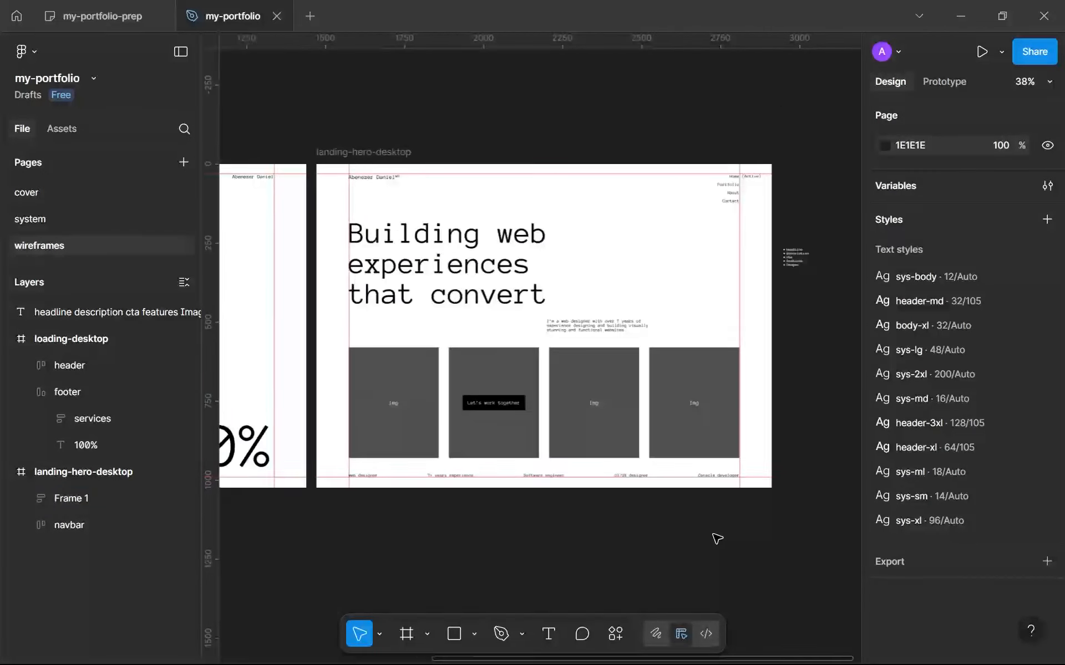
scroll(717, 539, up, 2)
scroll(564, 242, down, 2)
scroll(593, 305, up, 2)
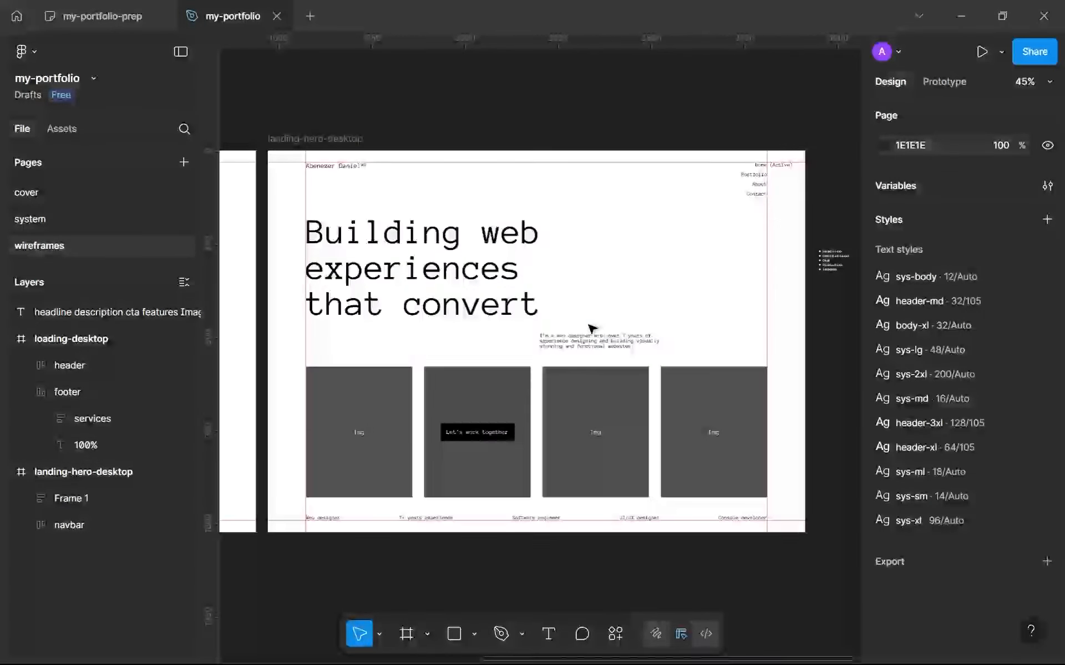
scroll(589, 325, up, 1)
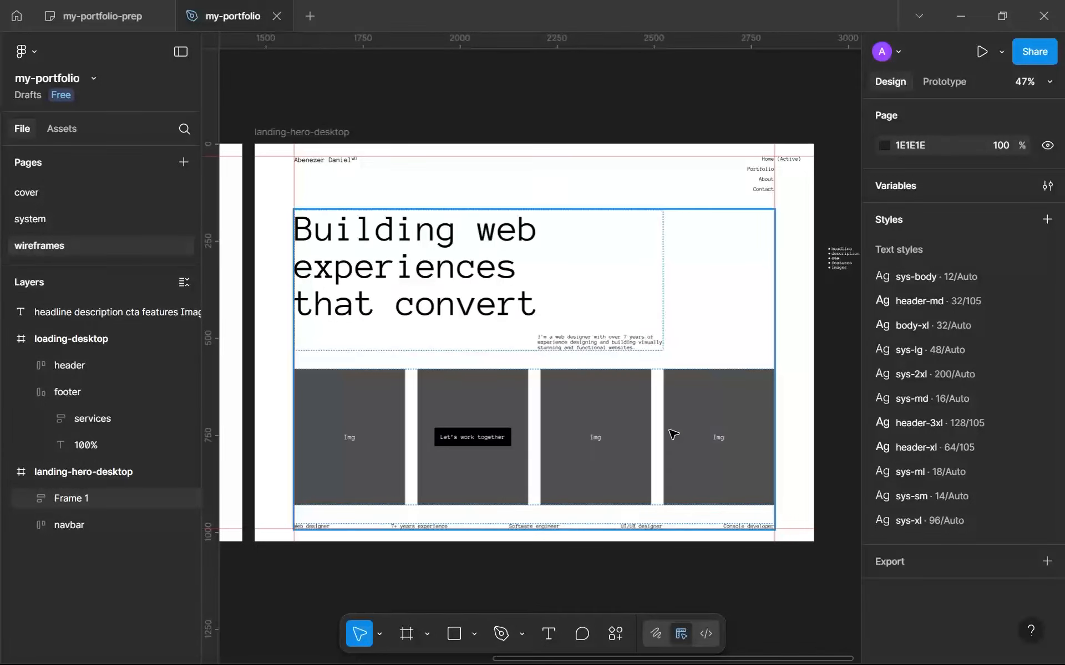
scroll(672, 435, down, 4)
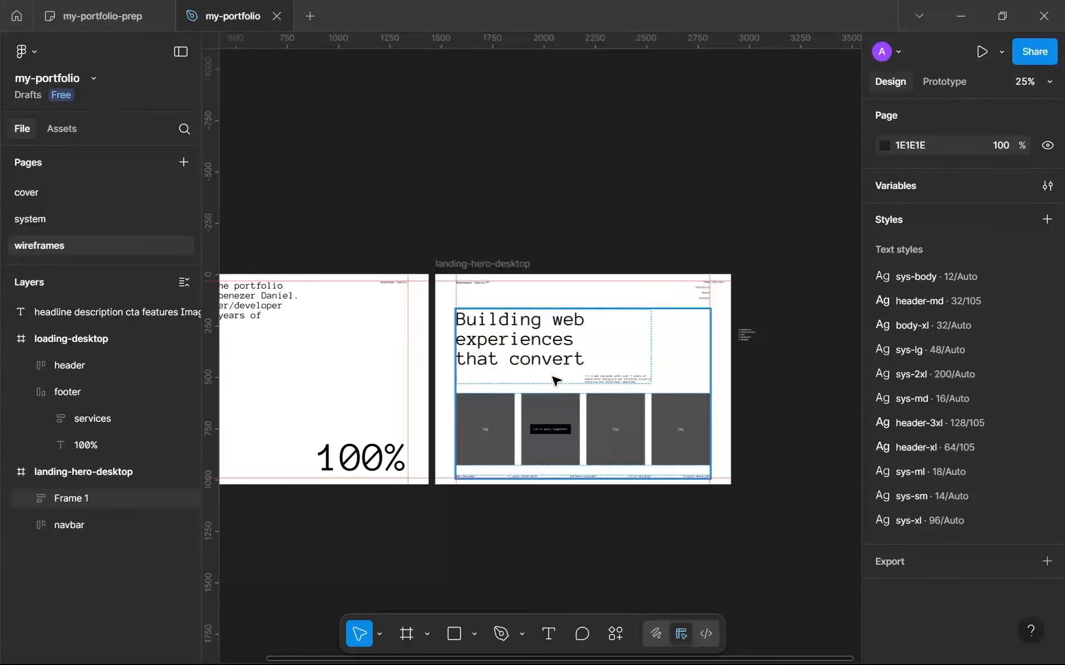
scroll(637, 355, up, 3)
scroll(619, 277, right, 3)
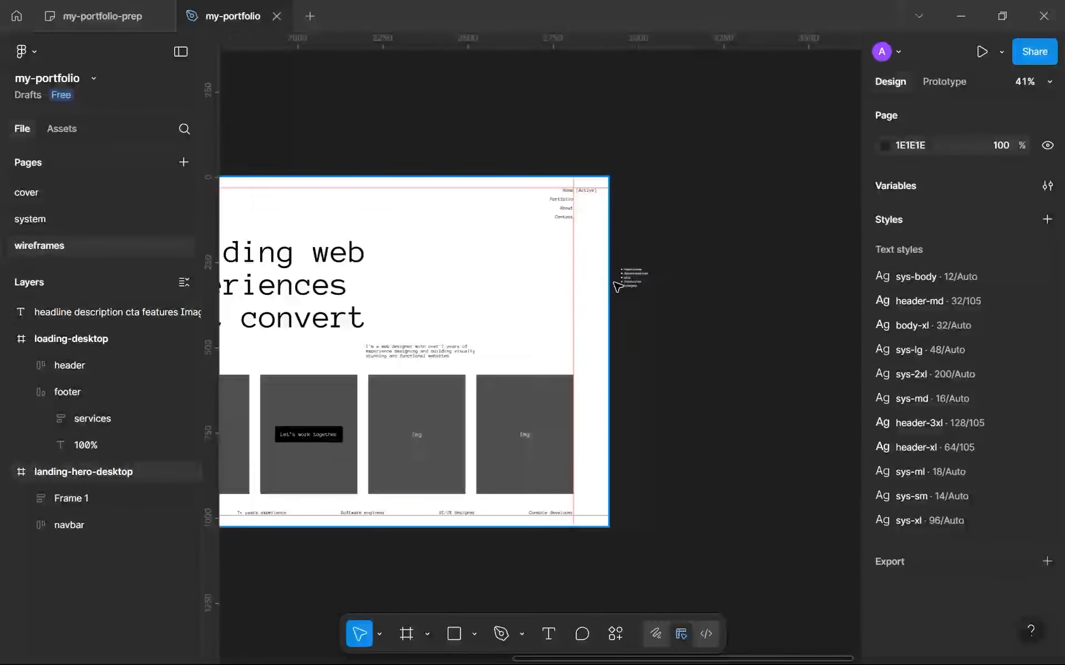
scroll(618, 285, up, 5)
click(654, 283)
key(Delete)
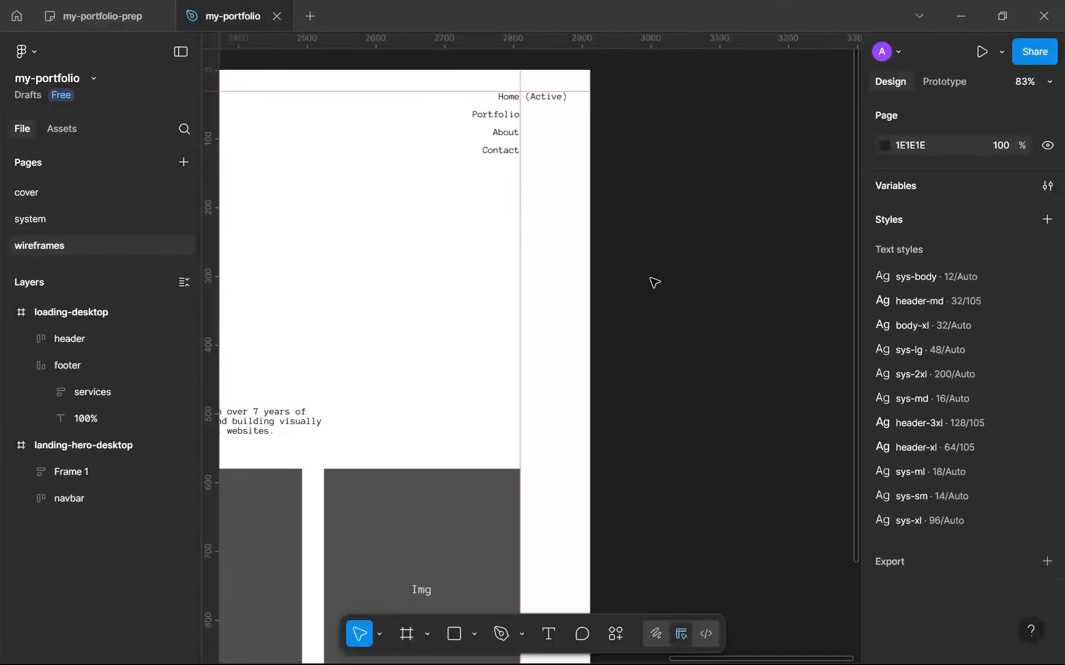
Add the text "See my work" inside the hero content frame, above the headline.
scroll(655, 283, down, 5)
scroll(465, 310, down, 4)
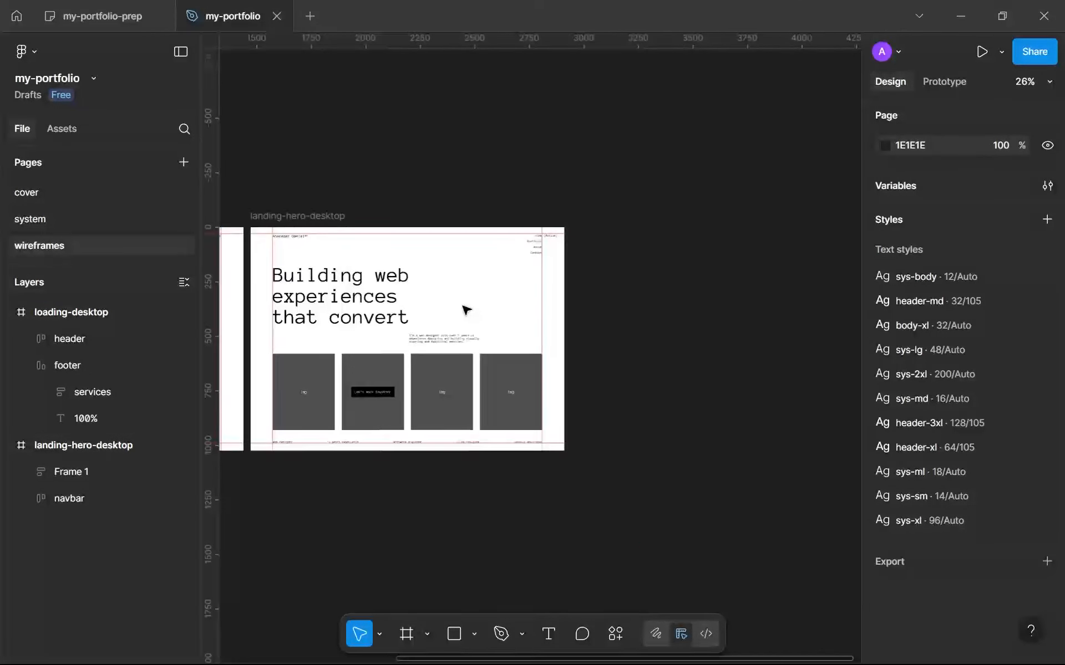
scroll(491, 286, up, 5)
click(499, 322)
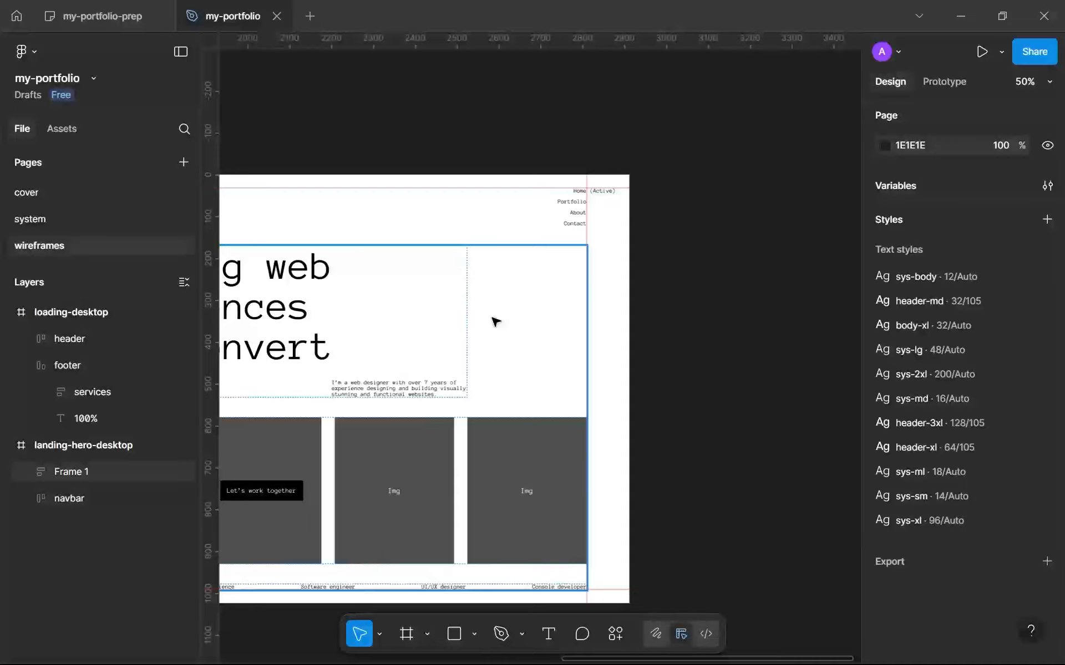
click(497, 237)
key(t)
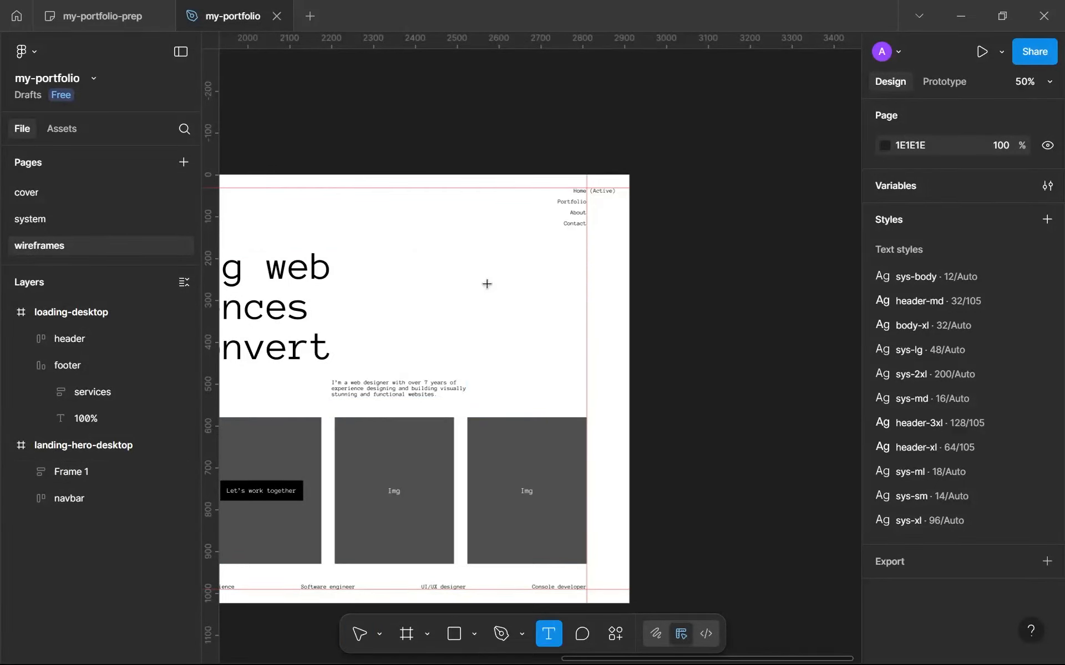
scroll(494, 321, down, 3)
scroll(510, 325, up, 2)
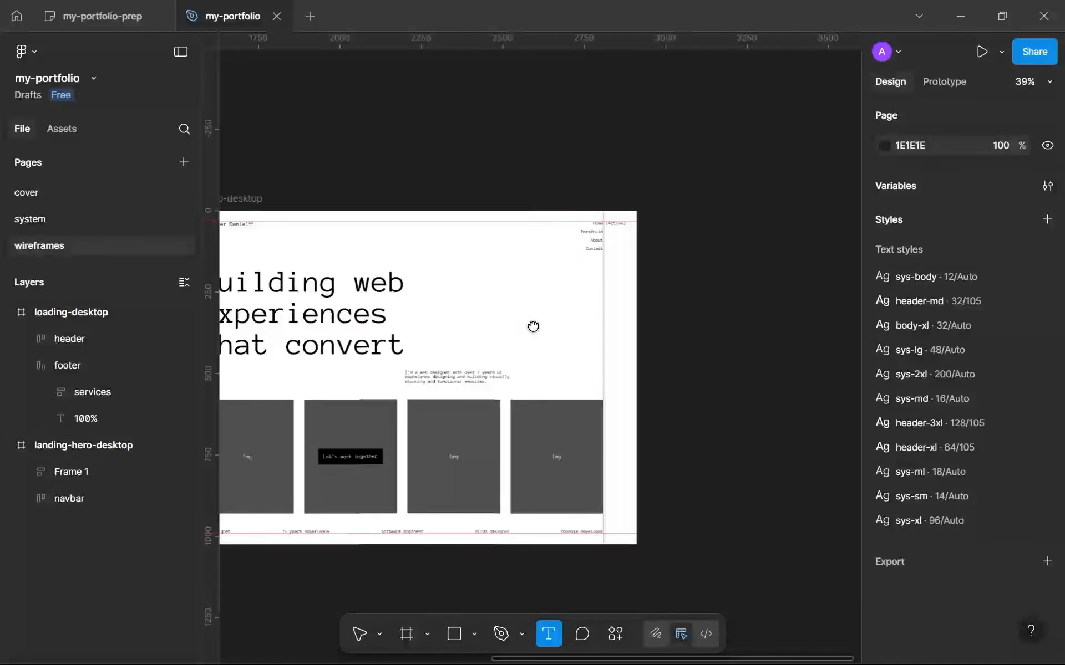
scroll(517, 317, up, 1)
click(533, 330)
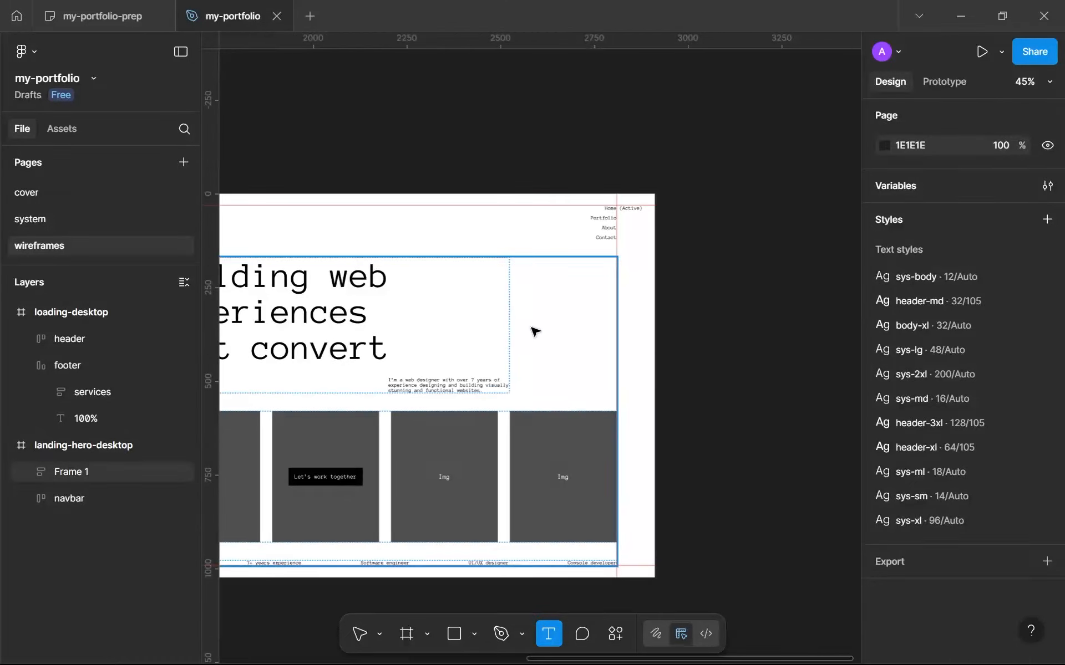
scroll(539, 348, up, 2)
scroll(541, 349, down, 5)
scroll(390, 309, up, 5)
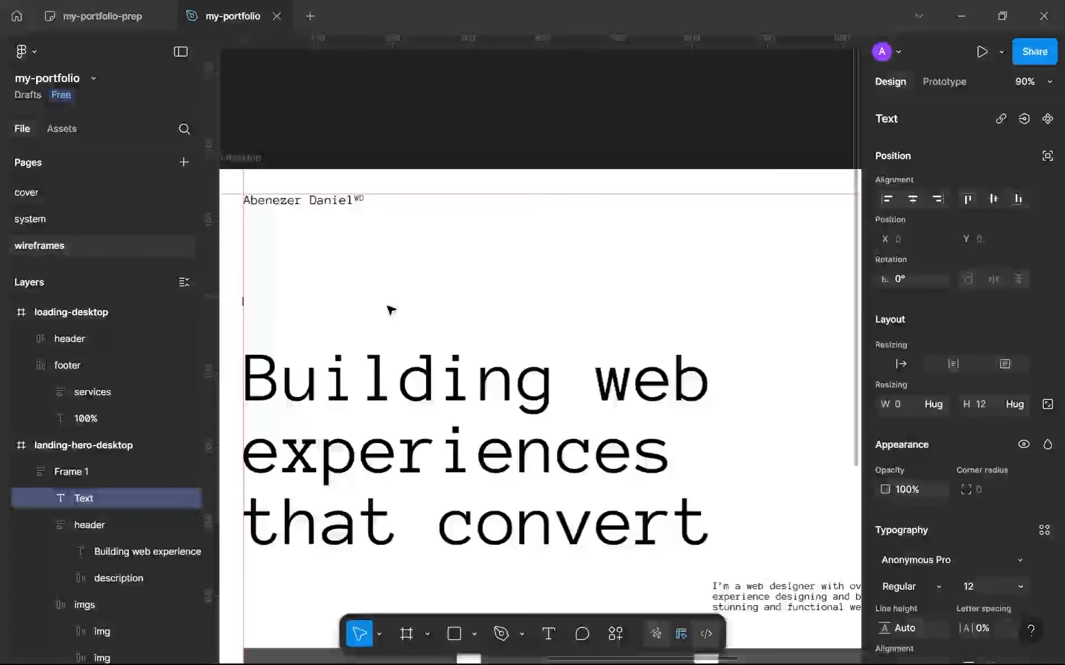
scroll(484, 297, left, 2)
text(See my work)
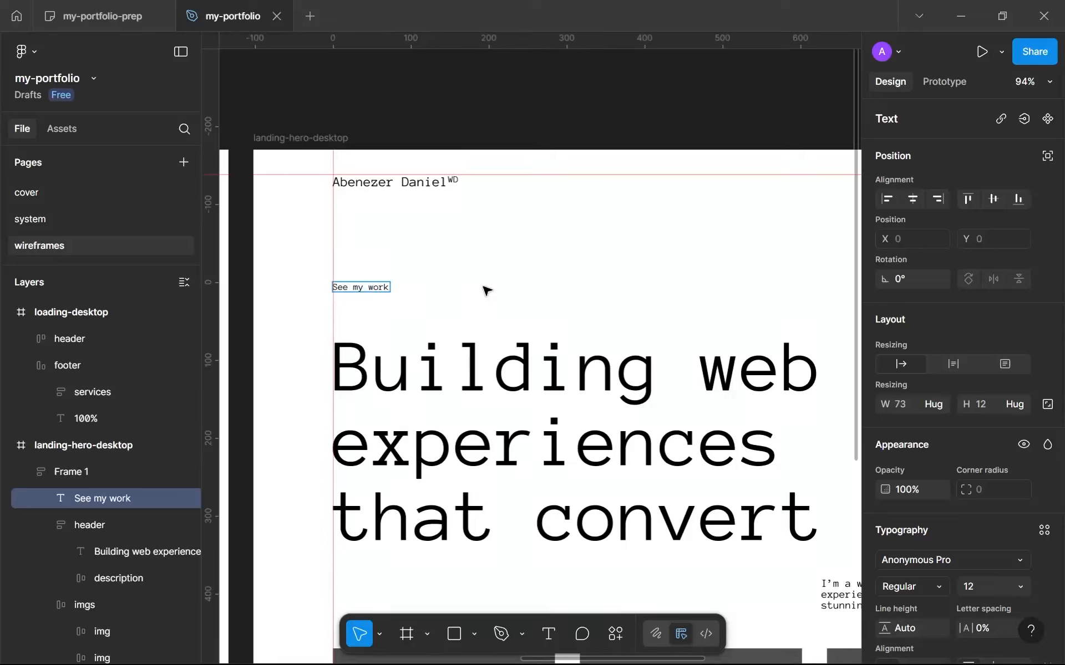
key(Escape)
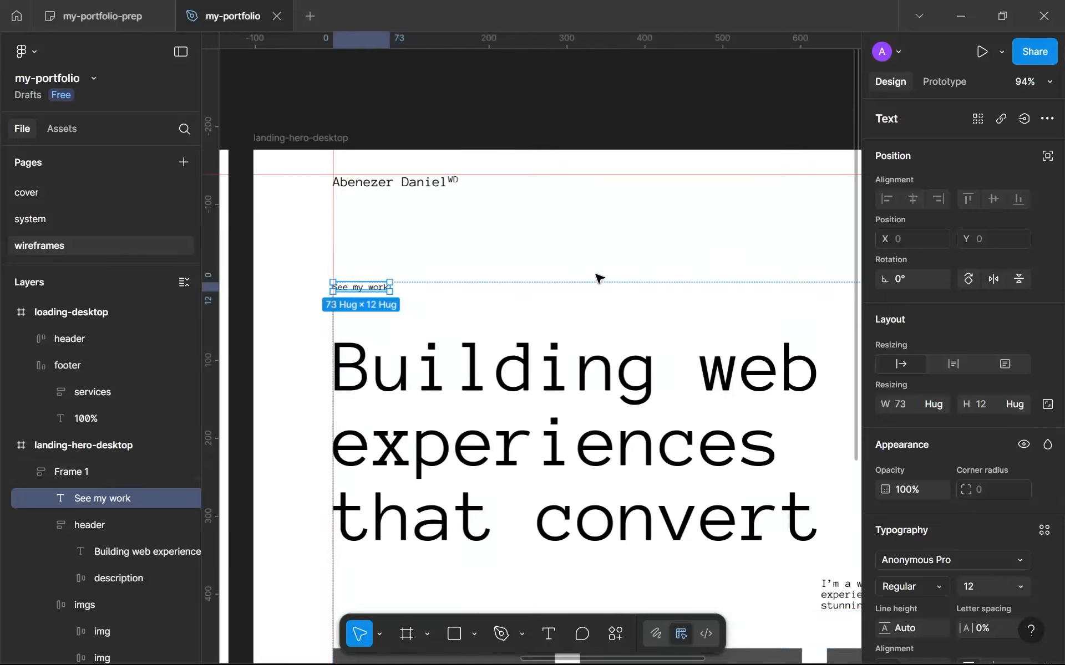
Apply the sys-md text style to the "See my work" text.
click(1042, 529)
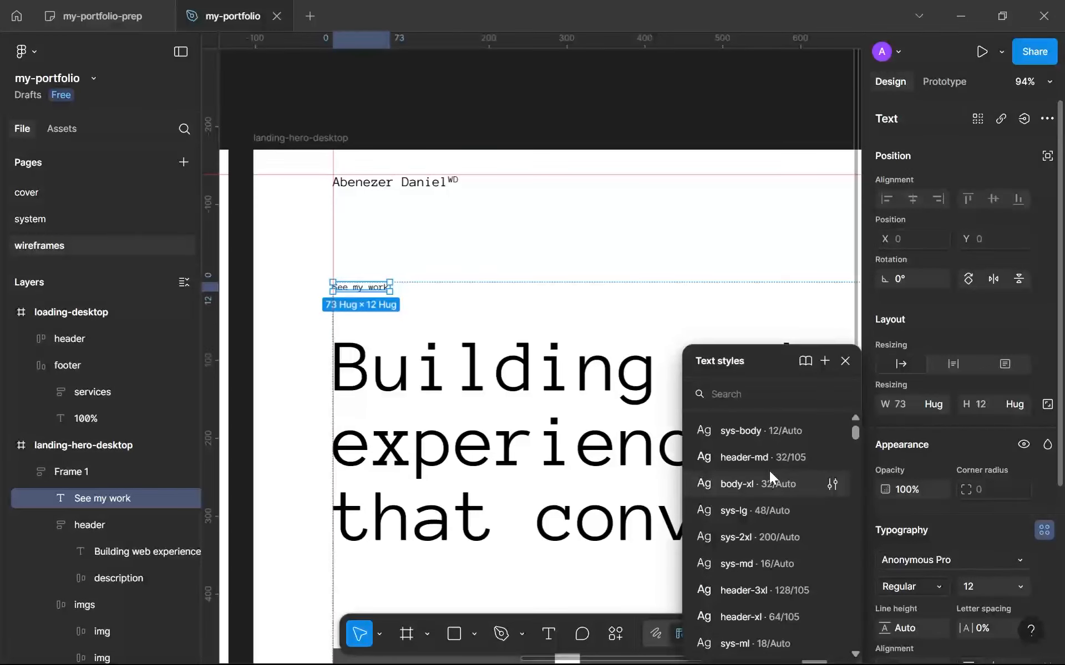
scroll(769, 471, down, 3)
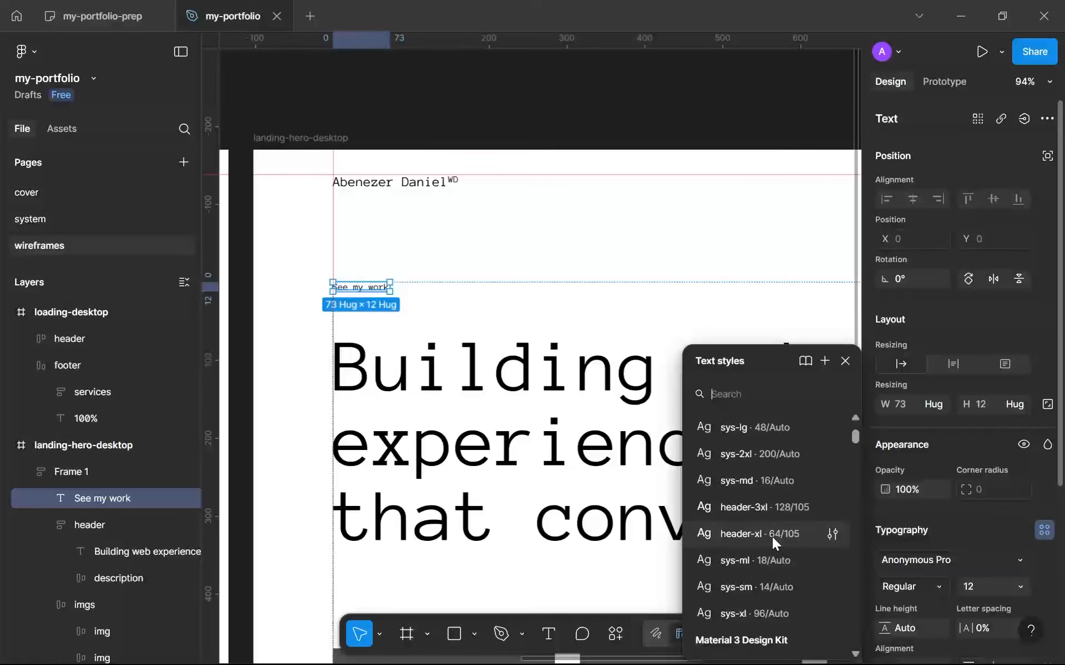
click(777, 482)
Wrap the header and "See my work" in a horizontal auto layout frame, placing the header before the text.
scroll(447, 290, down, 5)
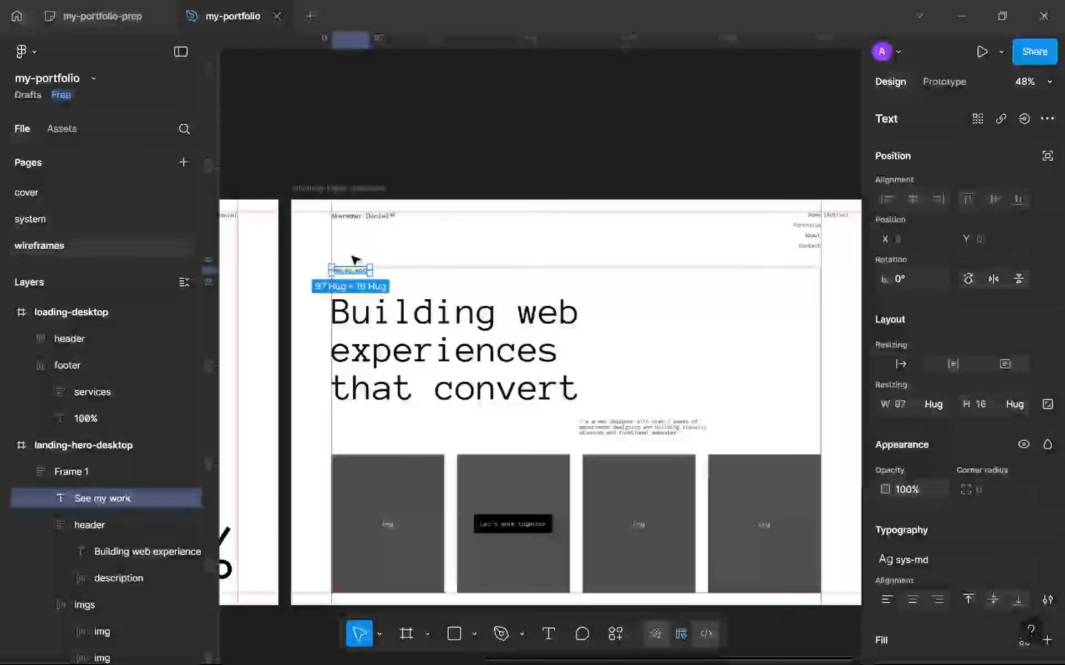
click(549, 402)
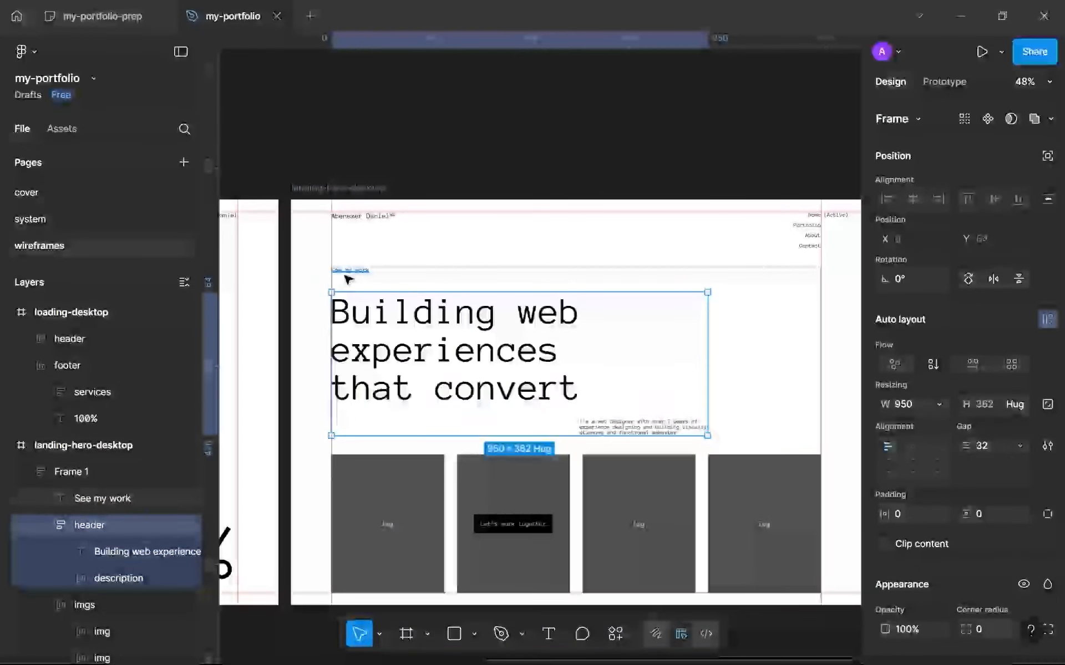
shift+click(346, 274)
key(shift+a)
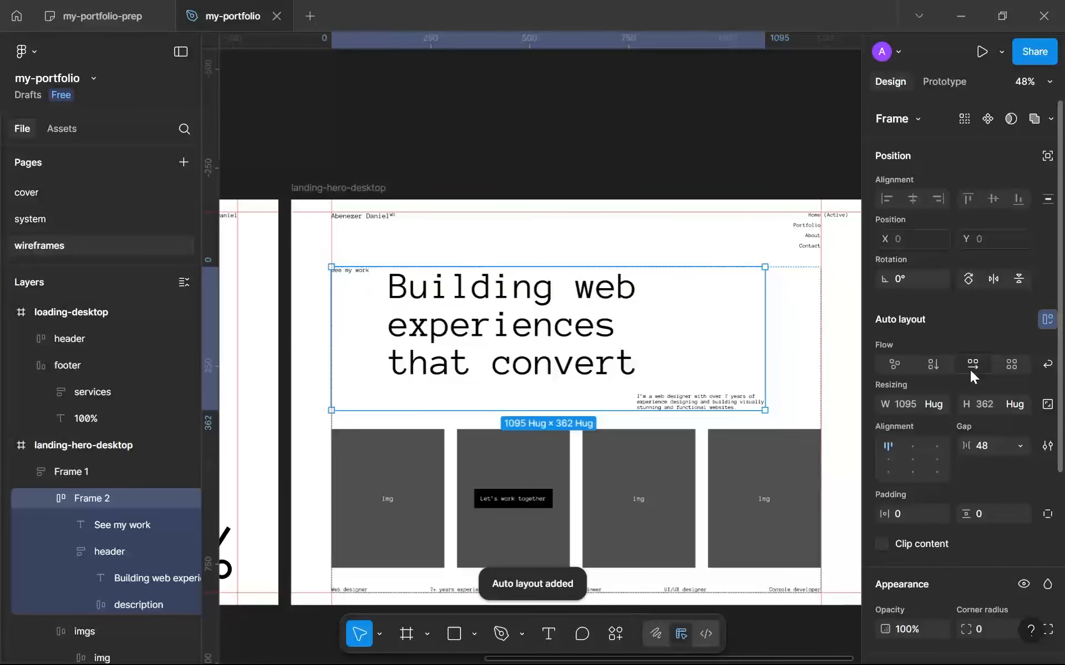
double_click(572, 335)
key(Left)
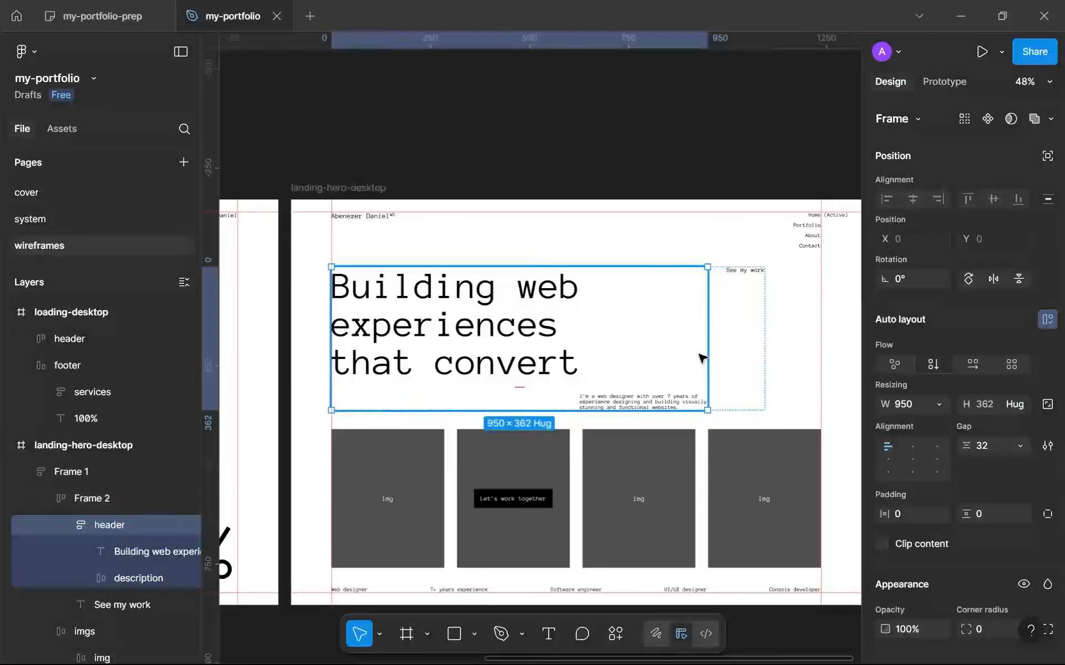
Align the new row's content center right, set its gap to Auto and size it to 1163 wide.
key(shift+Return)
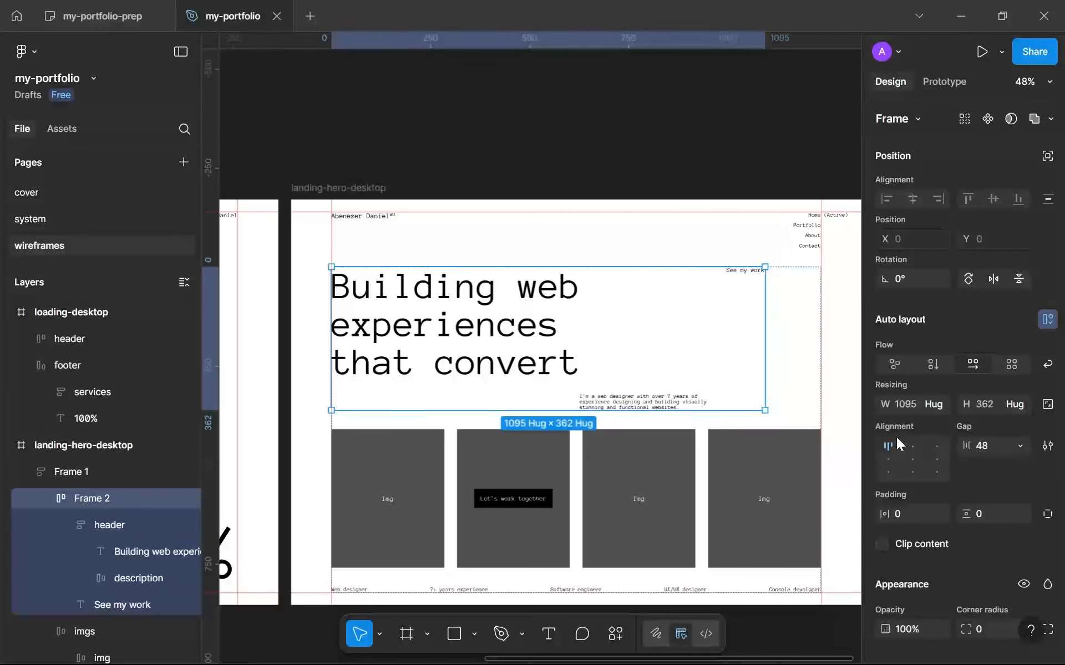
click(937, 460)
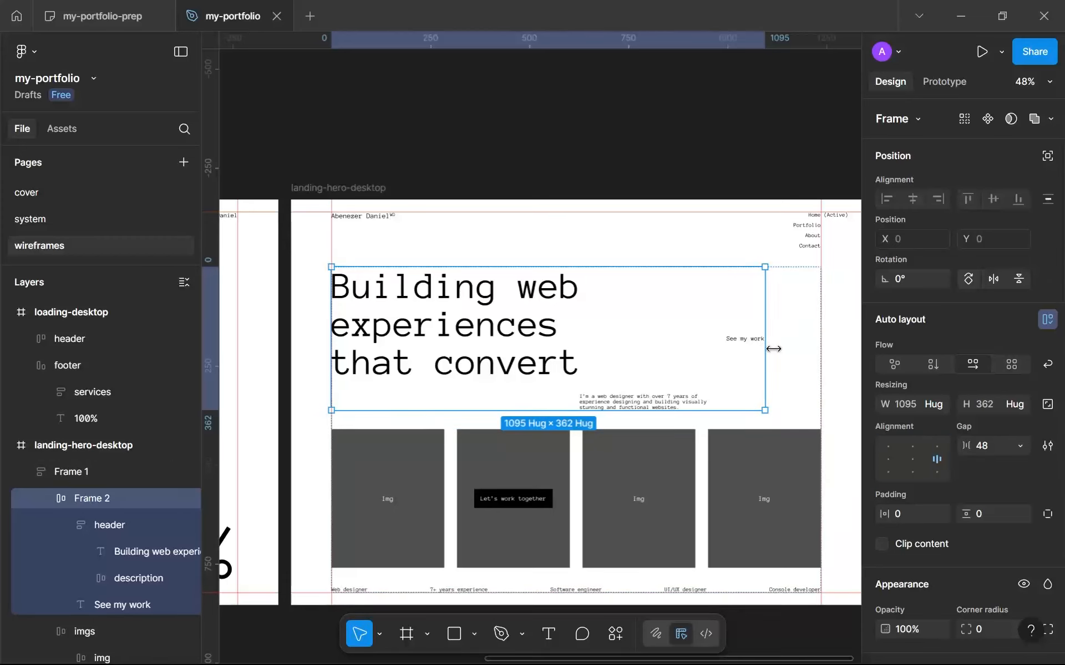
drag(773, 349, 820, 349)
click(1018, 447)
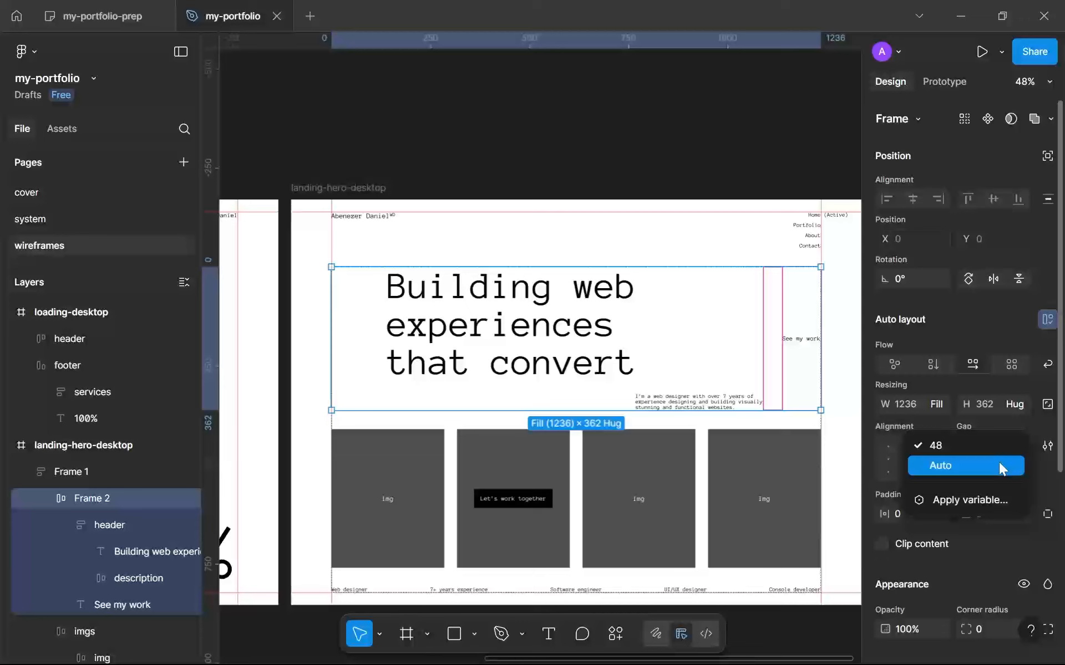
click(999, 463)
drag(820, 356, 791, 353)
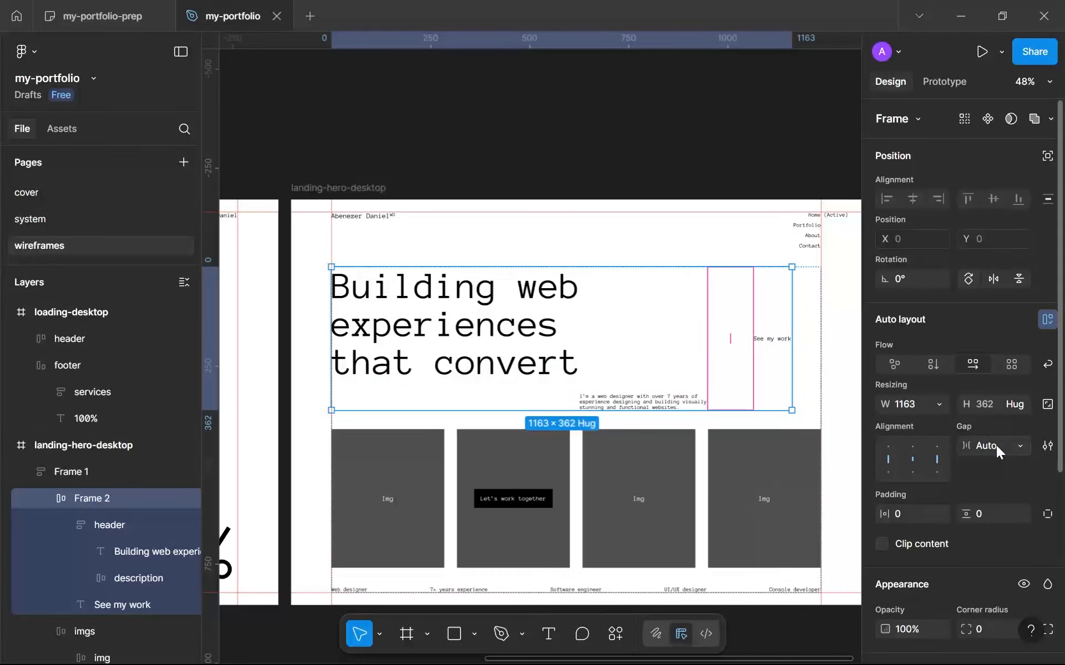
click(855, 426)
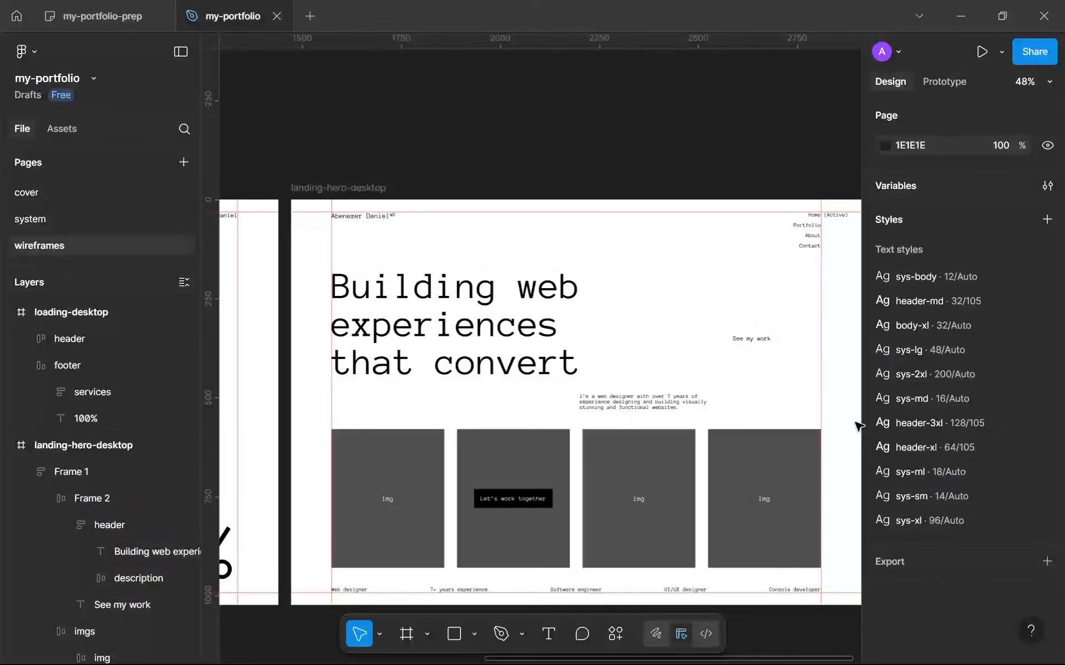
Examine the placement of "See my work" relative to the headline, description, image row and navbar.
scroll(826, 414, down, 4)
scroll(787, 357, up, 8)
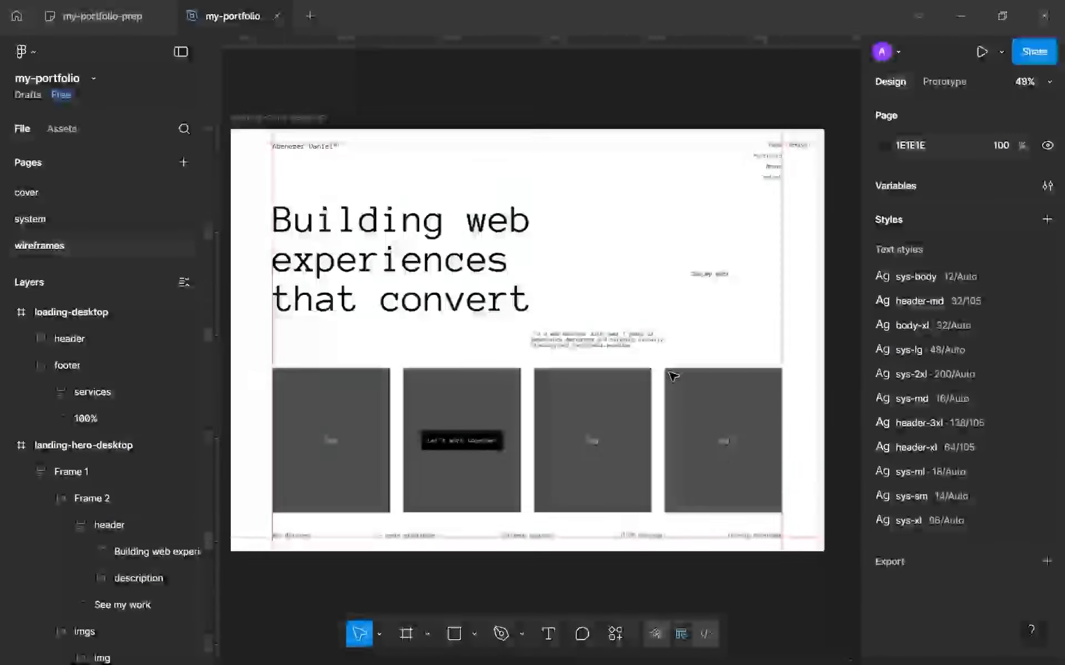
scroll(713, 256, up, 5)
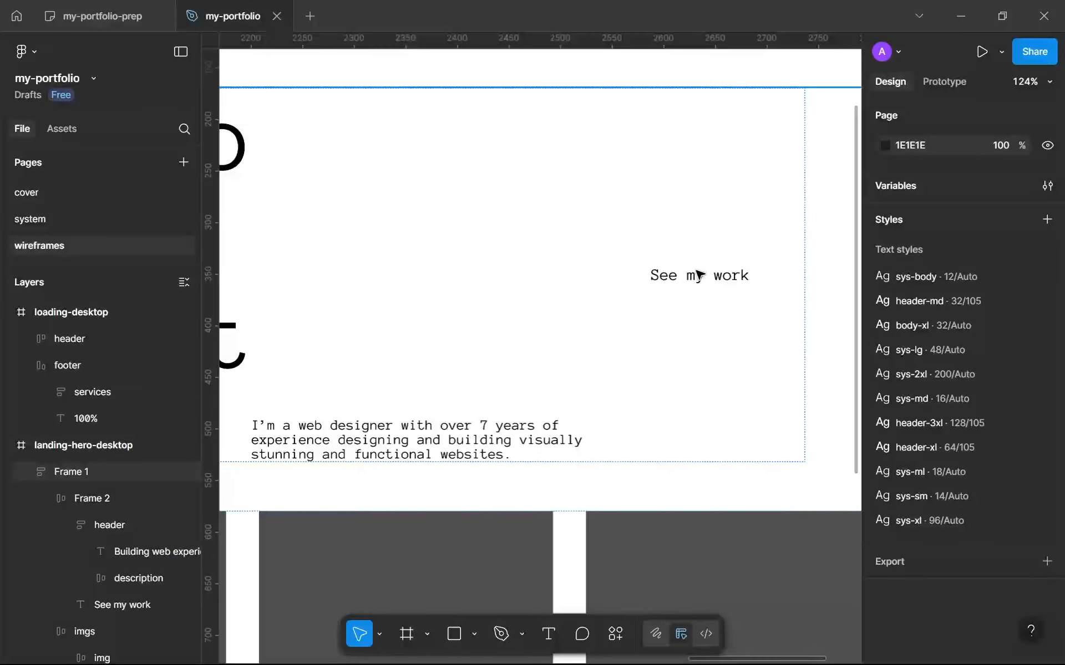
scroll(699, 274, down, 5)
scroll(696, 275, up, 4)
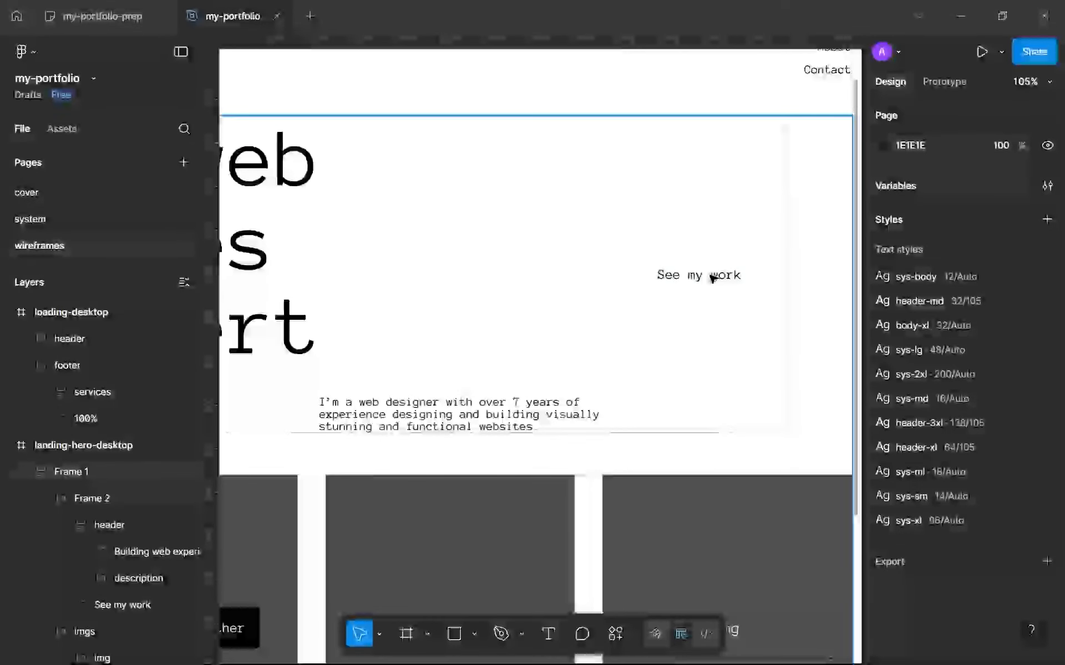
double_click(712, 278)
click(712, 277)
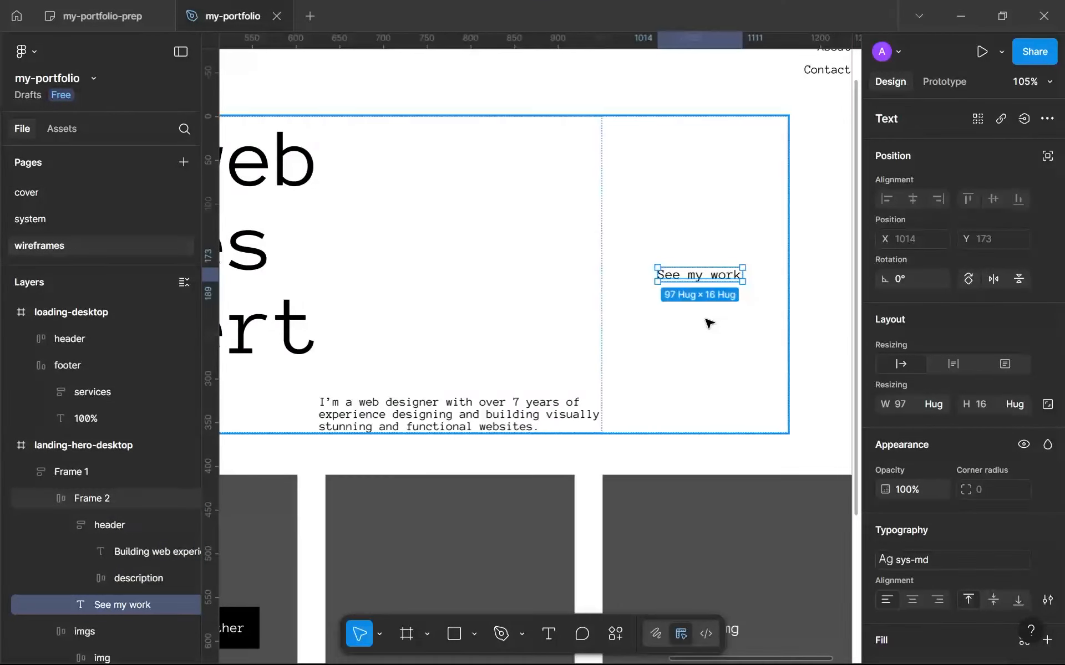
scroll(782, 368, down, 4)
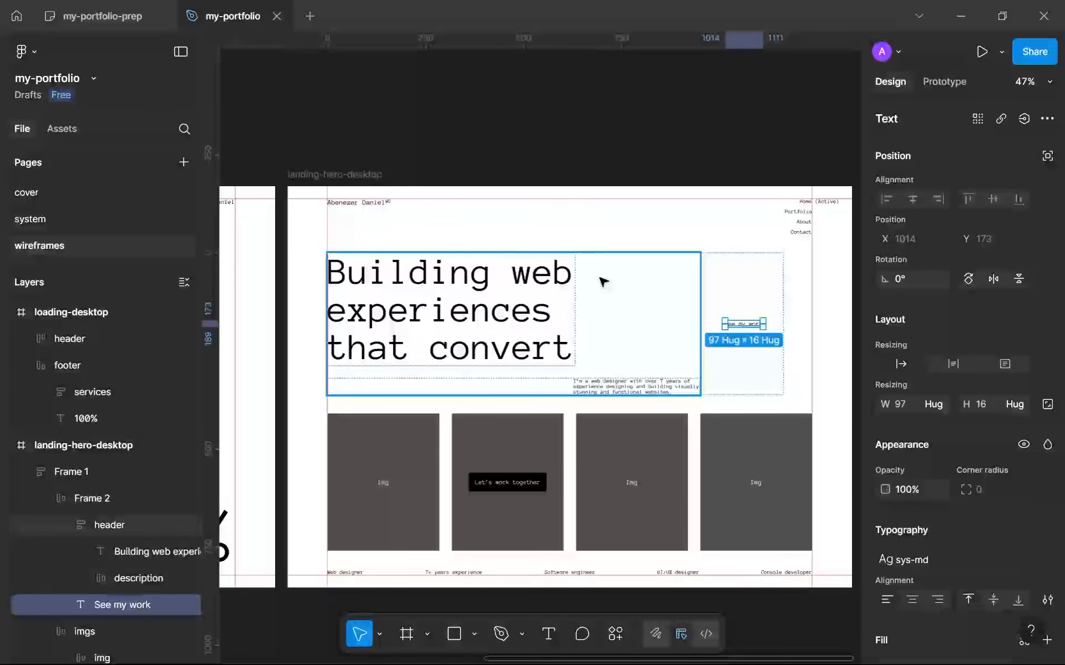
drag(679, 150, 703, 172)
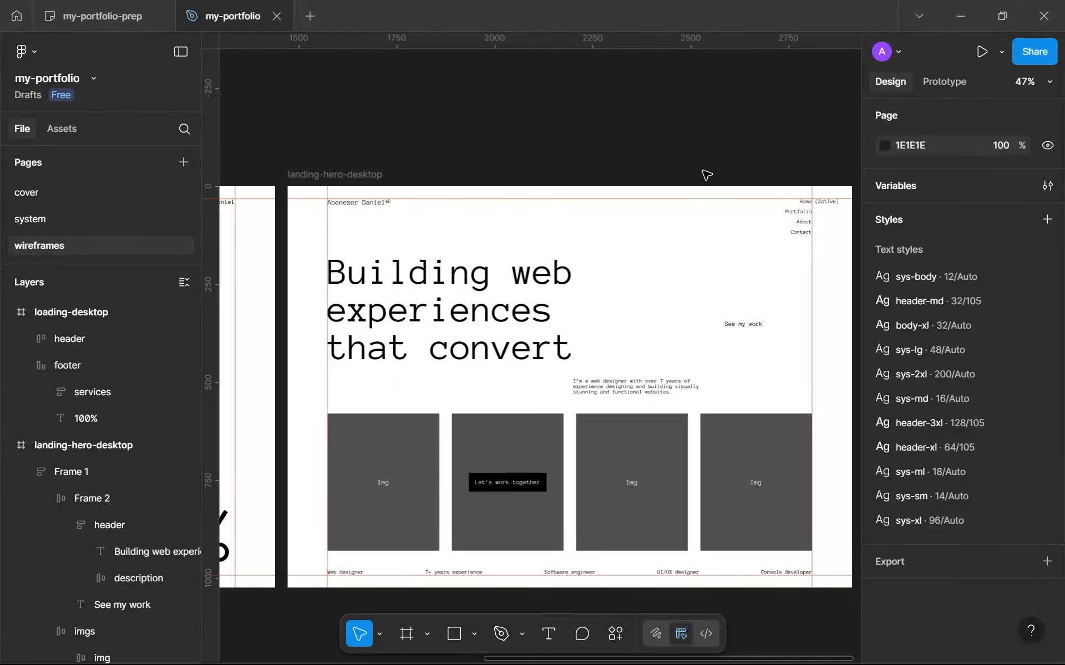
scroll(705, 214, up, 4)
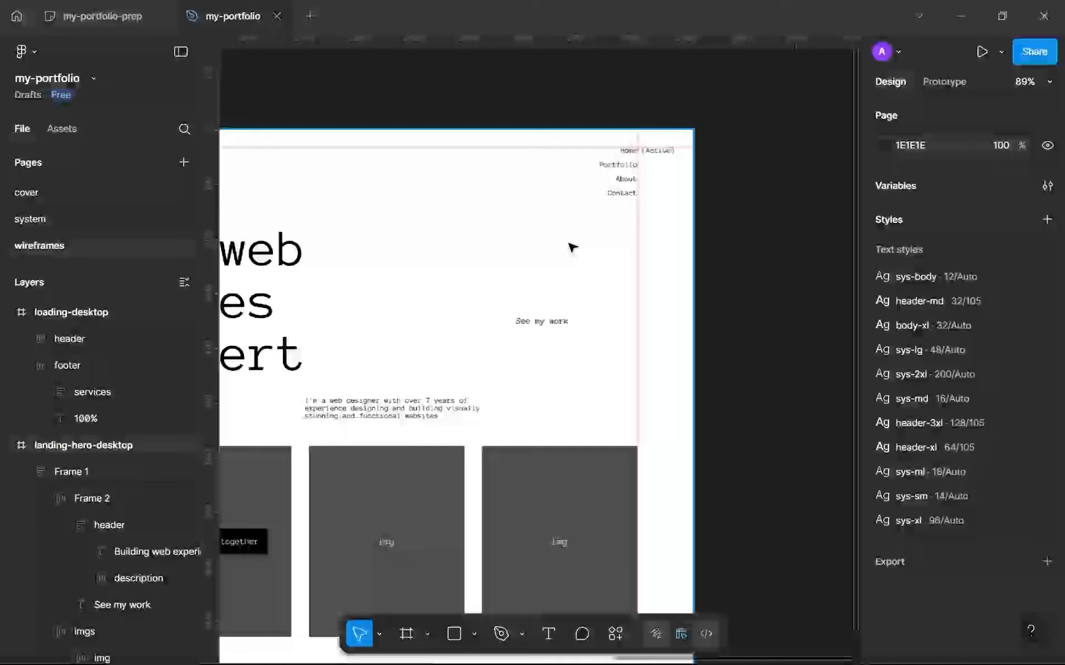
key(r)
drag(657, 300, 674, 311)
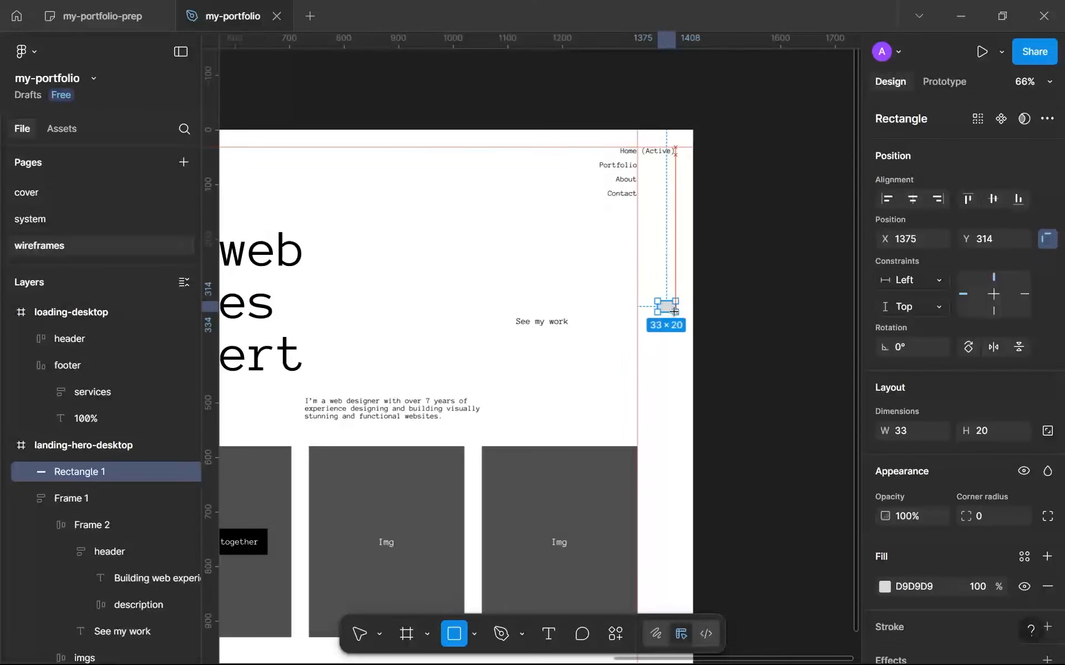
key(Delete)
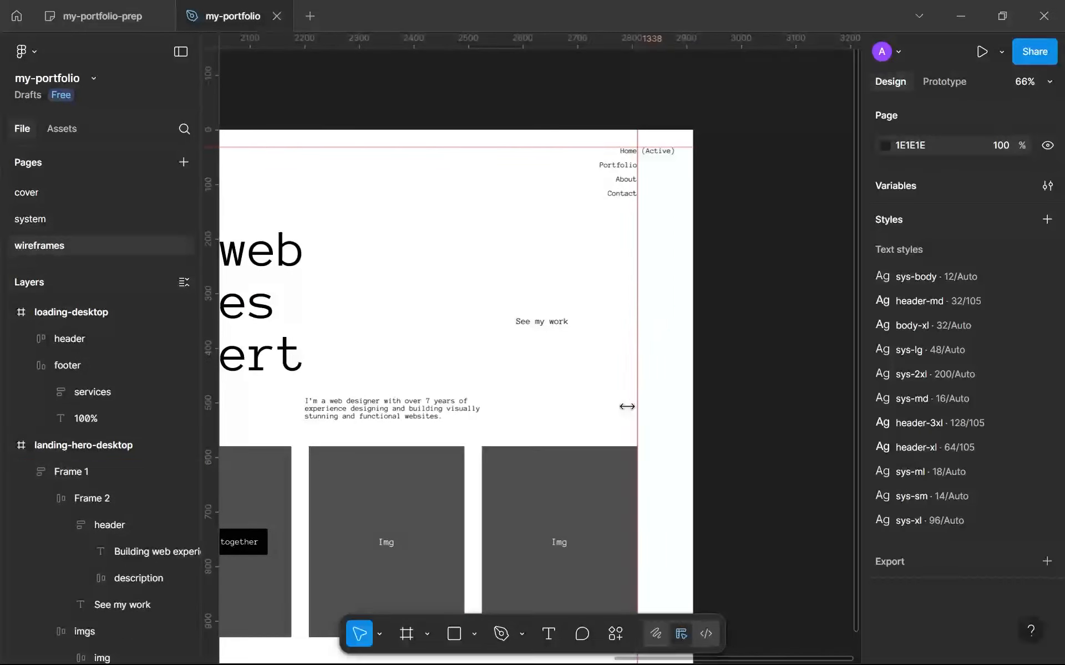
Duplicate an image placeholder to the top of the main hero stack and change the copy's label to "Icon".
triple_click(587, 506)
drag(589, 509, 637, 257)
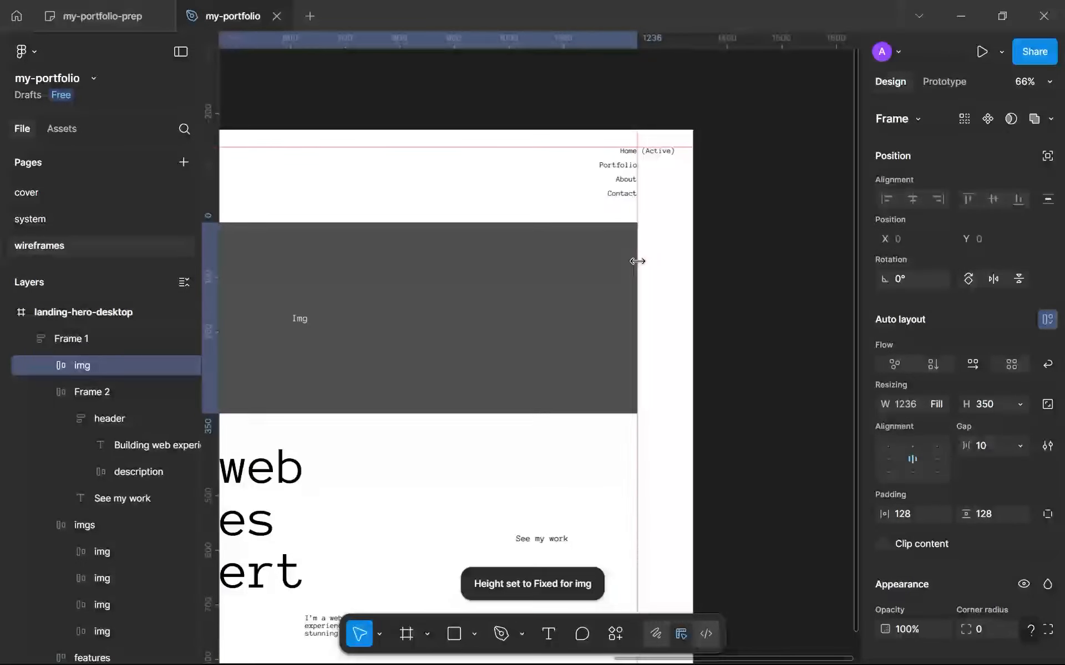
scroll(455, 302, up, 5)
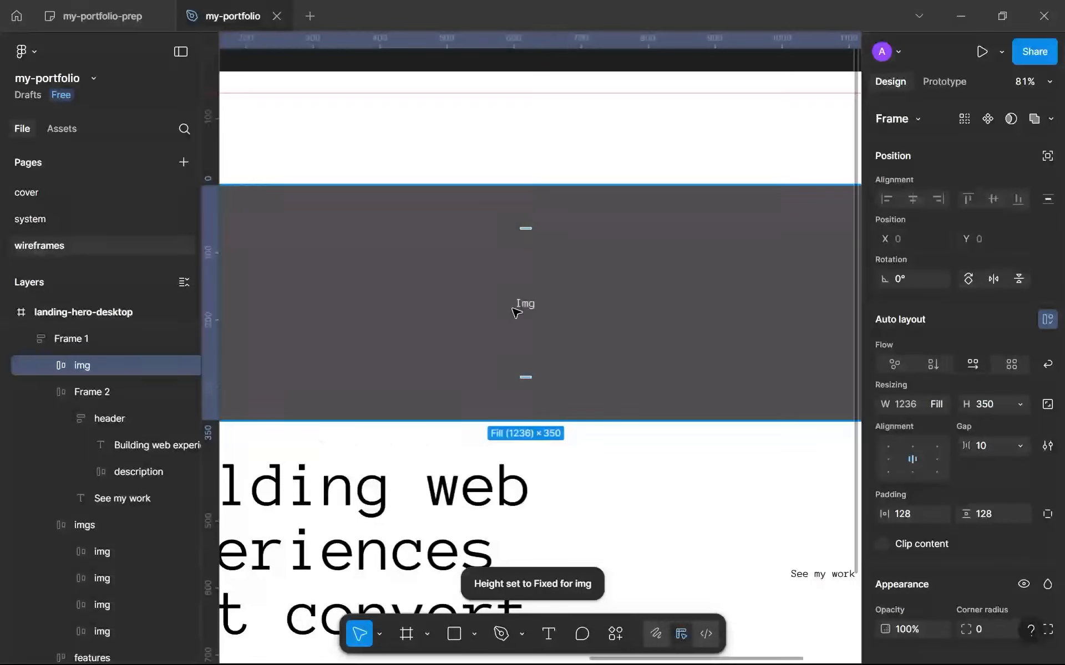
double_click(525, 305)
double_click(531, 308)
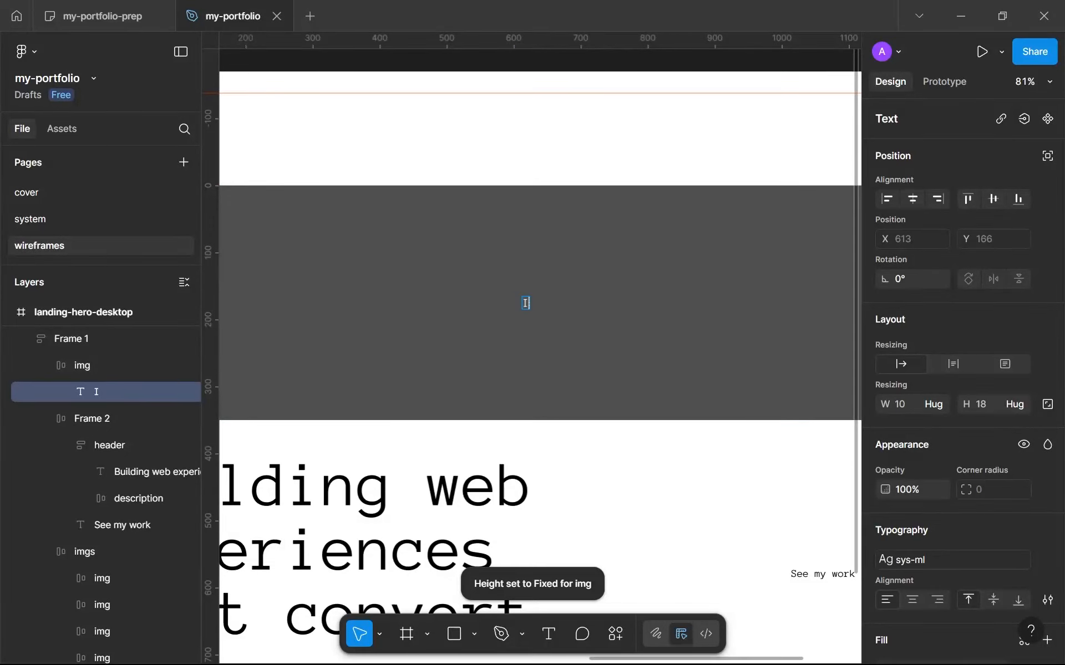
key(Escape)
key(Escape)
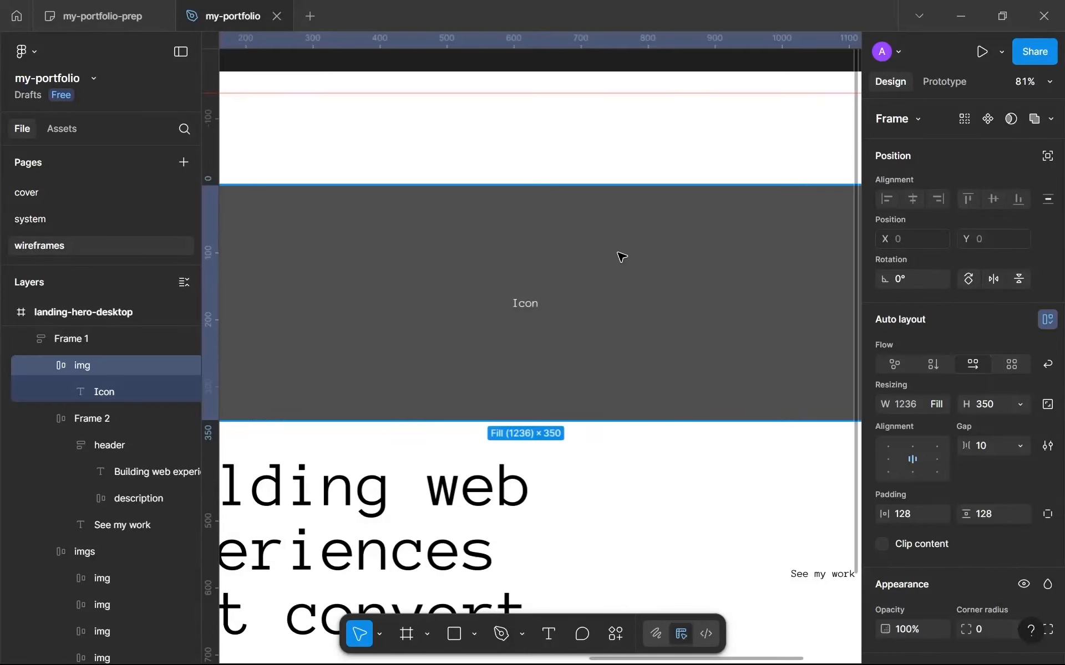
Set the icon placeholder to a fixed size of 64 by 64.
click(945, 404)
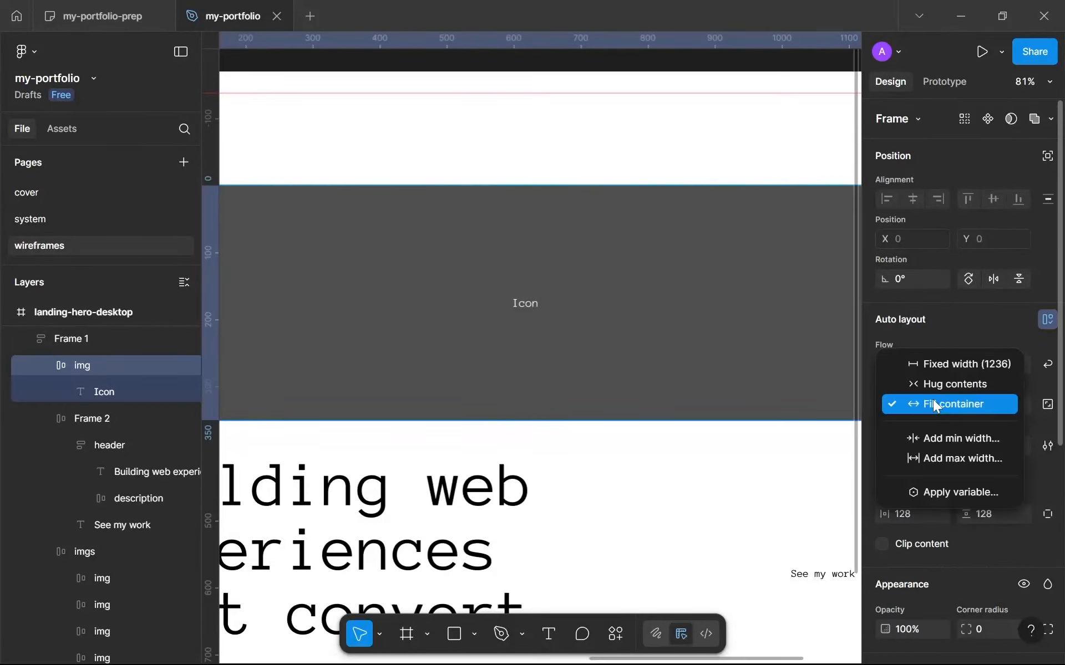
click(930, 370)
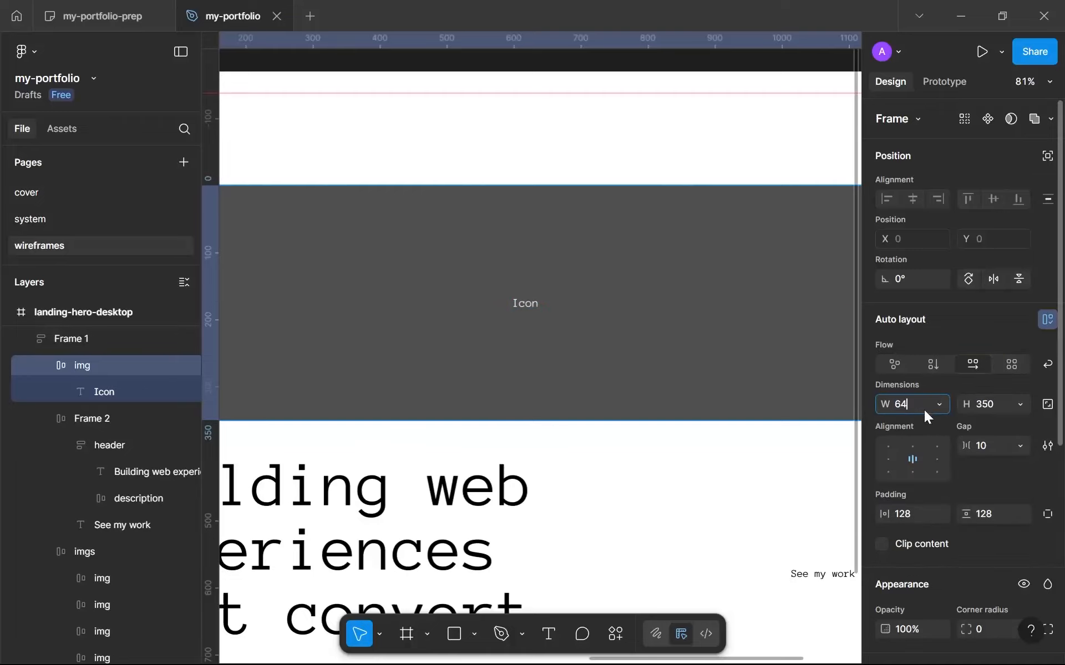
click(987, 404)
text(64)
key(Return)
scroll(357, 292, down, 5)
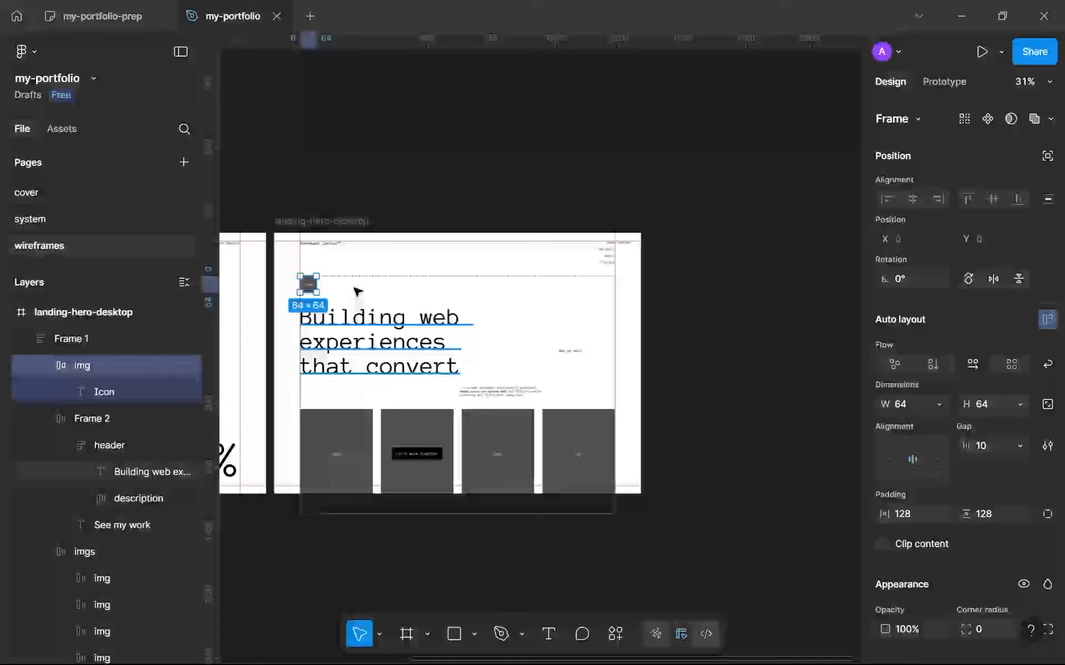
Resize the icon placeholder to 32 by 32 with its aspect ratio locked.
click(990, 406)
text(2)
key(Return)
click(999, 404)
text(32)
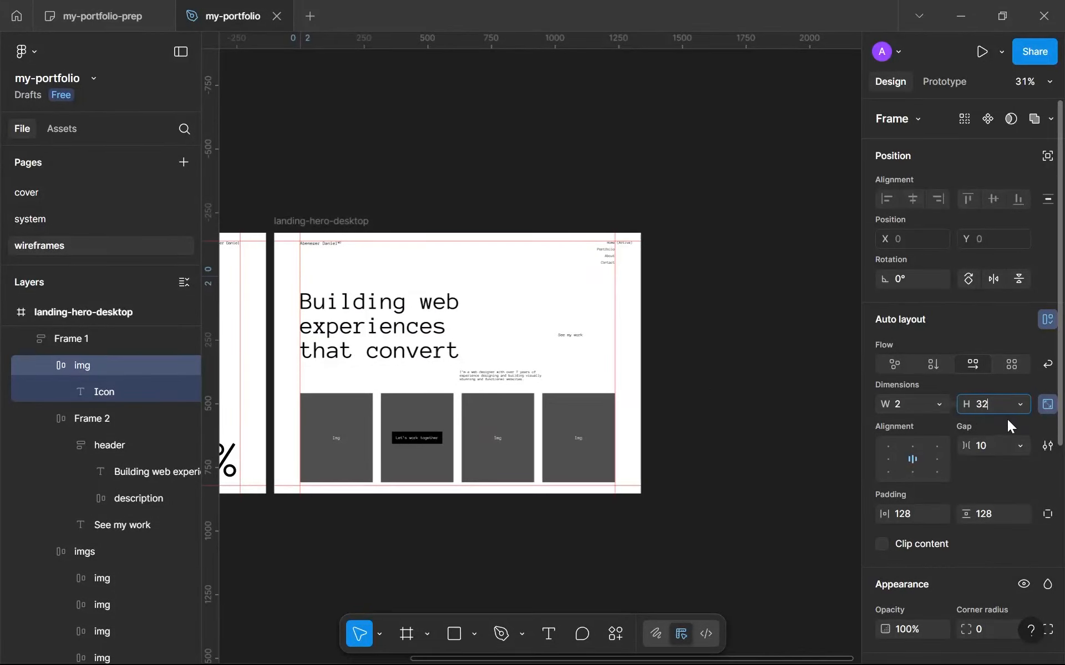
key(Return)
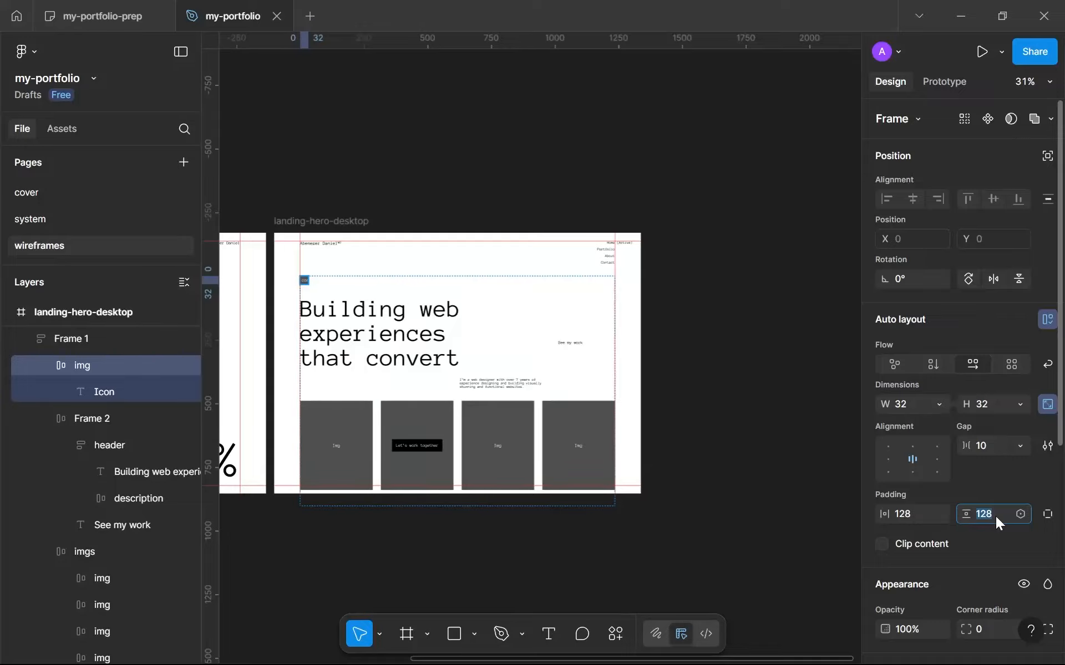
Set the icon placeholder's horizontal padding, vertical padding and gap to 0.
text(0)
click(931, 509)
text(0)
click(985, 452)
text(0)
key(Return)
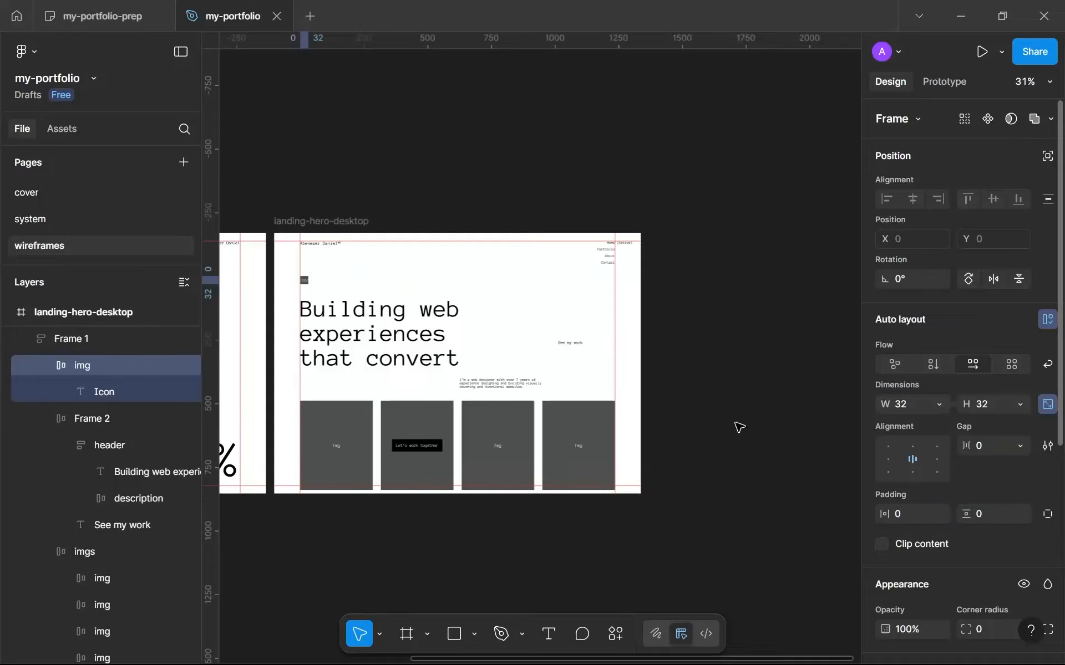
Apply the sys-body text style to the label inside the icon placeholder.
scroll(288, 300, up, 10)
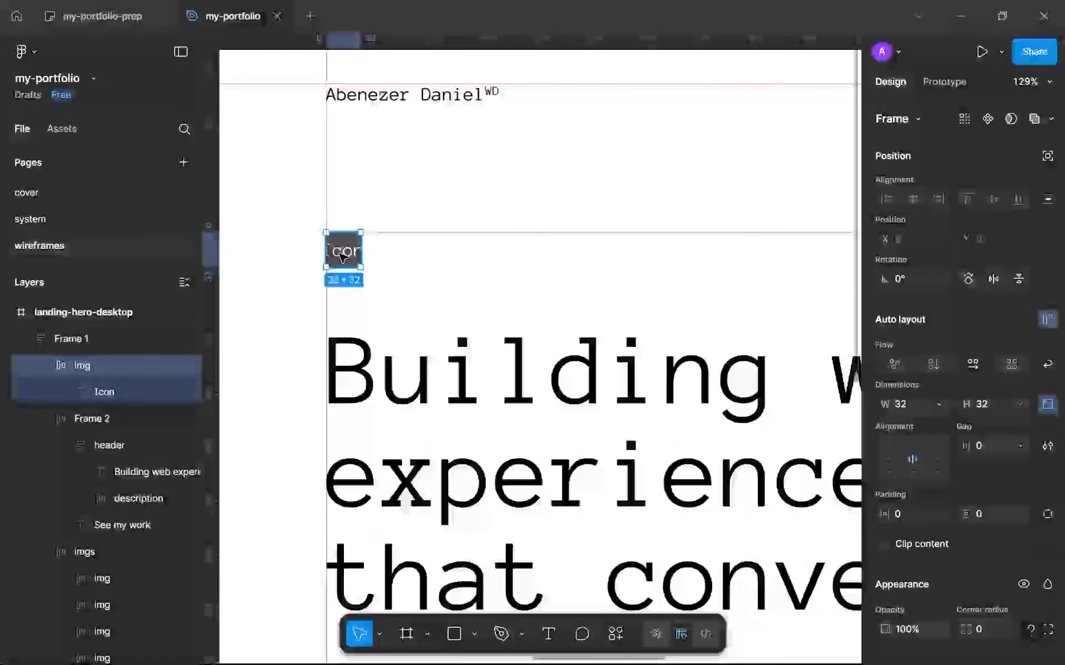
click(341, 258)
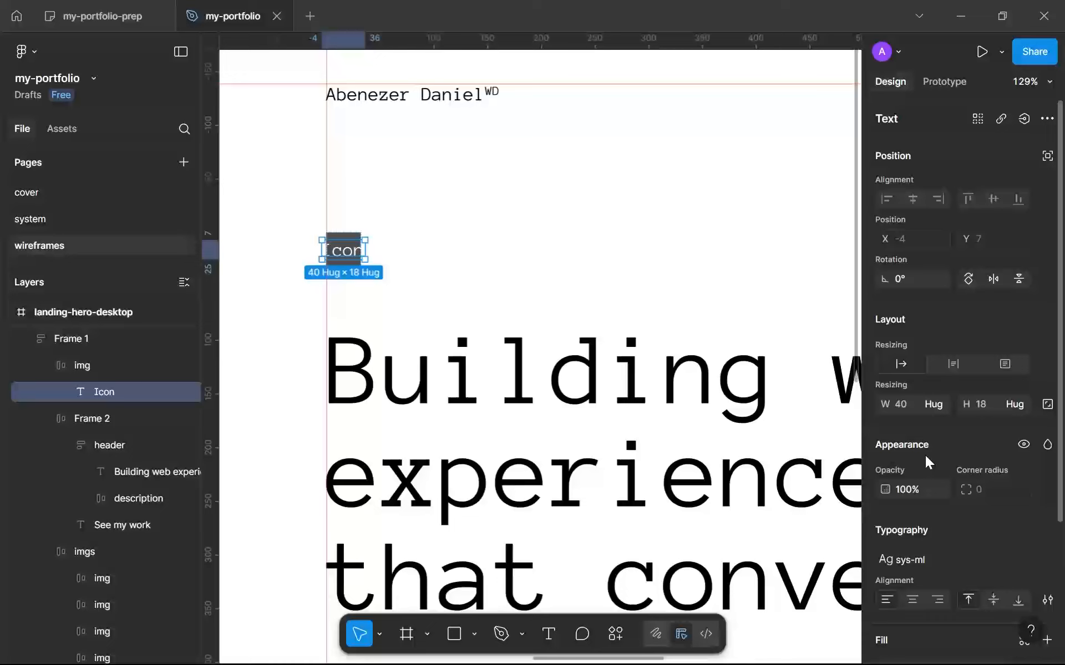
click(990, 562)
scroll(781, 556, up, 5)
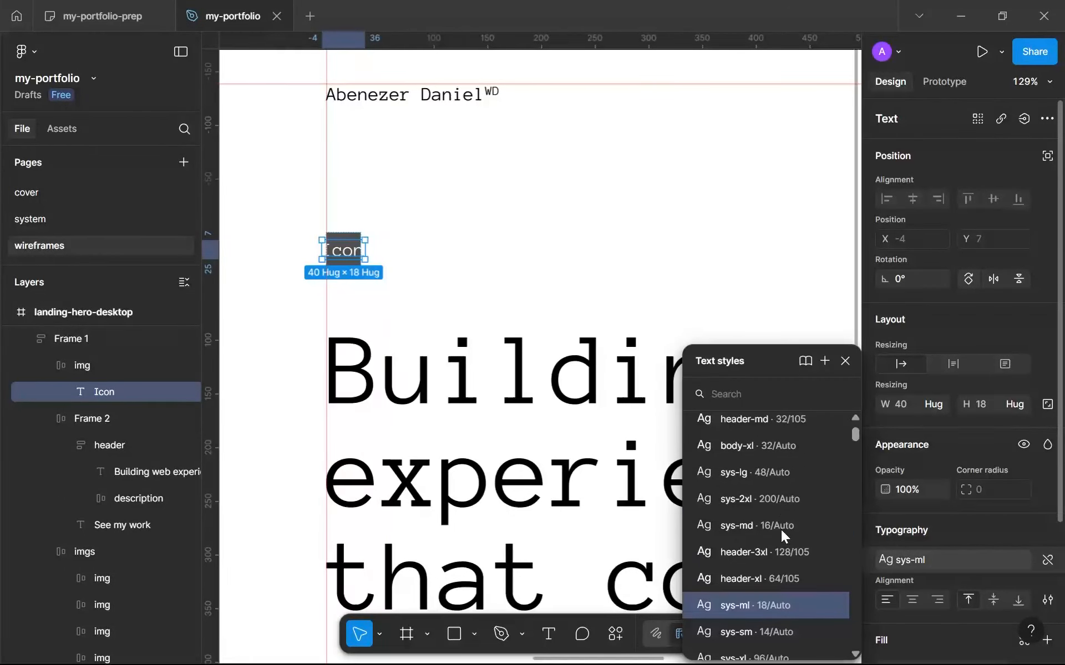
click(786, 433)
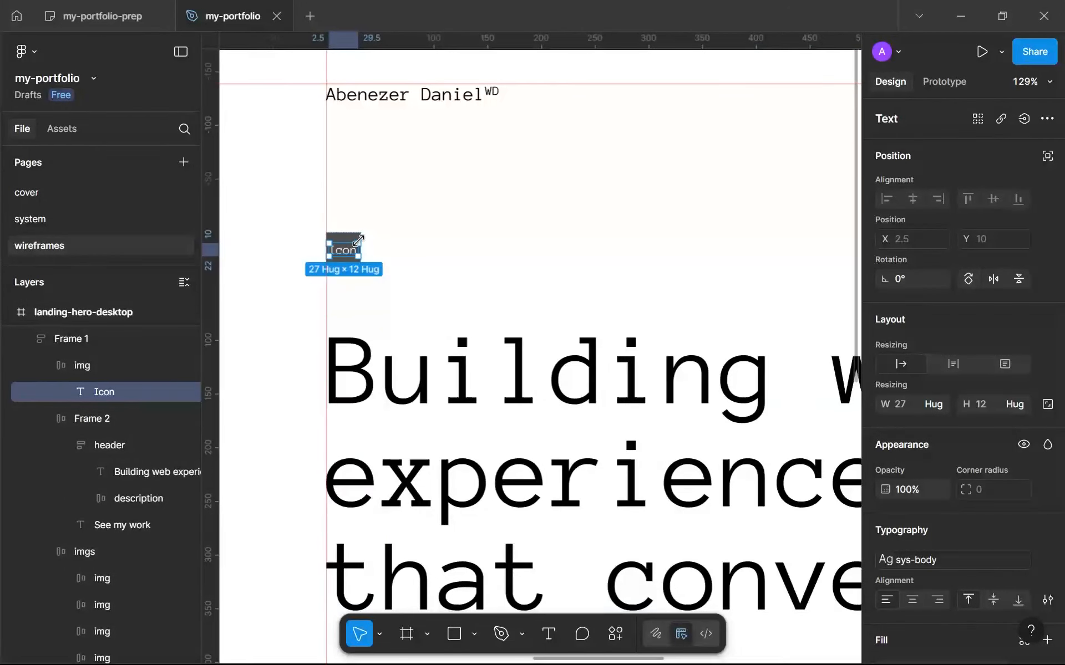
key(Escape)
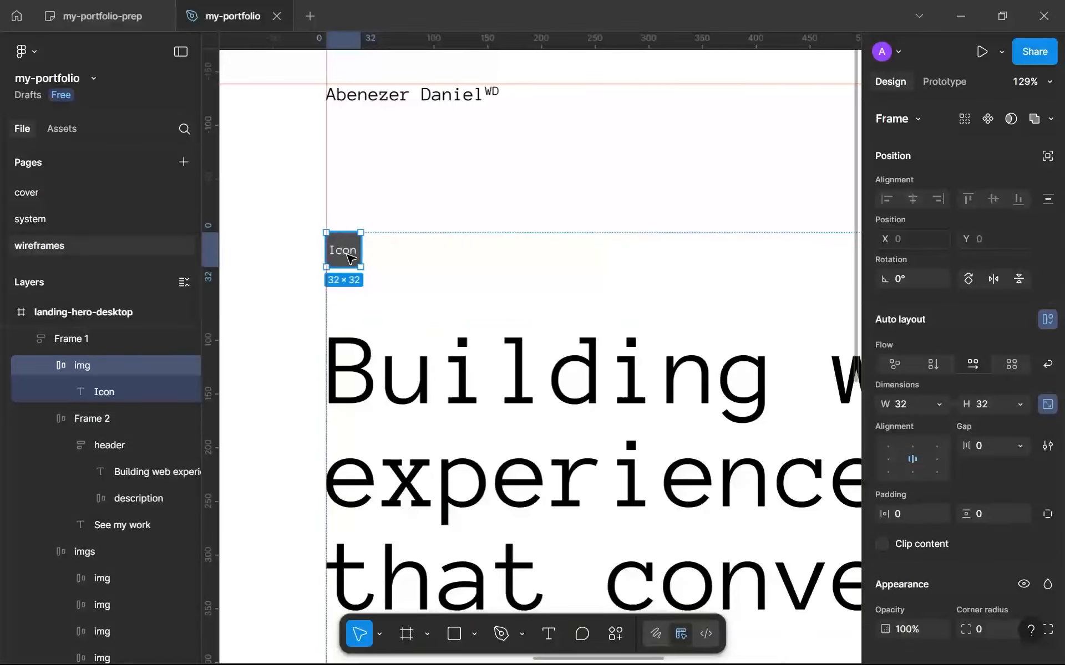
Shorten the icon placeholder's label text to "Ico".
key(Return)
key(Return)
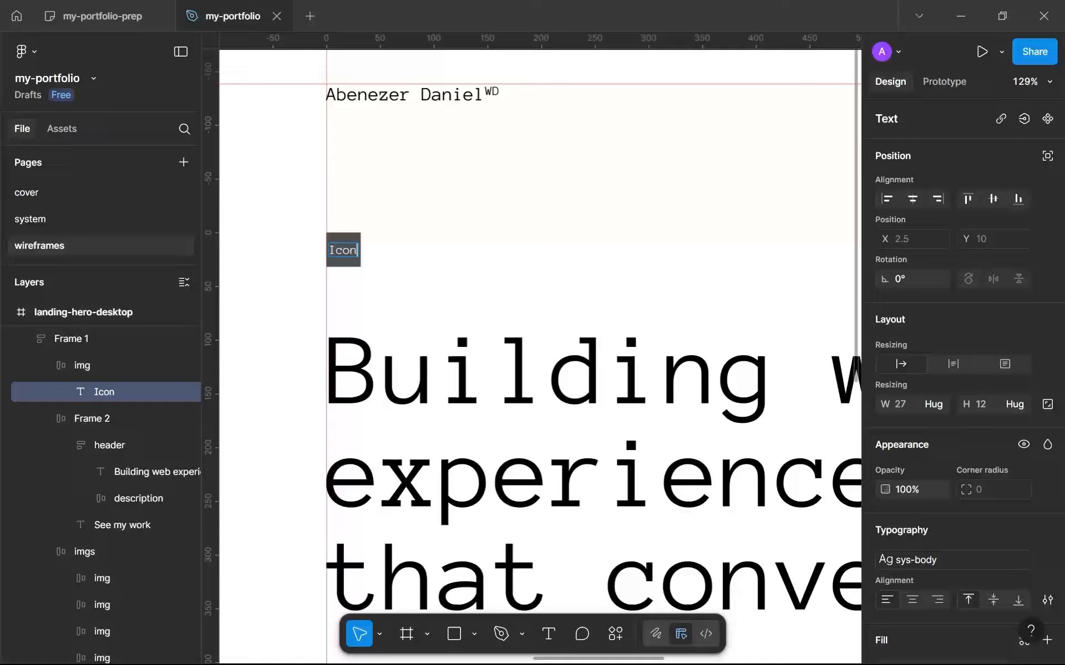
key(Escape)
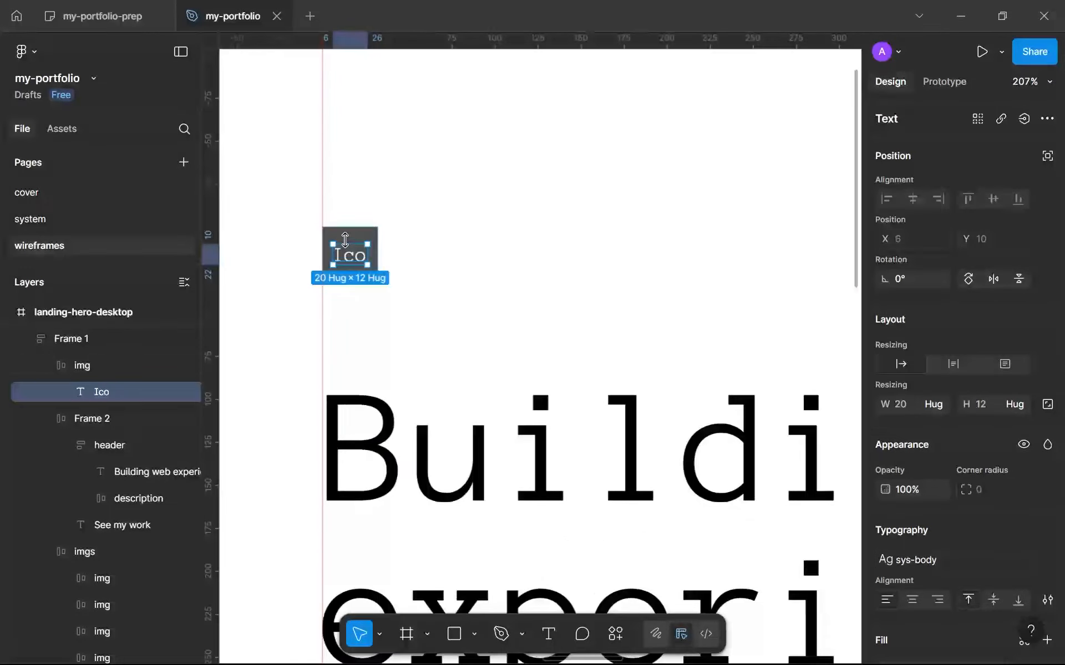
key(Escape)
Rename the Frame 1 layer to "hero" and the Frame 2 layer inside it to "content".
ctrl+scroll(351, 229, down, 5)
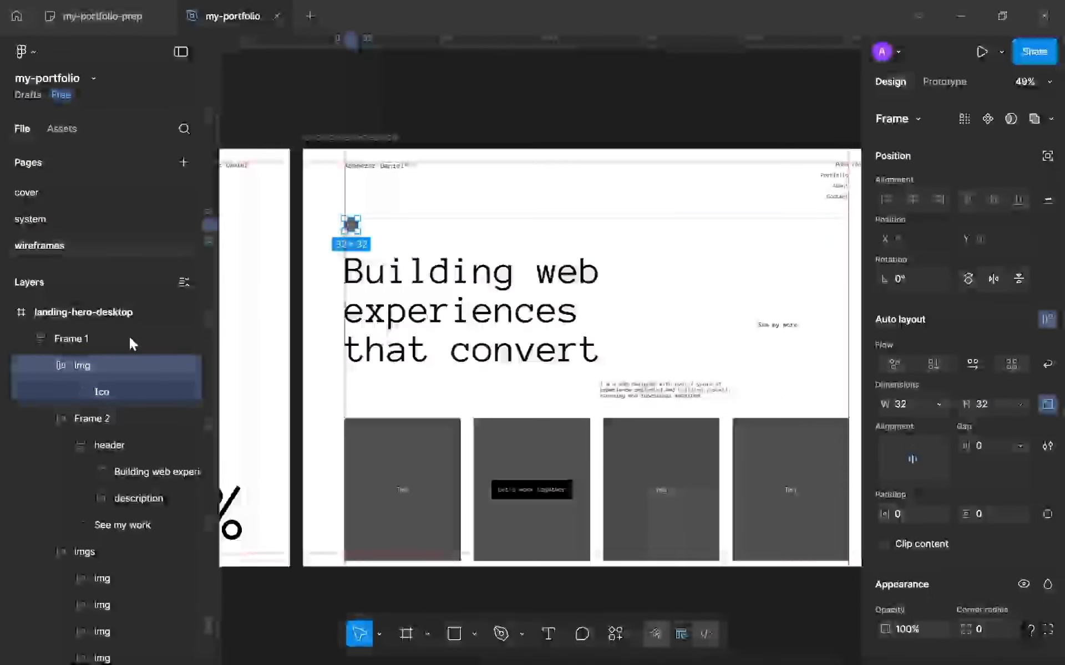
click(78, 350)
double_click(78, 350)
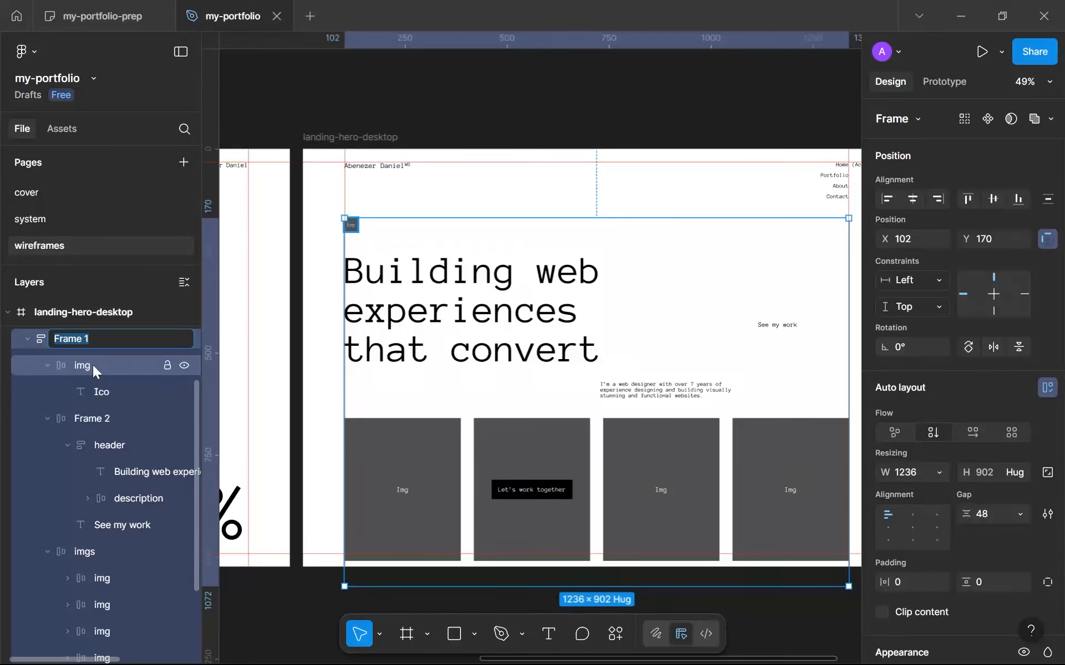
text(hero)
key(Return)
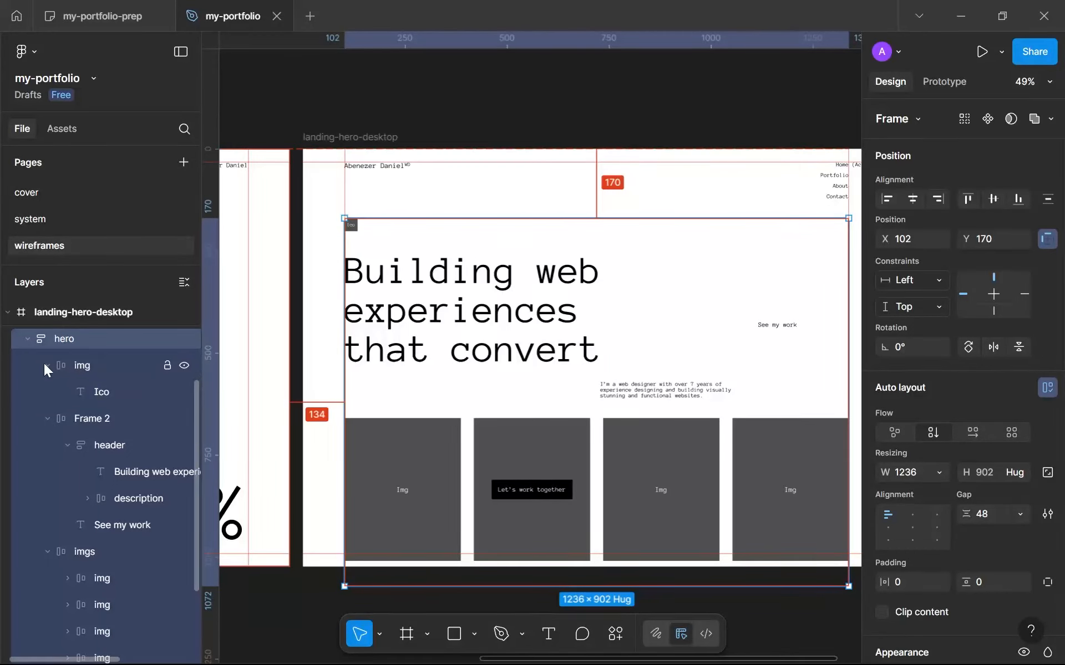
double_click(88, 413)
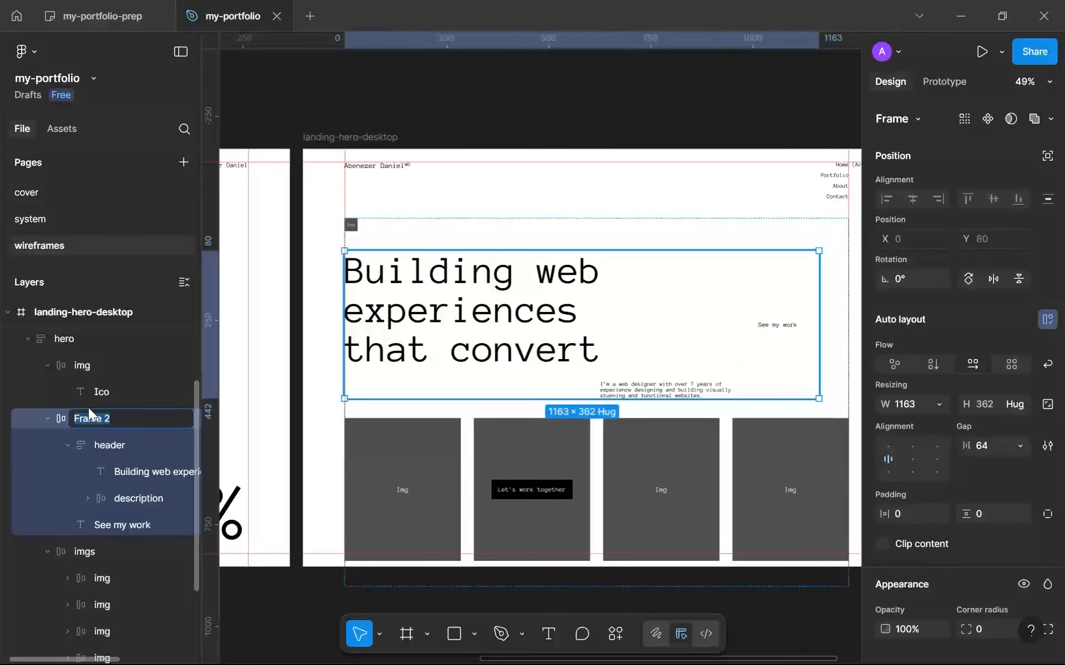
text(content)
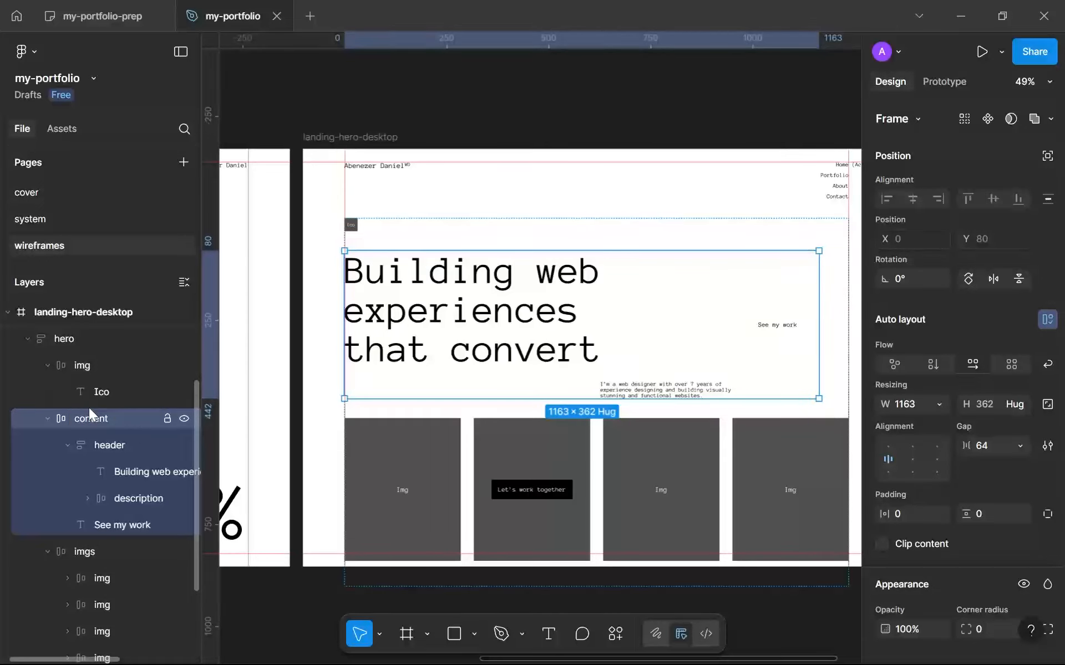
key(Return)
Rename the small 32 by 32 placeholder's layer from "img" to "ico".
scroll(93, 344, up, 3)
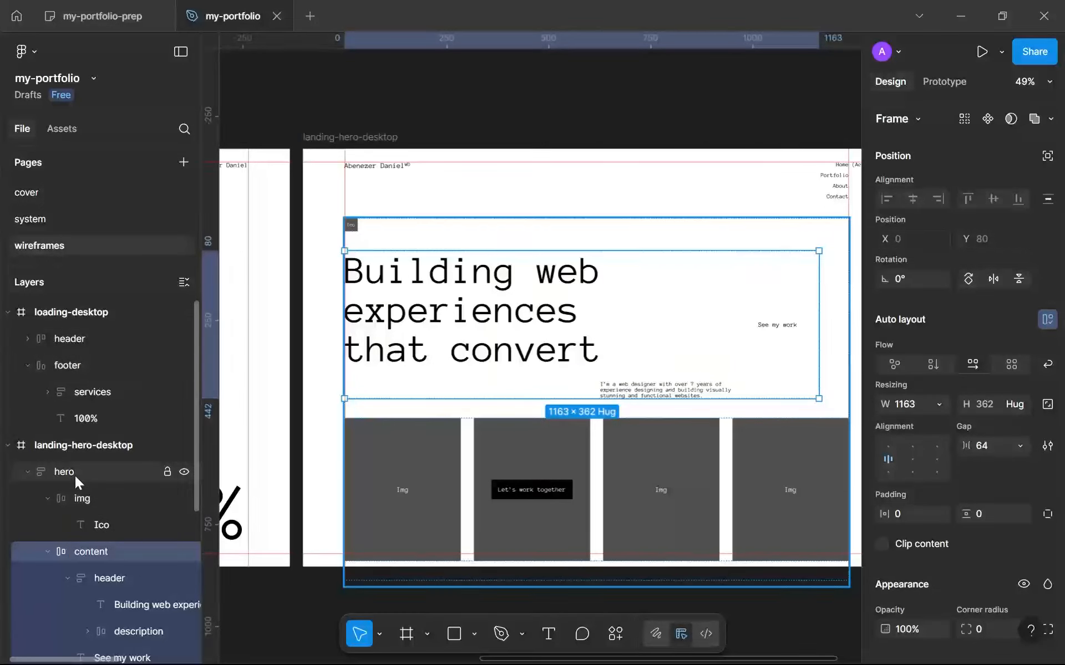
click(351, 226)
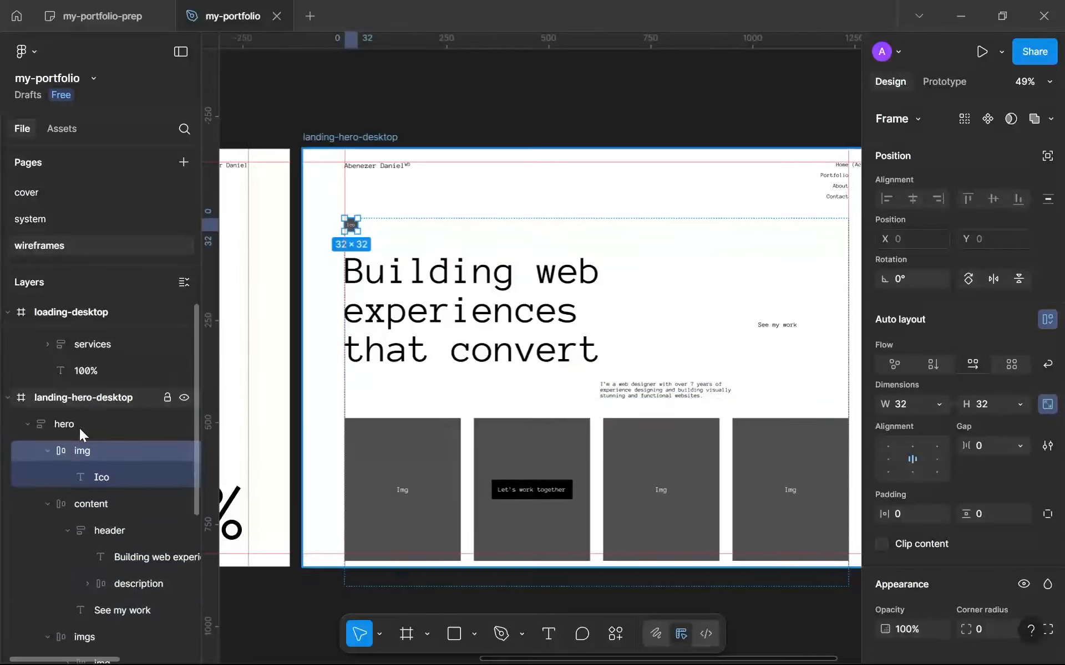
scroll(78, 428, down, 2)
text(ico)
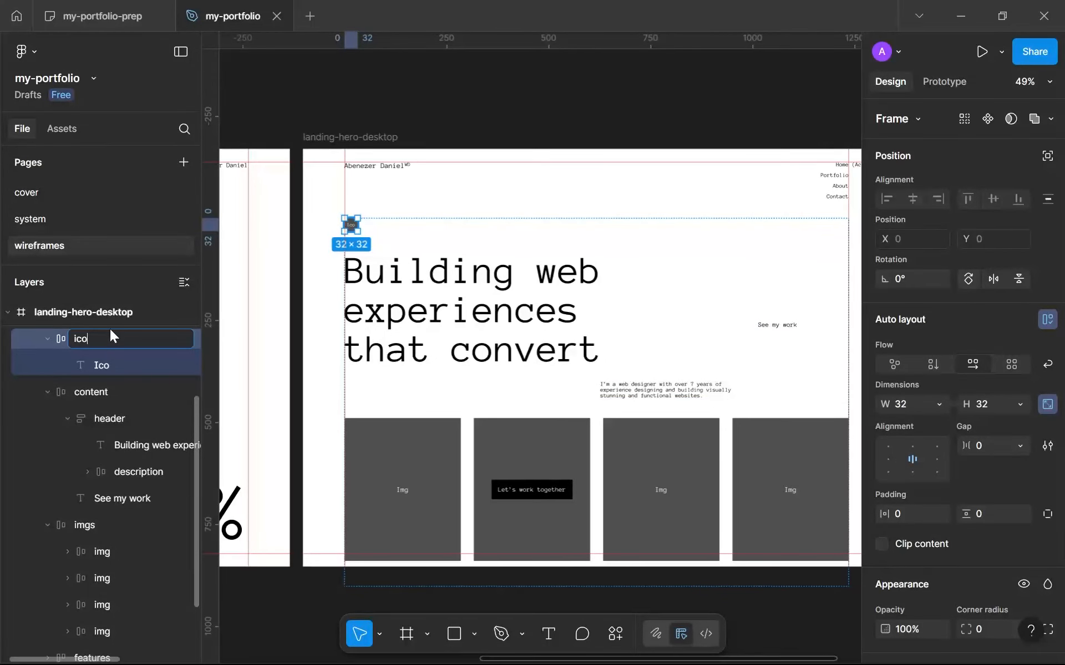
key(Return)
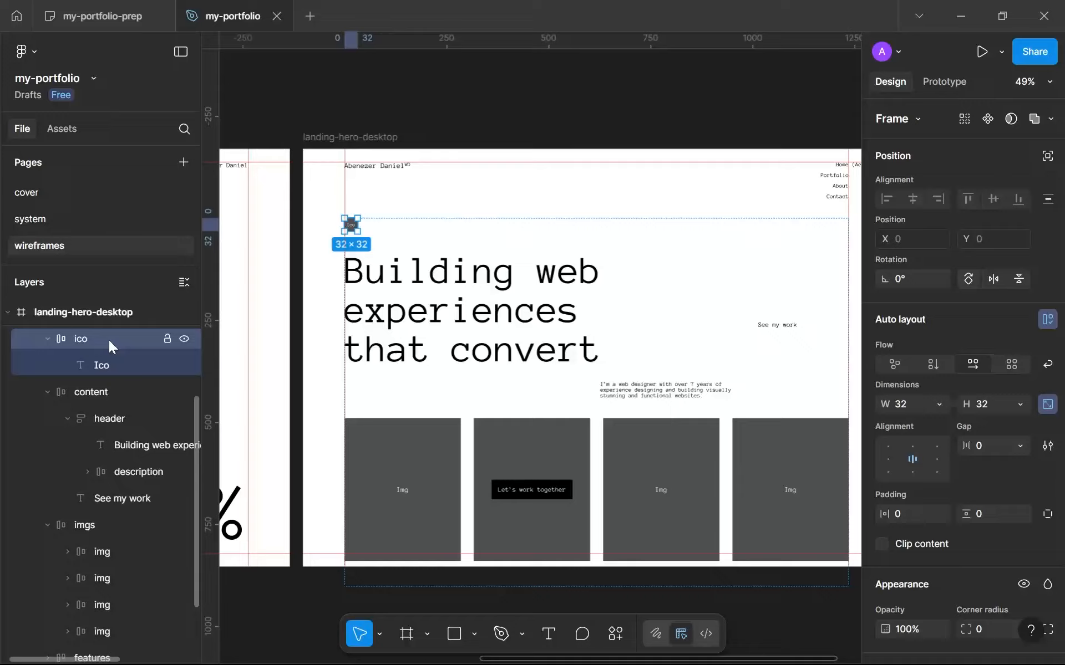
Move the ico frame into the content row and reorder it to sit after "See my work".
drag(109, 341, 116, 406)
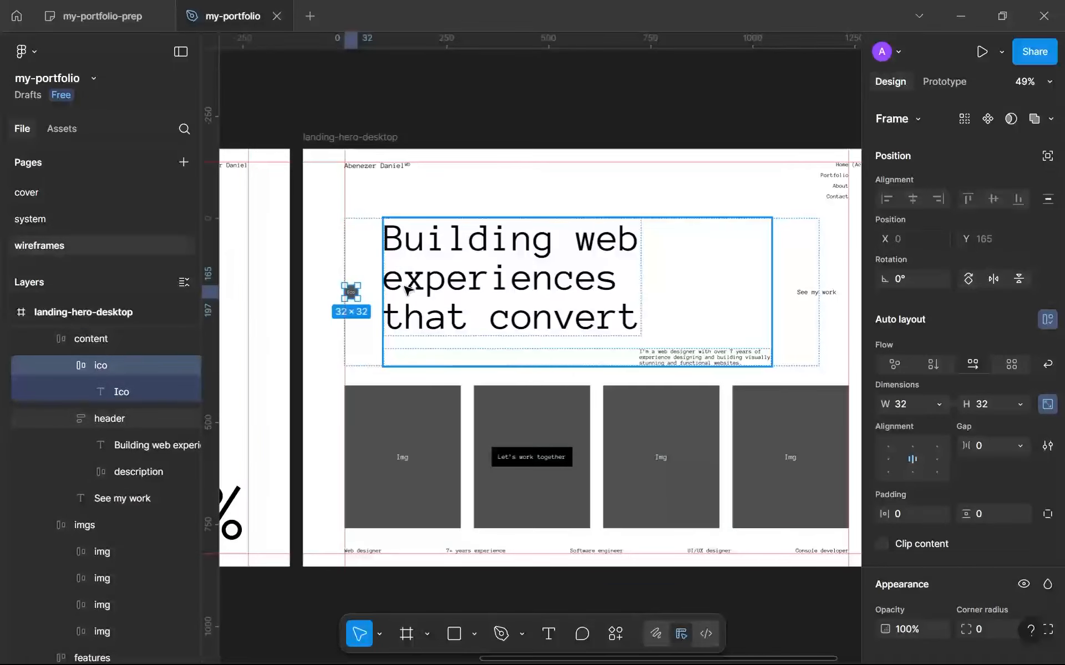
key(Right)
key(Right)
Wrap the "See my work" text and the ico frame in a horizontal auto layout frame with a gap of 8.
scroll(699, 291, up, 5)
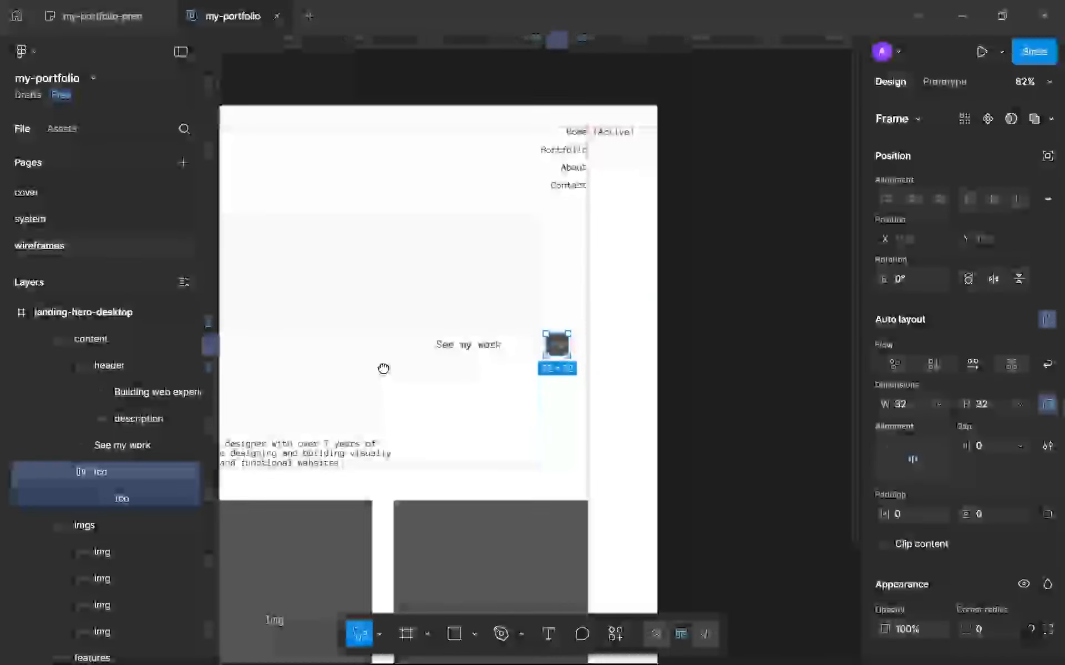
shift+click(464, 350)
key(shift+a)
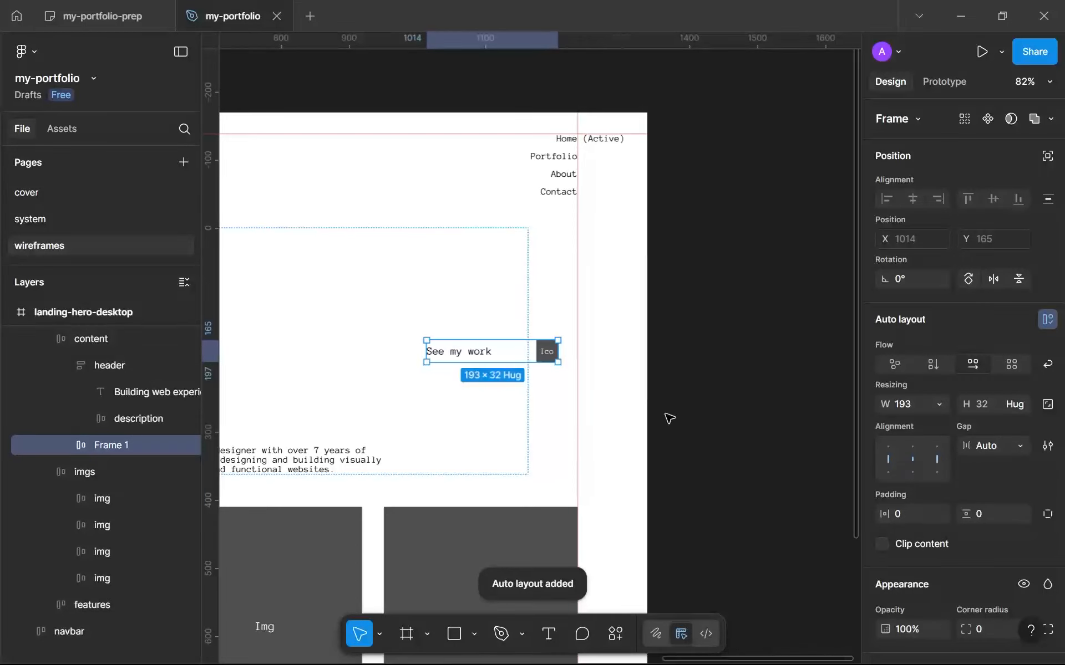
text(8)
key(Return)
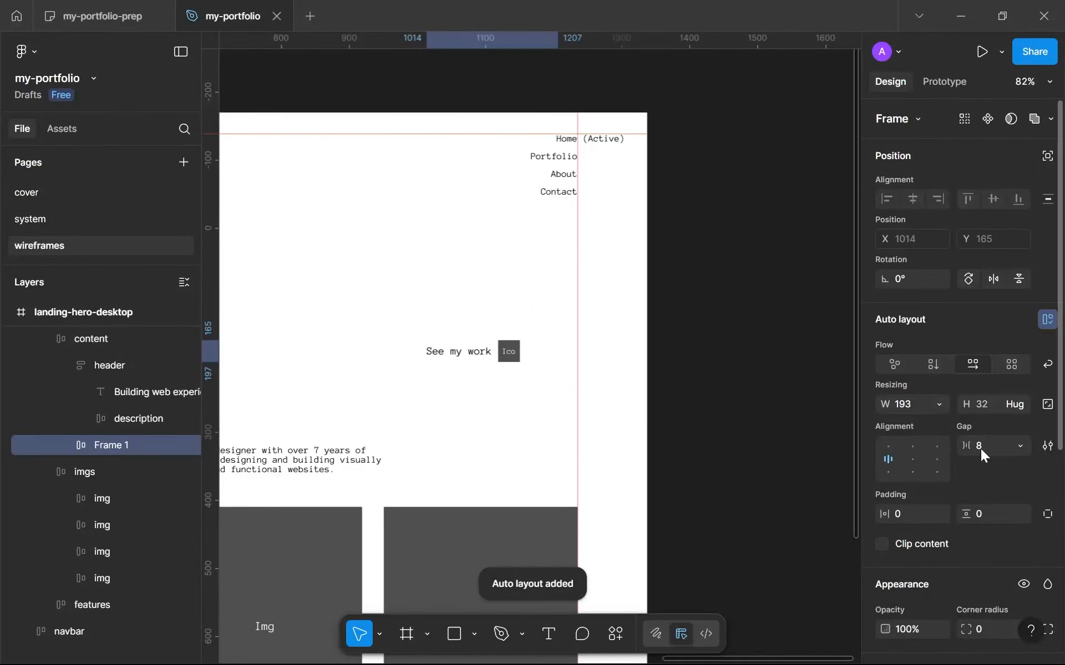
Rename the new frame holding "See my work" and the icon to "cta" and keep it selected.
scroll(786, 420, up, 2)
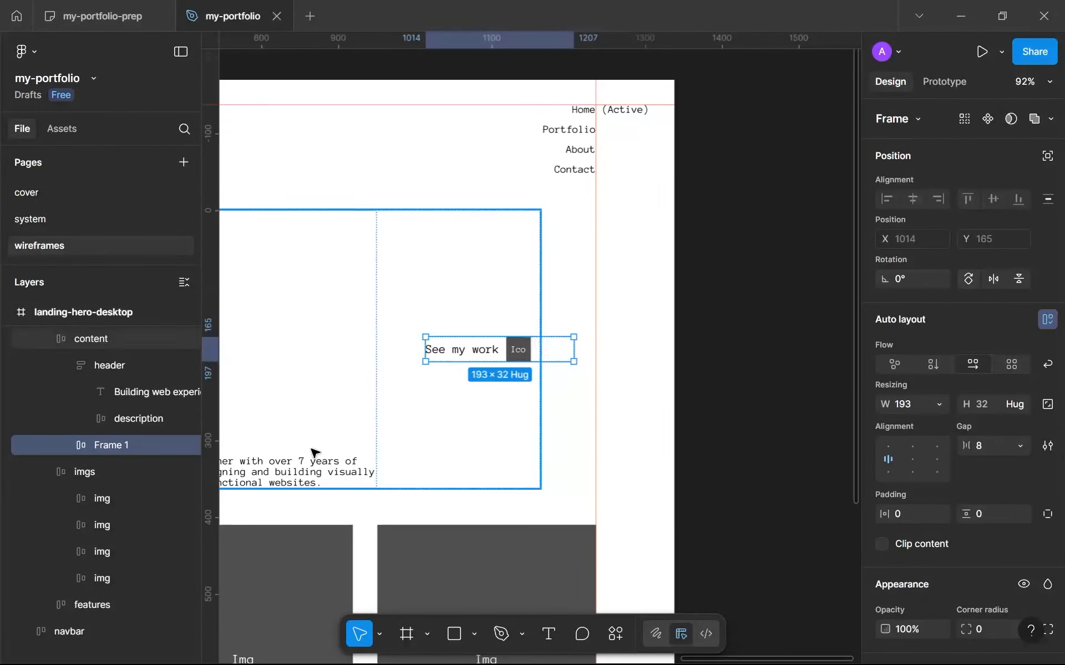
double_click(119, 442)
text(cta)
key(Return)
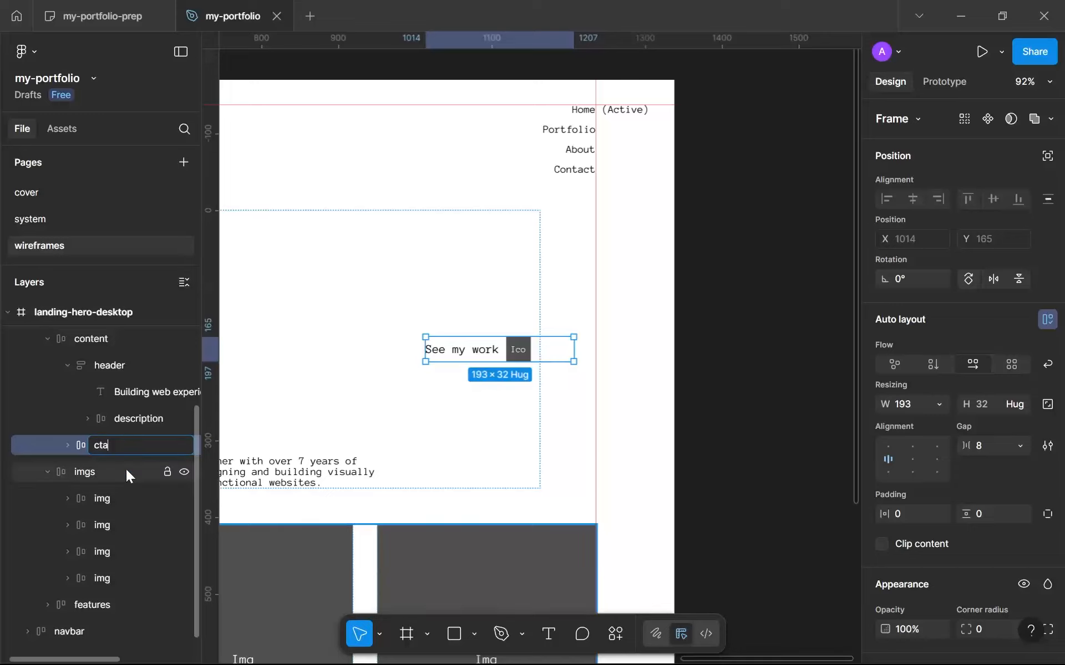
click(125, 469)
click(124, 451)
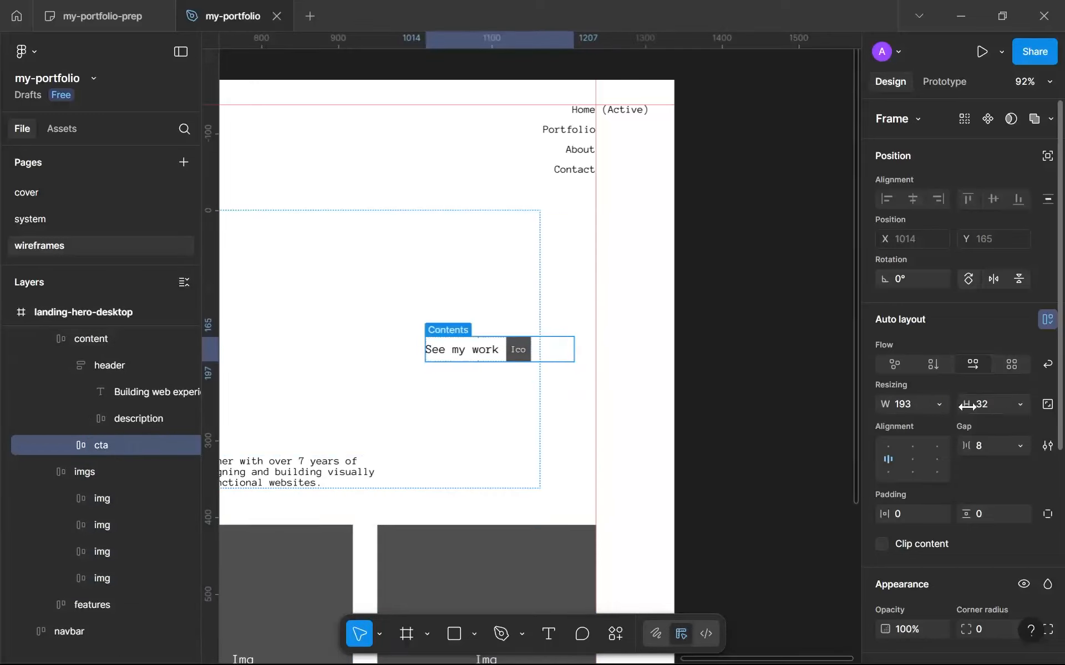
Set the cta frame's width to hug its contents.
click(942, 407)
click(956, 424)
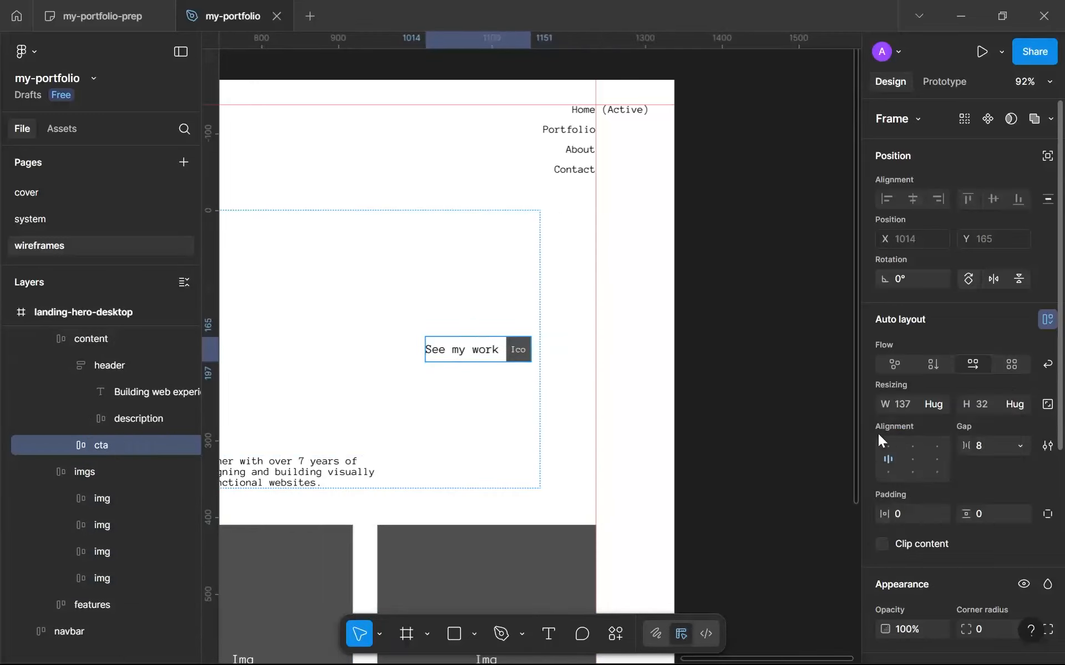
click(709, 433)
Set the width of the hero's content frame to hug its contents and deselect it.
scroll(709, 433, down, 5)
click(621, 395)
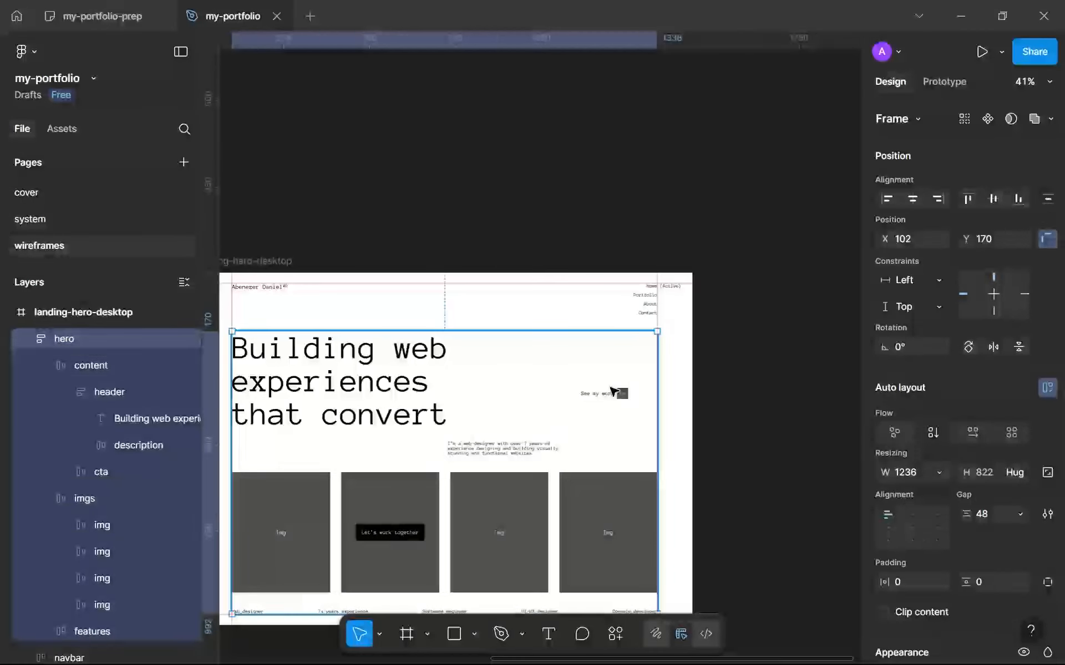
click(621, 394)
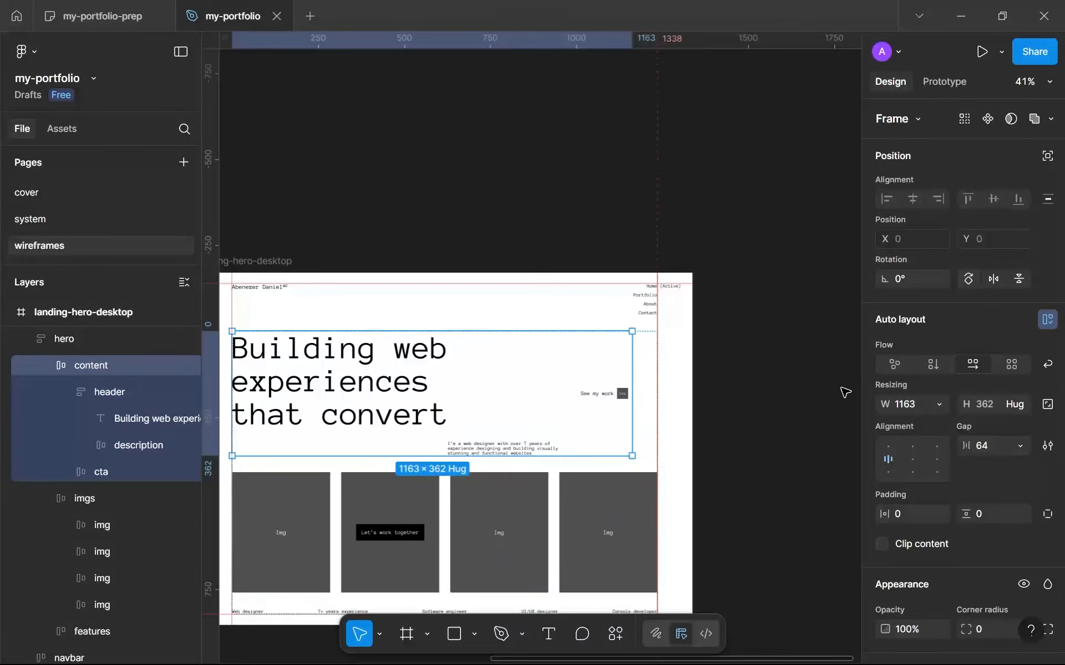
click(939, 401)
click(941, 423)
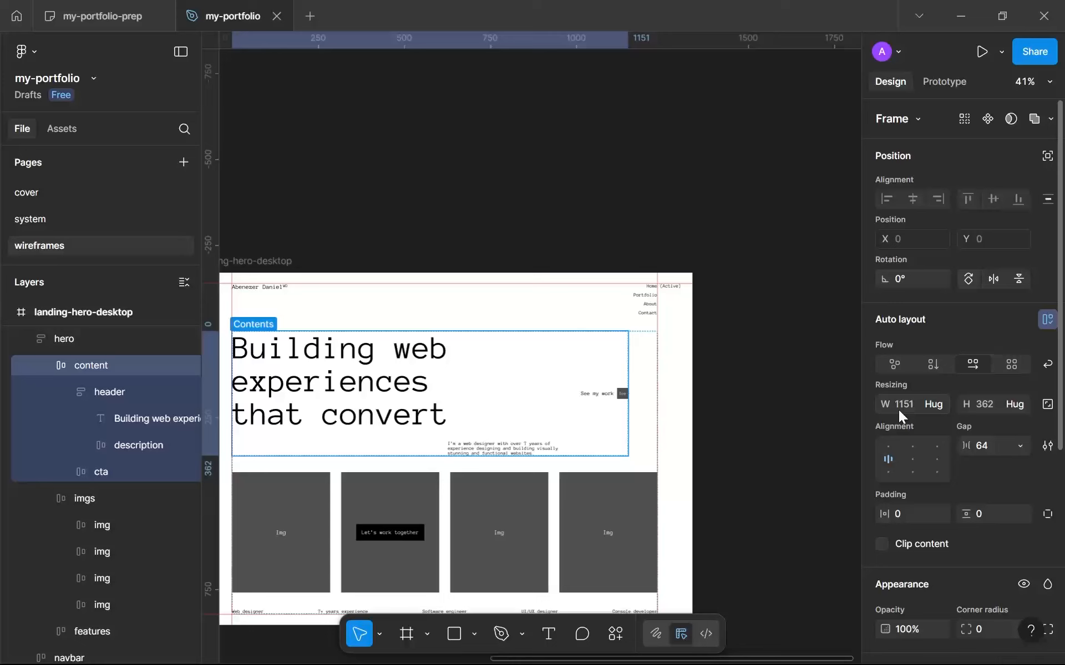
scroll(858, 368, left, 3)
click(829, 382)
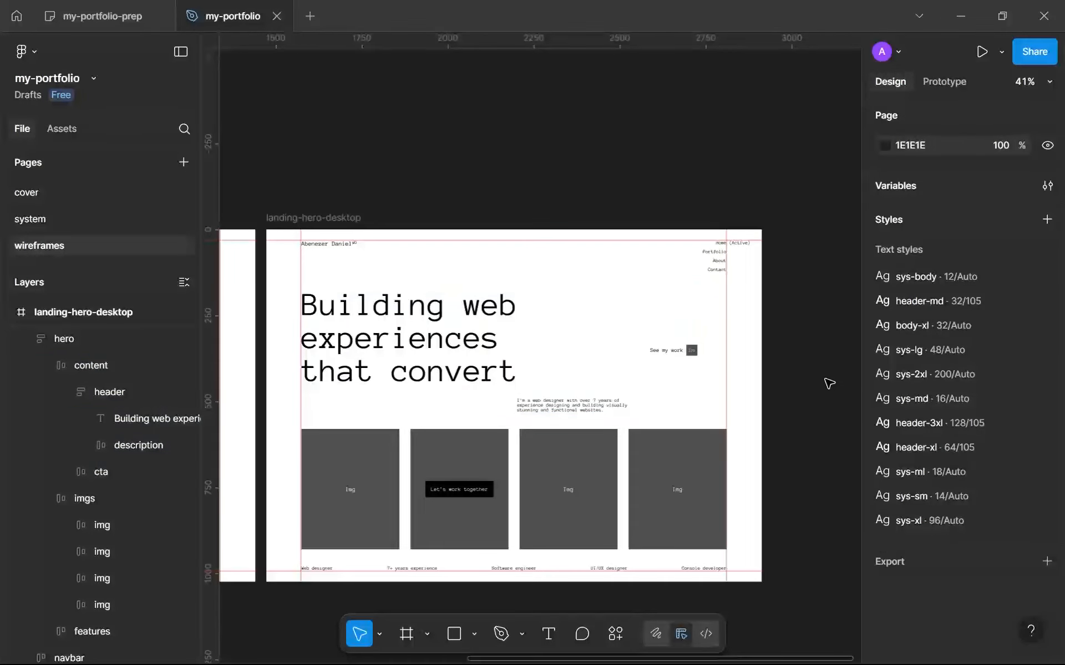
Collapse the hero layer and reorder it below navbar inside landing-hero-desktop.
click(423, 363)
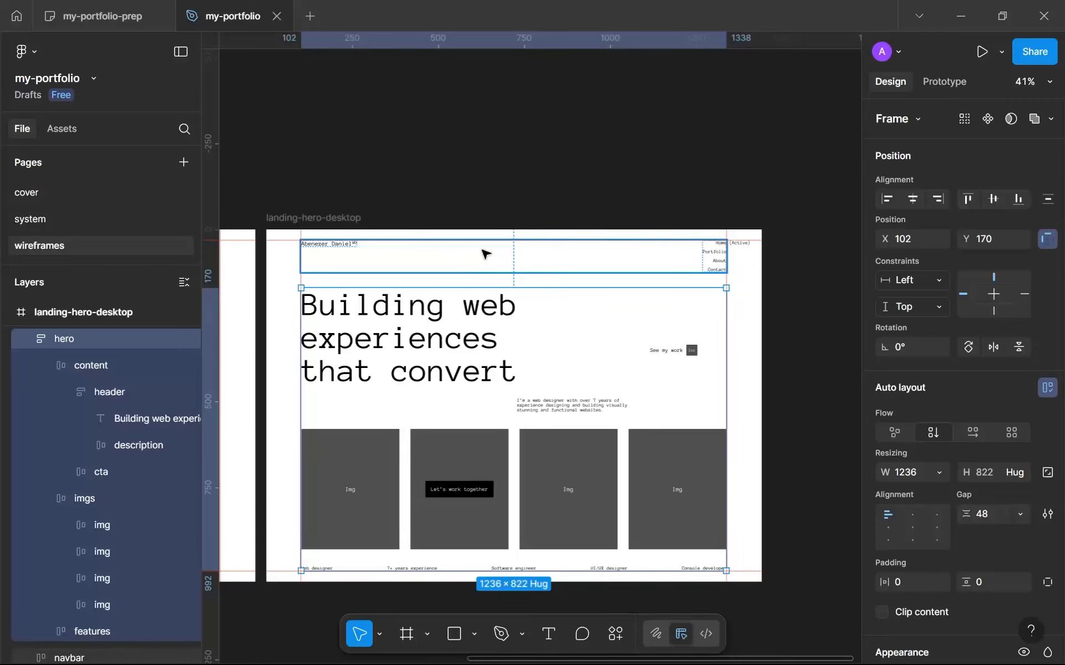
click(529, 190)
scroll(530, 191, down, 4)
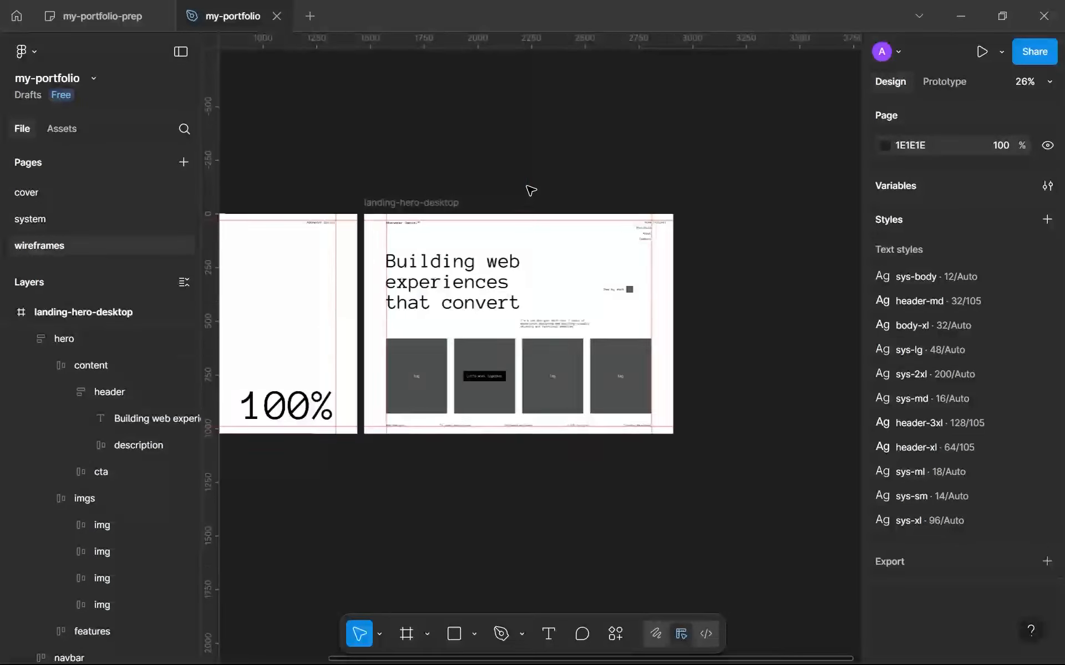
scroll(118, 458, up, 3)
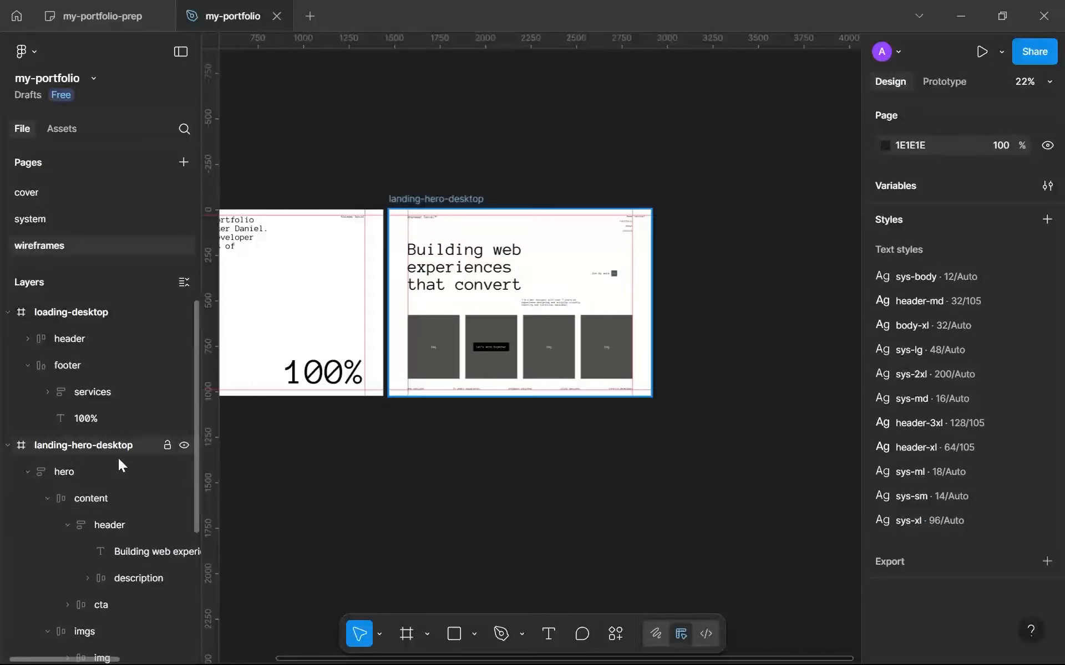
click(28, 472)
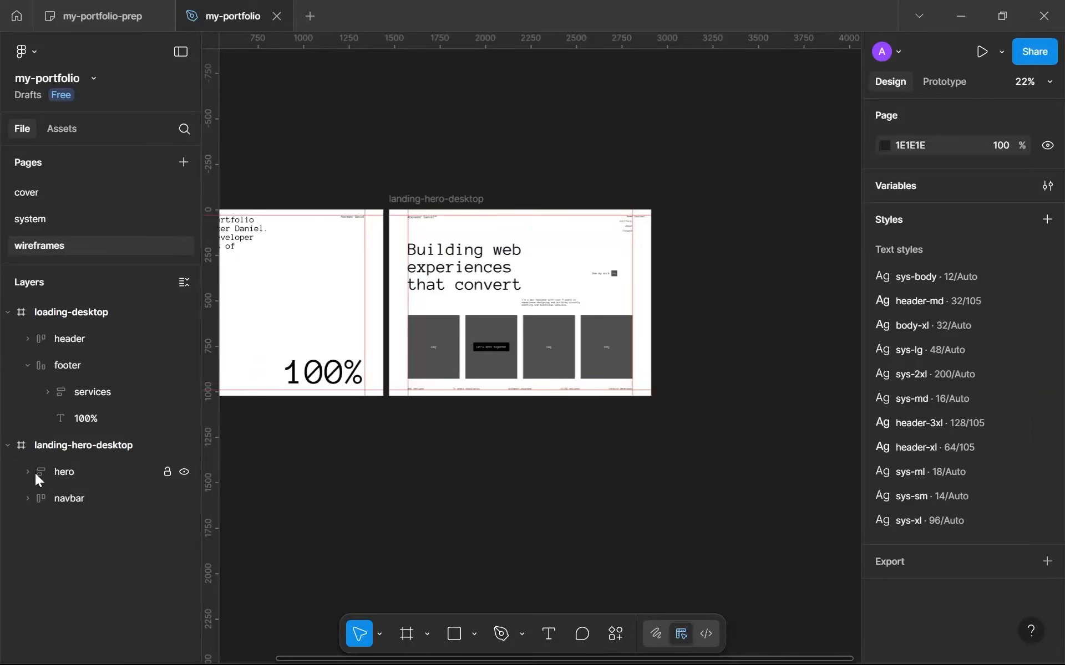
drag(35, 474, 82, 508)
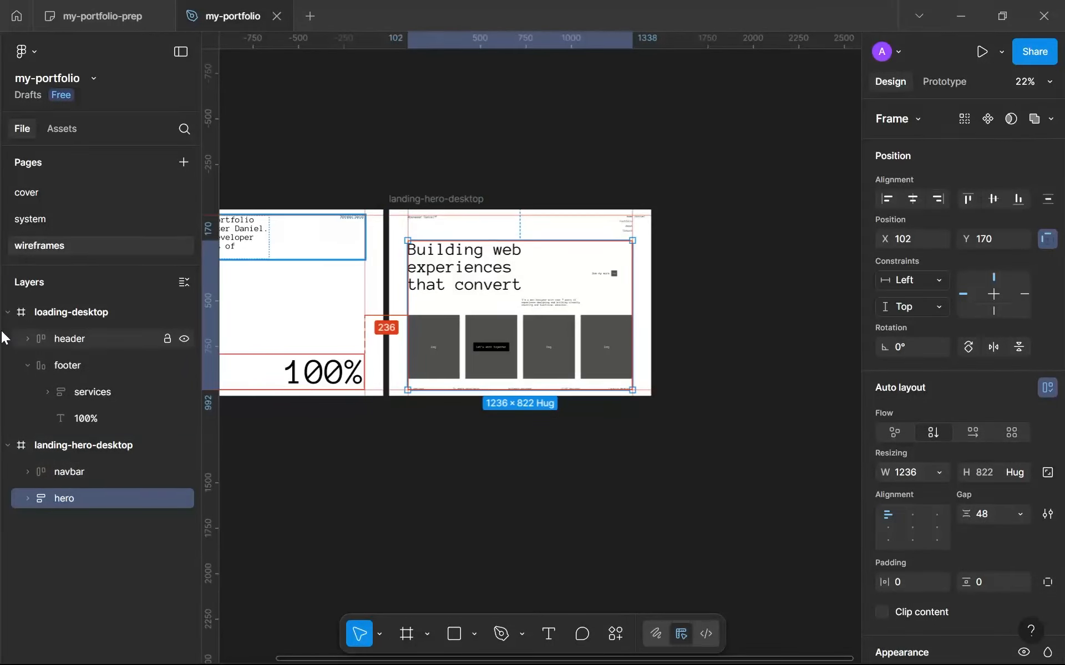
Collapse the footer layer and both the loading-desktop and landing-hero-desktop frames in the layer tree, leaving nothing selected.
click(27, 366)
click(8, 312)
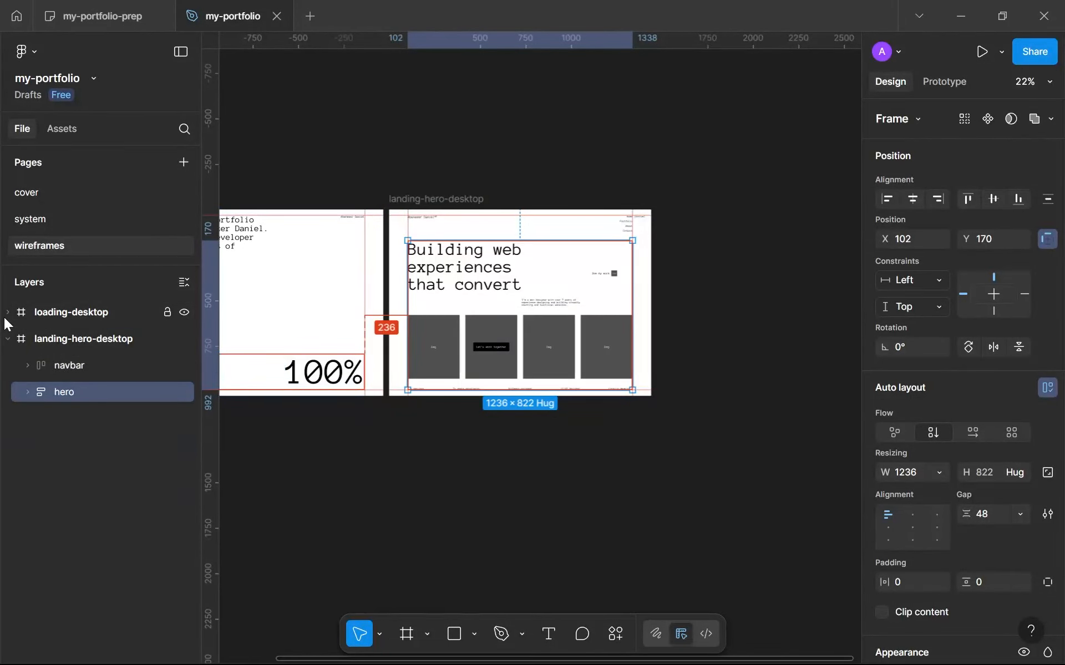
click(15, 338)
click(8, 339)
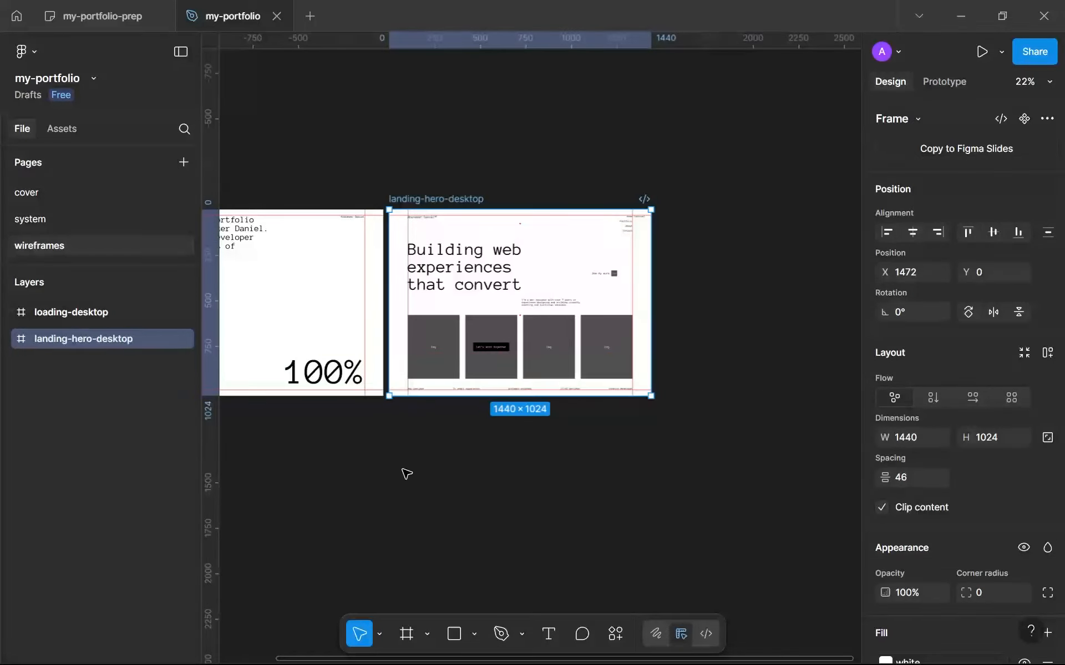
click(421, 489)
Examine the landing-hero-desktop wireframe's header, call-to-action, images and features, and how it sits beside loading-desktop.
scroll(422, 490, down, 5)
scroll(423, 491, up, 3)
drag(510, 449, 609, 412)
scroll(610, 415, up, 4)
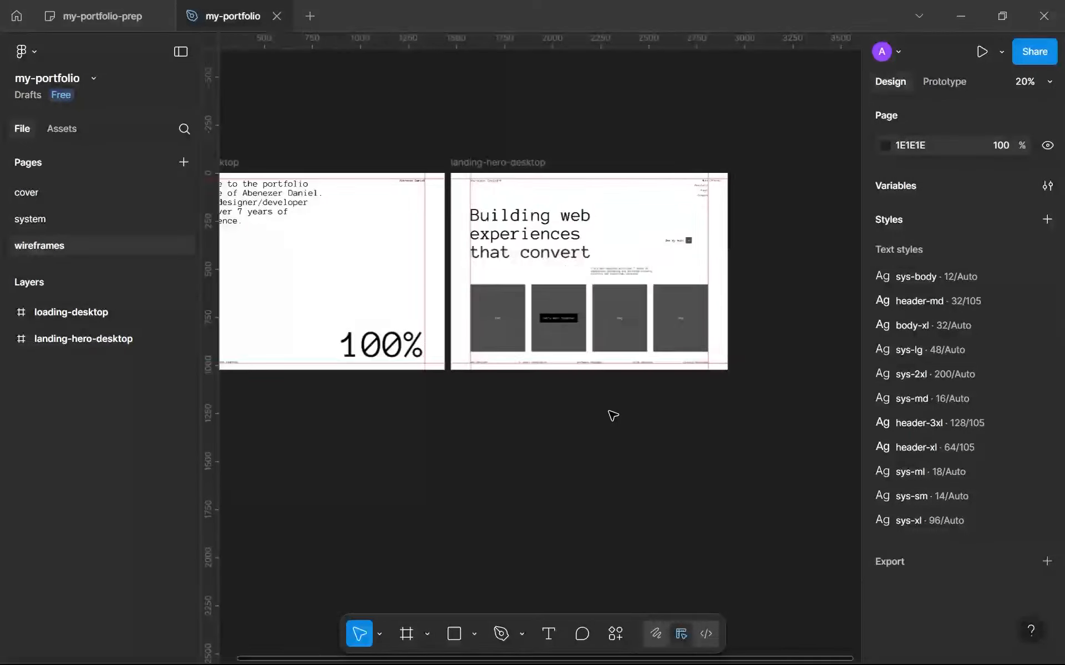
scroll(683, 173, up, 3)
drag(685, 176, 625, 232)
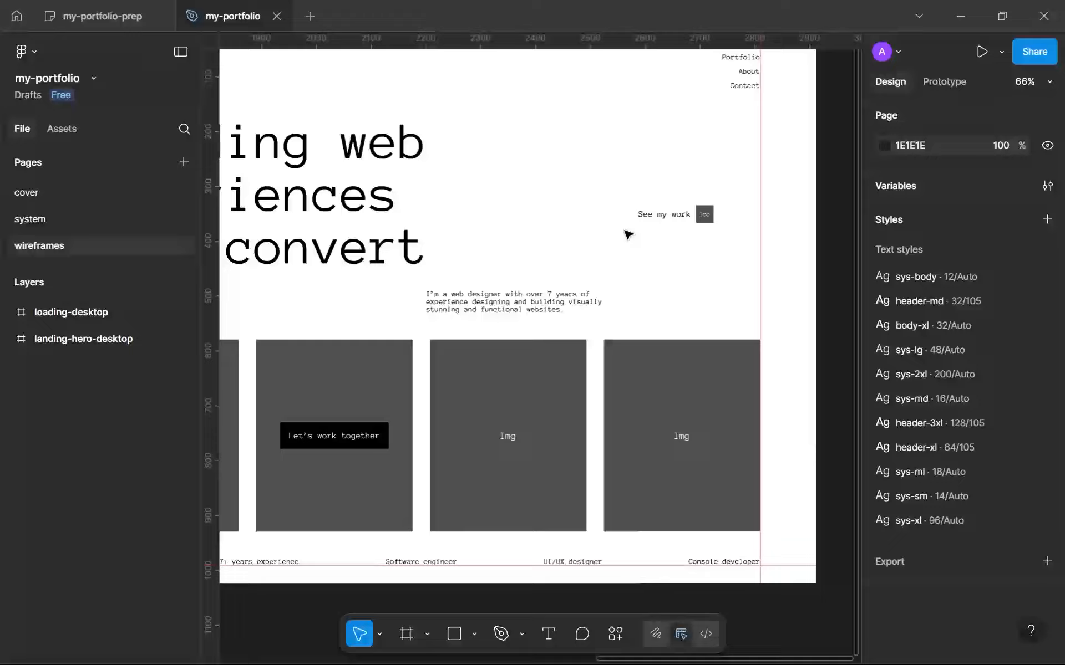
scroll(628, 233, down, 3)
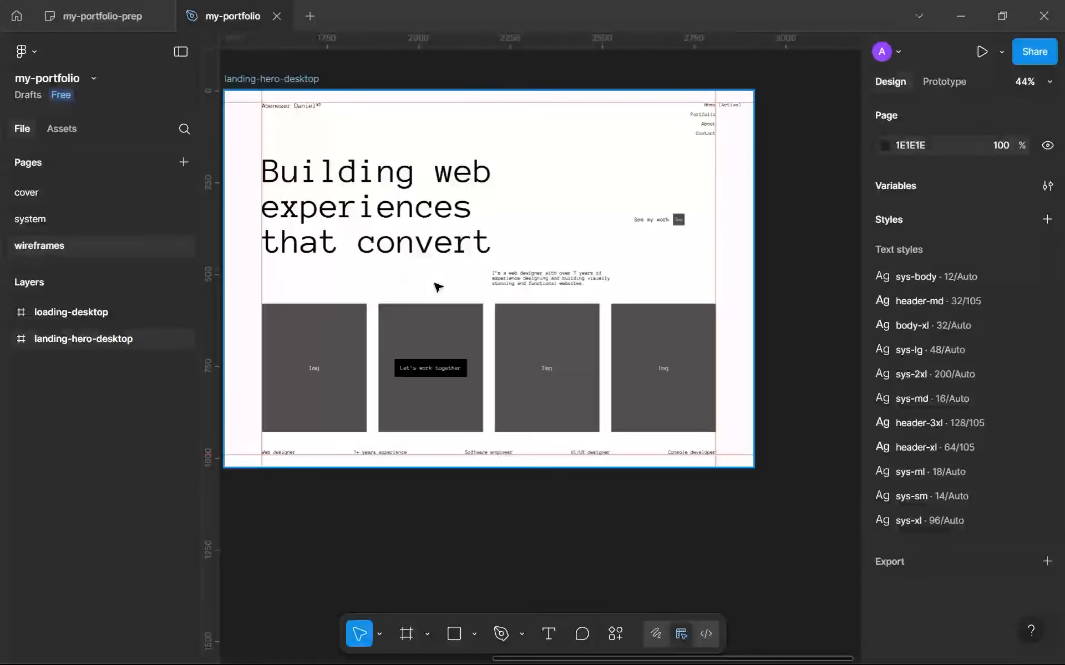
scroll(311, 239, up, 1)
scroll(327, 241, down, 5)
drag(379, 331, 582, 349)
scroll(444, 411, down, 3)
scroll(505, 351, up, 3)
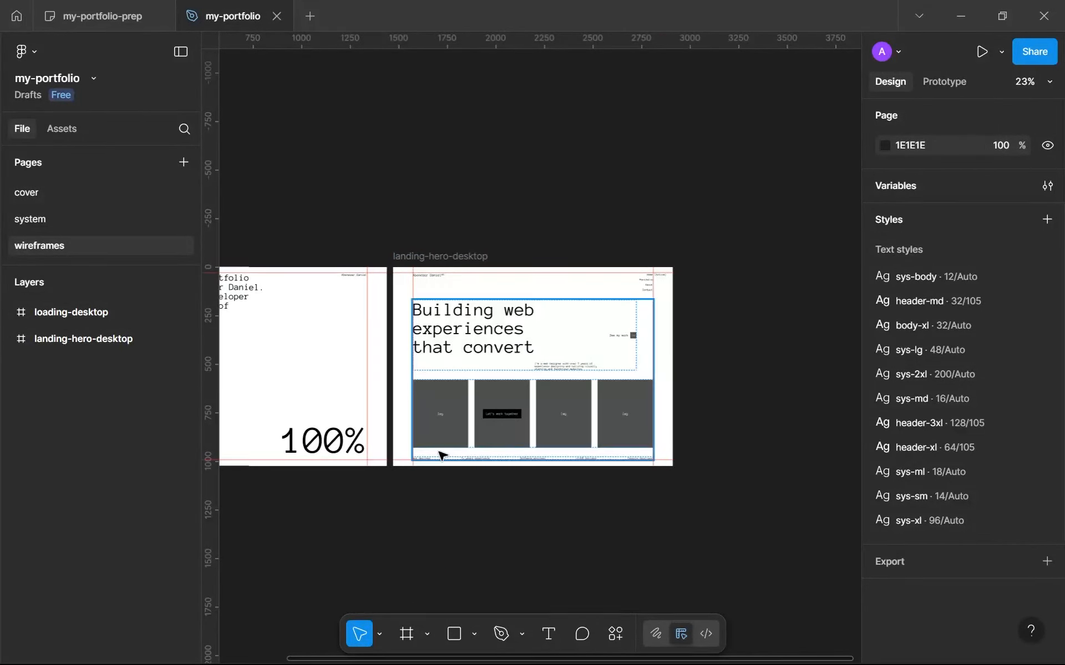
drag(509, 423, 540, 384)
scroll(541, 381, up, 5)
drag(514, 149, 521, 300)
scroll(524, 294, down, 1)
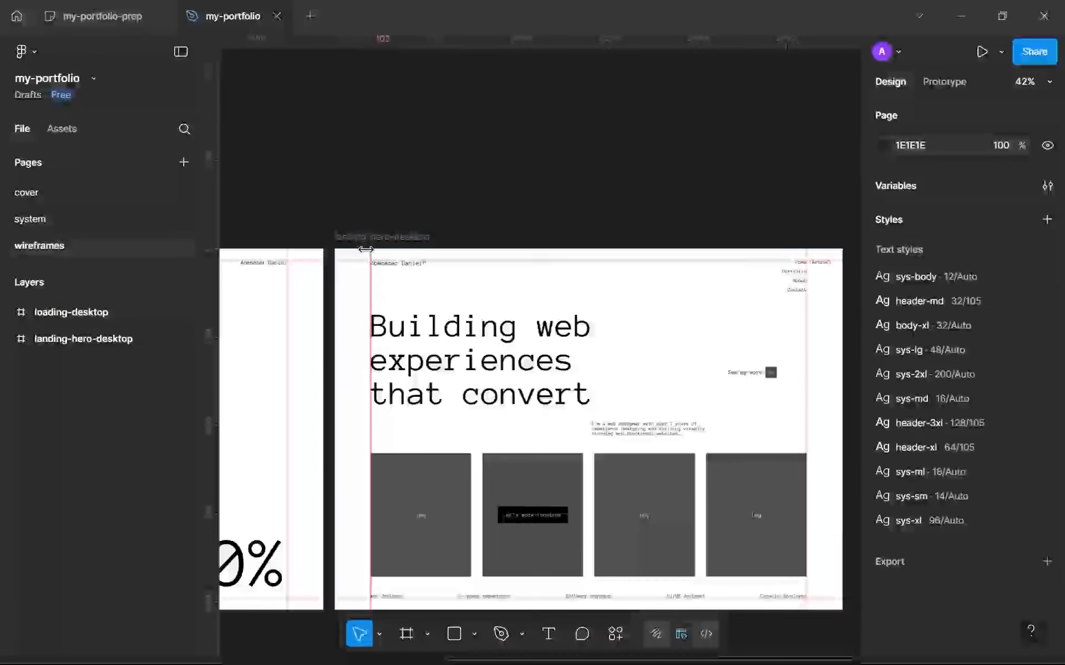
drag(367, 187, 480, 225)
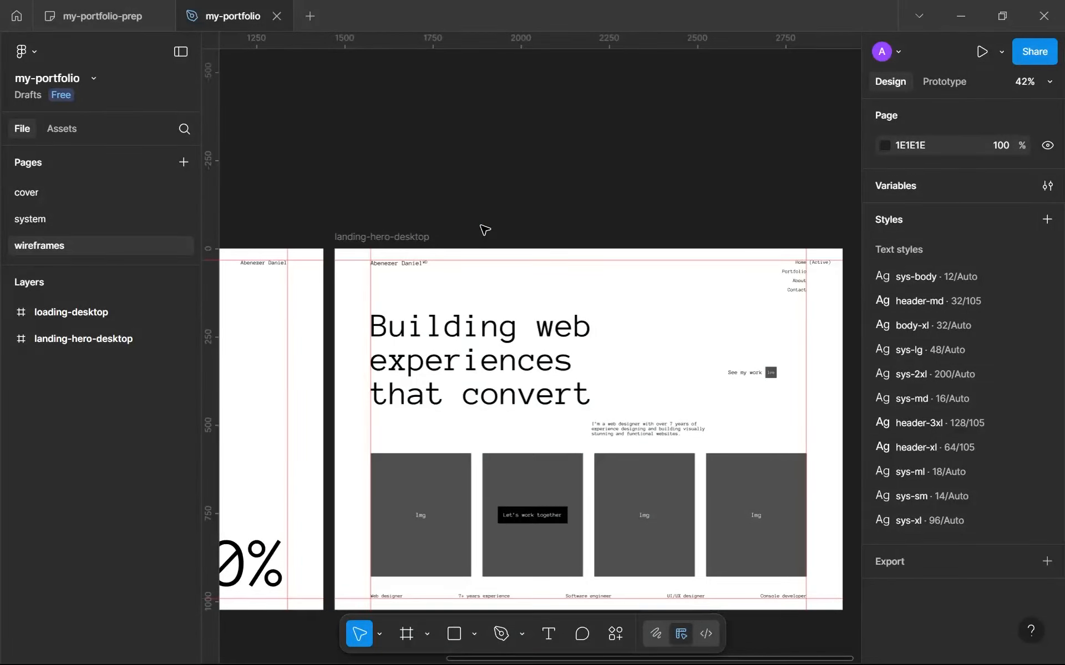
Switch to the my-portfolio-prep file and review the Navbar, Hero and Work entries of the landing page list.
click(113, 7)
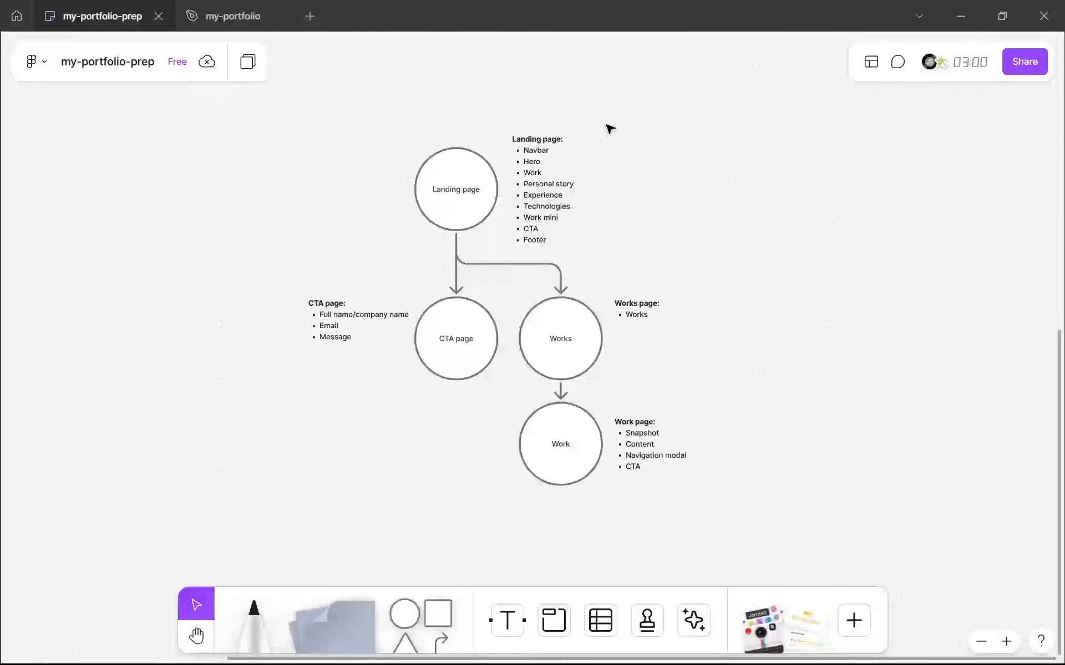
scroll(542, 143, up, 5)
scroll(549, 161, up, 2)
double_click(513, 195)
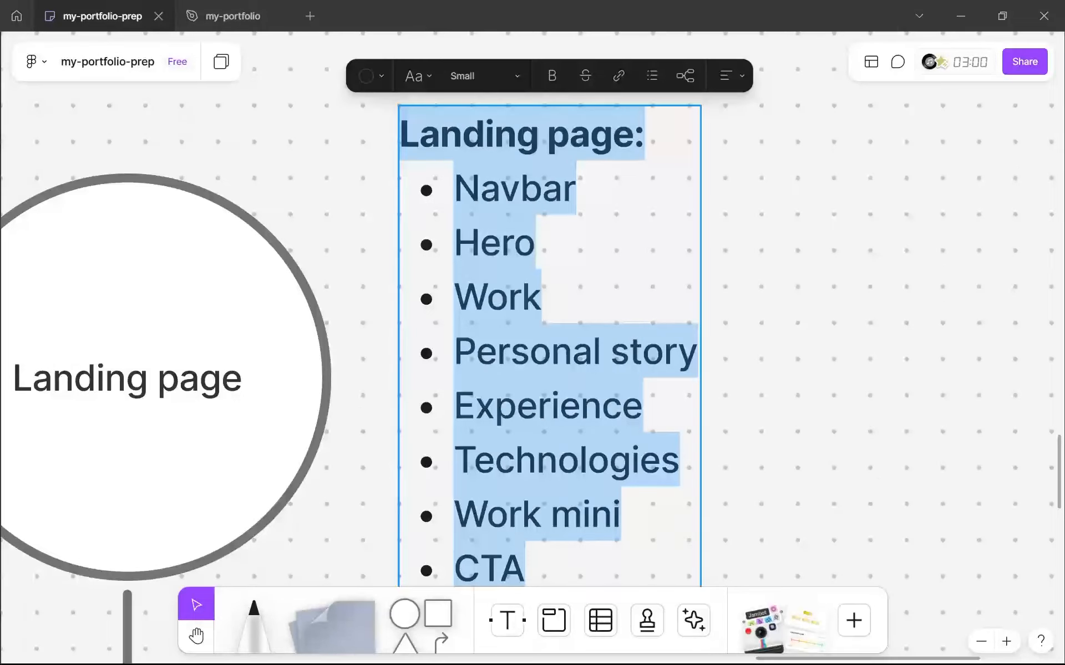
double_click(494, 243)
click(487, 297)
double_click(487, 298)
key(Escape)
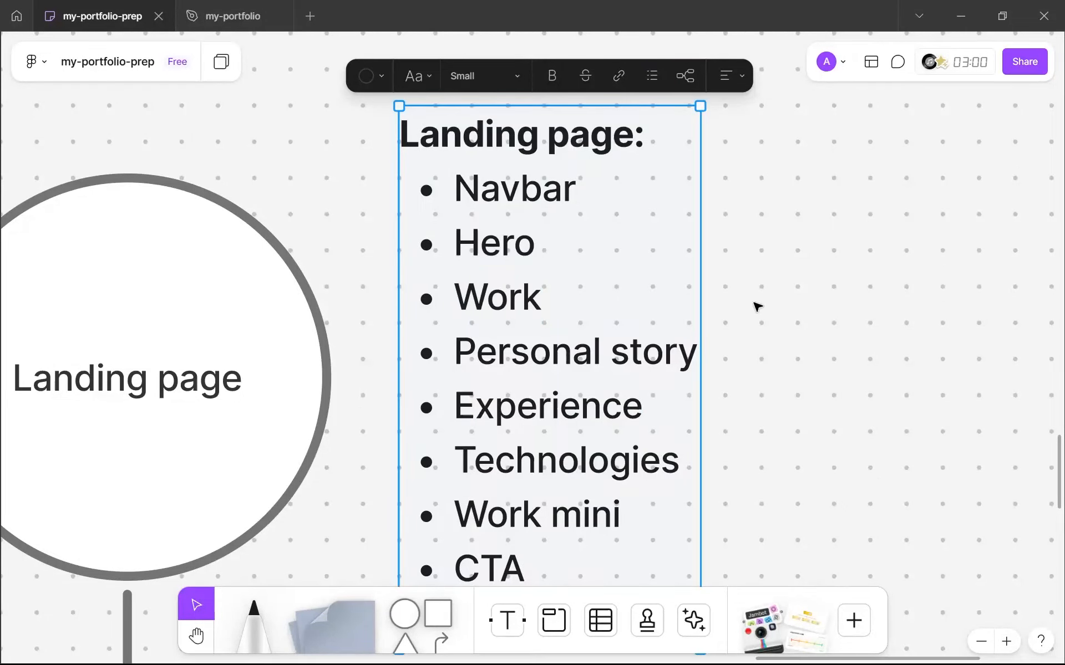
Review the remaining landing page sections in the list, from Personal story through Footer.
scroll(756, 304, down, 3)
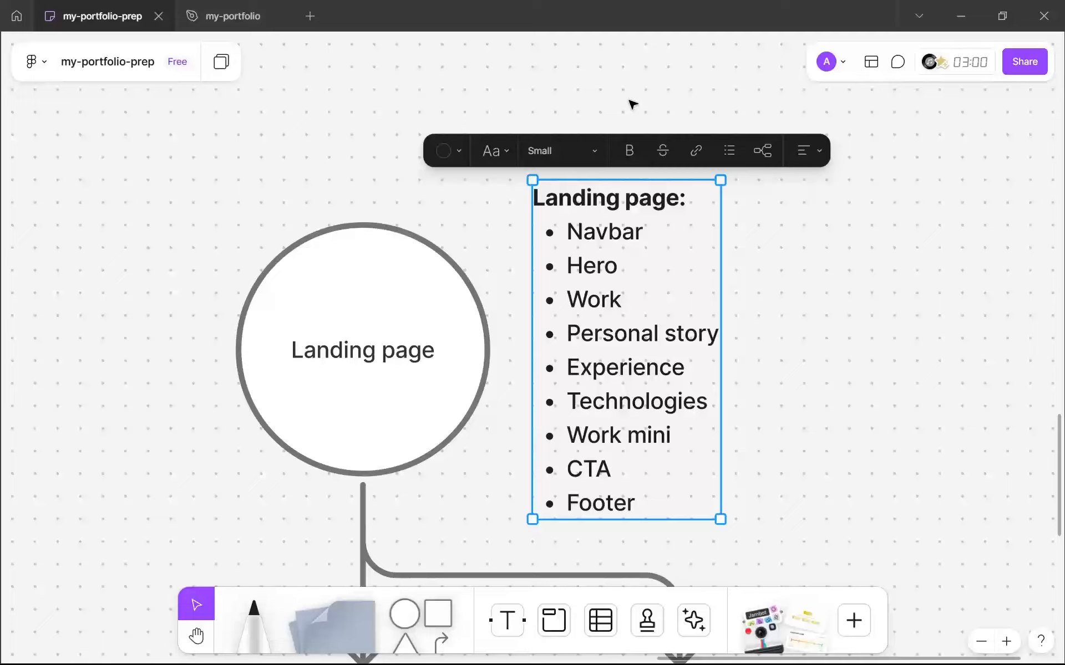
scroll(658, 233, down, 3)
double_click(617, 251)
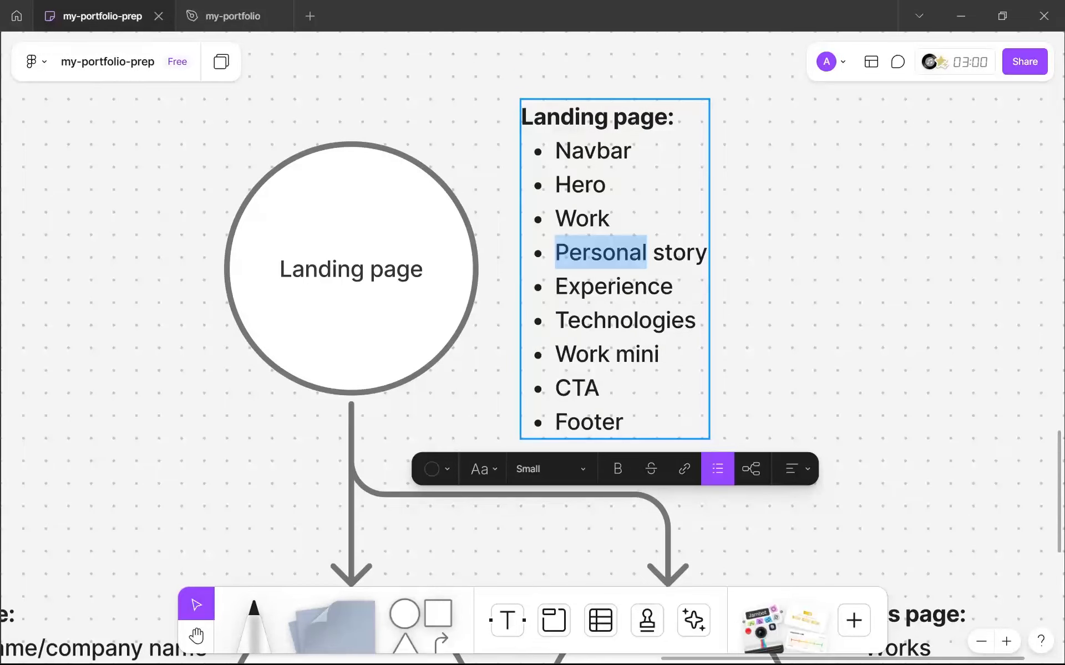
drag(569, 253, 665, 253)
drag(557, 287, 620, 320)
drag(576, 355, 635, 355)
drag(556, 388, 624, 422)
click(883, 334)
Review the sitemap's Landing page, CTA page, Works and Work circles and how they connect.
scroll(884, 333, down, 4)
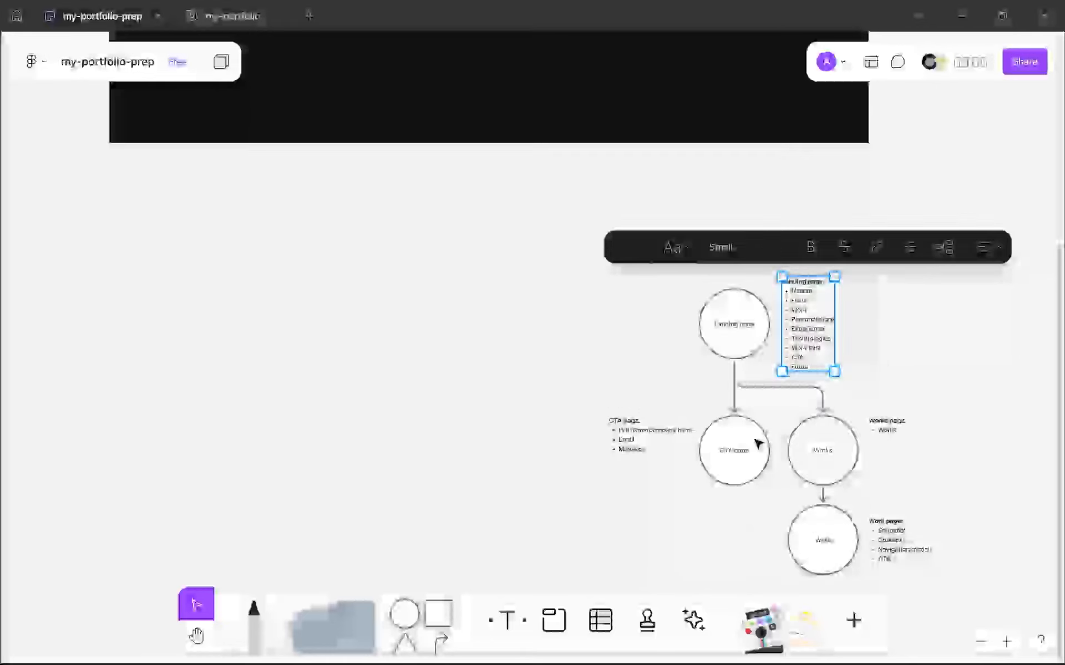
scroll(730, 439, down, 3)
scroll(730, 440, right, 1)
click(772, 436)
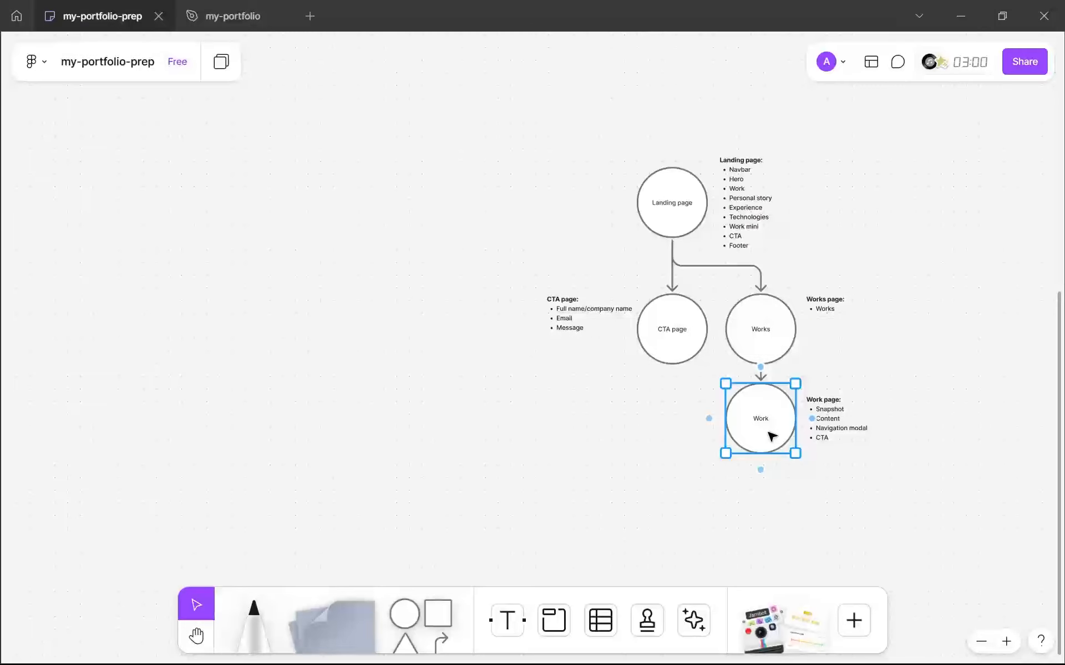
click(698, 375)
click(690, 356)
click(692, 205)
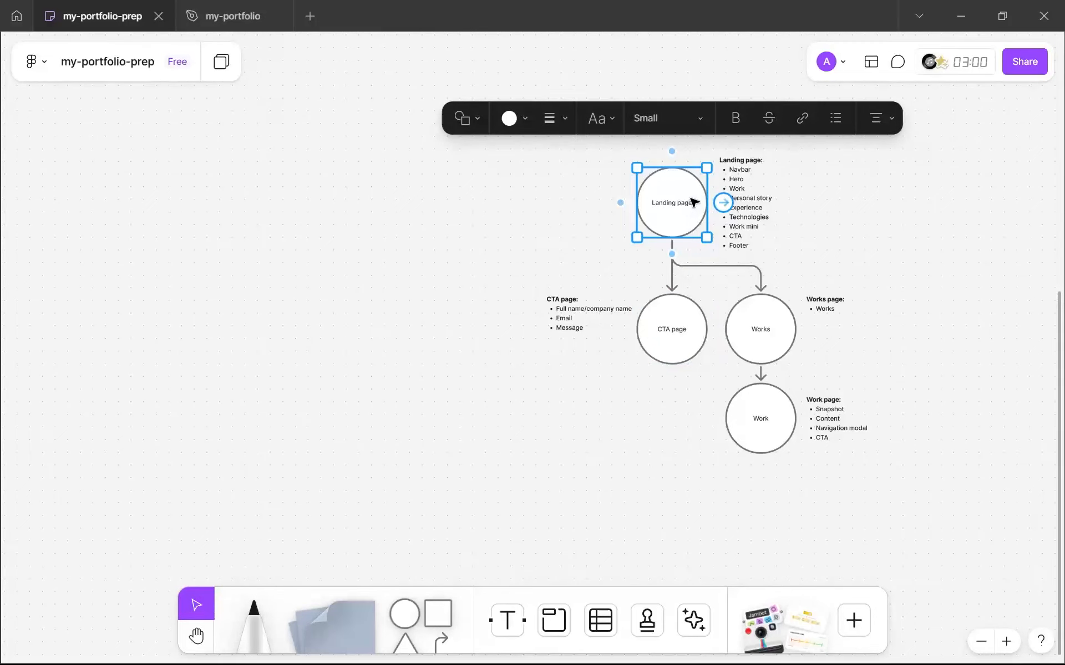
click(672, 334)
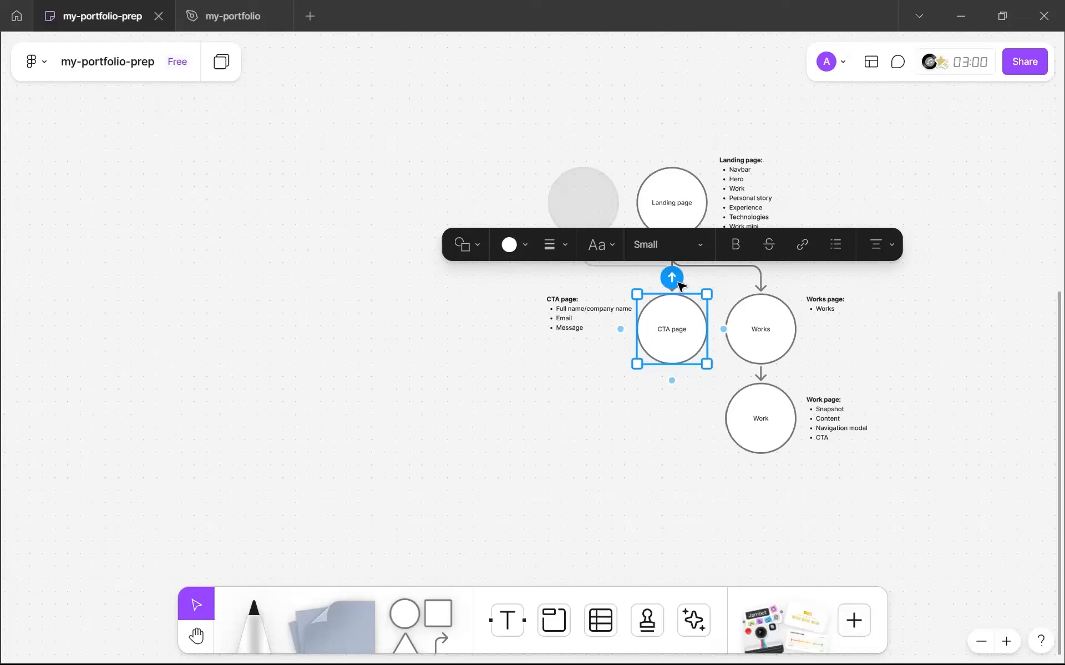
click(474, 334)
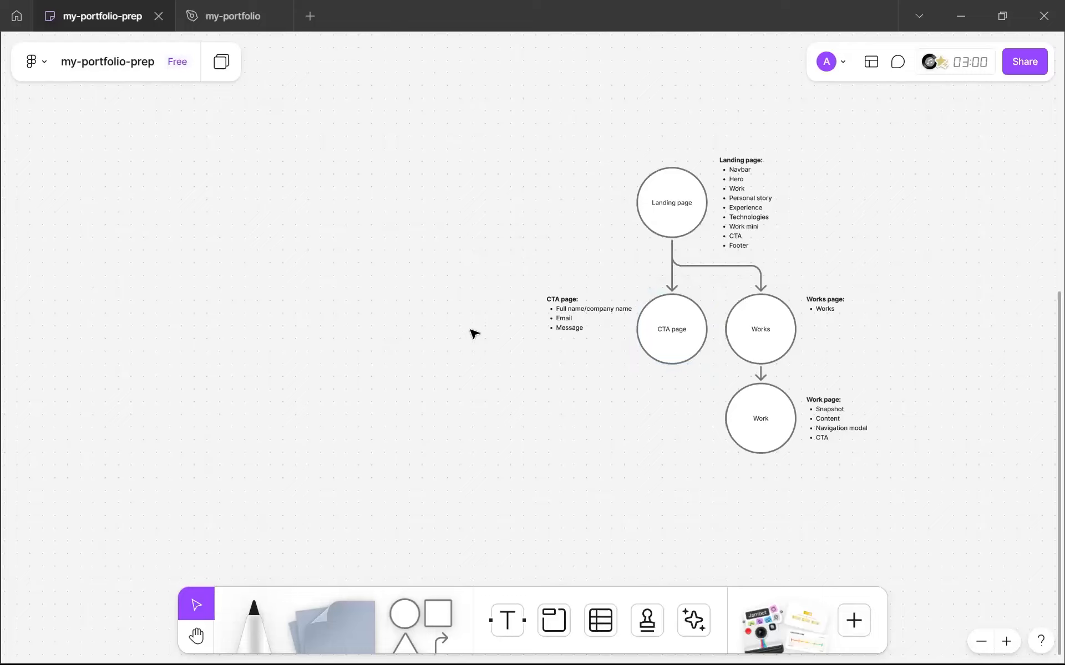
Switch back to the my-portfolio file and hide the rulers.
click(207, 5)
key(shift+r)
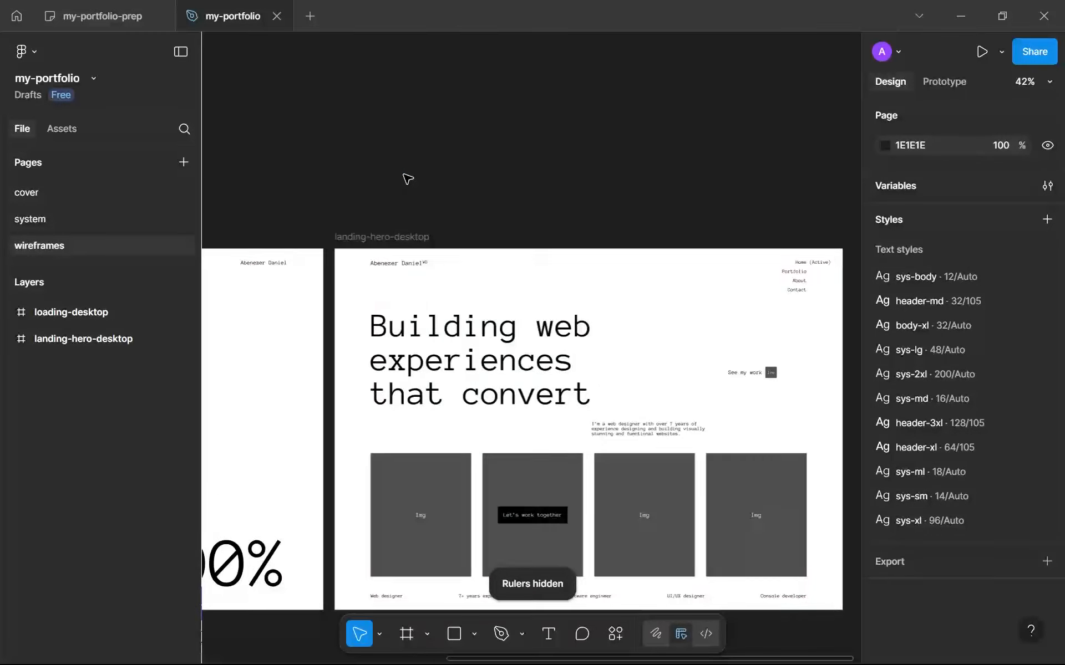
Examine the loading-desktop and landing-hero-desktop wireframes side by side.
ctrl+scroll(408, 179, down, 5)
scroll(590, 309, left, 3)
scroll(590, 309, down, 2)
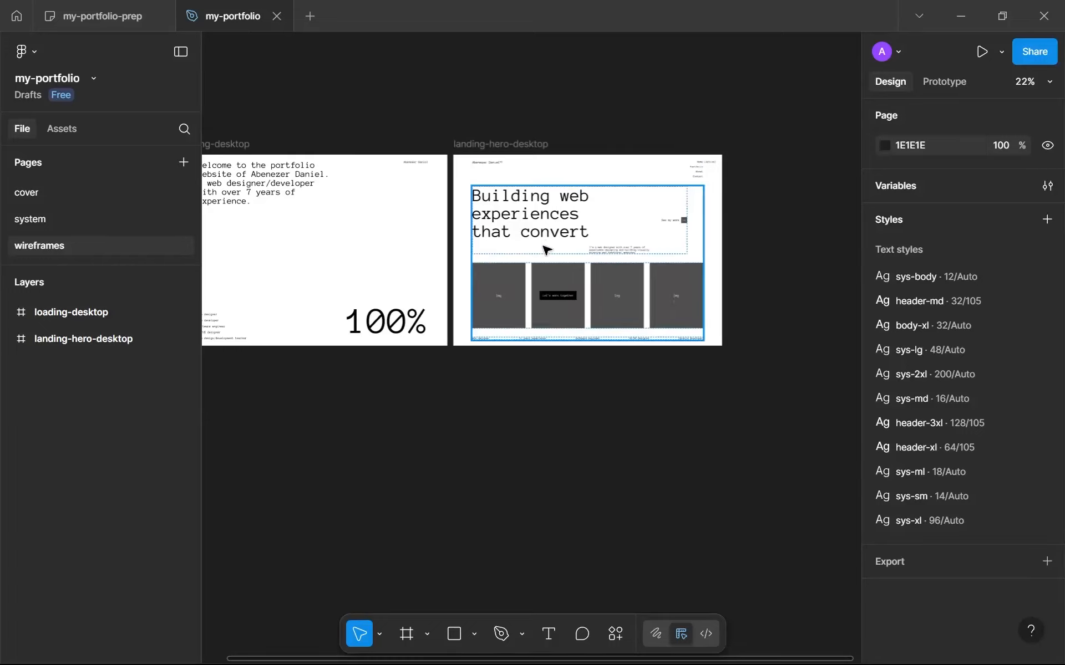
scroll(544, 250, up, 2)
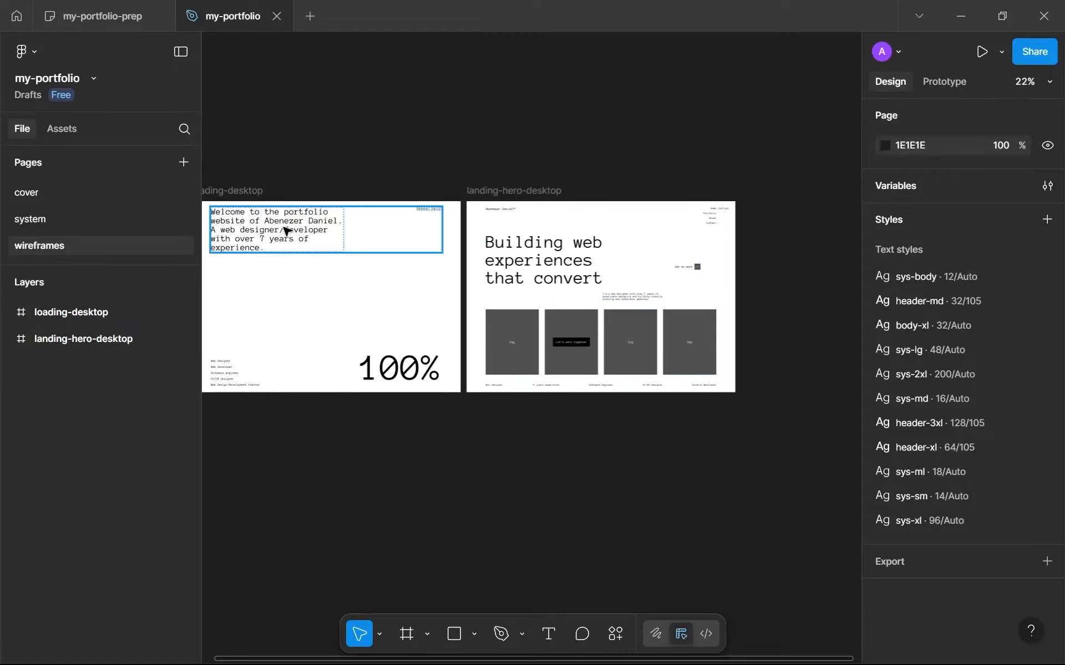
drag(289, 230, 313, 243)
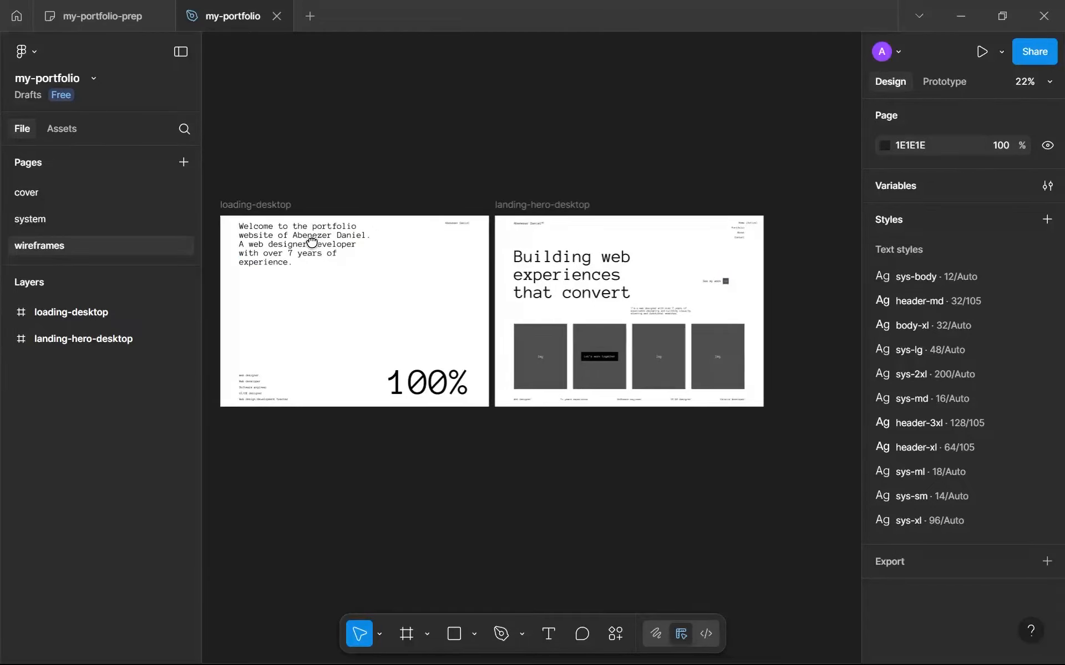
ctrl+scroll(317, 284, up, 3)
ctrl+scroll(316, 283, down, 3)
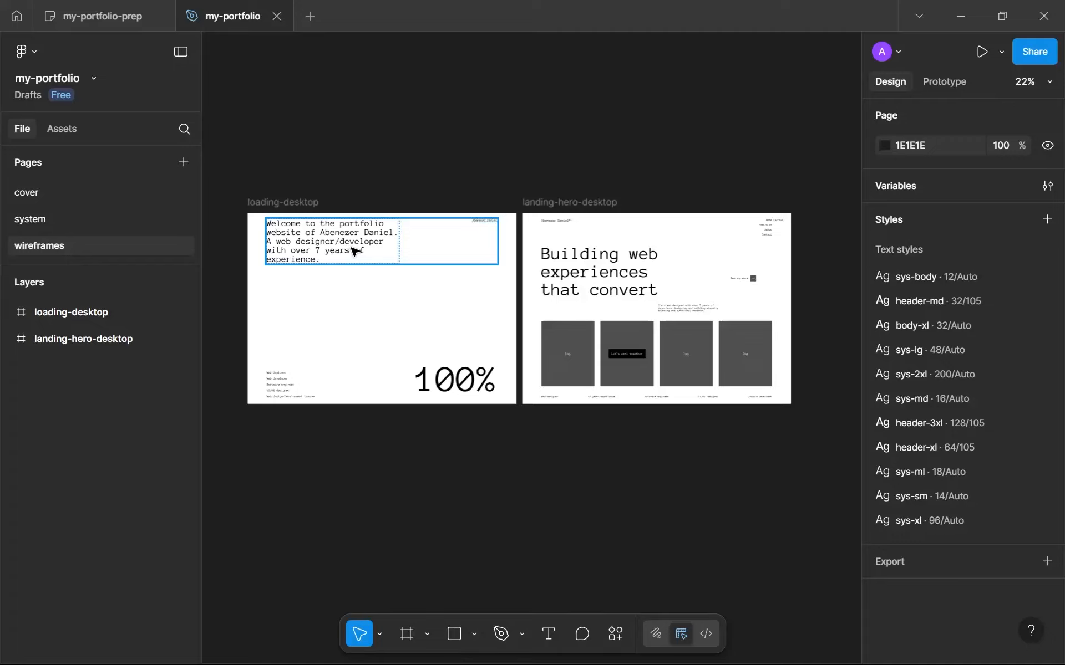
drag(387, 231, 349, 230)
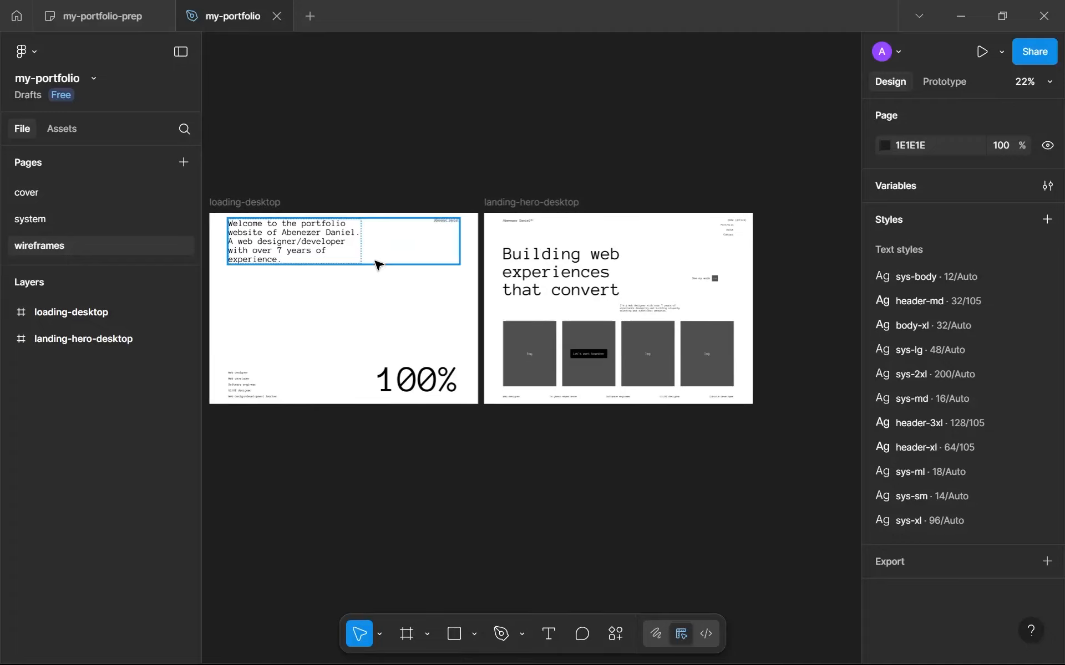